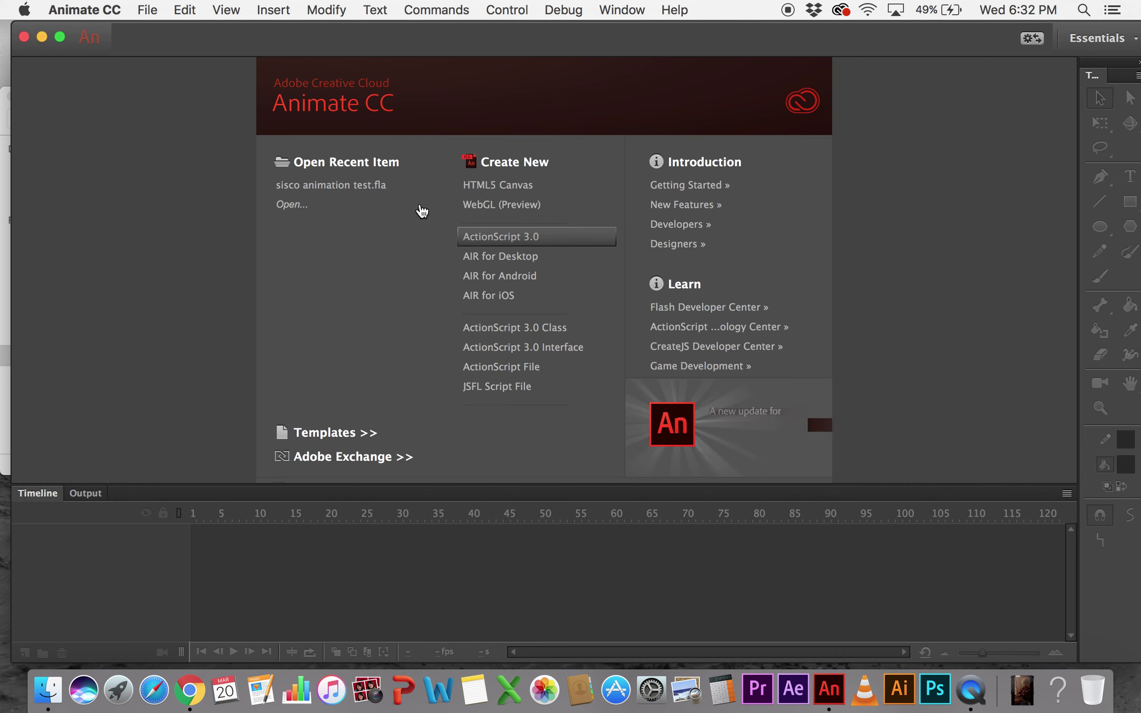
- Create a new ActionScript 3.0 document
left_click(510, 242)
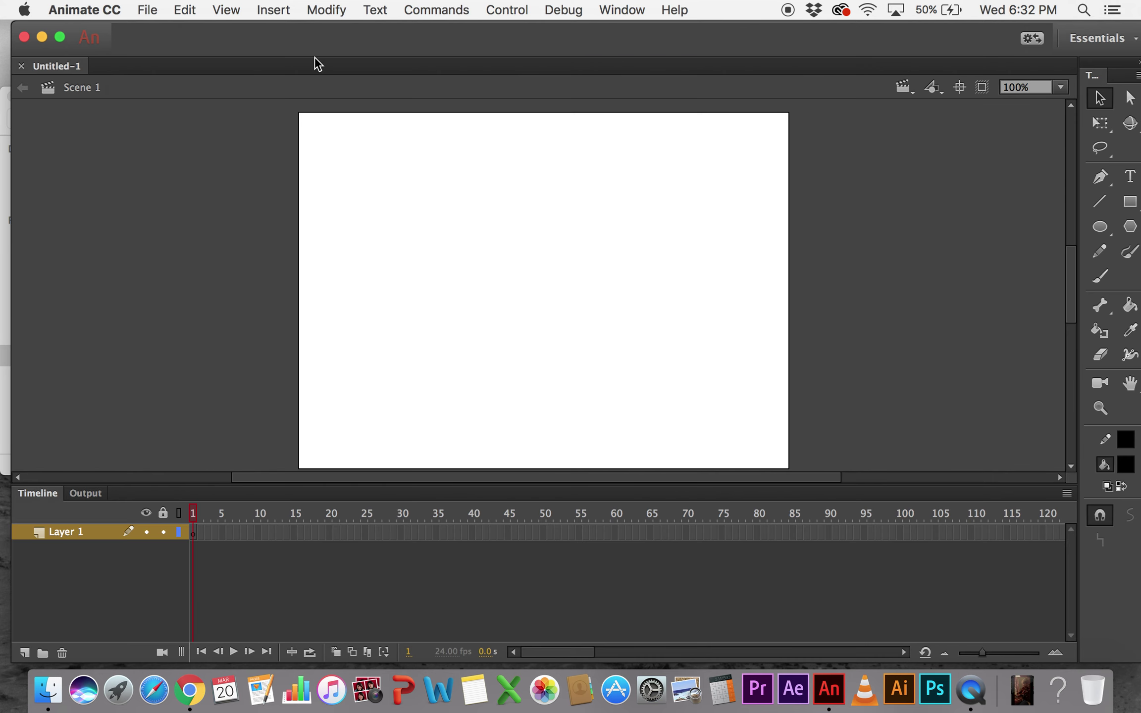
left_click(147, 10)
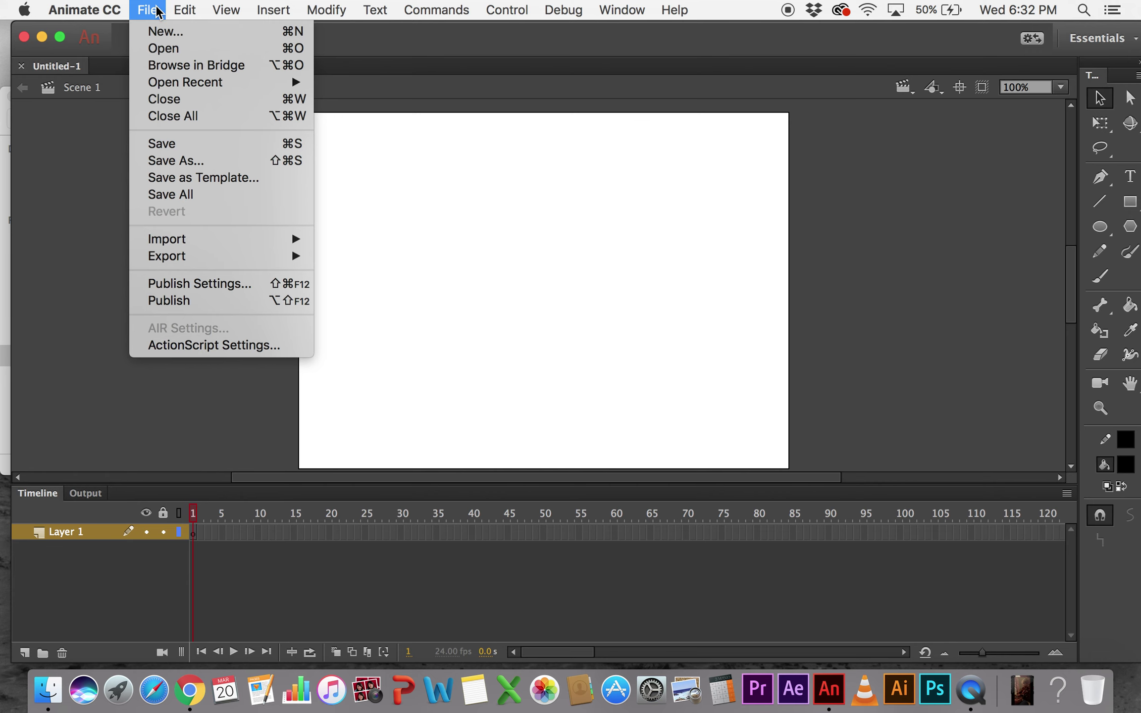
left_click(154, 16)
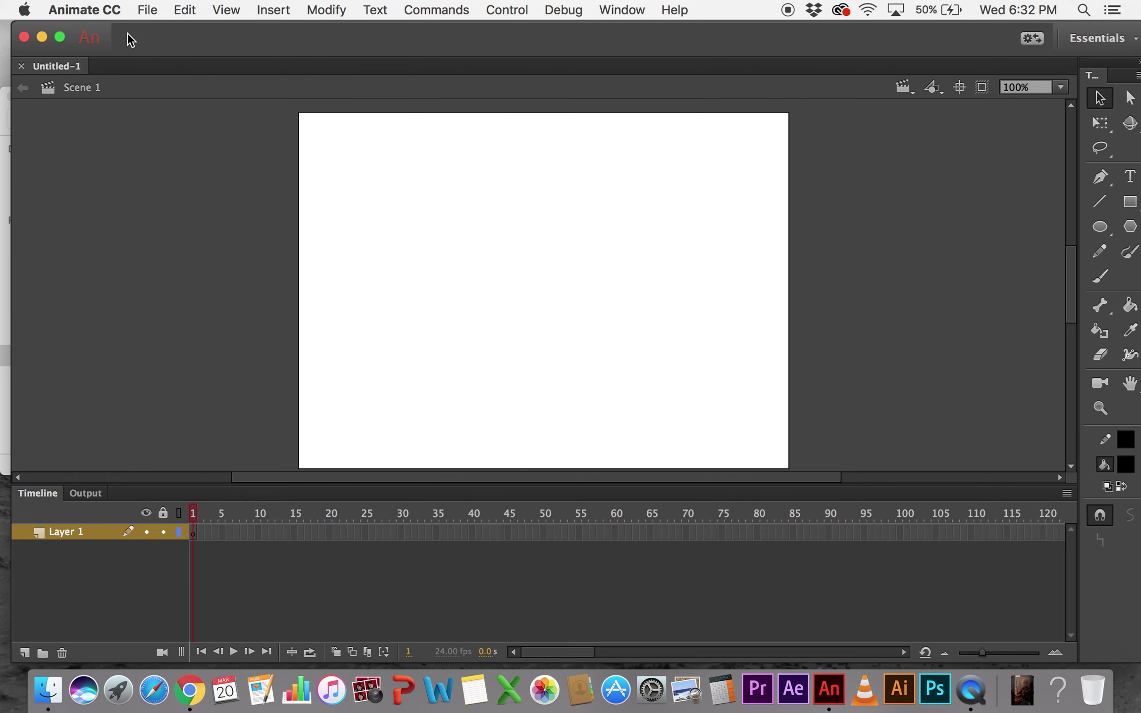
- Create another ActionScript 3.0 document, 1920 px wide and 1080 px high, with a frame rate of 12 fps
left_click(148, 10)
left_click(197, 32)
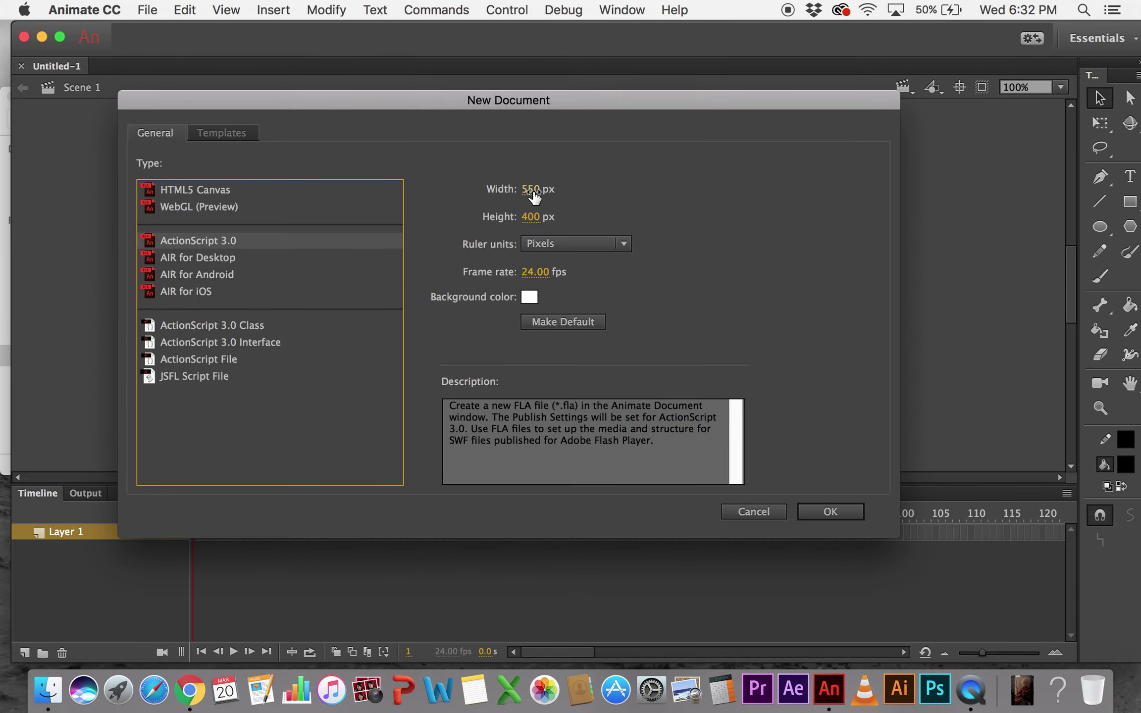
left_click(533, 191)
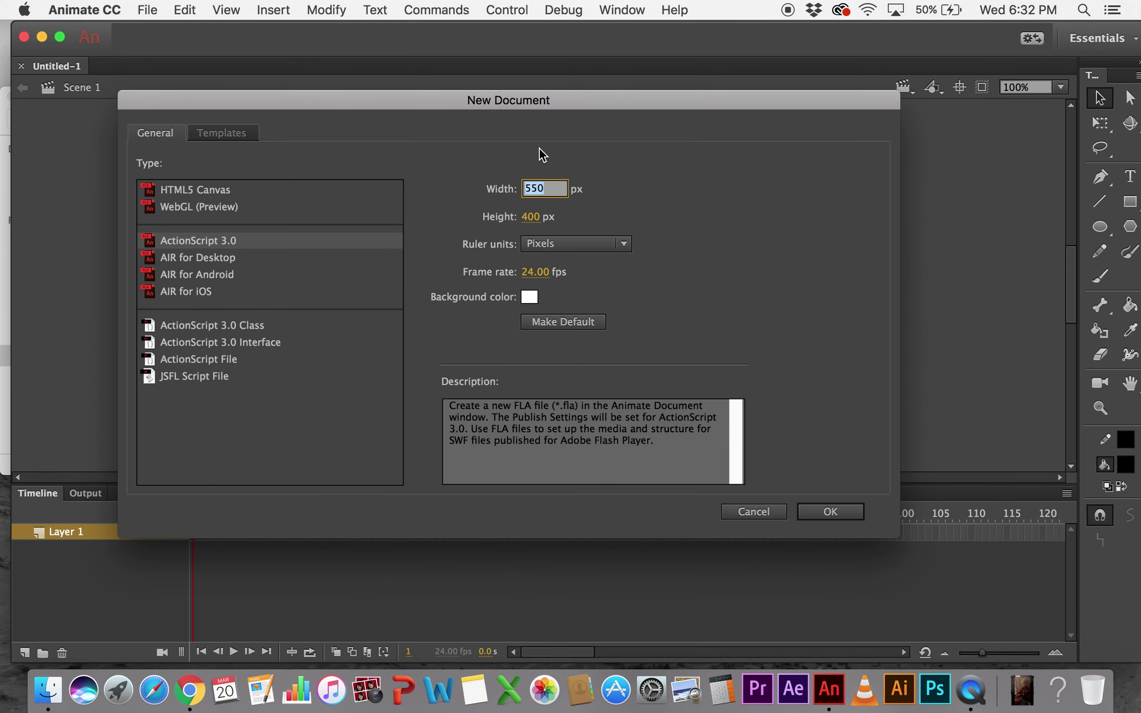
type("1920")
key("Tab")
type("10")
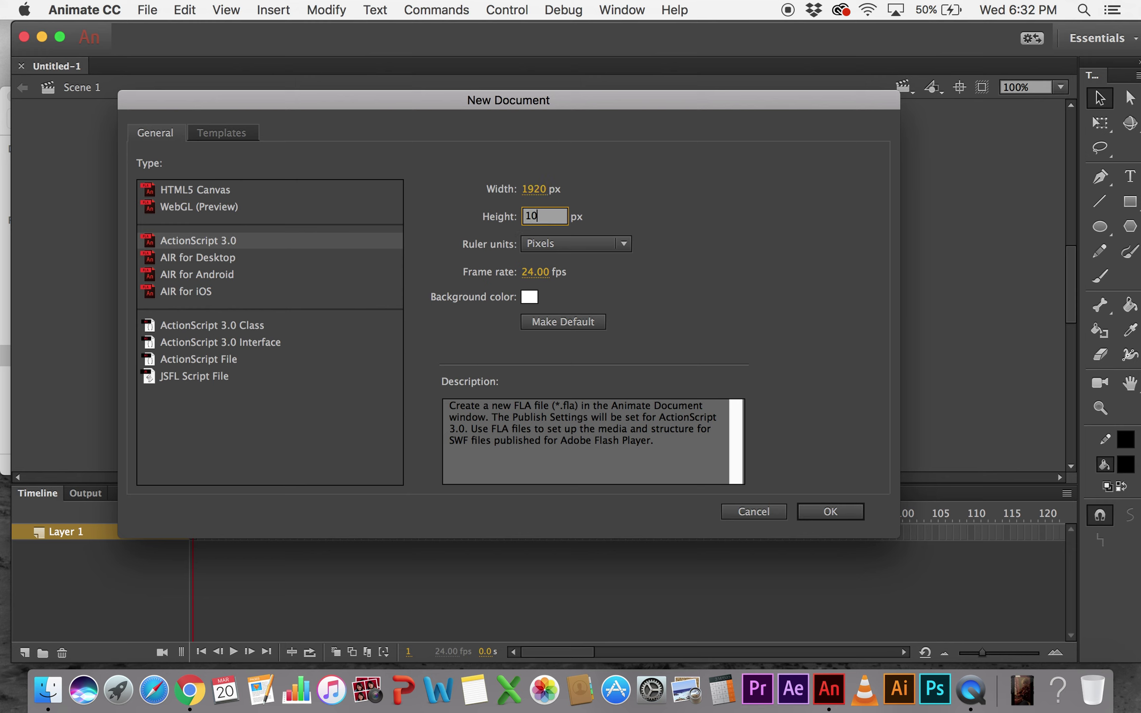
type("80")
left_click(533, 274)
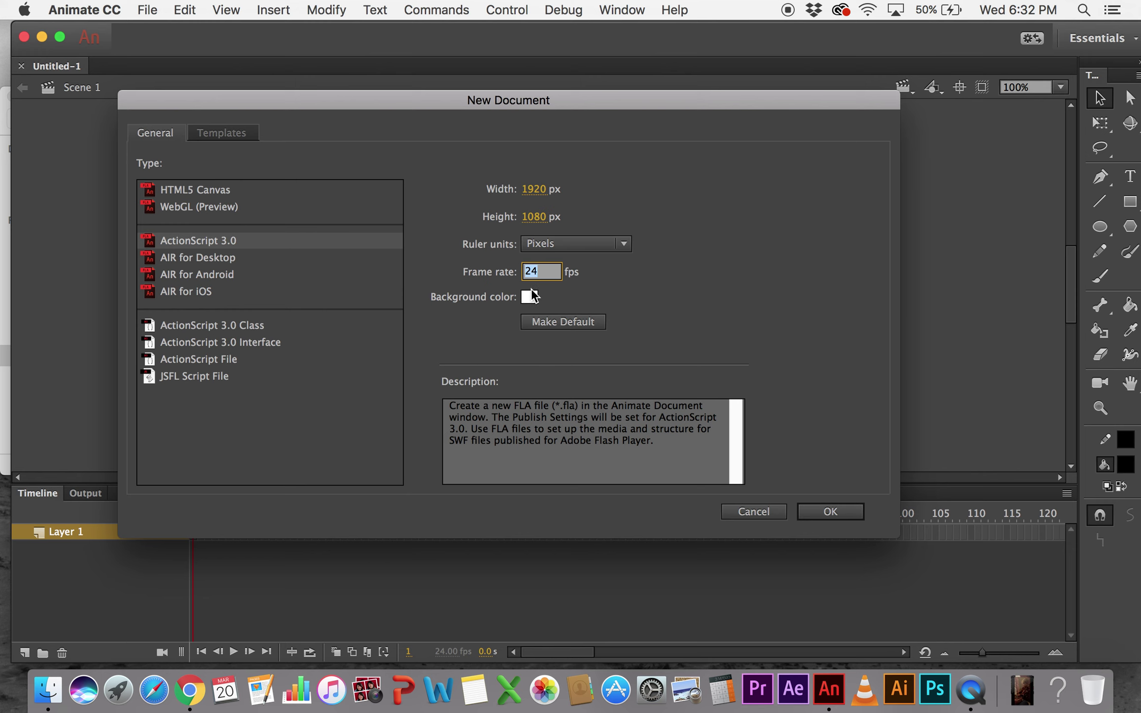
type("12")
key("Tab")
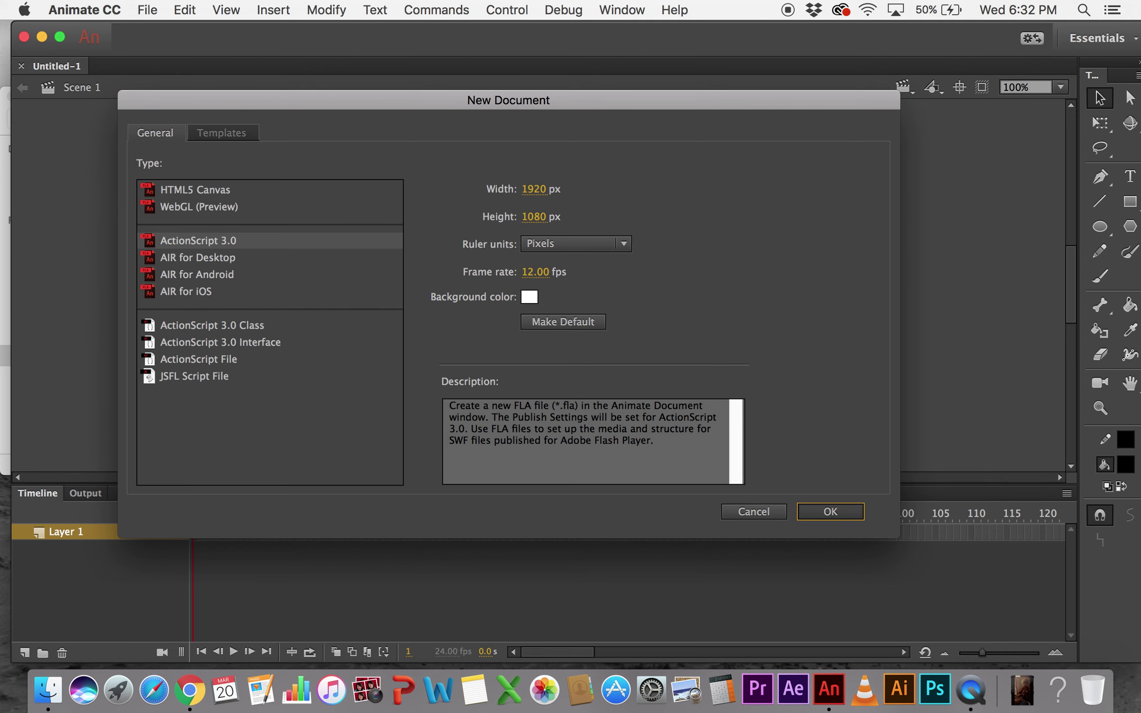
key("Return")
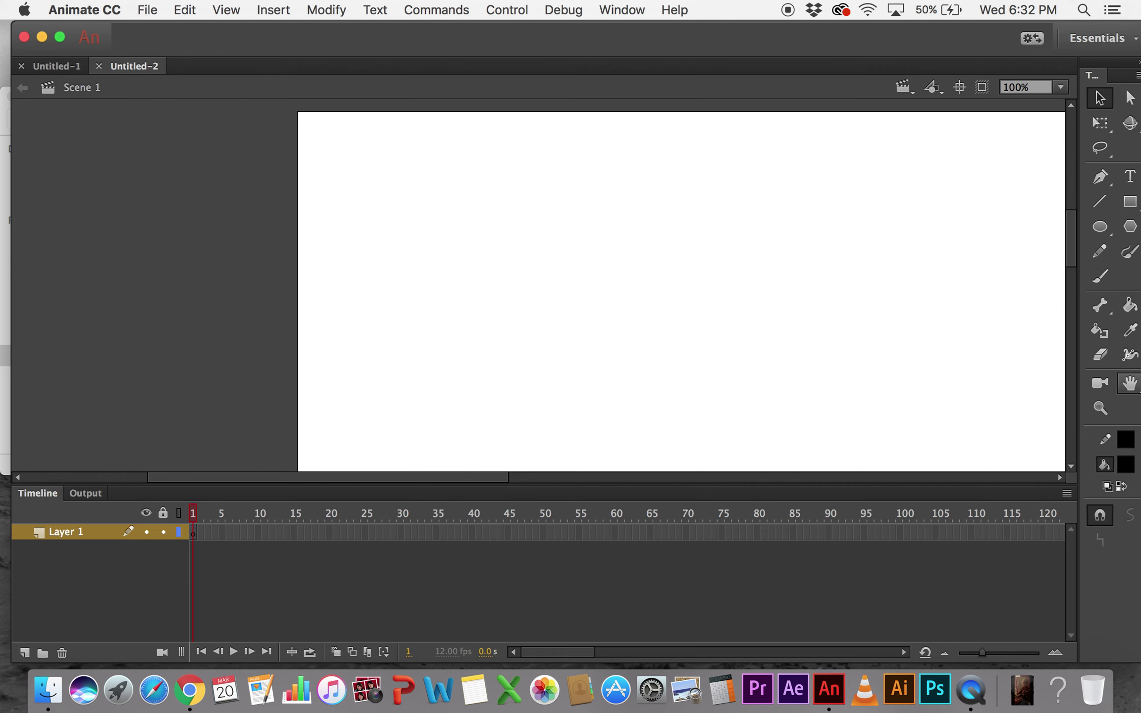
- Fit the stage to the window and widen the Tools panel so its tools sit in three columns
double_click(1130, 383)
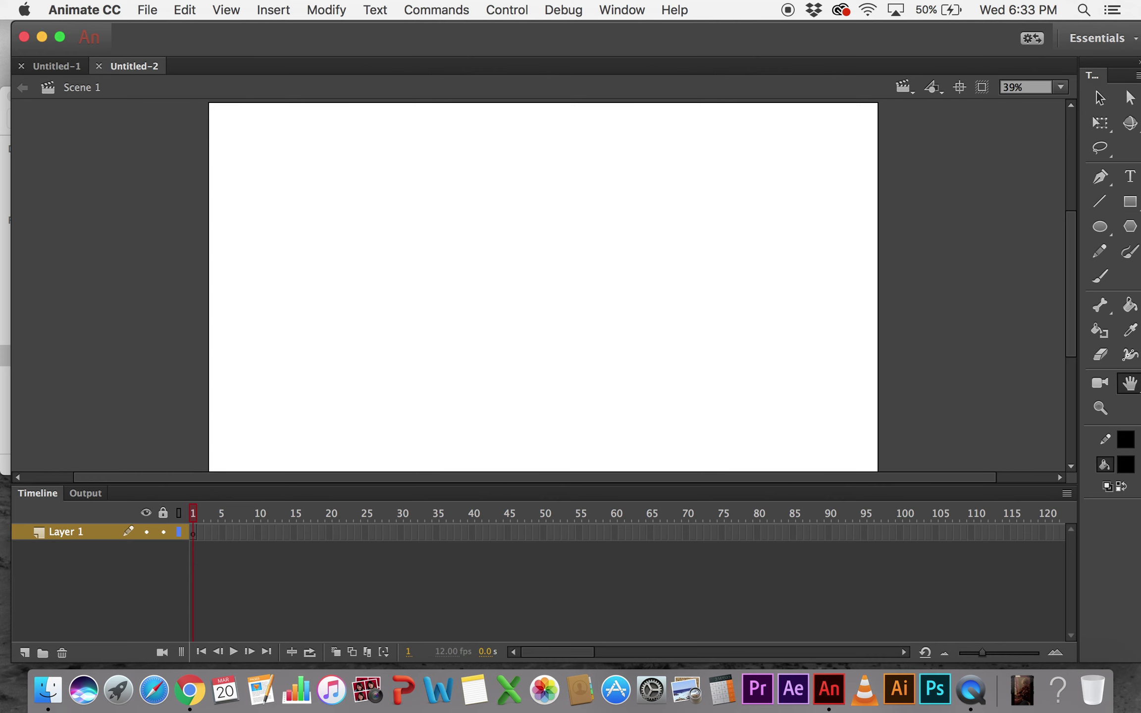
scroll(543, 287, "up", 5)
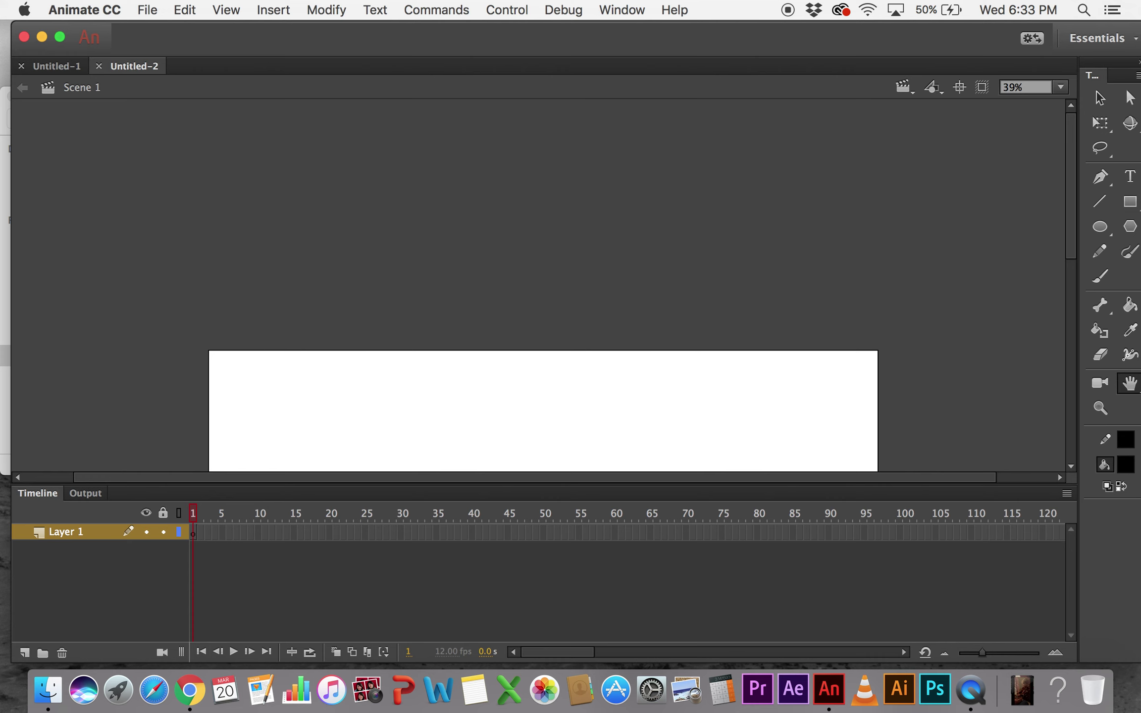
left_click_drag(1079, 297, 1036, 297)
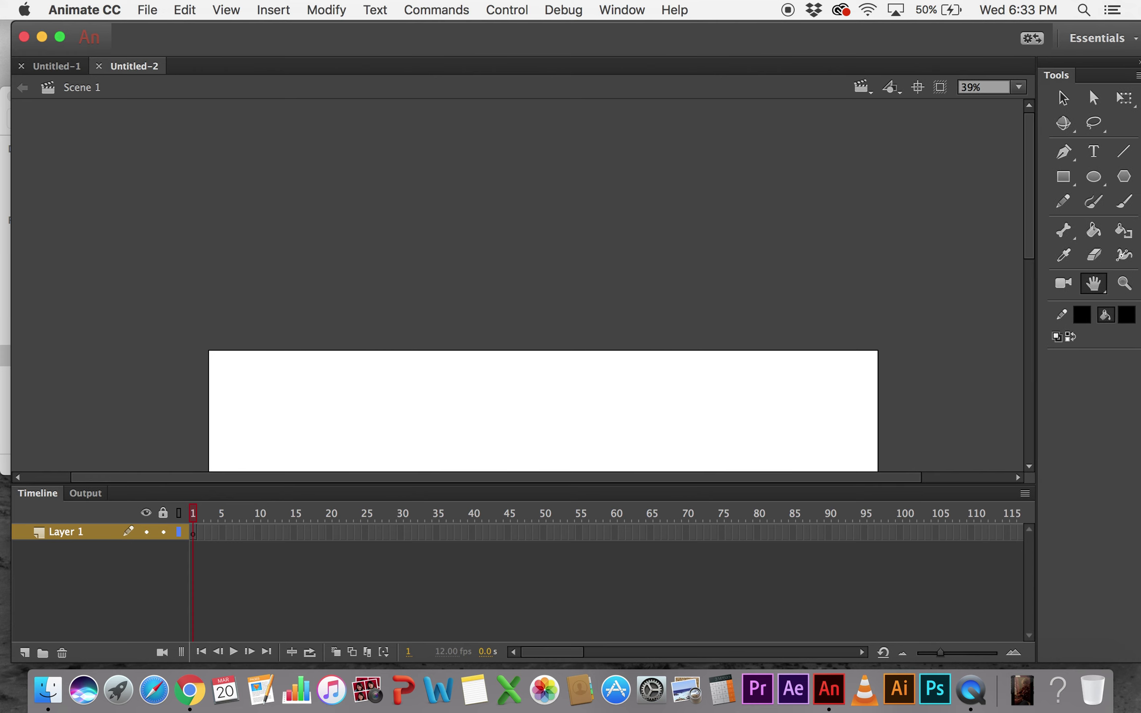
scroll(543, 287, "down", 5)
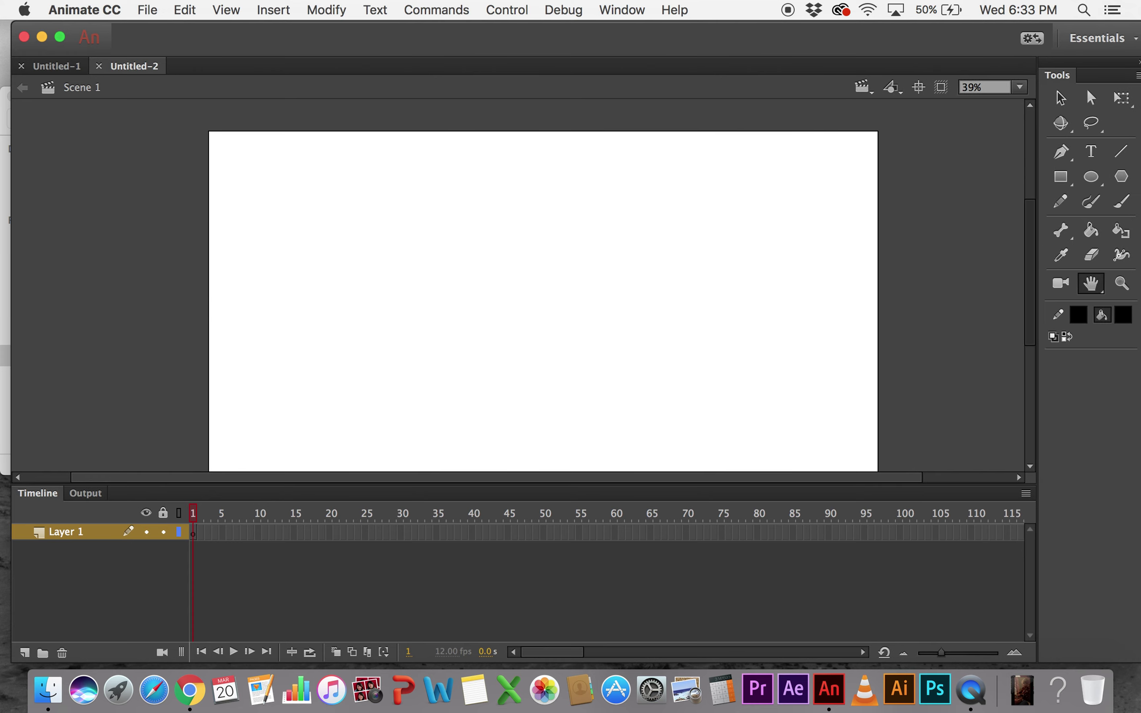
scroll(543, 288, "down", 1)
double_click(1090, 284)
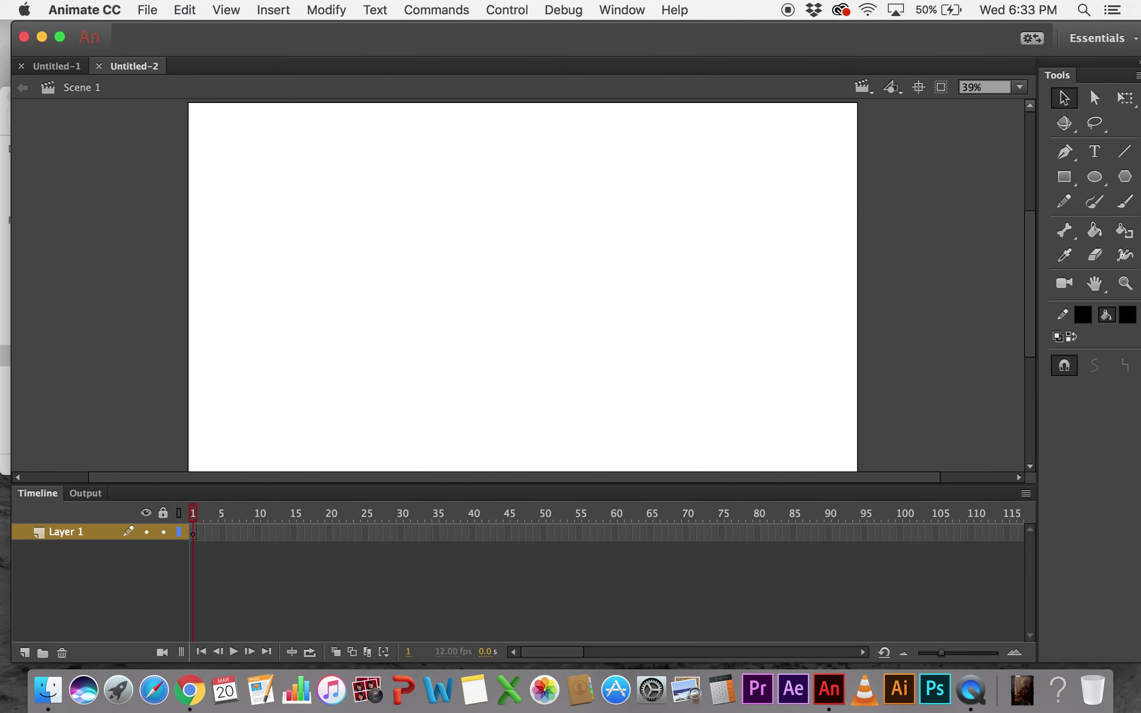
- Sketch a cartoon face with the Brush tool, with spiky hair, two round eyes, a big nose and a curved mouth
key("b")
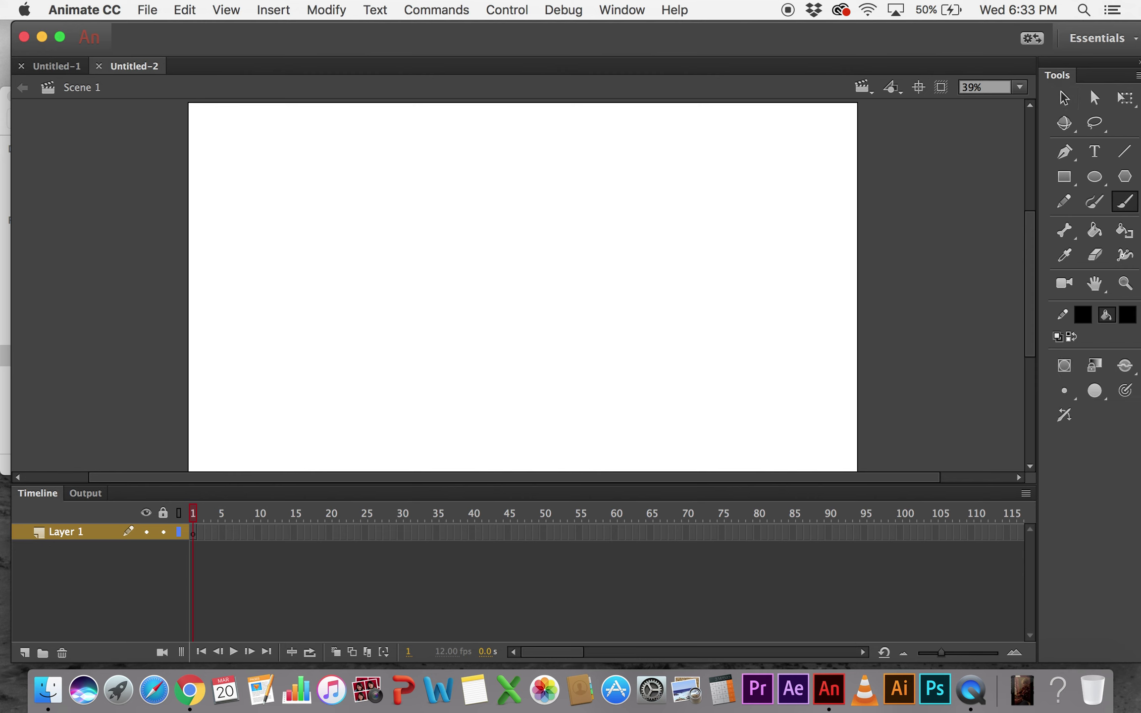
mouse_move(462, 262)
left_mouse_down()
mouse_move(453, 254)
mouse_move(504, 283)
mouse_move(490, 257)
mouse_move(511, 272)
left_mouse_up()
mouse_move(492, 312)
left_mouse_down()
mouse_move(507, 342)
mouse_move(478, 318)
left_mouse_up()
mouse_move(418, 297)
left_mouse_down()
mouse_move(423, 333)
mouse_move(482, 348)
left_mouse_up()
mouse_move(484, 356)
left_mouse_down()
mouse_move(431, 386)
mouse_move(432, 239)
mouse_move(407, 248)
mouse_move(467, 180)
mouse_move(524, 250)
left_mouse_up()
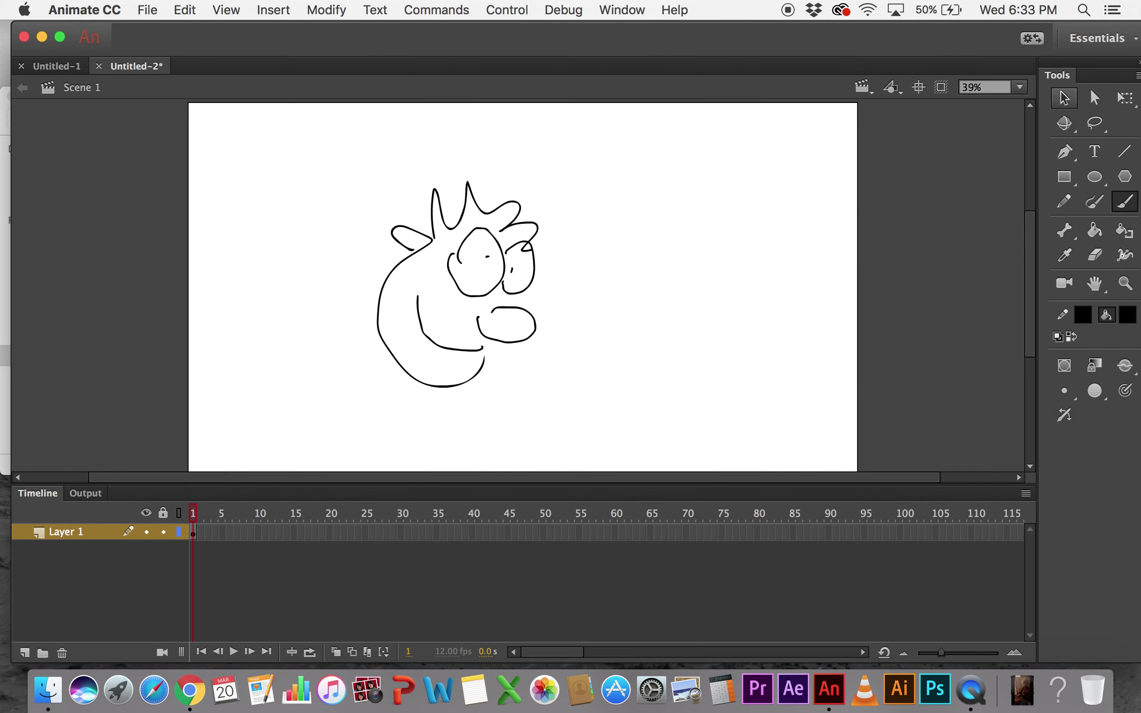
- Select the whole face drawing and move it on the stage
key("v")
mouse_move(321, 146)
left_mouse_down()
mouse_move(526, 372)
mouse_move(622, 426)
left_mouse_up()
mouse_move(478, 277)
left_mouse_down()
mouse_move(646, 219)
mouse_move(607, 267)
mouse_move(427, 305)
mouse_move(458, 247)
mouse_move(519, 253)
mouse_move(609, 232)
mouse_move(720, 243)
left_mouse_up()
- Pull the outer edge of the face's right eye outward into a black wedge and brush a curved line beside the face
left_click(575, 277)
mouse_move(624, 231)
left_mouse_down()
mouse_move(638, 154)
mouse_move(599, 211)
mouse_move(631, 313)
mouse_move(612, 299)
left_mouse_up()
key("super+z")
key("super+z")
key("b")
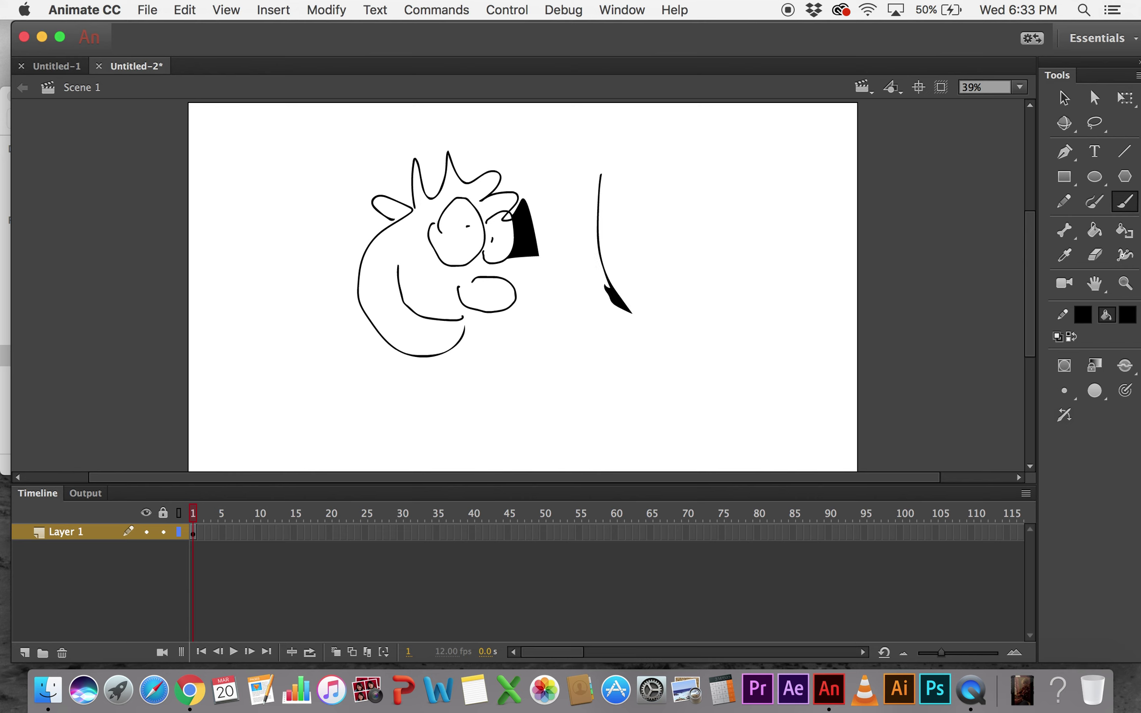
- Delete the black wedge at the lower end of the separate curved line, followed by the rest of the line
key("z")
left_click_drag(559, 196, 674, 360)
key("v")
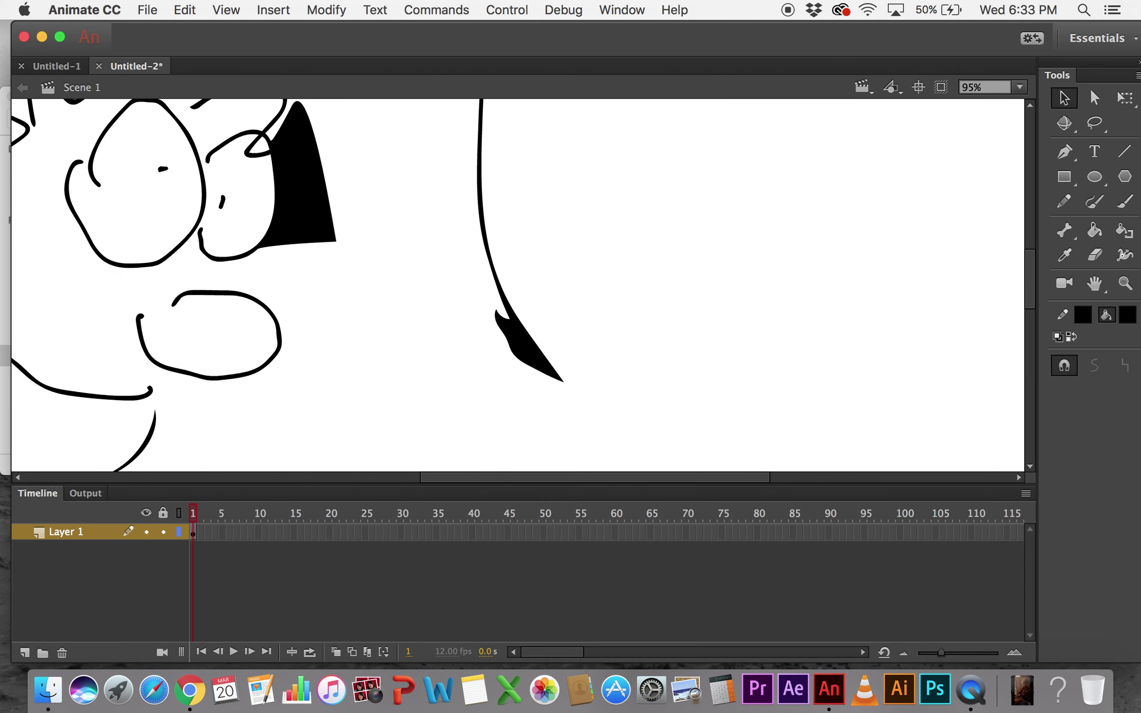
left_click_drag(509, 319, 573, 401)
left_click(523, 350)
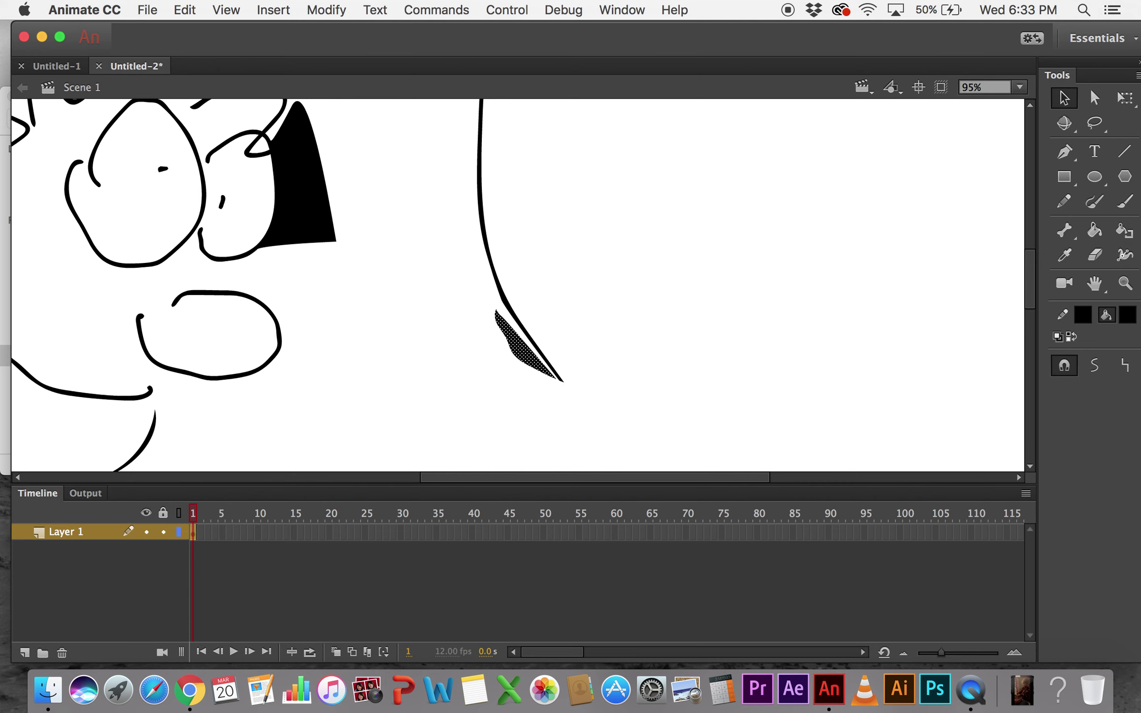
key("Delete")
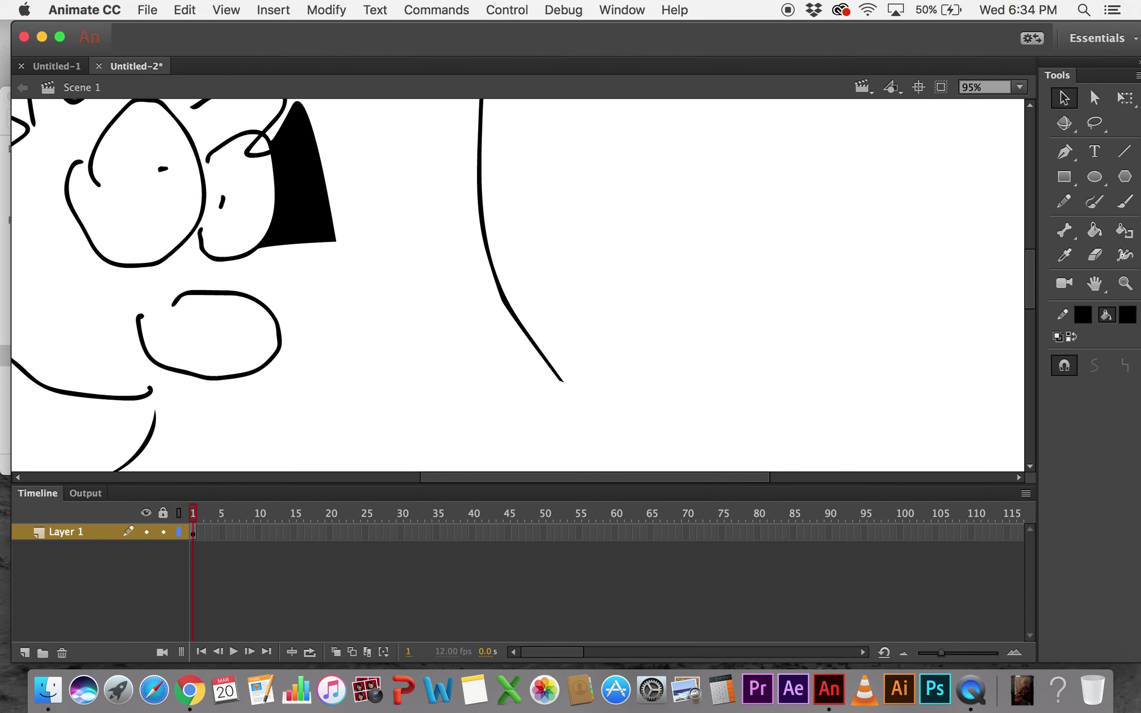
left_click(488, 250)
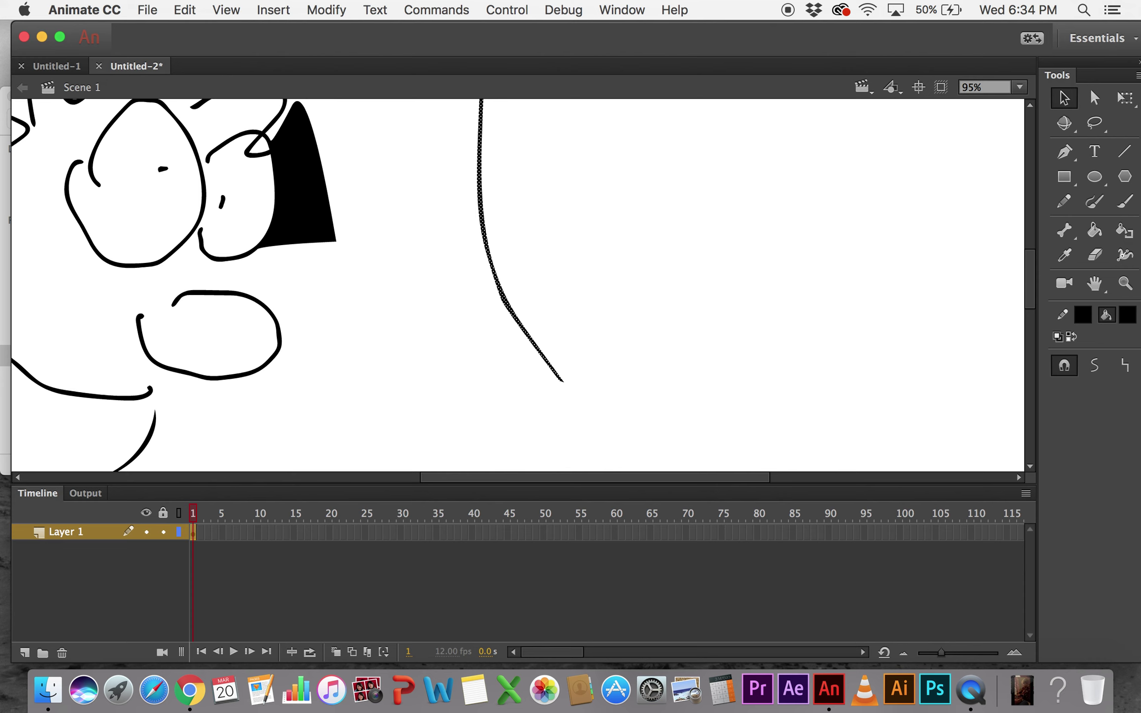
key("Delete")
- Select the whole face and move it right, close to the upper middle of the stage
key("z")
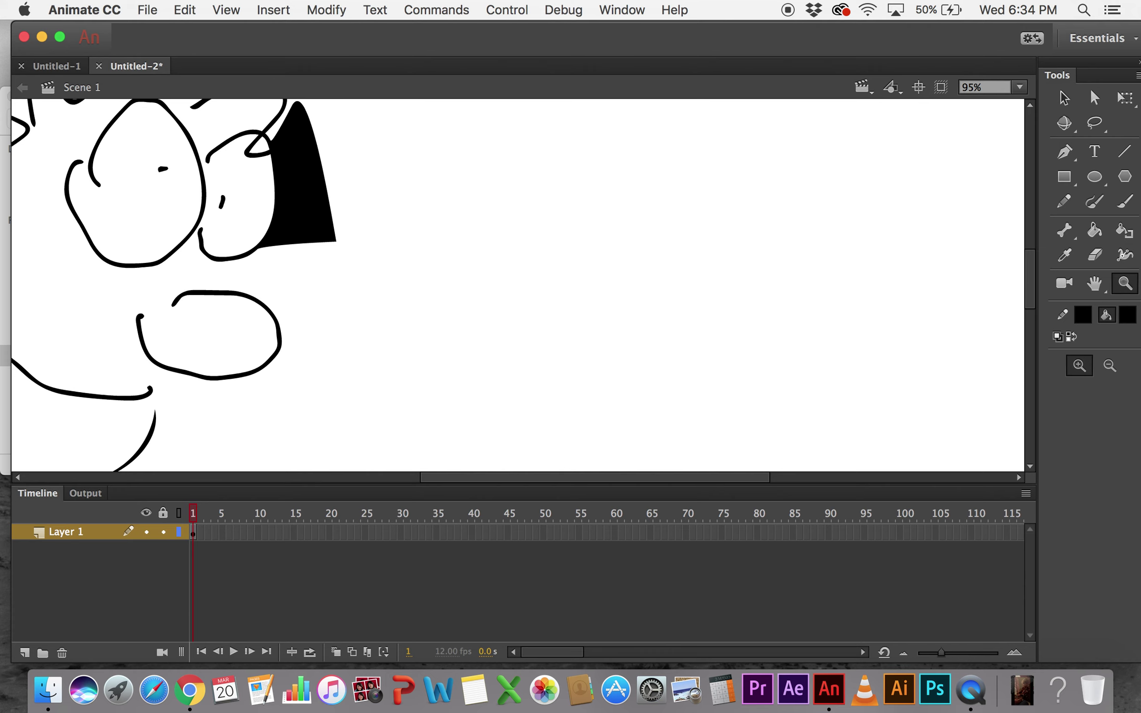
left_click(518, 244, "alt")
key("h")
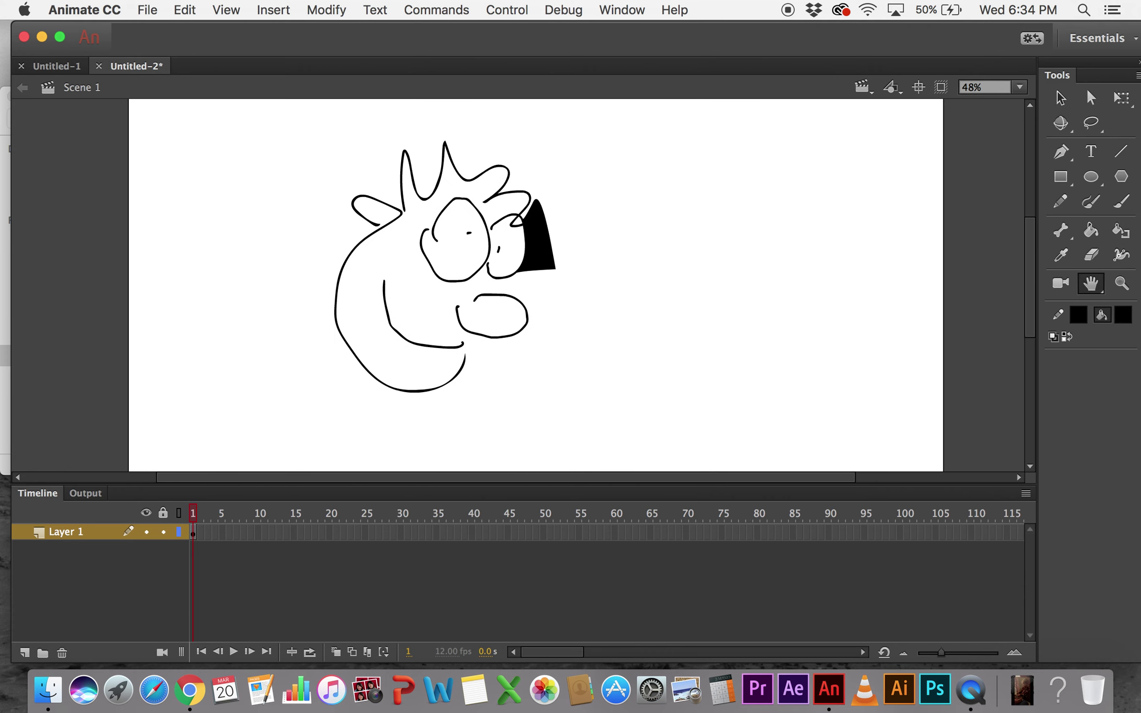
key("z")
key("super+minus")
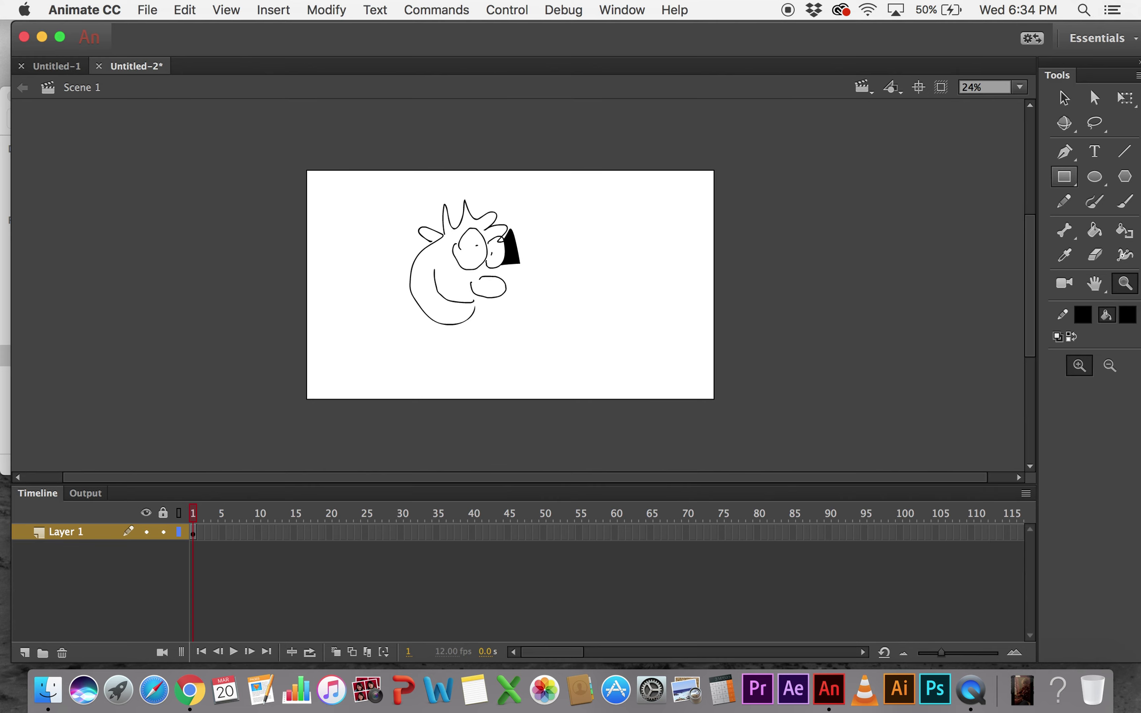
key("v")
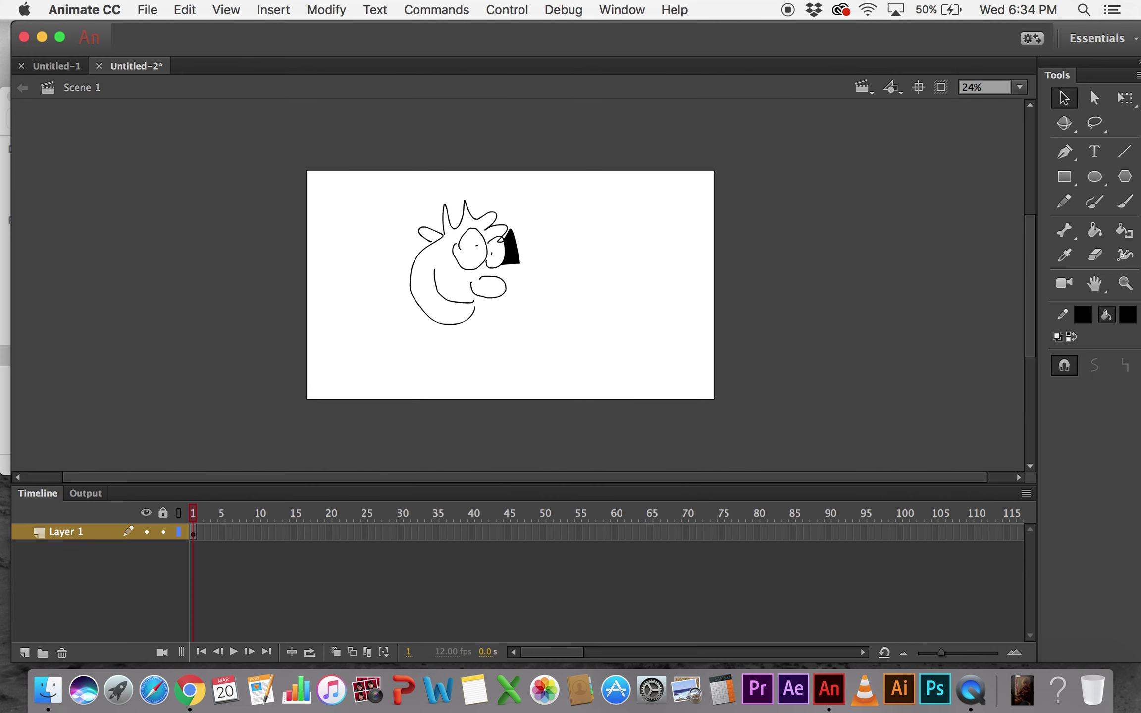
left_click_drag(382, 202, 550, 354)
mouse_move(494, 249)
left_mouse_down()
mouse_move(527, 272)
mouse_move(470, 219)
mouse_move(543, 258)
left_mouse_up()
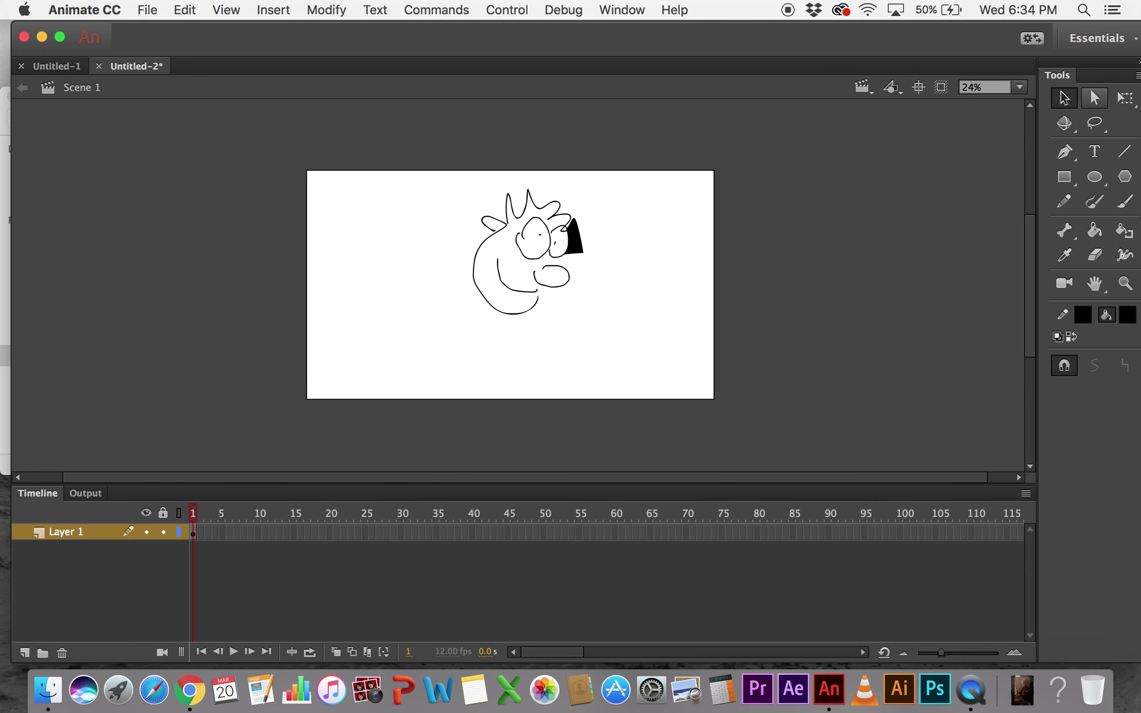
key("a")
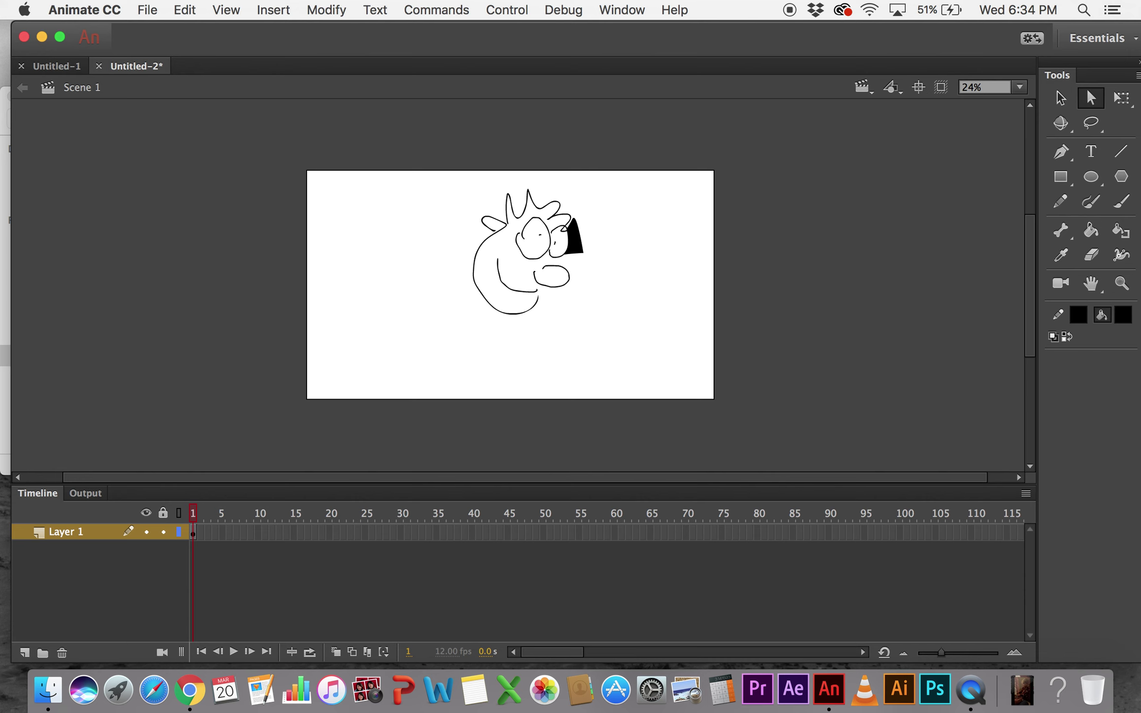
left_click(1064, 98)
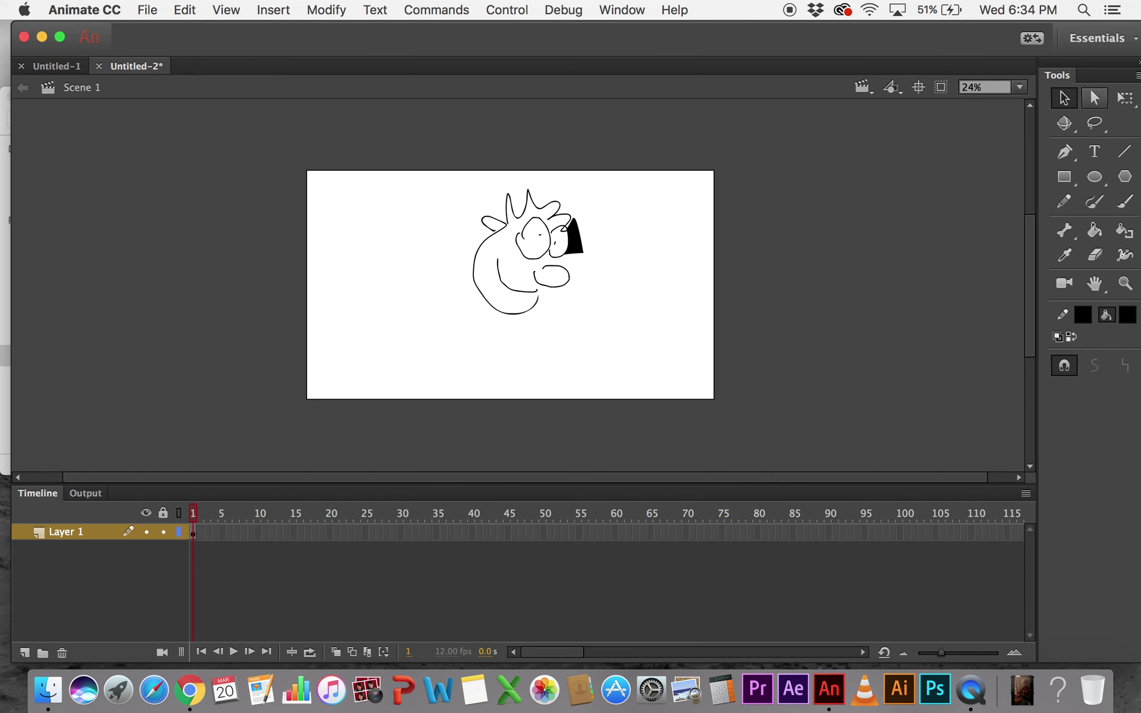
- Select the whole face with the Free Transform tool and move it slightly lower, near the stage's horizontal centre
key("q")
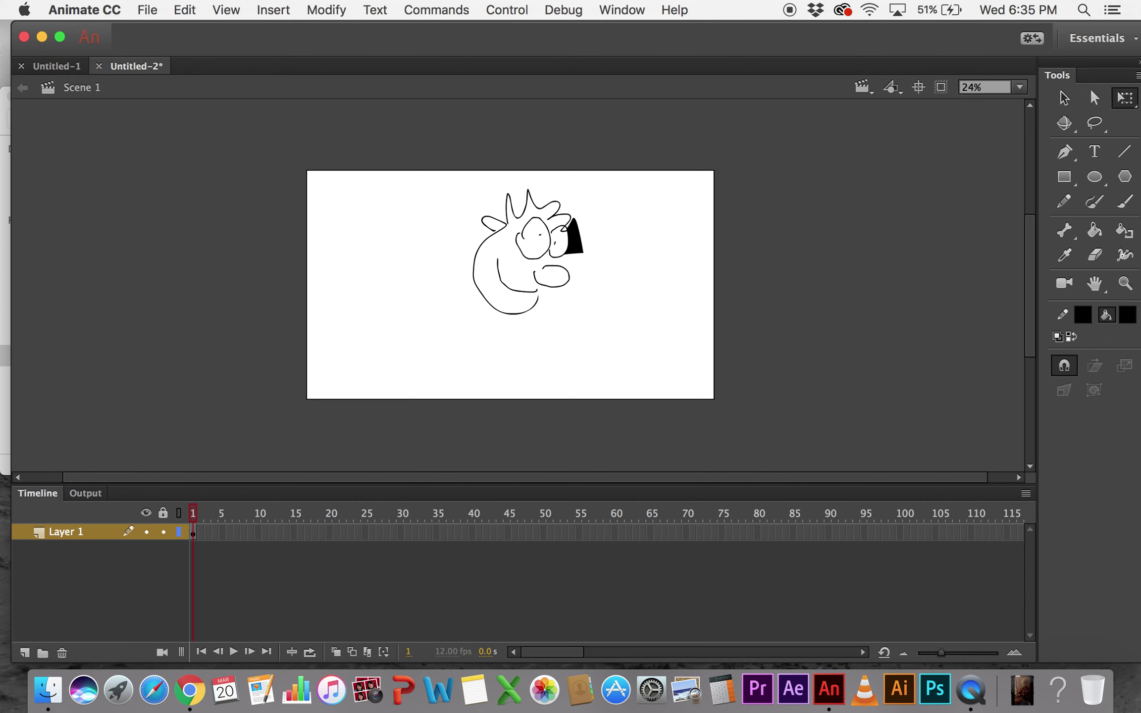
mouse_move(416, 157)
left_mouse_down()
mouse_move(438, 203)
mouse_move(613, 346)
left_mouse_up()
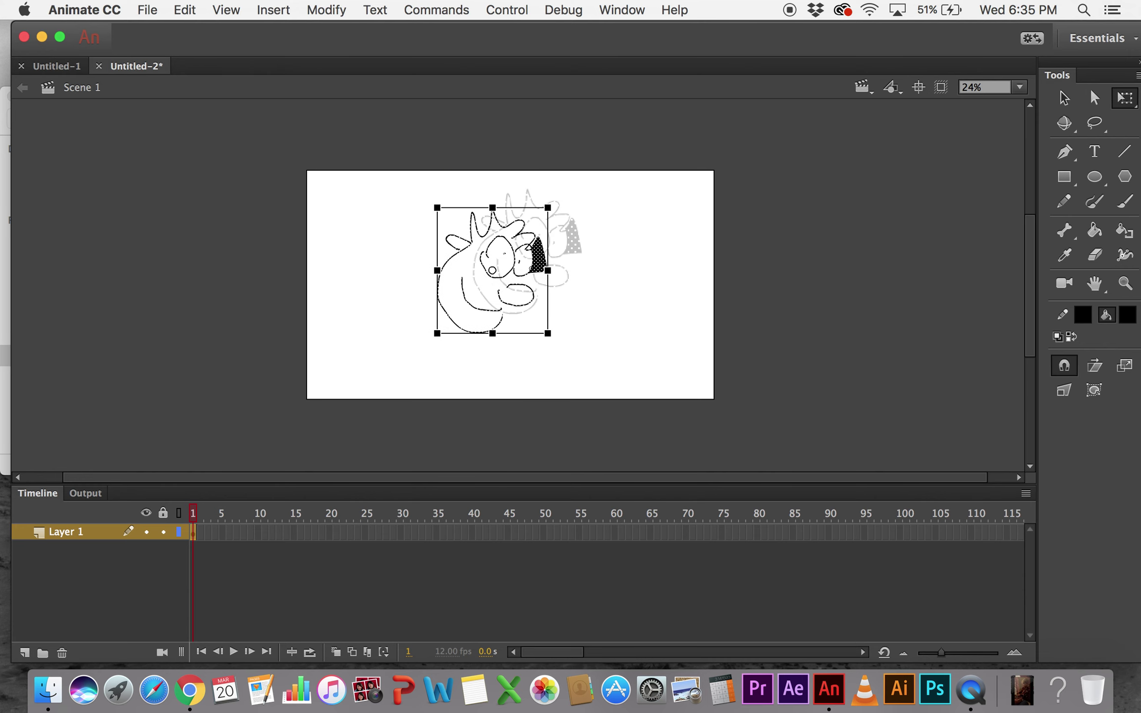
mouse_move(532, 269)
left_mouse_down()
mouse_move(585, 249)
mouse_move(519, 276)
left_mouse_up()
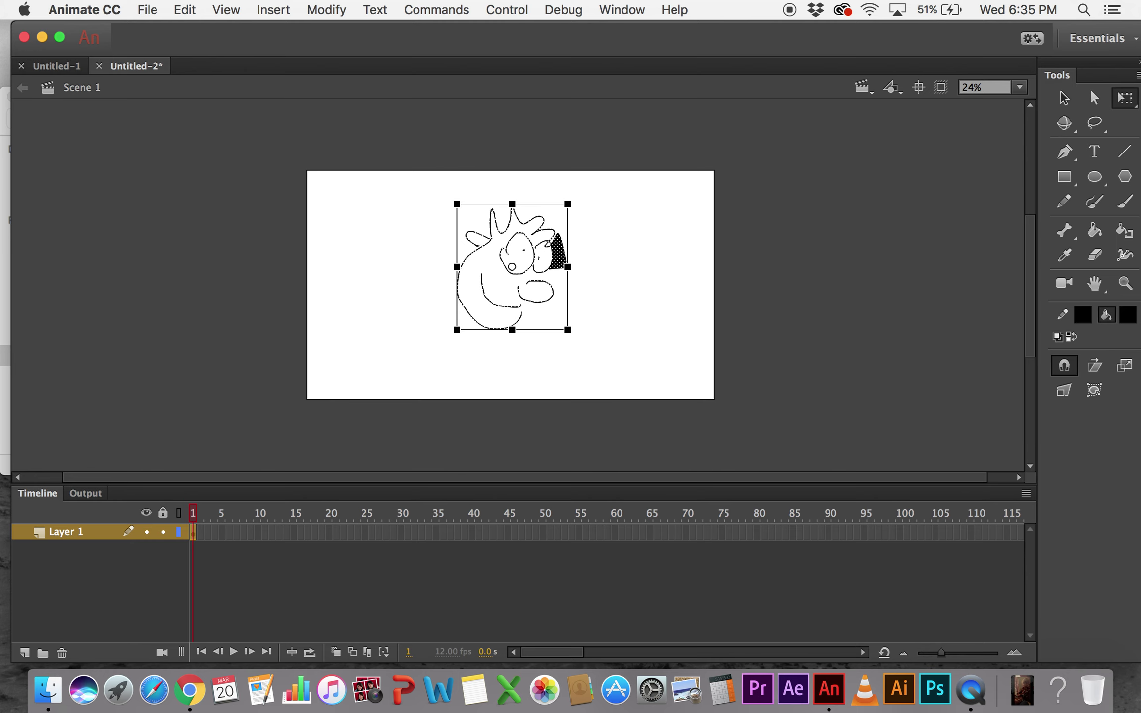
- Try skewing the face along its top edge and transforming it from its upper-right corner, undoing each change
mouse_move(540, 204)
left_mouse_down()
mouse_move(584, 204)
mouse_move(479, 204)
mouse_move(550, 204)
mouse_move(515, 204)
left_mouse_up()
key("super+z")
mouse_move(568, 204)
left_mouse_down()
mouse_move(586, 202)
mouse_move(647, 133)
mouse_move(594, 201)
mouse_move(602, 142)
mouse_move(606, 245)
mouse_move(583, 142)
mouse_move(606, 224)
mouse_move(568, 186)
mouse_move(548, 186)
left_mouse_up()
left_click(584, 198)
key("super+z")
key("super+z")
- Nudge the selected face straight down to the vertical middle of the stage
key("Down")
key("Down")
key("Down")
key("Down")
key("Down")
key("Down")
key("Down")
key("Down")
key("Down")
key("Down")
key("Down")
key("Down")
key("Down")
key("Down")
key("Down")
key("Down")
key("Down")
key("Down")
key("Down")
key("Down")
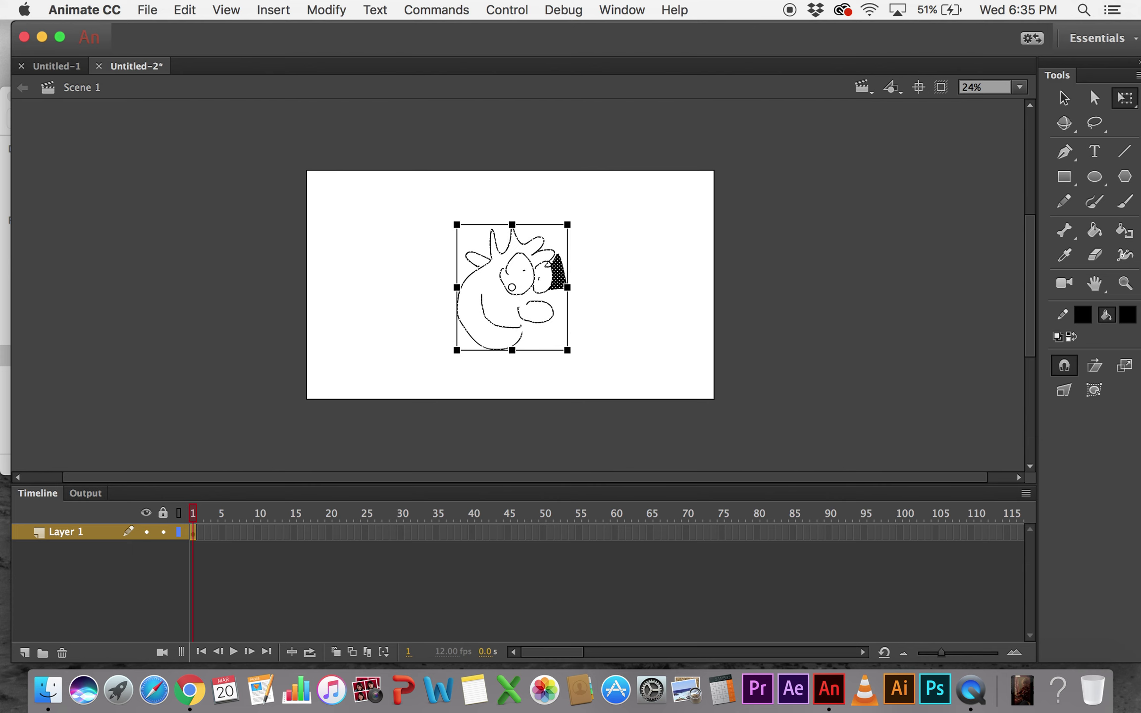
- Try enlarging the face twice from its upper-right corner, undoing each attempt
mouse_move(567, 224)
left_mouse_down()
mouse_move(607, 196)
mouse_move(596, 183)
mouse_move(638, 147)
left_mouse_up()
key("super+z")
left_click_drag(568, 224, 604, 176)
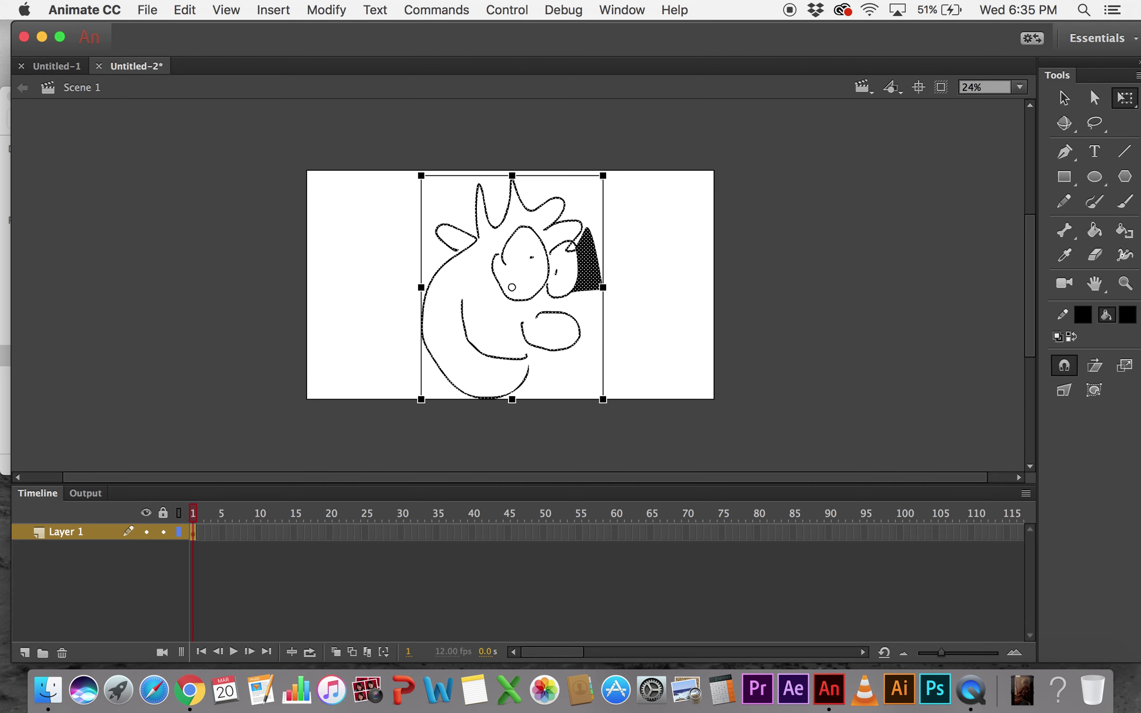
key("super+z")
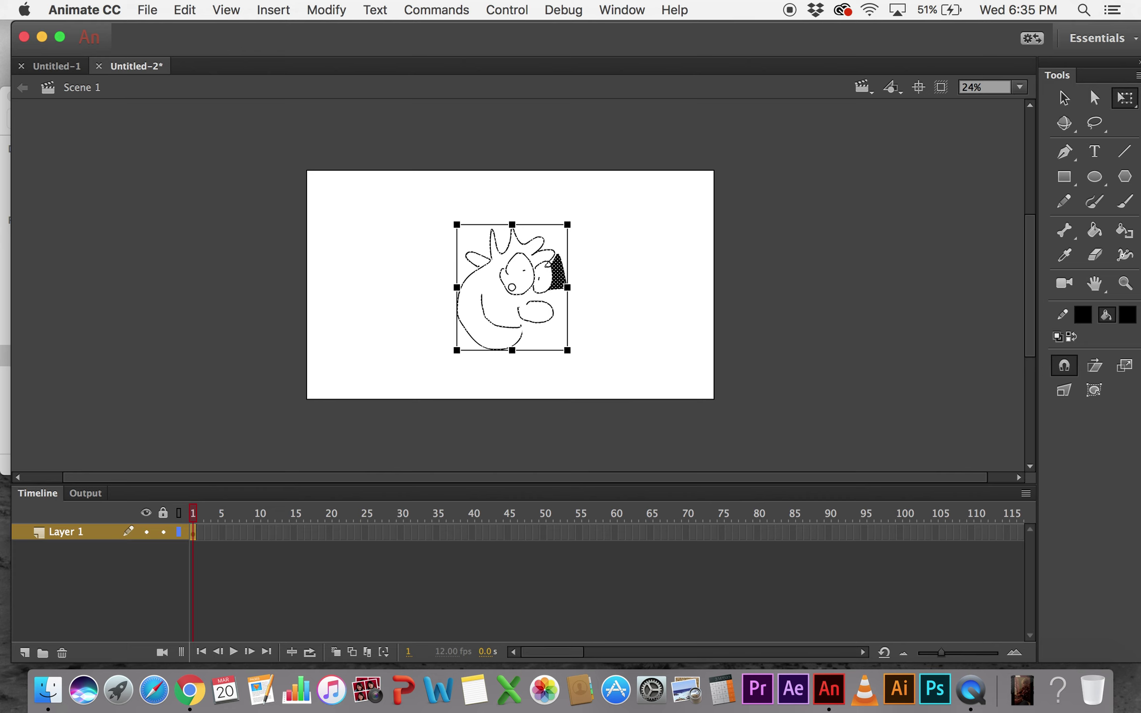
- Enlarge the face about its centre until it spans the full height of the stage
mouse_move(567, 224)
left_mouse_down()
mouse_move(625, 159)
mouse_move(604, 183)
mouse_move(614, 172)
left_mouse_up()
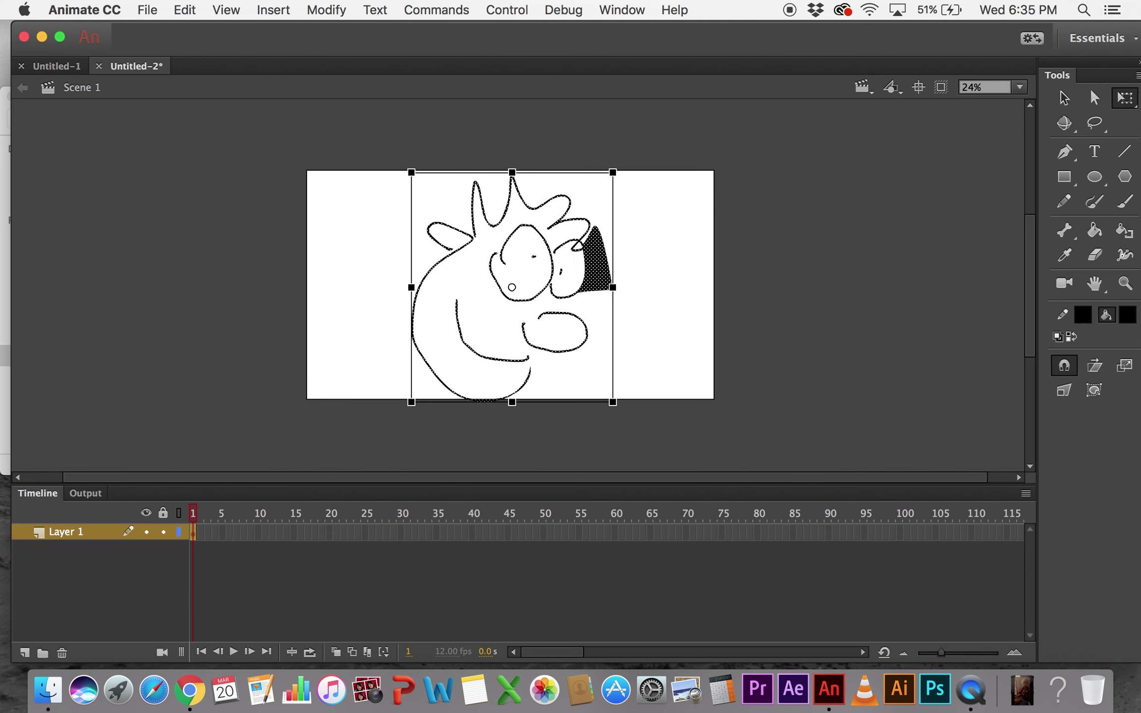
- Undo the face's enlargement, then try scaling it up once more about its centre and undo that too
key("super+z")
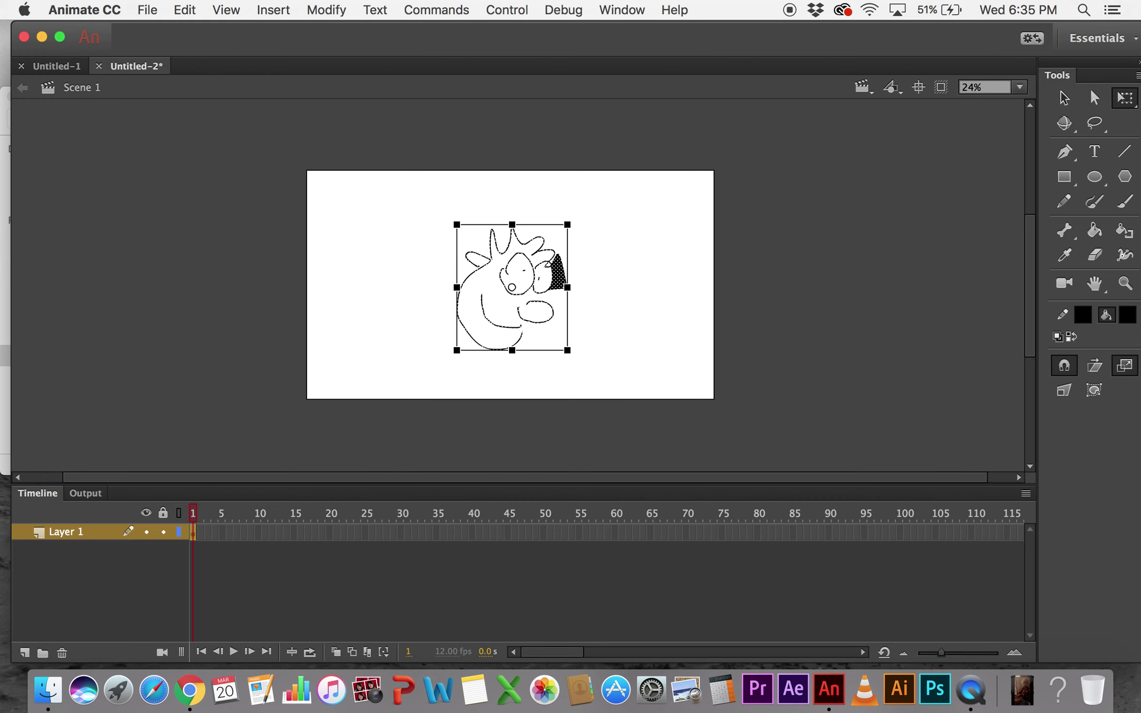
mouse_move(568, 224)
left_mouse_down()
mouse_move(639, 169)
mouse_move(618, 191)
mouse_move(658, 172)
left_mouse_up()
key("super+z")
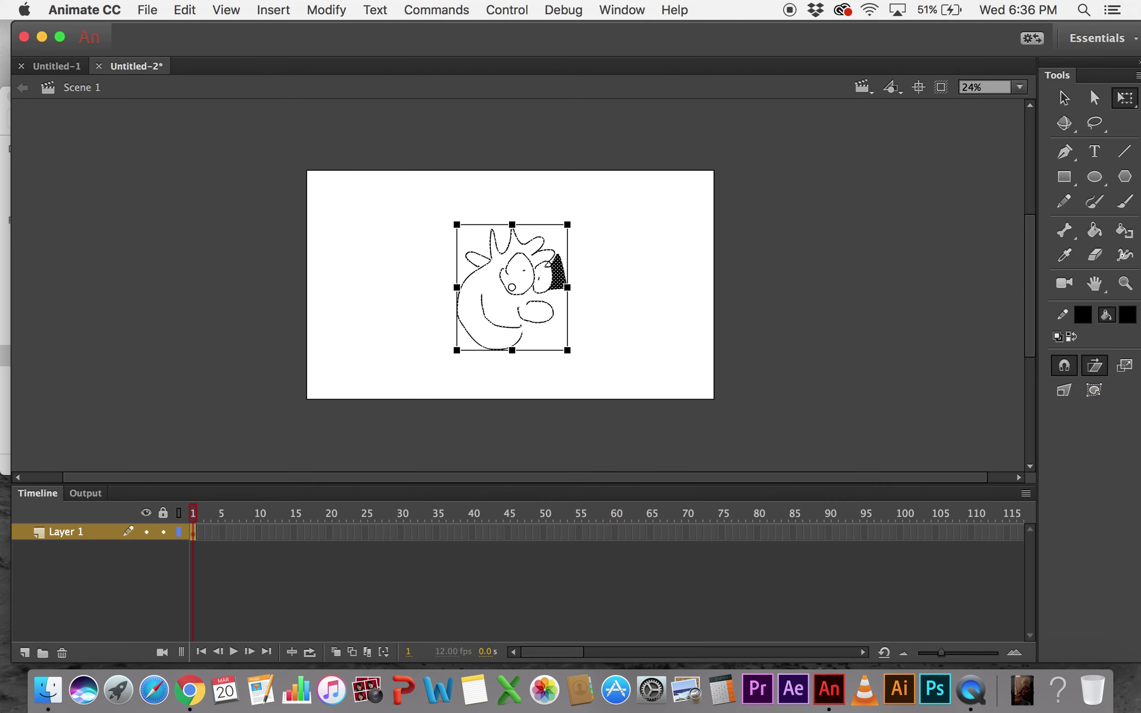
- Try rotating the face from its upper-right corner with the Rotate and Skew option, undoing the rotations
left_click_drag(568, 224, 583, 242)
key("super+z")
left_click(1095, 366)
mouse_move(570, 222)
left_mouse_down()
mouse_move(583, 240)
mouse_move(565, 219)
left_mouse_up()
left_click(1064, 366)
key("super+z")
left_click(1064, 390)
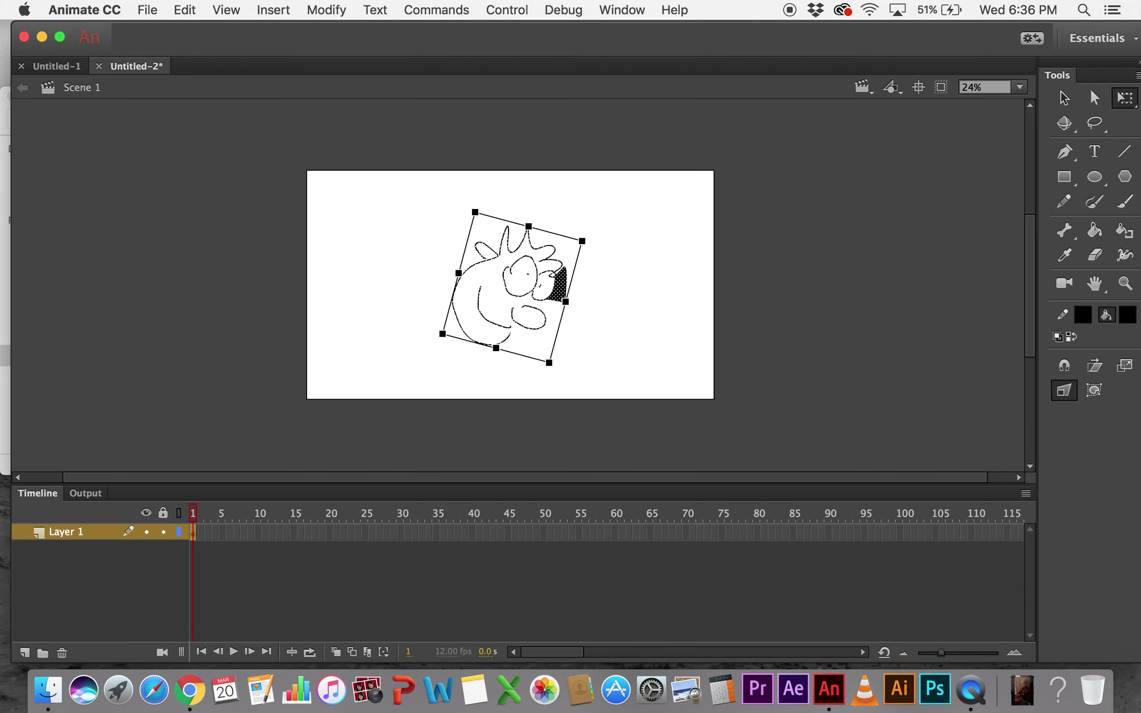
key("super+z")
- Try pulling the face's upper-right corner inward with the Distort option and undo the change
left_click(1064, 391)
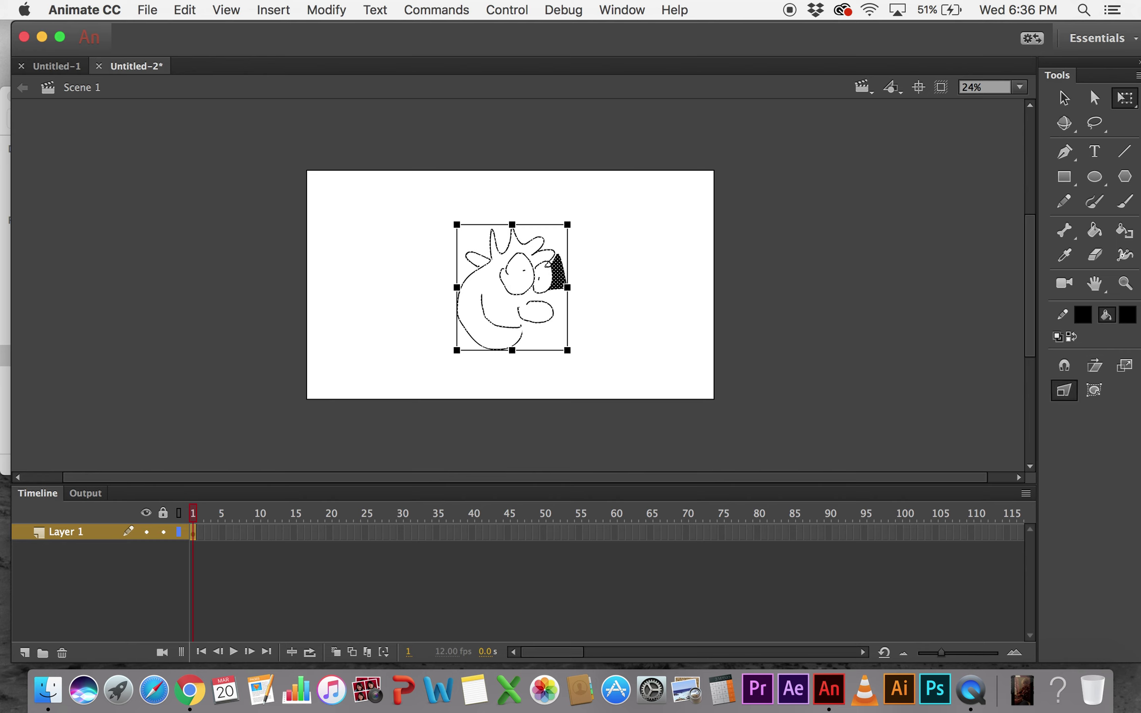
mouse_move(567, 224)
left_mouse_down()
mouse_move(580, 224)
mouse_move(541, 212)
mouse_move(593, 214)
mouse_move(557, 217)
mouse_move(655, 246)
mouse_move(639, 183)
mouse_move(657, 141)
mouse_move(521, 135)
mouse_move(485, 201)
mouse_move(541, 223)
left_mouse_up()
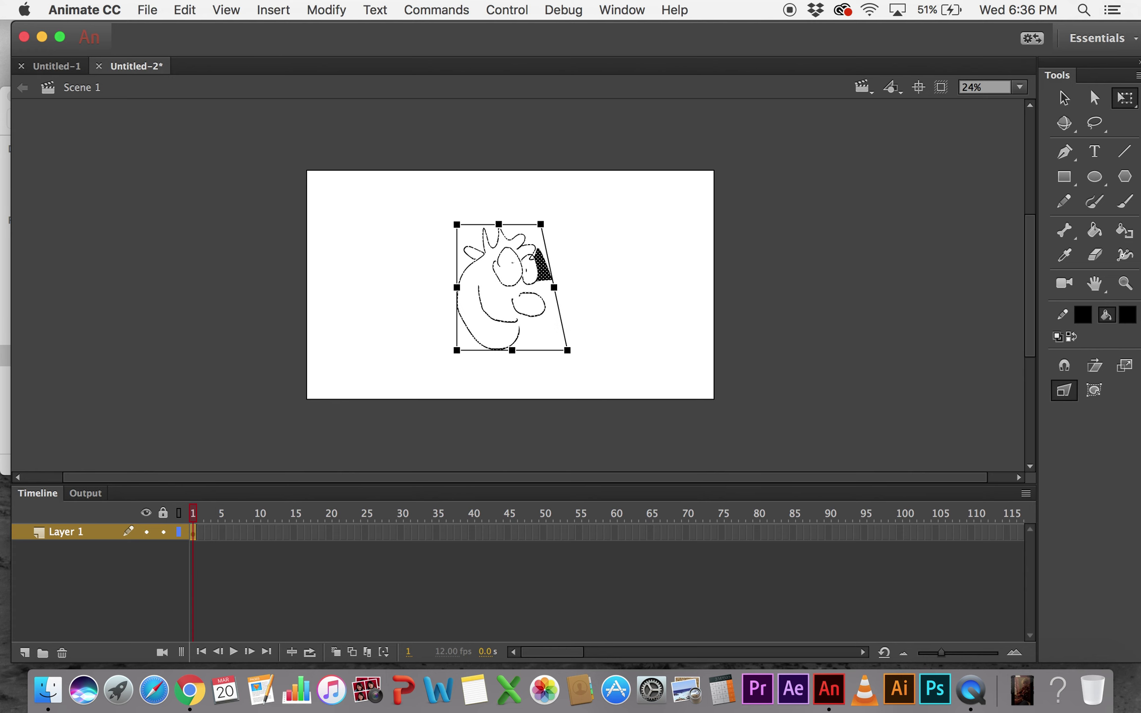
key("super+z")
key("super+z")
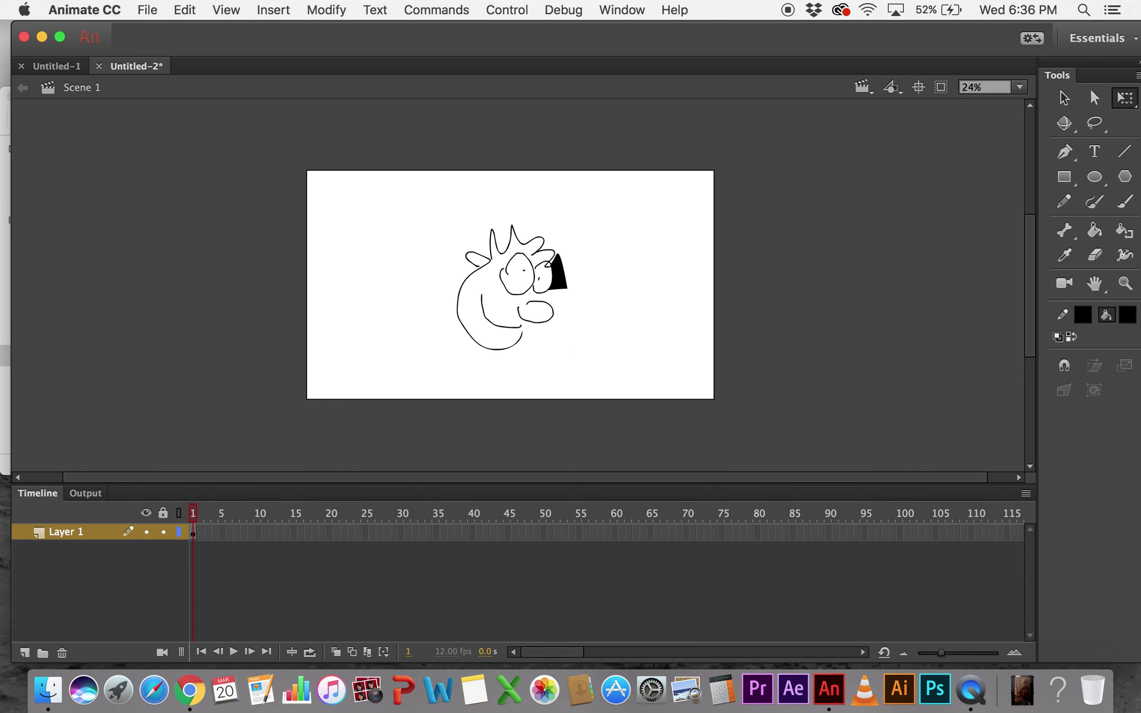
- Select the whole face and distort it by pulling its lower-right corner up and outward
left_click_drag(417, 193, 663, 384)
left_click(1064, 391)
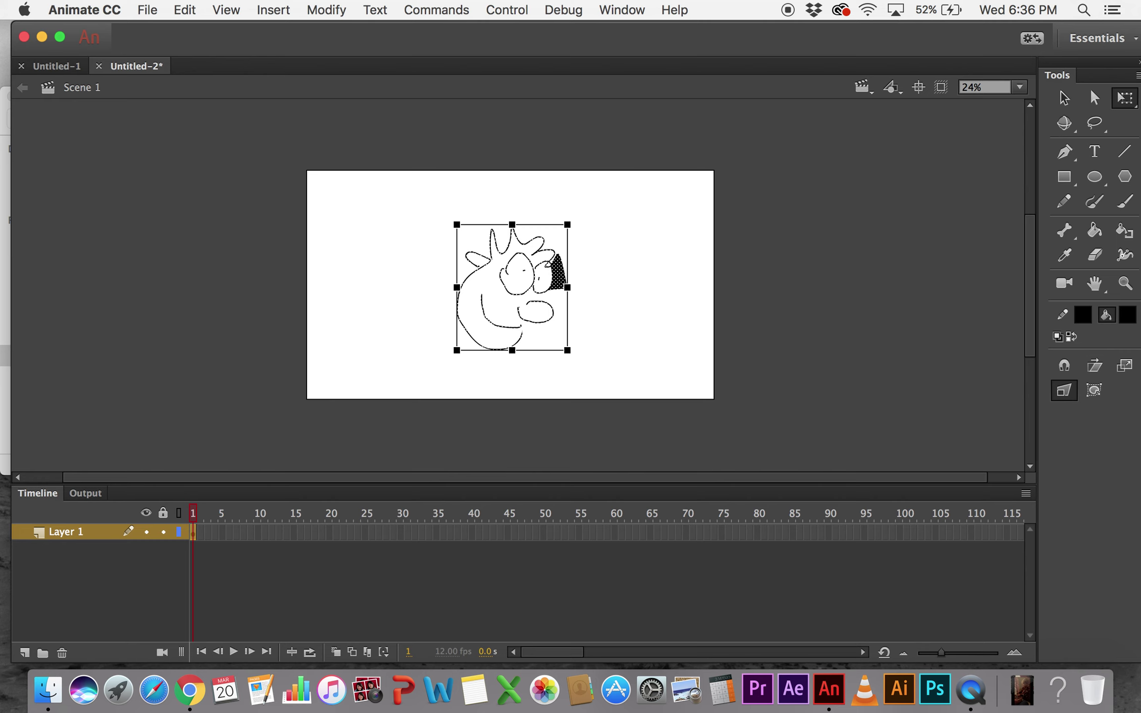
mouse_move(567, 351)
left_mouse_down()
mouse_move(606, 350)
mouse_move(530, 351)
mouse_move(600, 350)
mouse_move(631, 271)
left_mouse_up()
- Try painting a curved line down from the back of the head with the Brush tool, then undo it
key("b")
left_click_drag(438, 326, 402, 375)
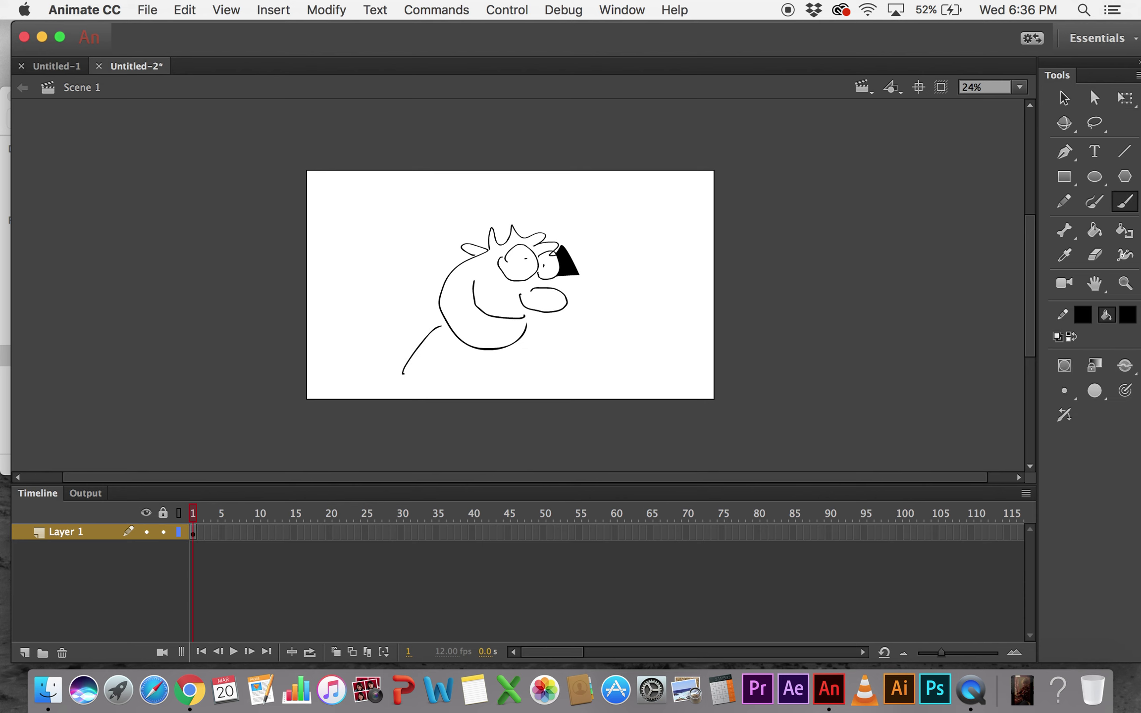
key("super+z")
- Select the entire face and delete it from the stage
key("v")
mouse_move(330, 175)
left_mouse_down()
mouse_move(630, 351)
mouse_move(667, 414)
left_mouse_up()
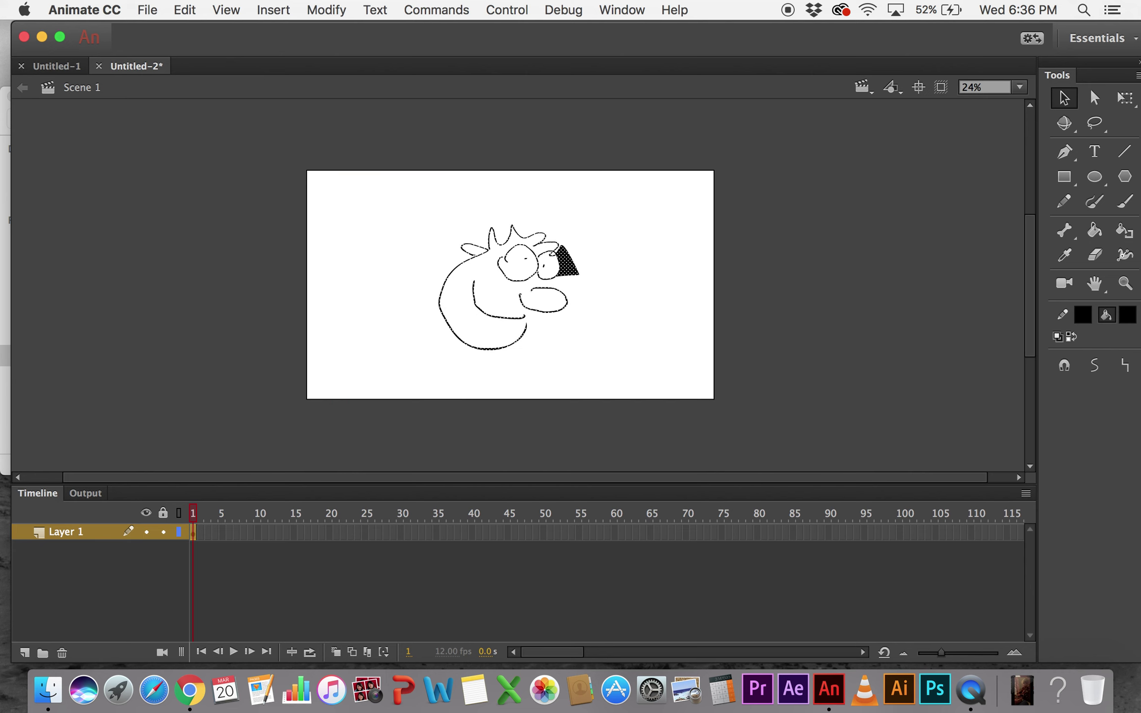
key("Delete")
- Hand-letter "EAT @ Joes" on two lines with the Brush tool and paint a slanted frame around the words
key("b")
mouse_move(408, 237)
left_mouse_down()
mouse_move(407, 253)
mouse_move(429, 256)
mouse_move(422, 231)
left_mouse_up()
left_click_drag(430, 258, 454, 259)
mouse_move(433, 244)
left_mouse_down()
mouse_move(451, 242)
mouse_move(464, 258)
left_mouse_up()
mouse_move(451, 221)
left_mouse_down()
mouse_move(465, 257)
mouse_move(478, 218)
mouse_move(526, 250)
left_mouse_up()
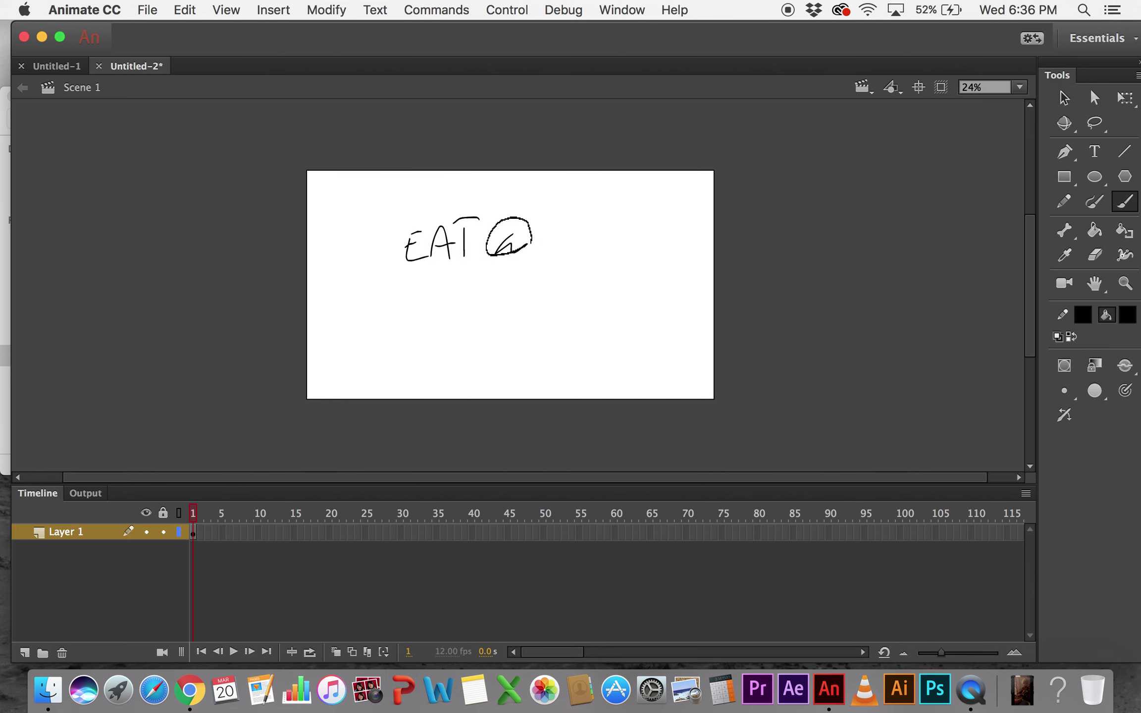
left_click_drag(405, 297, 437, 280)
mouse_move(421, 287)
left_mouse_down()
mouse_move(414, 299)
mouse_move(456, 297)
left_mouse_up()
mouse_move(469, 305)
left_mouse_down()
mouse_move(483, 285)
mouse_move(493, 304)
left_mouse_up()
left_click_drag(509, 282, 490, 306)
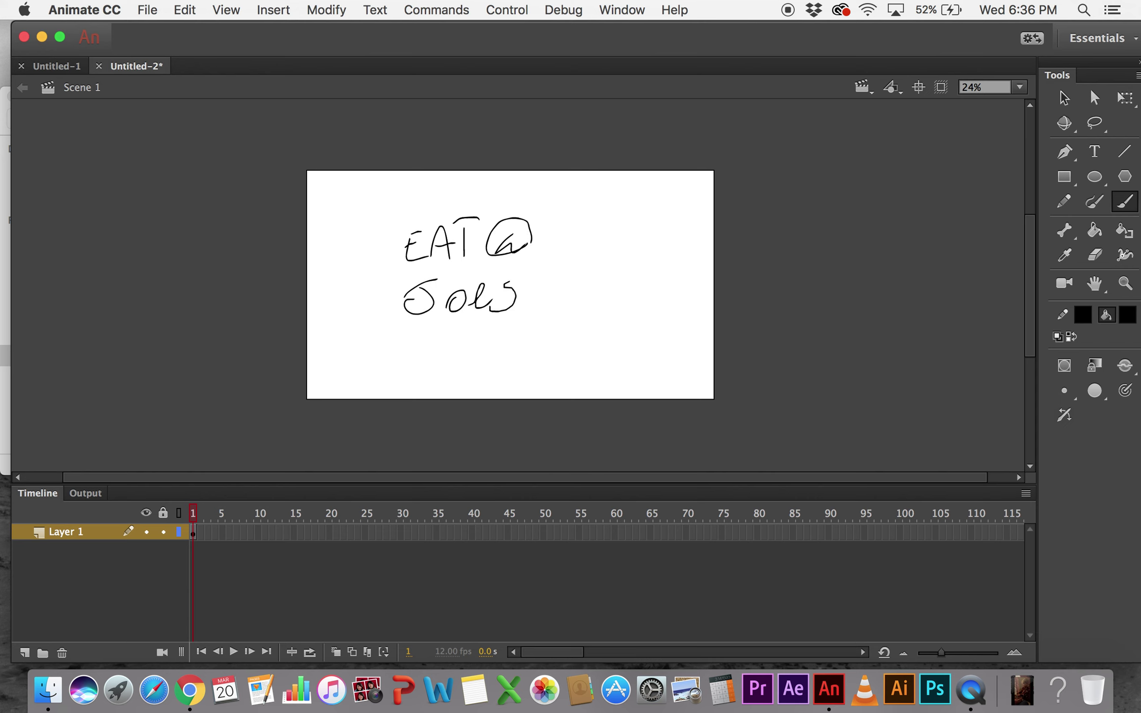
mouse_move(373, 216)
left_mouse_down()
mouse_move(388, 335)
mouse_move(535, 327)
mouse_move(565, 195)
mouse_move(374, 217)
left_mouse_up()
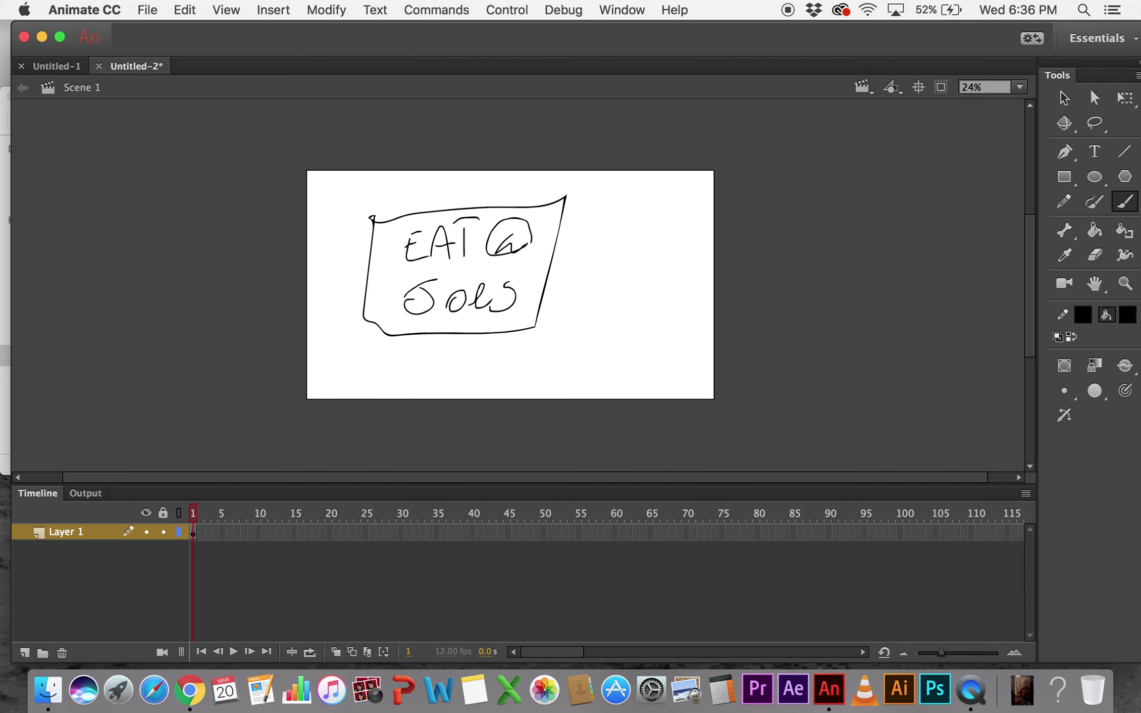
- Distort the whole sign by pulling its lower-left corner outward and its bottom edge upward, then deselect it
key("q")
left_click_drag(330, 166, 642, 381)
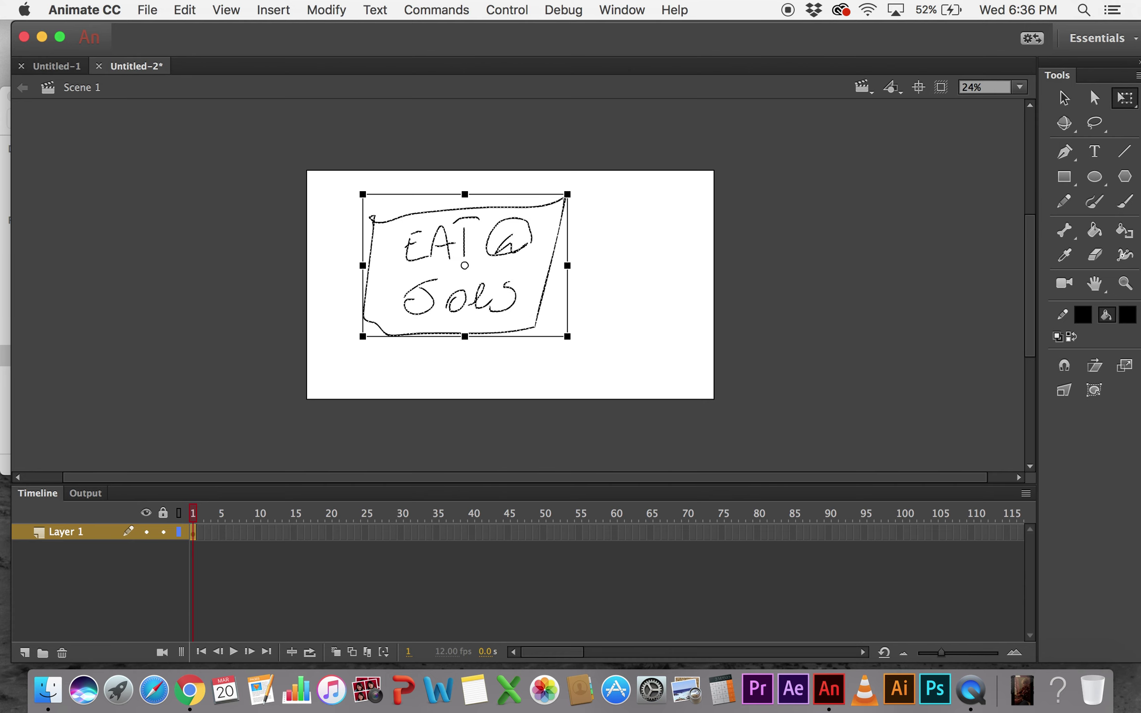
left_click(1064, 391)
left_click_drag(363, 337, 304, 333)
left_click_drag(465, 332, 469, 298)
key("Escape")
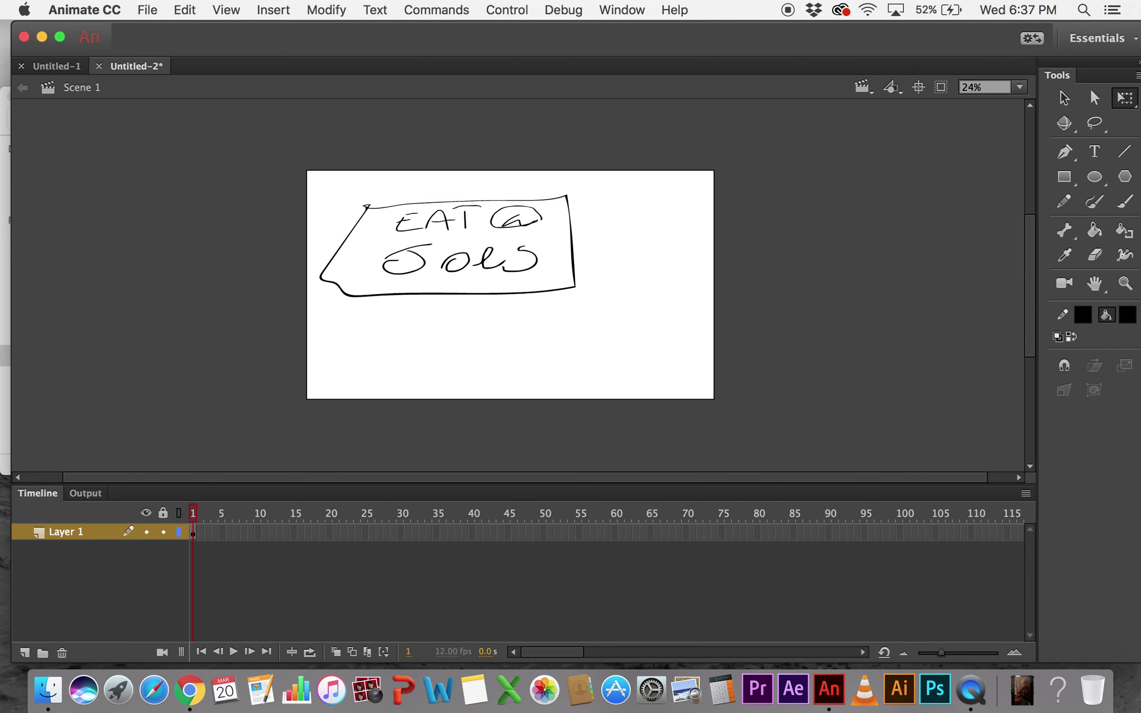
- Try painting an arch with small curls at both ends below the sign, then undo the last stroke
key("b")
mouse_move(428, 376)
left_mouse_down()
mouse_move(534, 356)
mouse_move(440, 391)
mouse_move(528, 388)
left_mouse_up()
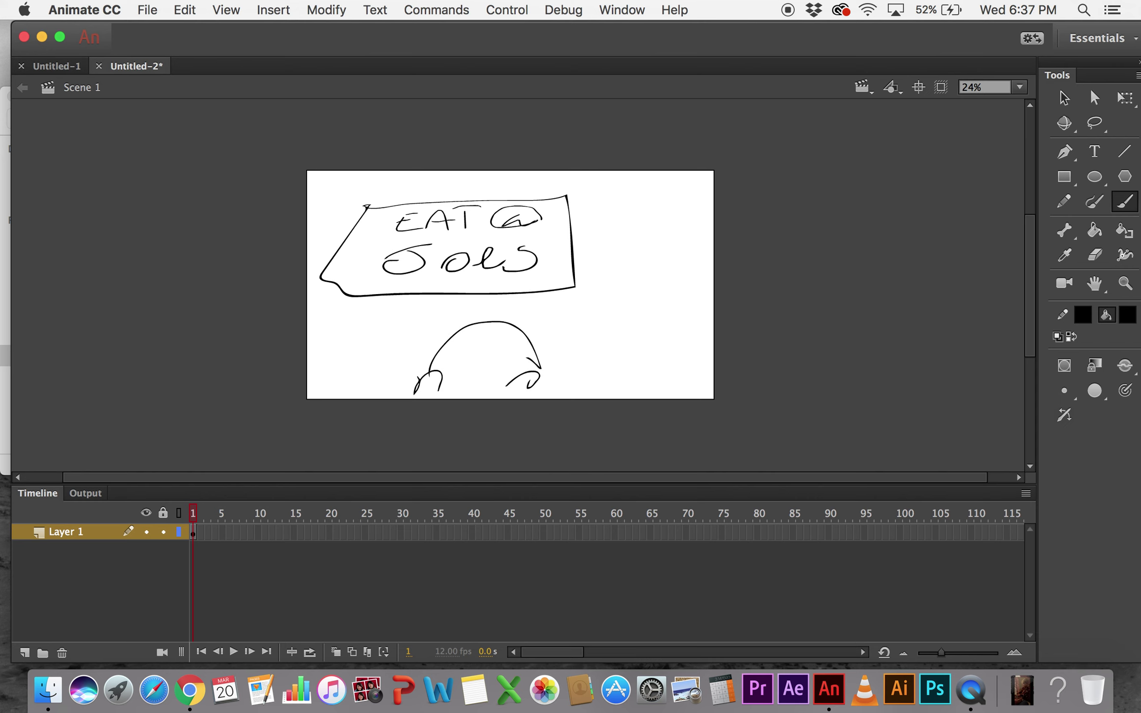
key("super+z")
- Delete all the artwork from the stage
key("super+a")
key("Delete")
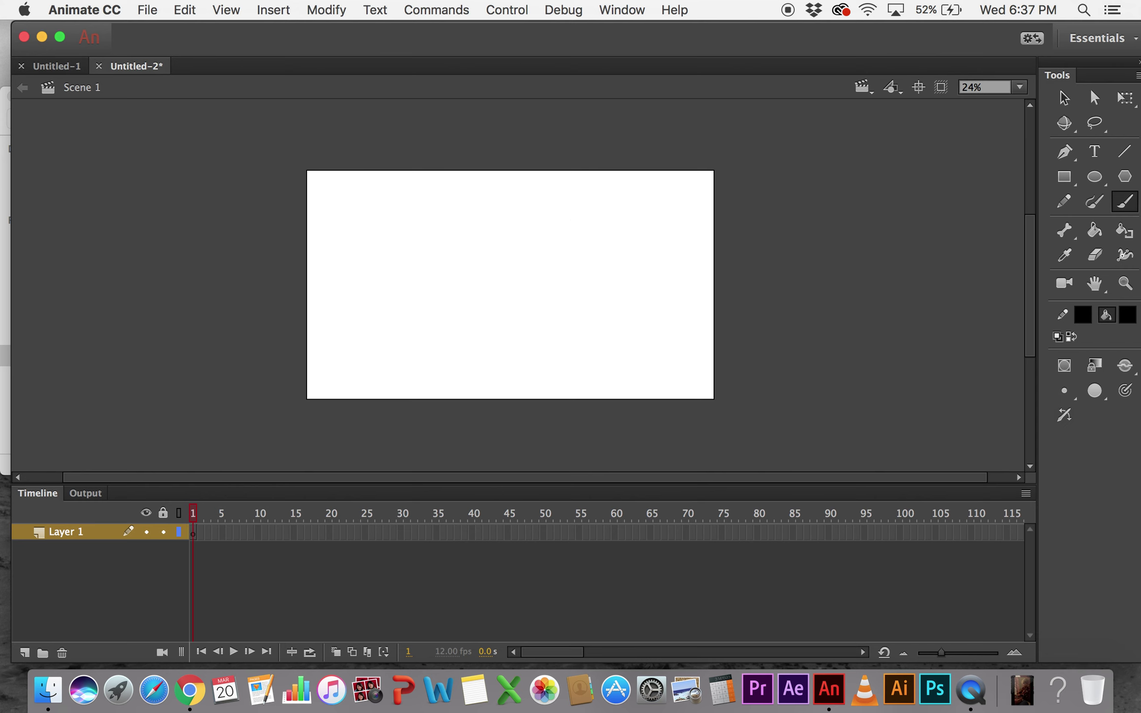
left_click_drag(884, 365, 897, 371)
key("super+z")
left_click(1125, 98)
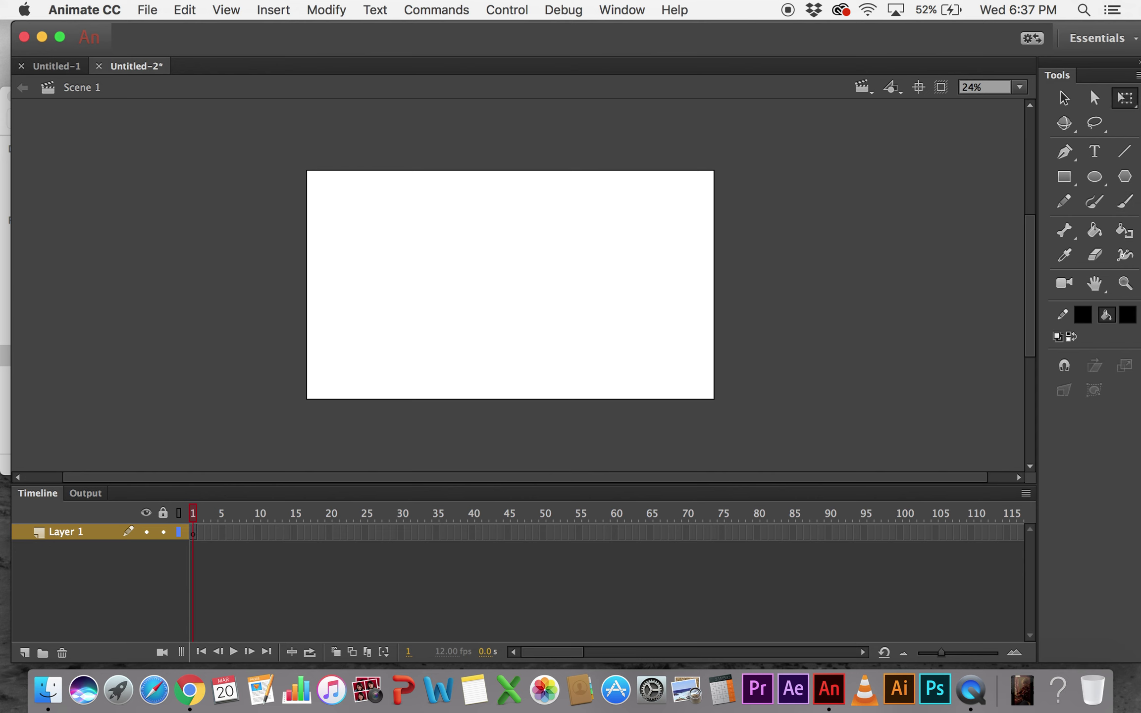
- Paint a new cartoon character with the Brush tool, including a round head, eyes, ear, nose, mouth, hair and neck
key("b")
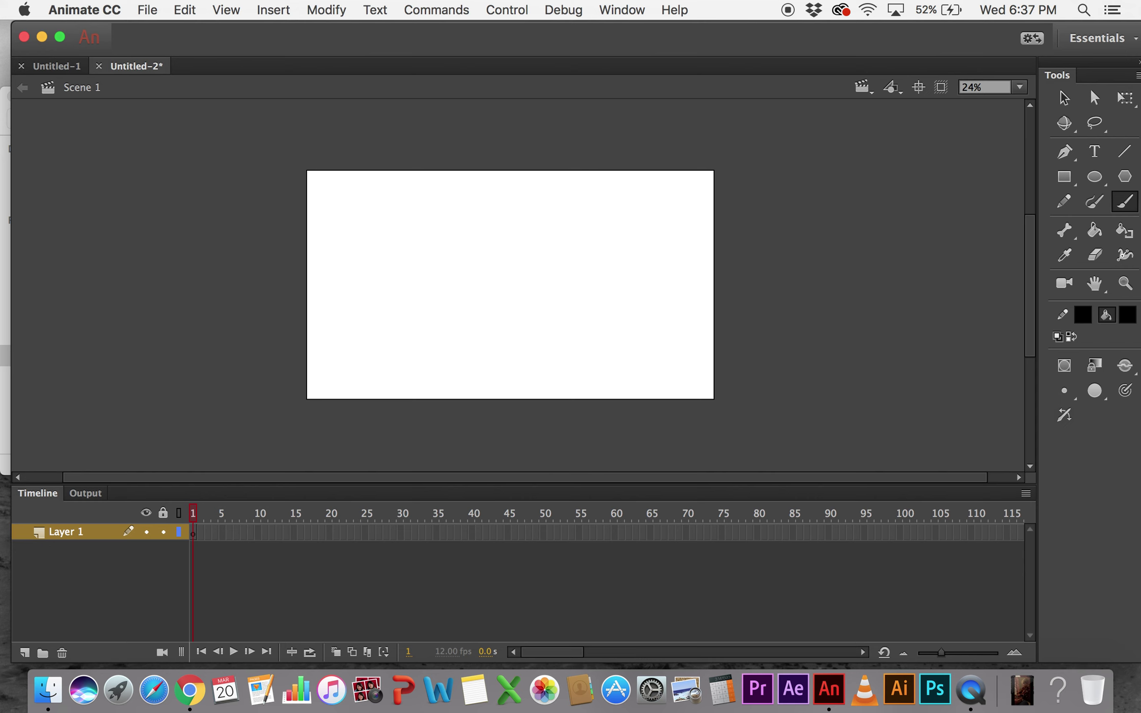
mouse_move(457, 256)
left_mouse_down()
mouse_move(524, 257)
mouse_move(502, 267)
mouse_move(489, 252)
mouse_move(501, 296)
mouse_move(511, 255)
left_mouse_up()
mouse_move(524, 325)
left_mouse_down()
mouse_move(422, 288)
mouse_move(465, 355)
left_mouse_up()
mouse_move(421, 274)
left_mouse_down()
mouse_move(421, 297)
mouse_move(461, 214)
mouse_move(505, 233)
left_mouse_up()
left_click_drag(490, 201, 477, 218)
mouse_move(412, 313)
left_mouse_down()
mouse_move(414, 382)
mouse_move(492, 364)
mouse_move(477, 353)
mouse_move(490, 334)
left_mouse_up()
mouse_move(469, 290)
left_mouse_down()
mouse_move(484, 312)
mouse_move(549, 316)
left_mouse_up()
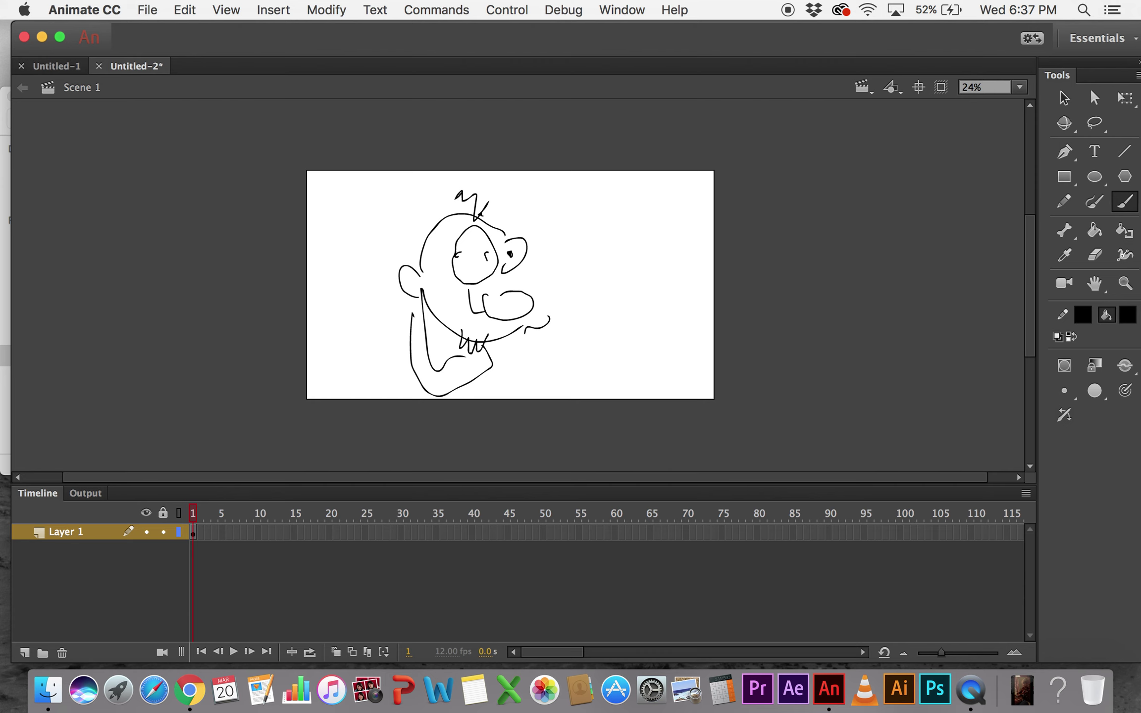
- Select the whole character and use the Envelope option to bend its top edge downward and bow its right side smoothly outward
key("q")
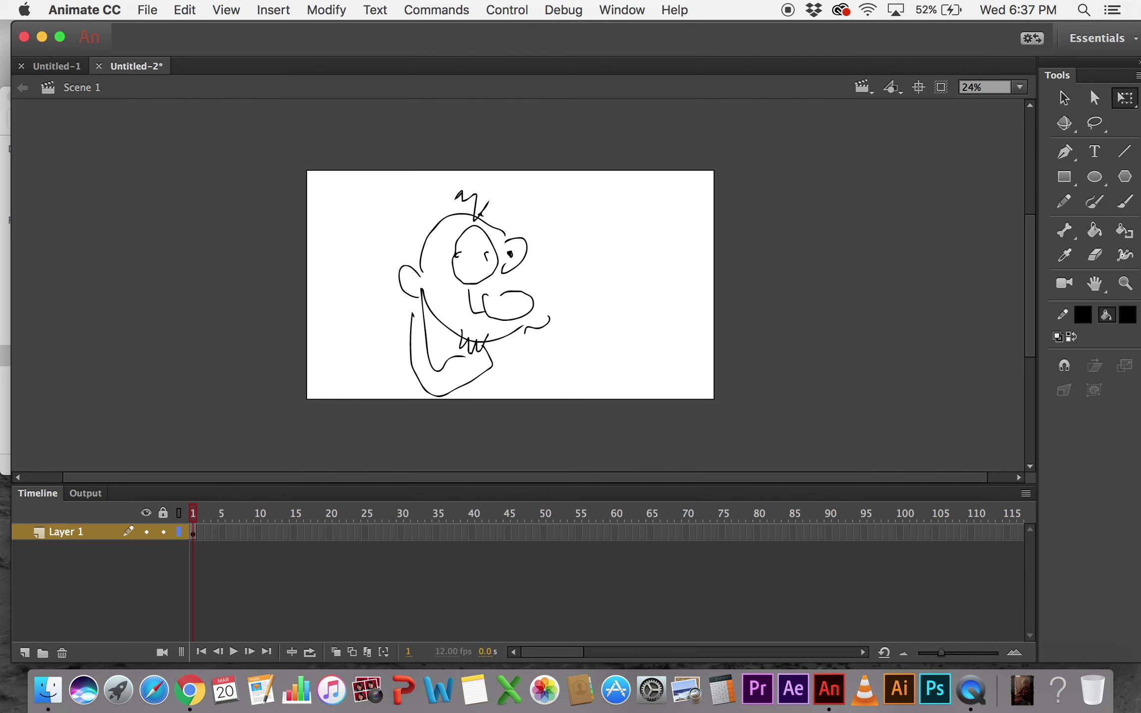
left_click_drag(385, 168, 675, 451)
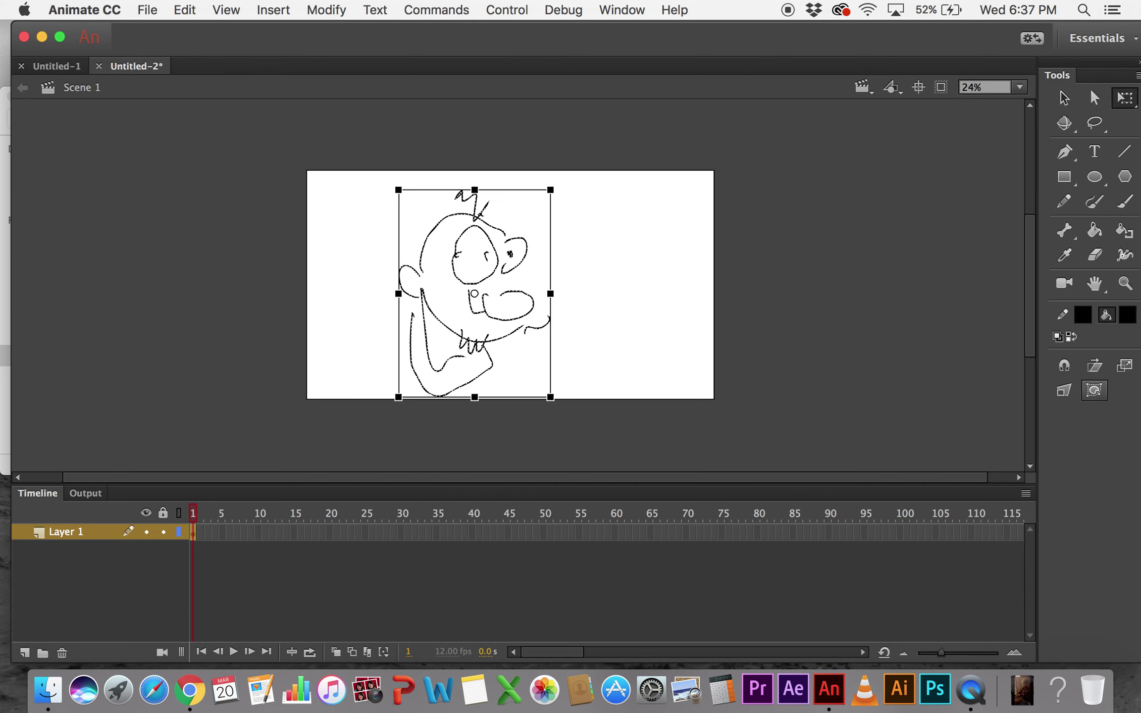
left_click(1095, 390)
mouse_move(475, 189)
left_mouse_down()
mouse_move(467, 222)
mouse_move(421, 213)
left_mouse_up()
left_click_drag(525, 190, 524, 209)
left_click_drag(550, 294, 587, 291)
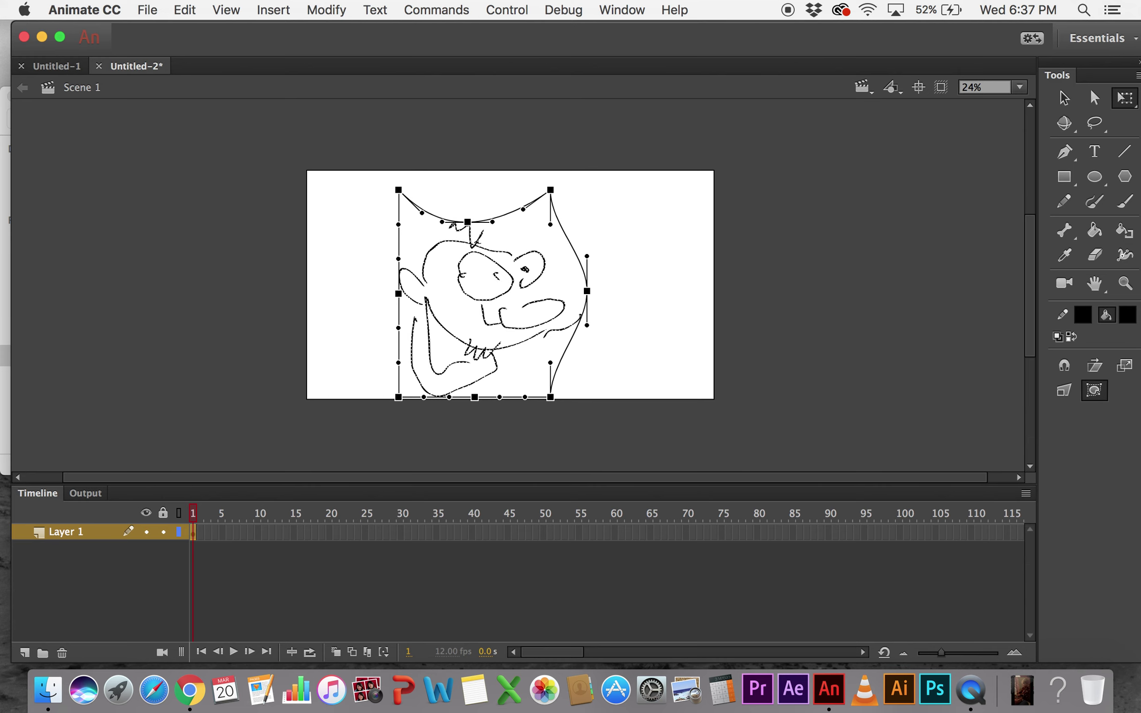
left_click_drag(550, 225, 572, 226)
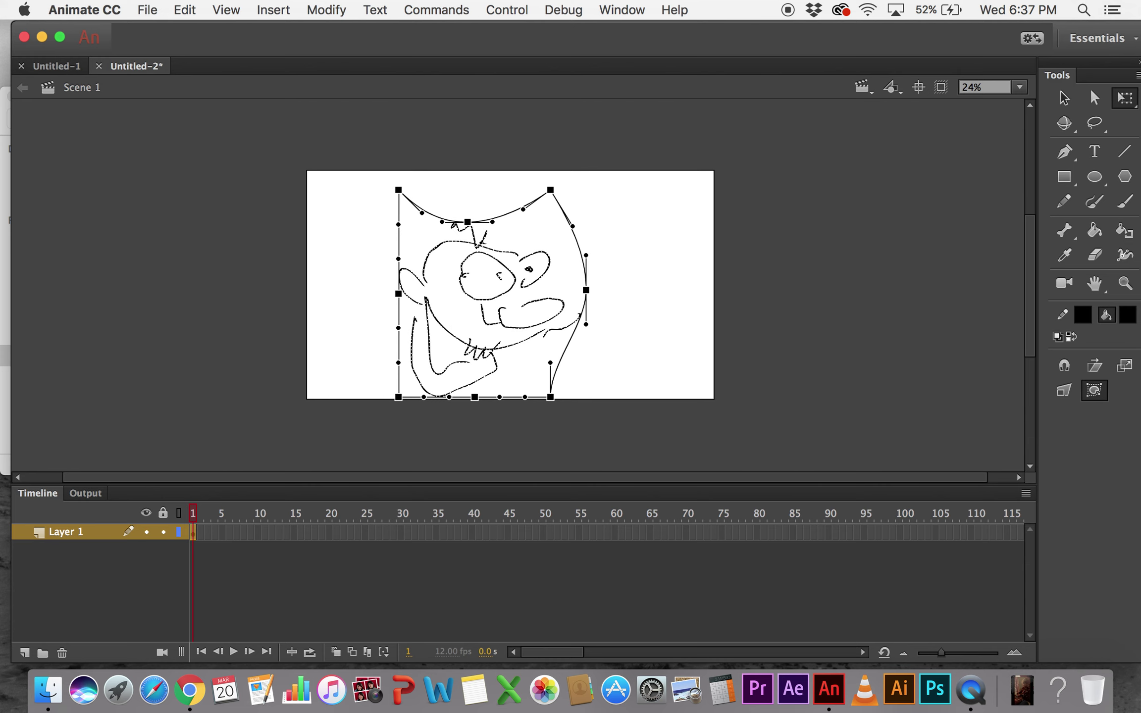
left_click_drag(550, 363, 569, 360)
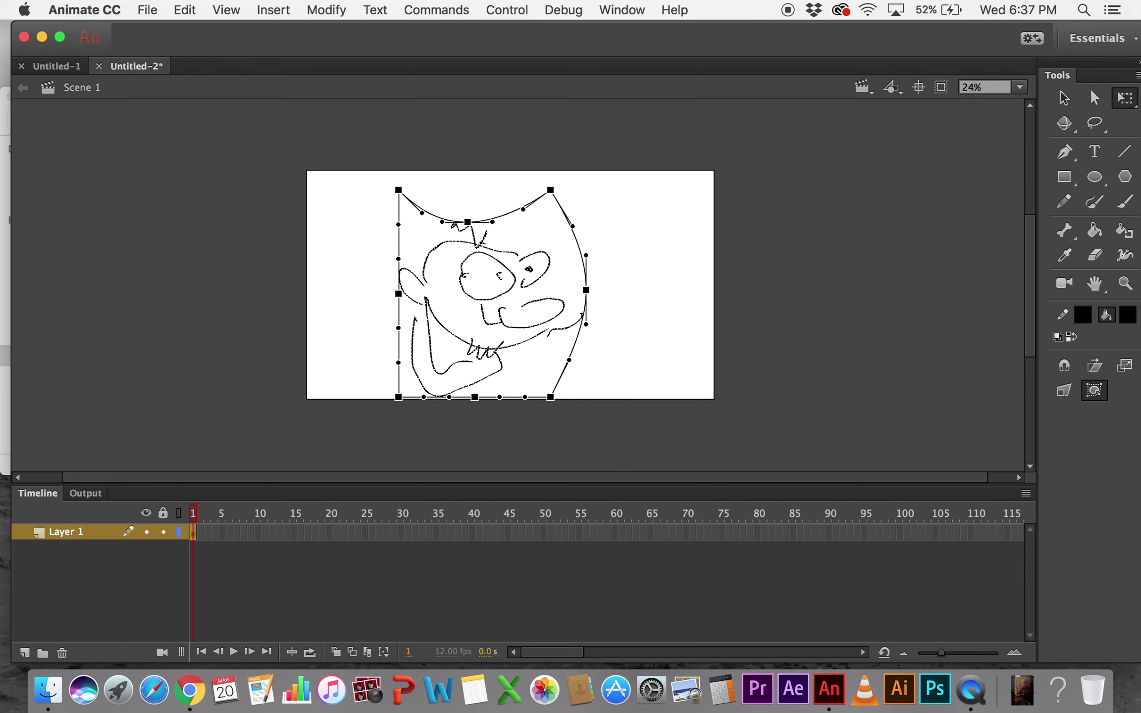
- Stretch the envelope's top above the stage, round its upper-right curve, and pull its right side inward
left_click_drag(468, 222, 461, 148)
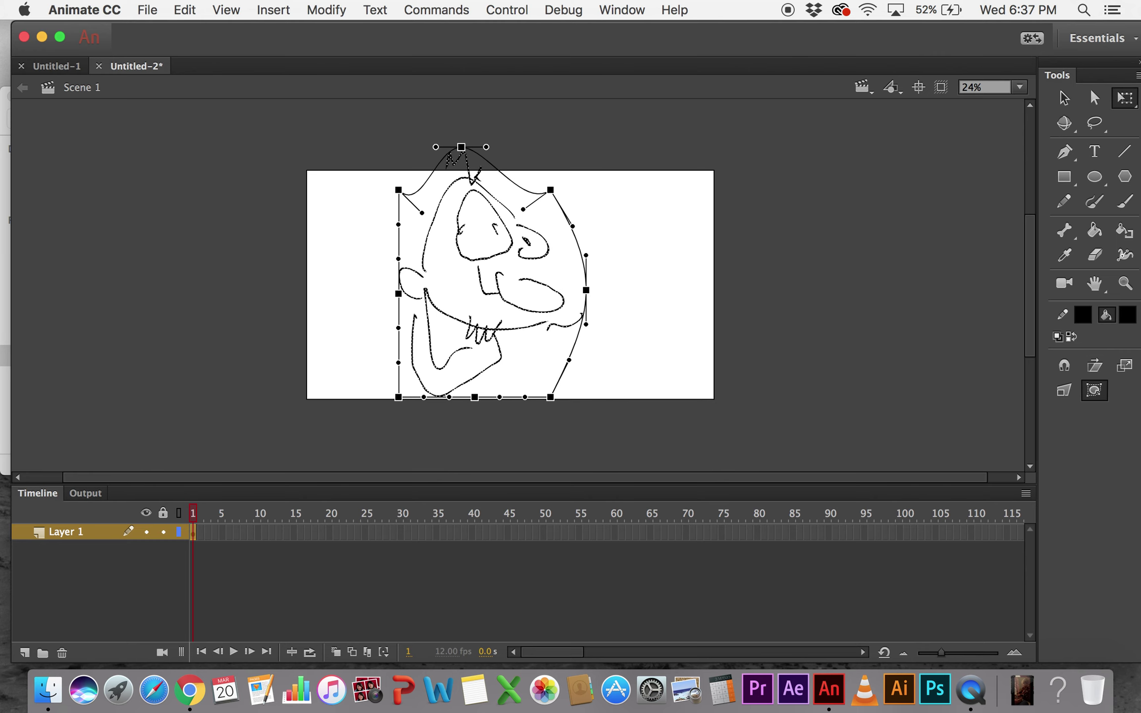
left_click_drag(523, 210, 517, 165)
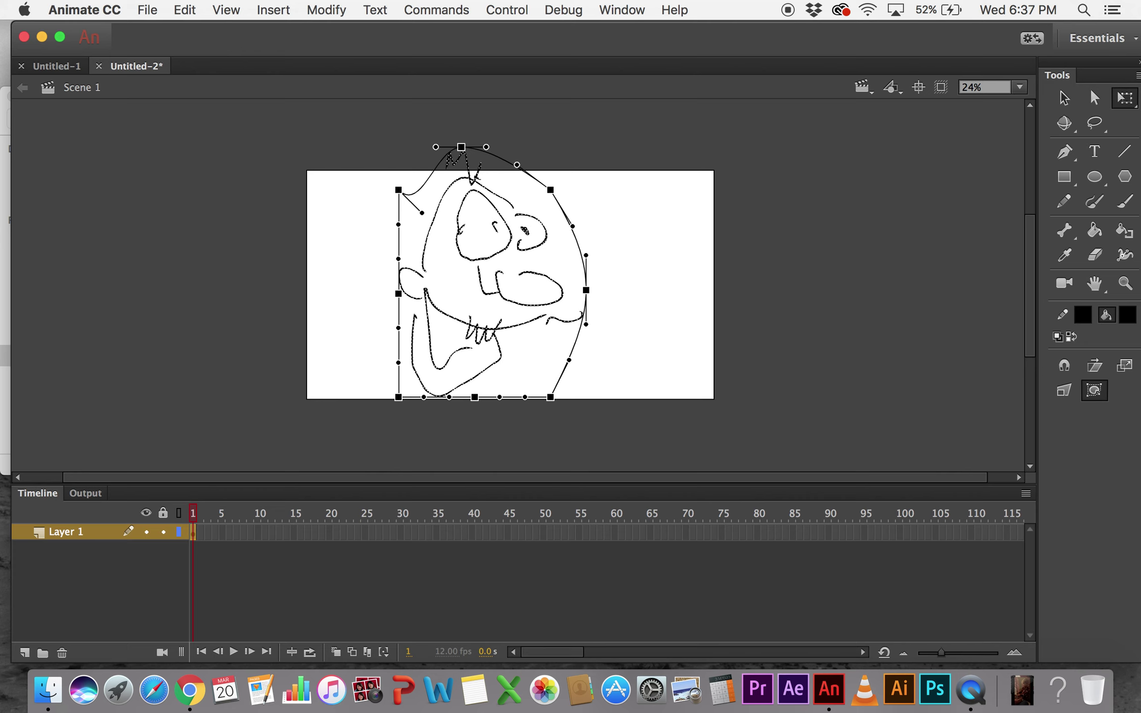
mouse_move(586, 290)
left_mouse_down()
mouse_move(458, 289)
mouse_move(645, 252)
mouse_move(655, 357)
mouse_move(549, 305)
mouse_move(602, 293)
mouse_move(500, 248)
left_mouse_up()
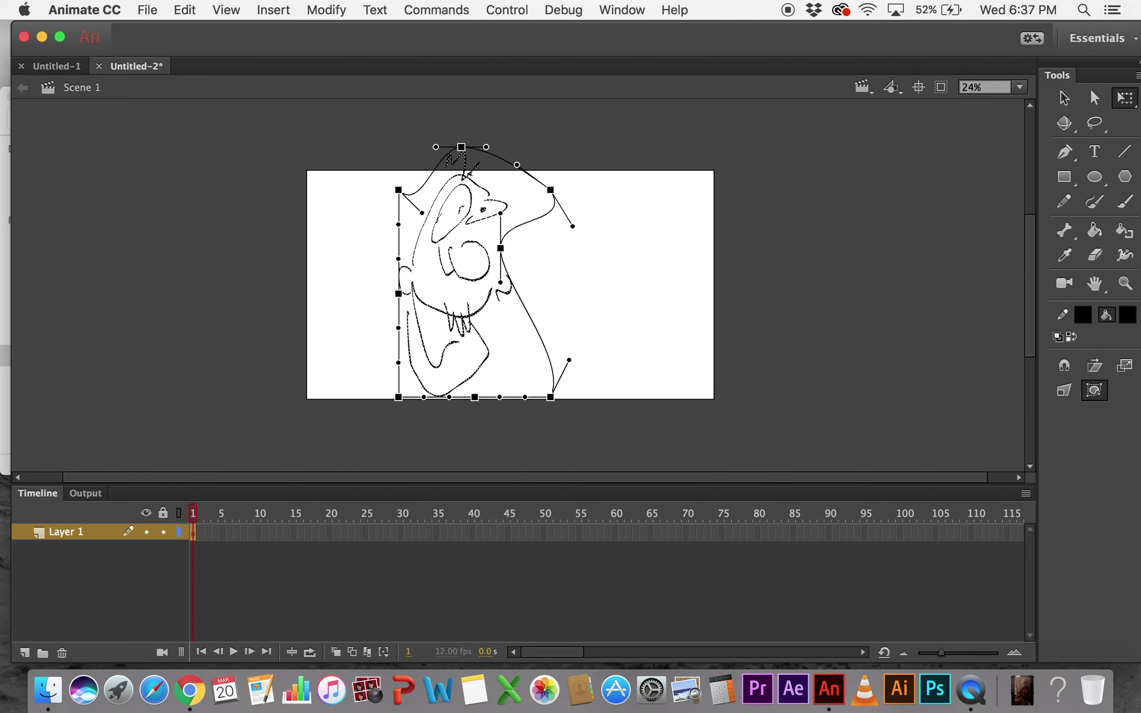
- Reselect the warped character with the Free Transform tool and delete it
left_click(1125, 98)
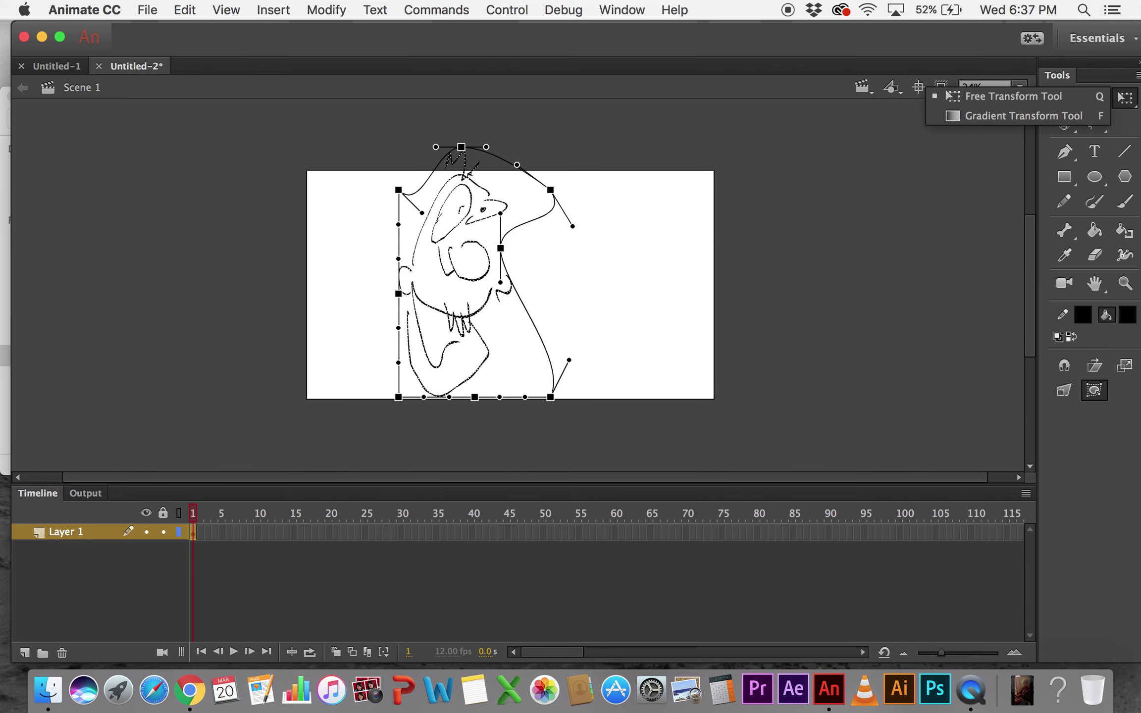
left_click(949, 95)
mouse_move(615, 139)
left_mouse_down()
mouse_move(404, 315)
mouse_move(342, 426)
left_mouse_up()
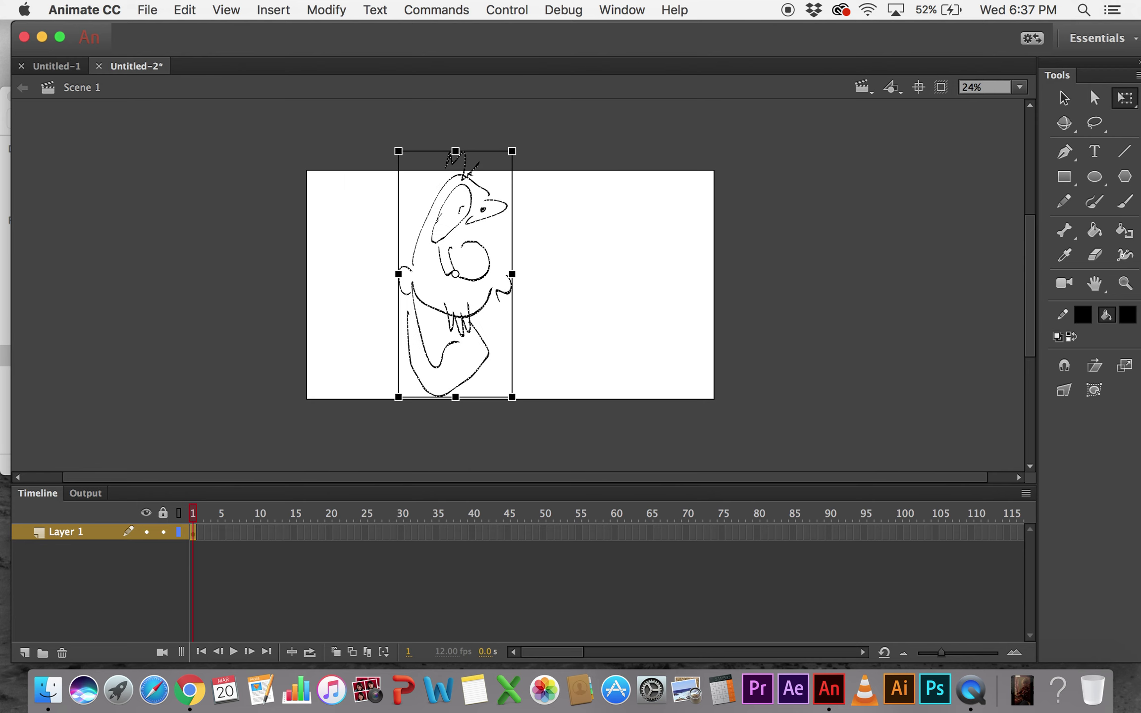
key("Delete")
- Paint a cartoon face in profile with the Brush tool, with spiky hair, two round eyes, angry filled eyebrows and a large nose
key("b")
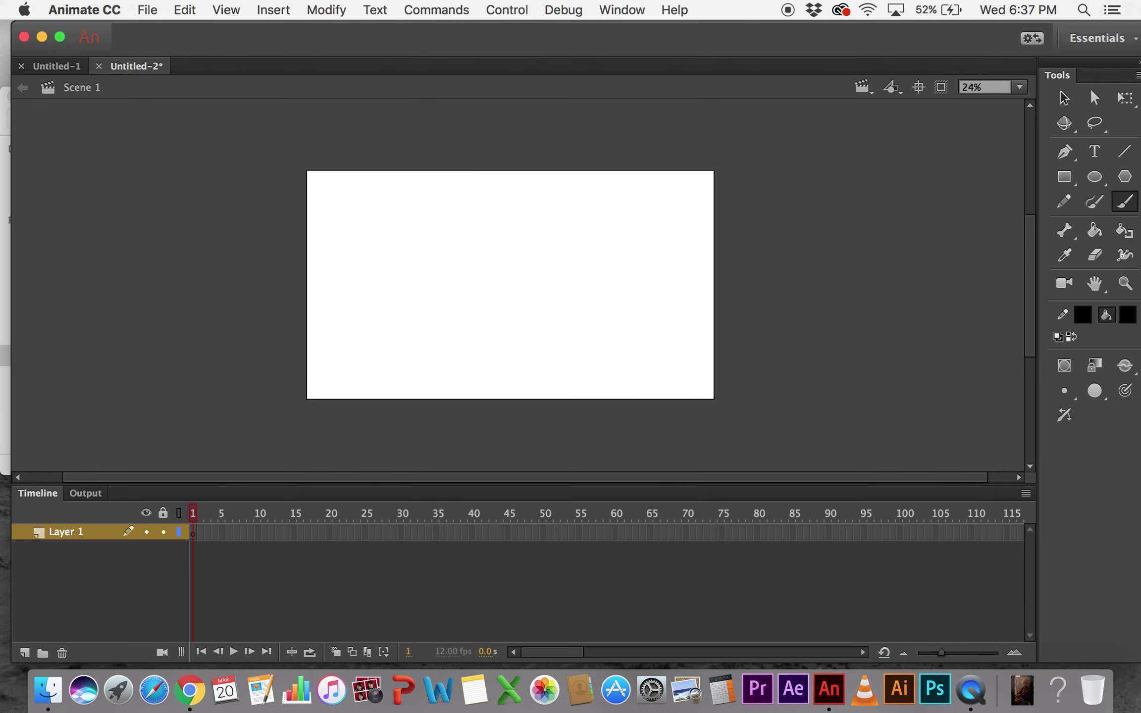
mouse_move(440, 268)
left_mouse_down()
mouse_move(446, 252)
mouse_move(505, 243)
mouse_move(477, 279)
left_mouse_up()
mouse_move(468, 257)
left_mouse_down()
mouse_move(494, 266)
mouse_move(495, 322)
mouse_move(455, 294)
mouse_move(480, 342)
mouse_move(460, 377)
mouse_move(401, 290)
mouse_move(398, 228)
mouse_move(483, 201)
mouse_move(490, 228)
mouse_move(480, 238)
mouse_move(511, 223)
left_mouse_up()
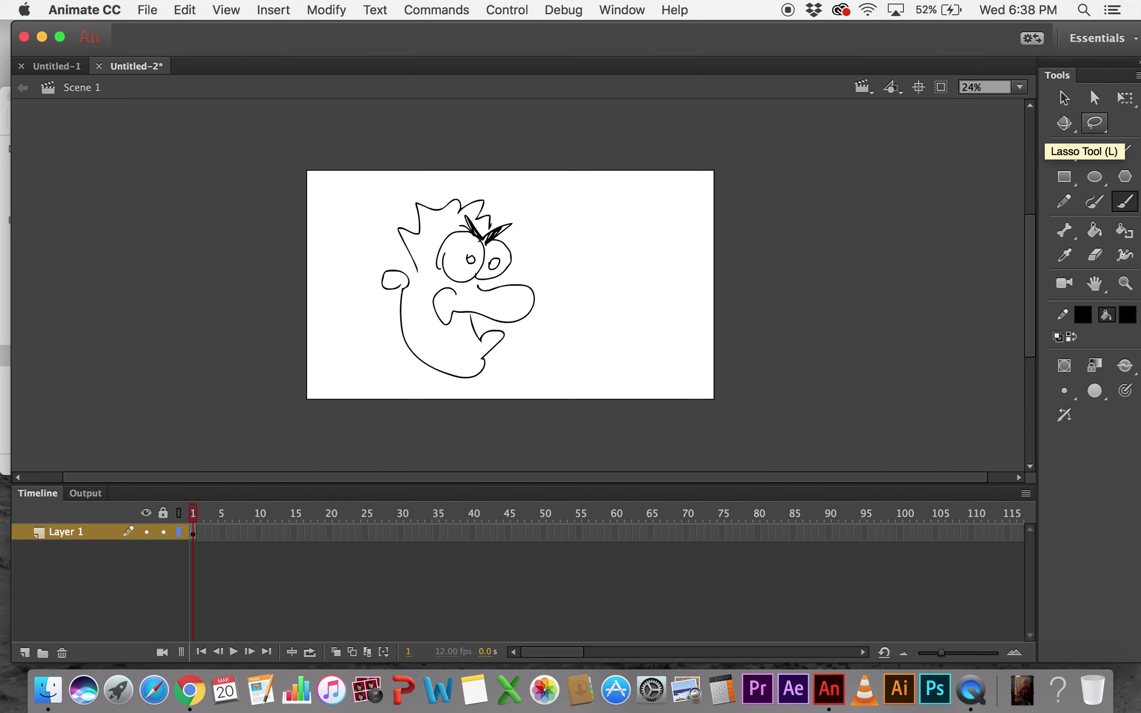
- Zoom in on the face, lasso the angry right eyebrow and move the cut-out piece into the empty area beside the face
left_click(1094, 123)
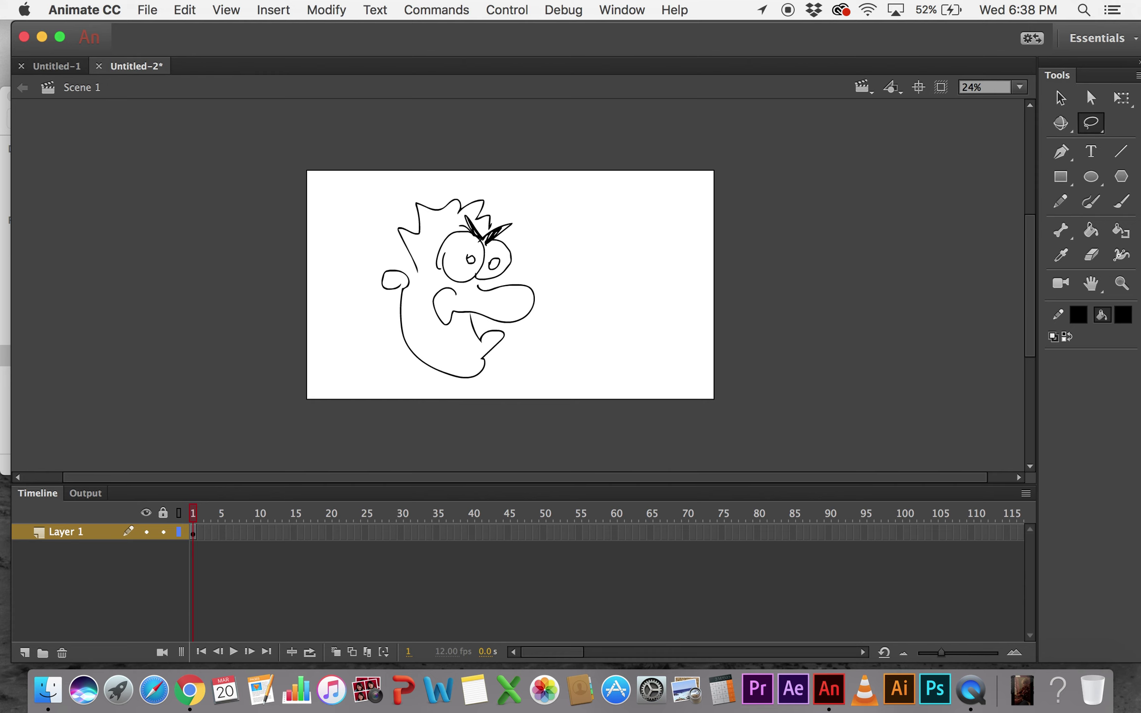
key("z")
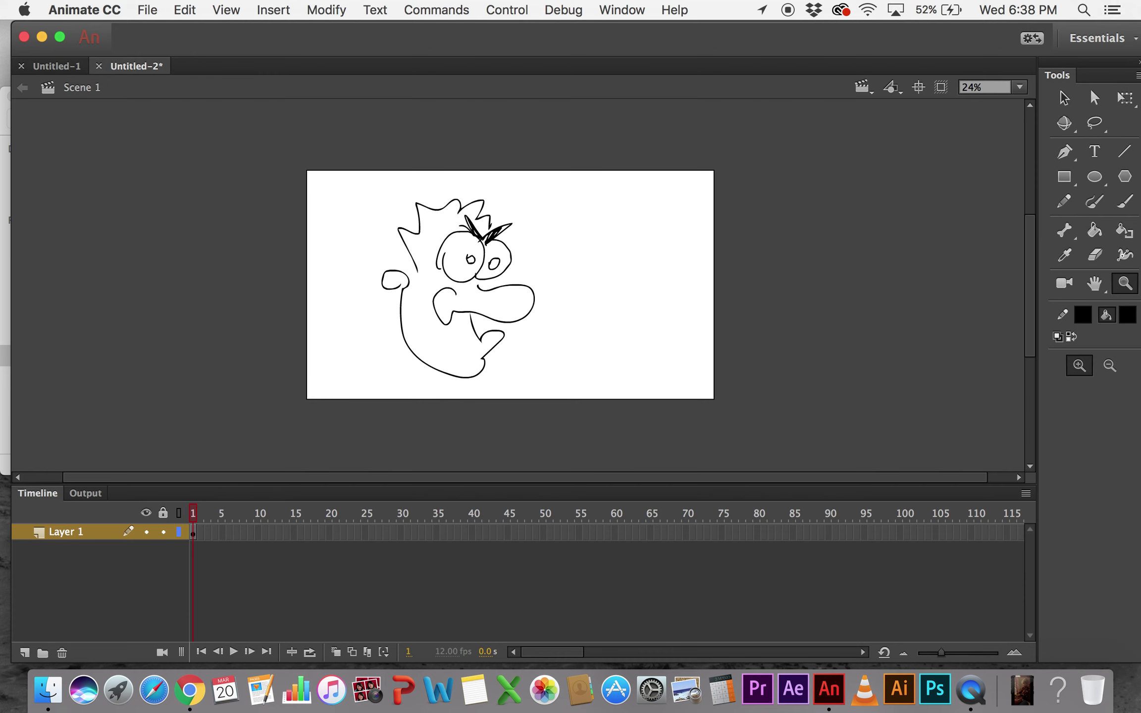
left_click_drag(364, 179, 586, 402)
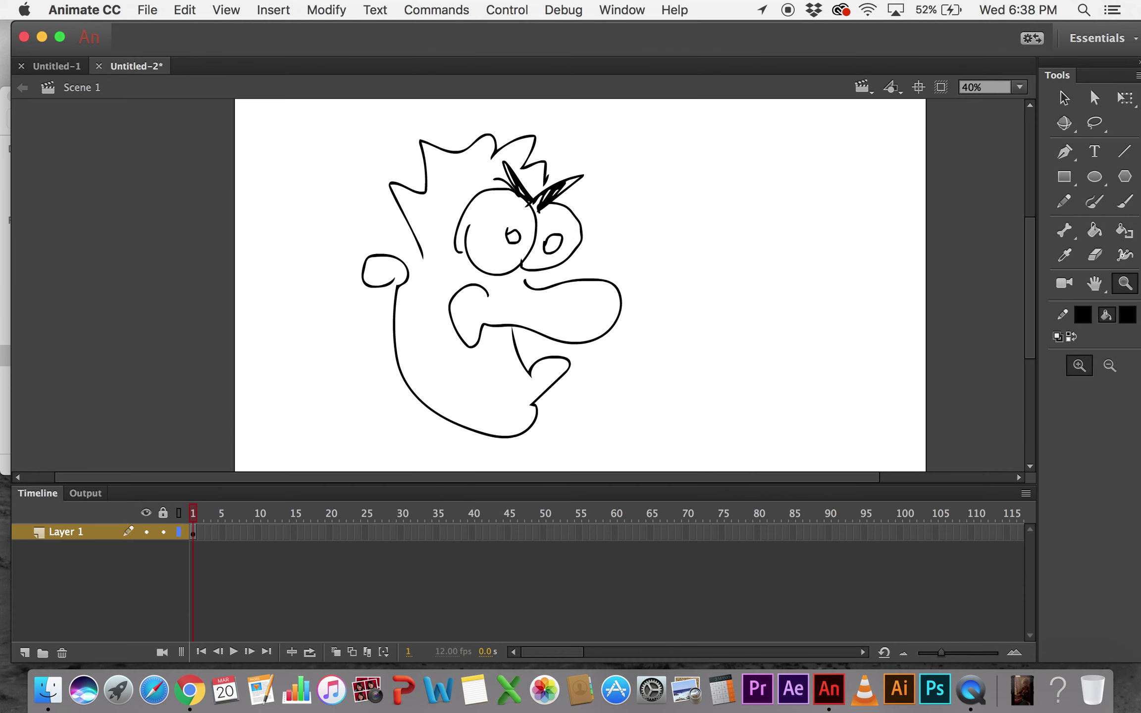
left_click(531, 240)
key("l")
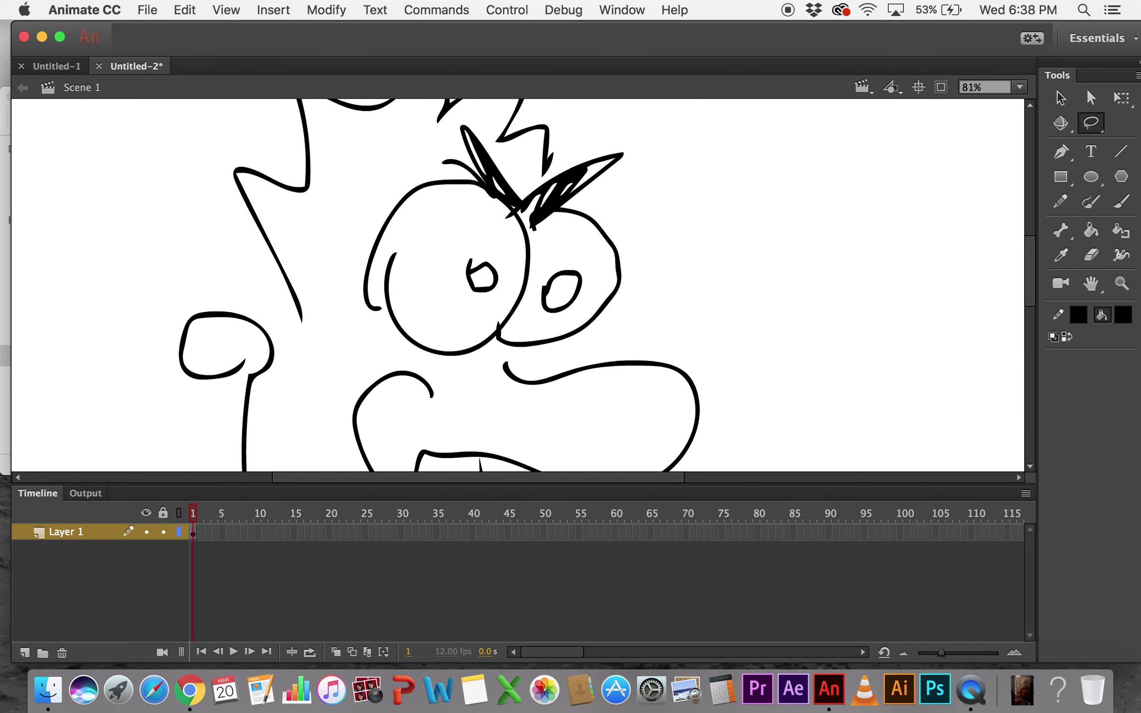
mouse_move(639, 170)
left_mouse_down()
mouse_move(515, 232)
mouse_move(578, 227)
mouse_move(627, 176)
mouse_move(559, 141)
mouse_move(561, 244)
mouse_move(643, 142)
left_mouse_up()
left_click_drag(570, 193, 793, 220)
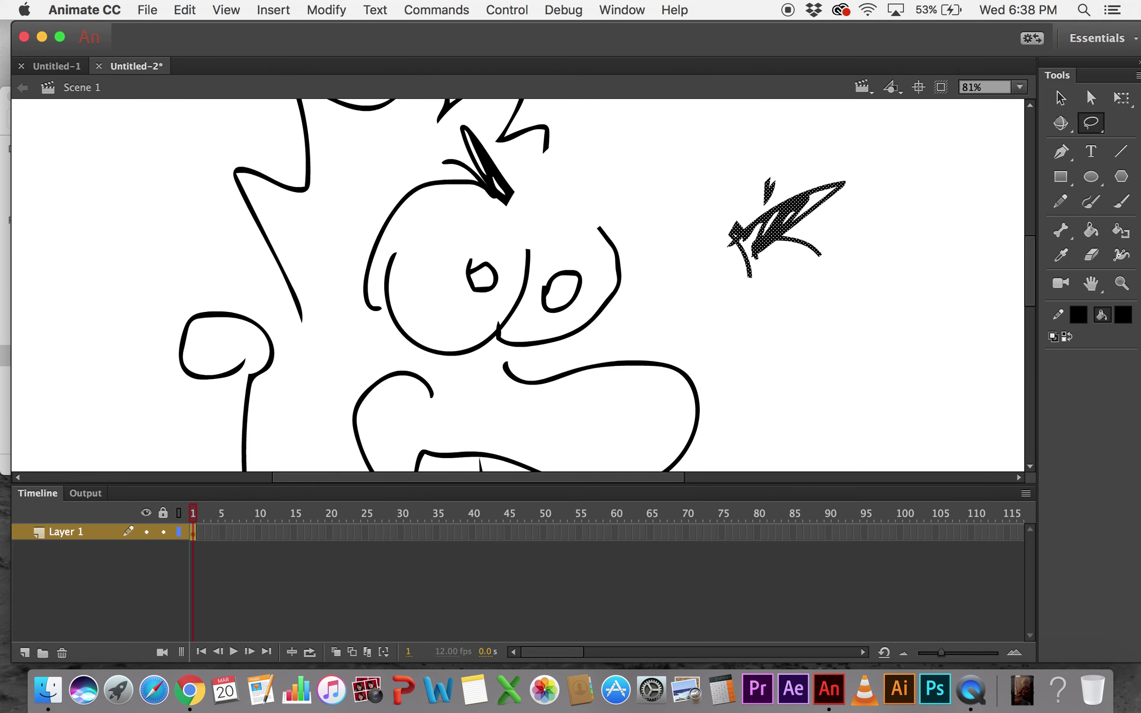
- Undo the eyebrow's move, delete the lassoed eyebrow instead and undo the deletion
key("super+z")
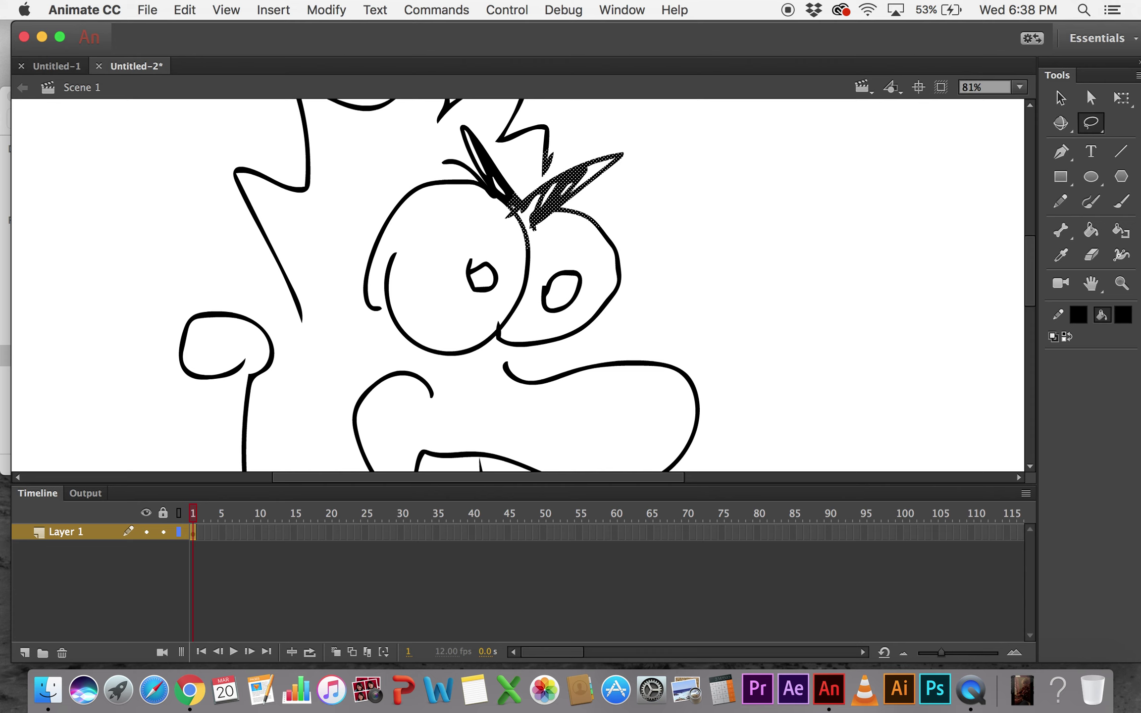
key("Delete")
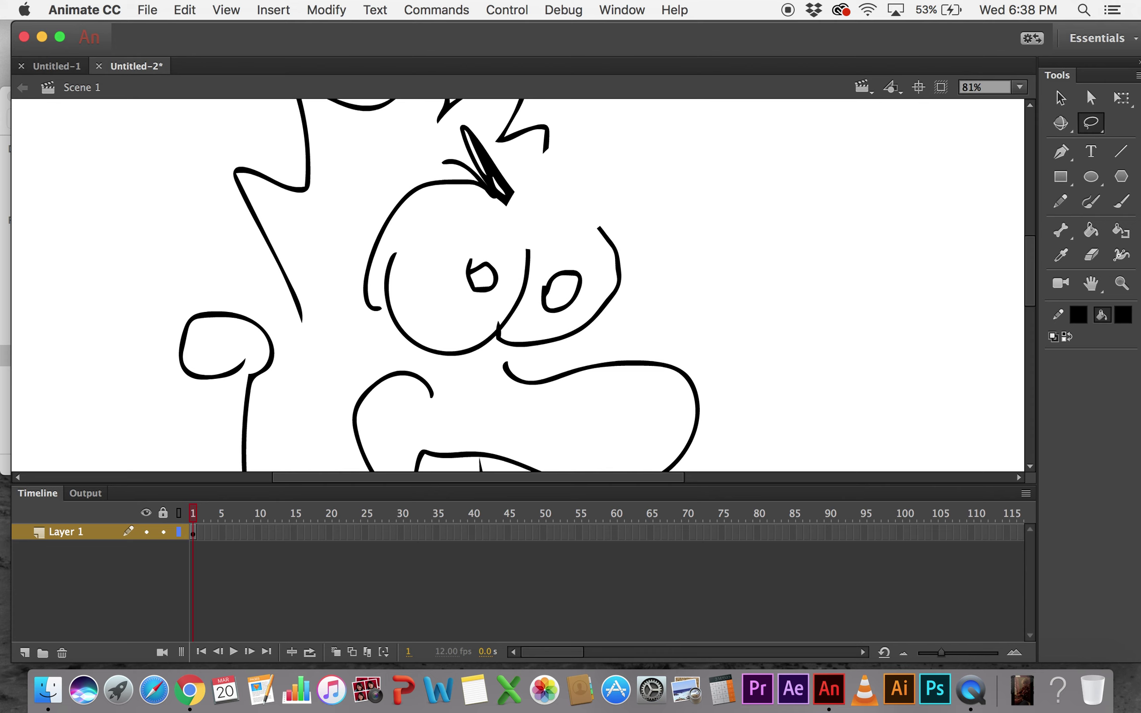
key("super+z")
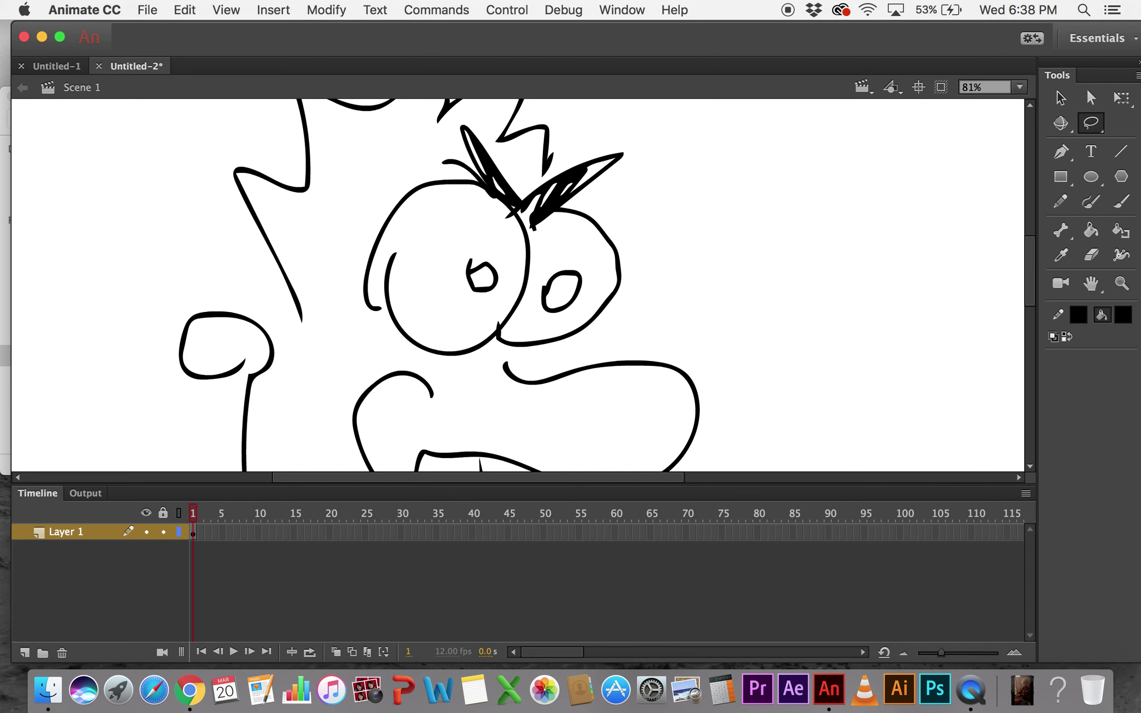
- Lasso the entire face, move it slightly right and upward on the stage, and deselect it
key("z")
left_click(611, 211, "alt")
key("h")
left_click_drag(545, 317, 583, 227)
key("l")
mouse_move(394, 118)
left_mouse_down()
mouse_move(345, 160)
mouse_move(521, 440)
mouse_move(611, 223)
mouse_move(515, 117)
left_mouse_up()
key("v")
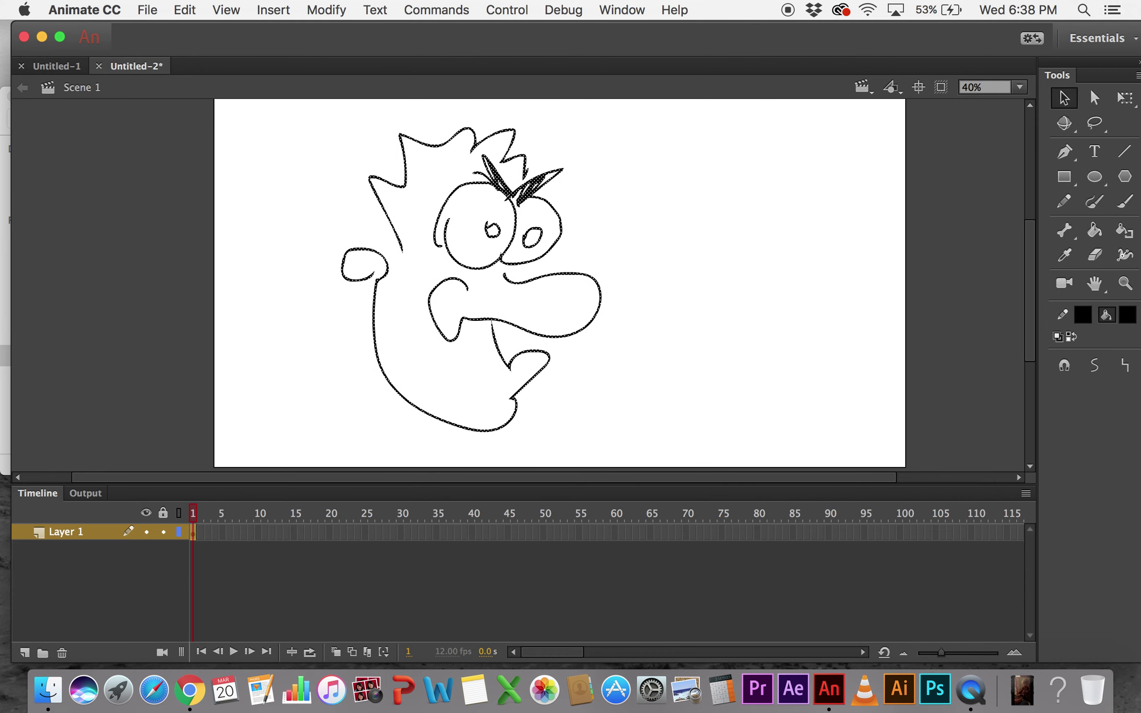
left_click_drag(540, 182, 623, 162)
left_click(717, 200)
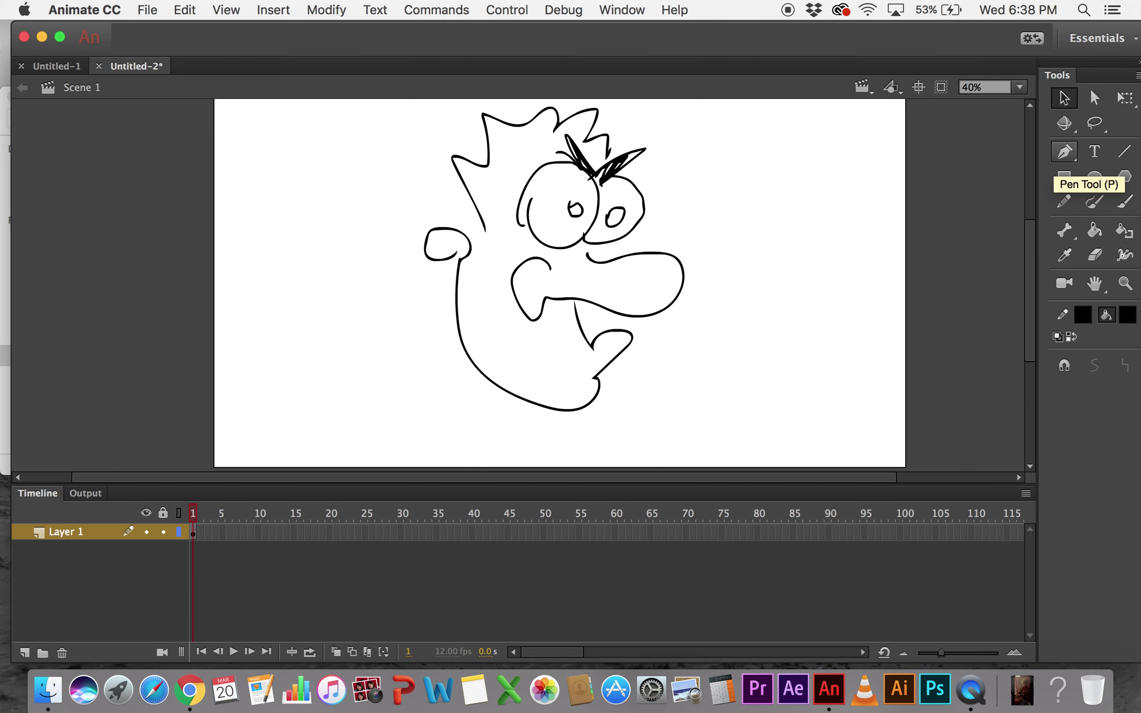
- Add the text "hi there" with the Text tool in the empty area beside the face and zoom in on it
left_click(1095, 151)
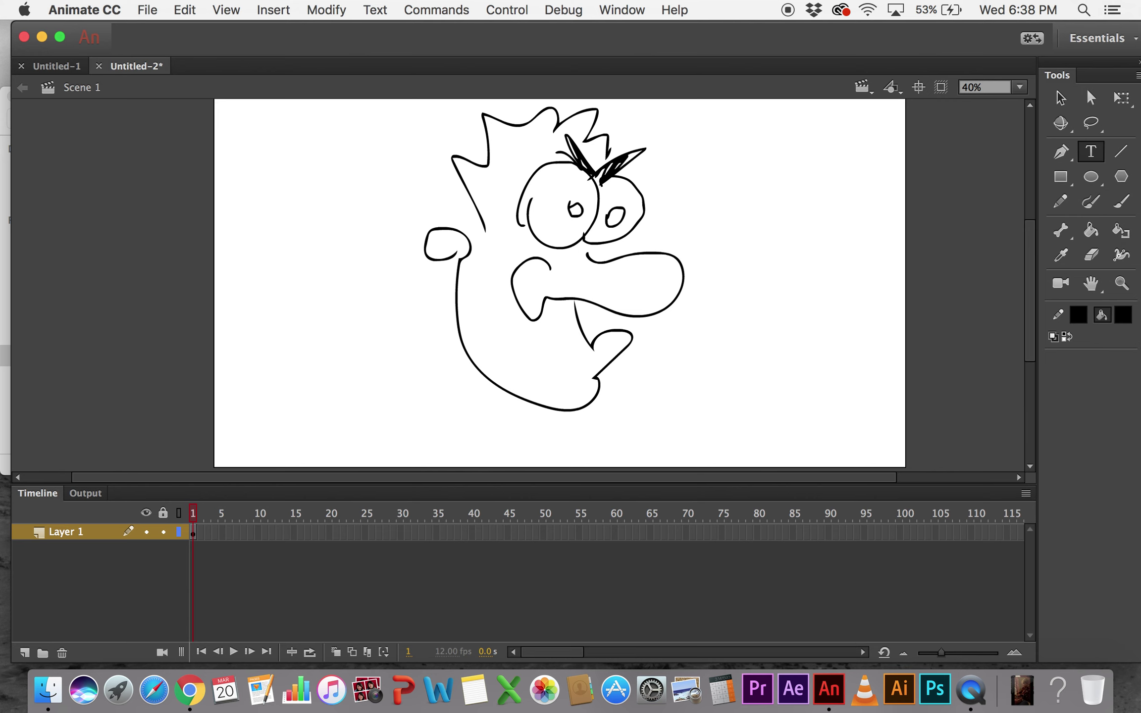
type("hi there")
key("Escape")
key("z")
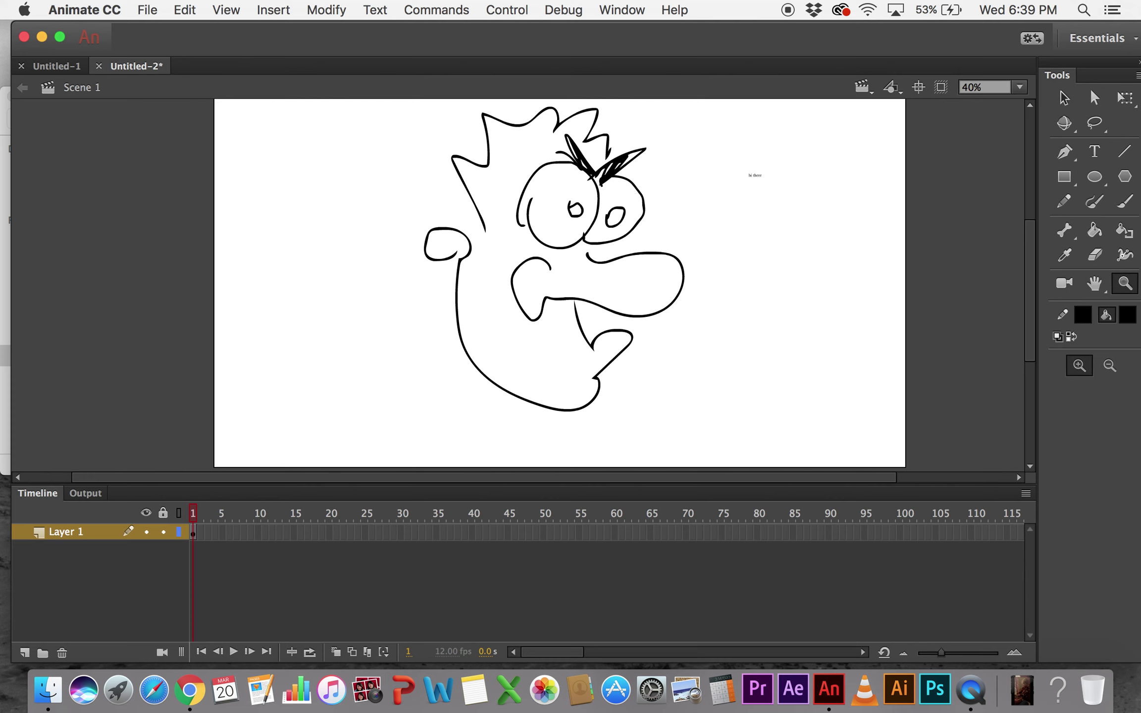
left_click_drag(715, 141, 781, 211)
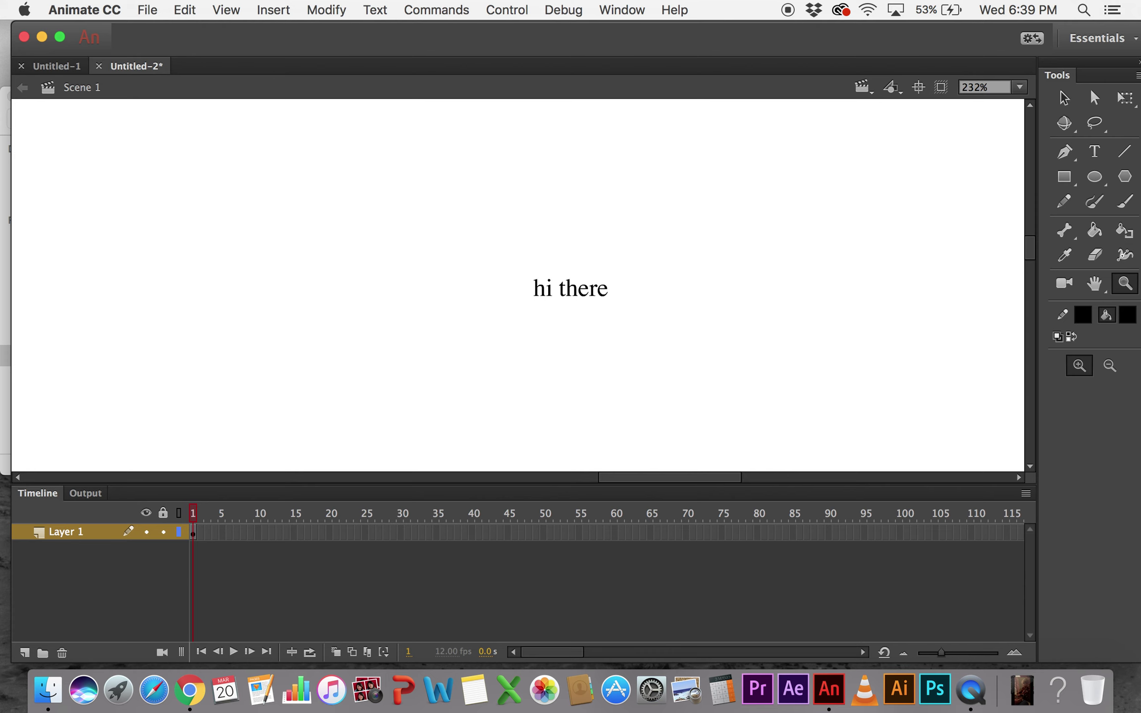
- Select the "hi there" text and delete it
left_click(1064, 98)
left_click_drag(542, 256, 597, 356)
key("Delete")
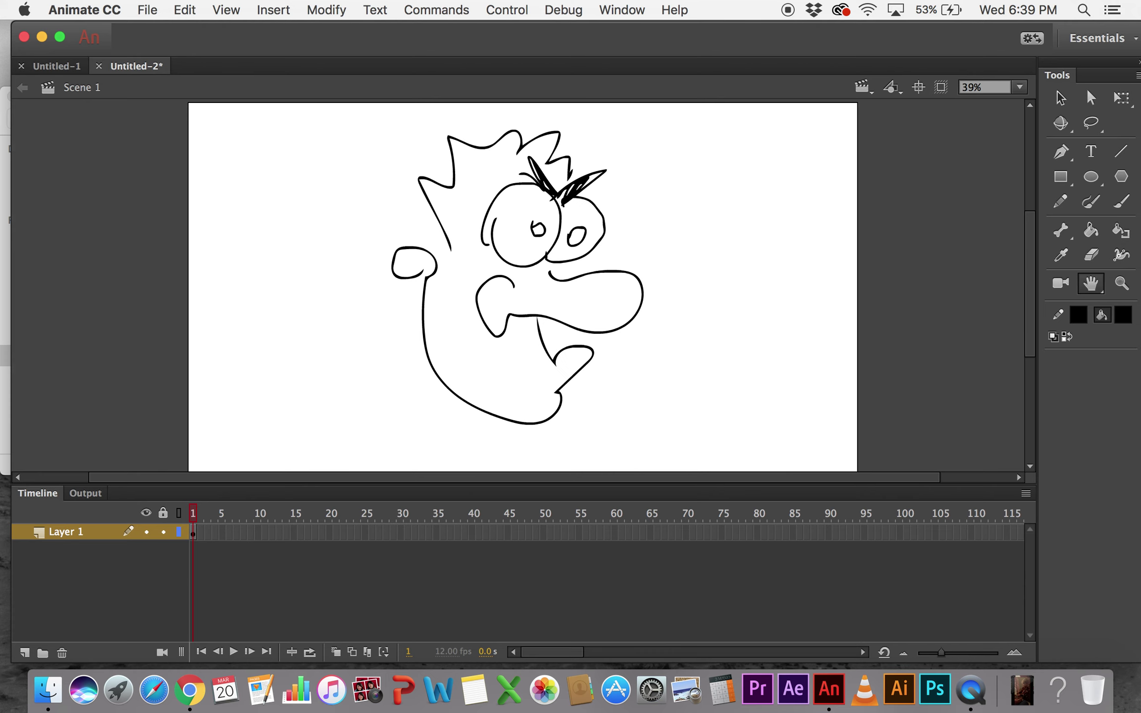
- Draw several short, separate straight lines at different angles to the right of the face with the Line tool
left_click(1121, 151)
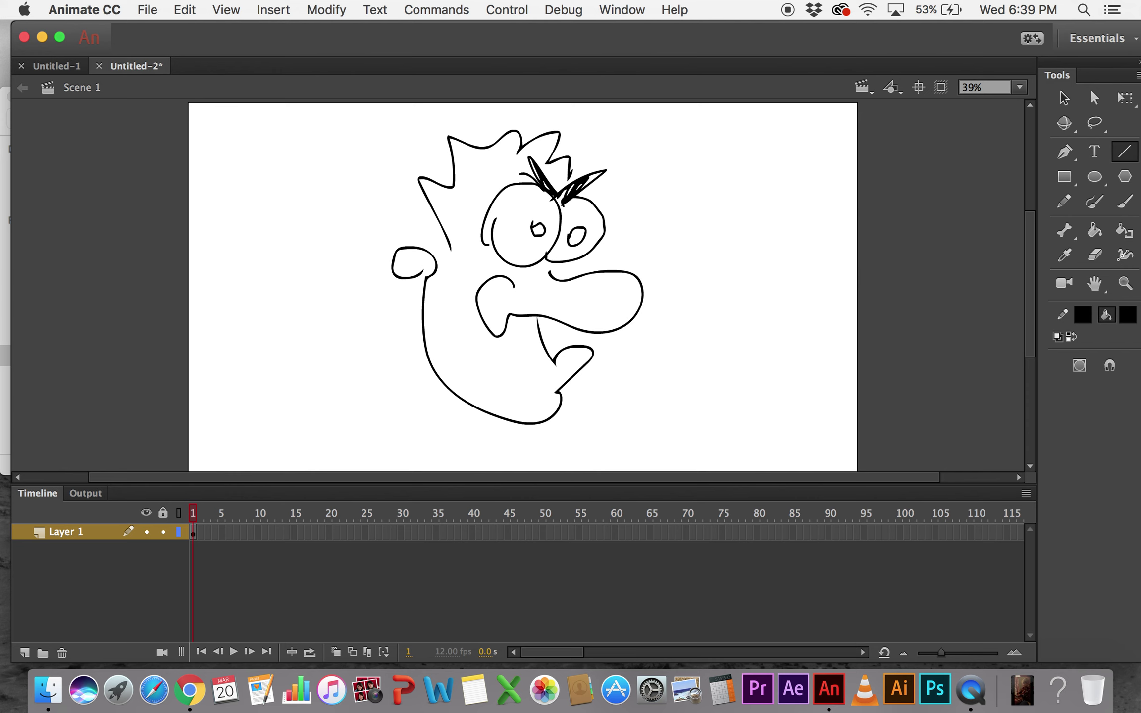
left_click_drag(742, 161, 670, 232)
left_click_drag(656, 172, 694, 183)
mouse_move(649, 185)
left_mouse_down()
mouse_move(629, 227)
mouse_move(671, 268)
left_mouse_up()
left_click_drag(704, 262, 775, 228)
left_click_drag(761, 280, 694, 338)
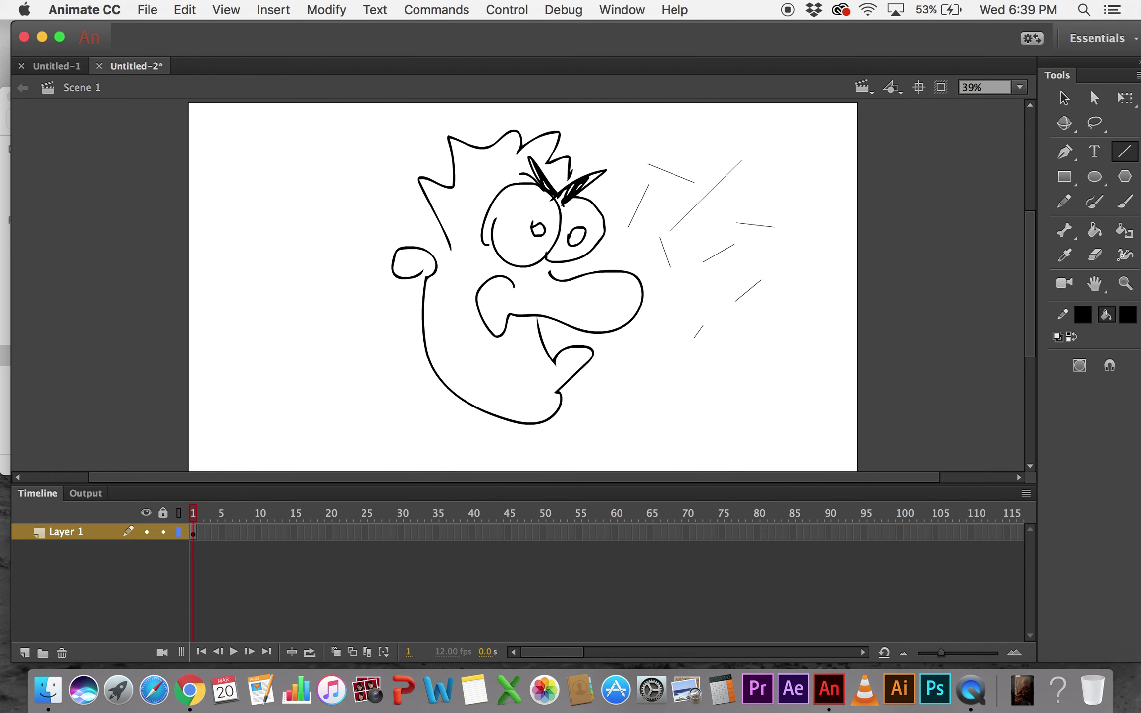
- Bend several of the straight lines into curves with the Selection tool, including a tall arch, a shallow arc and a U shape
key("z")
left_click_drag(627, 131, 815, 350)
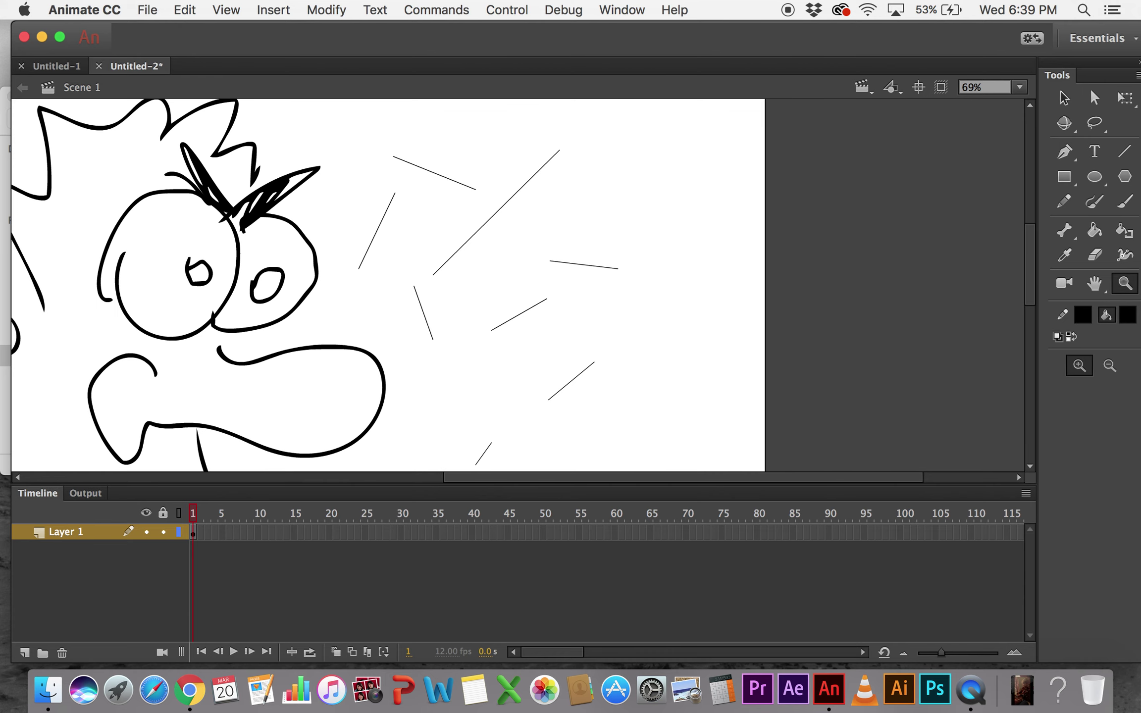
key("v")
mouse_move(572, 381)
left_mouse_down()
mouse_move(604, 418)
mouse_move(504, 364)
mouse_move(542, 308)
left_mouse_up()
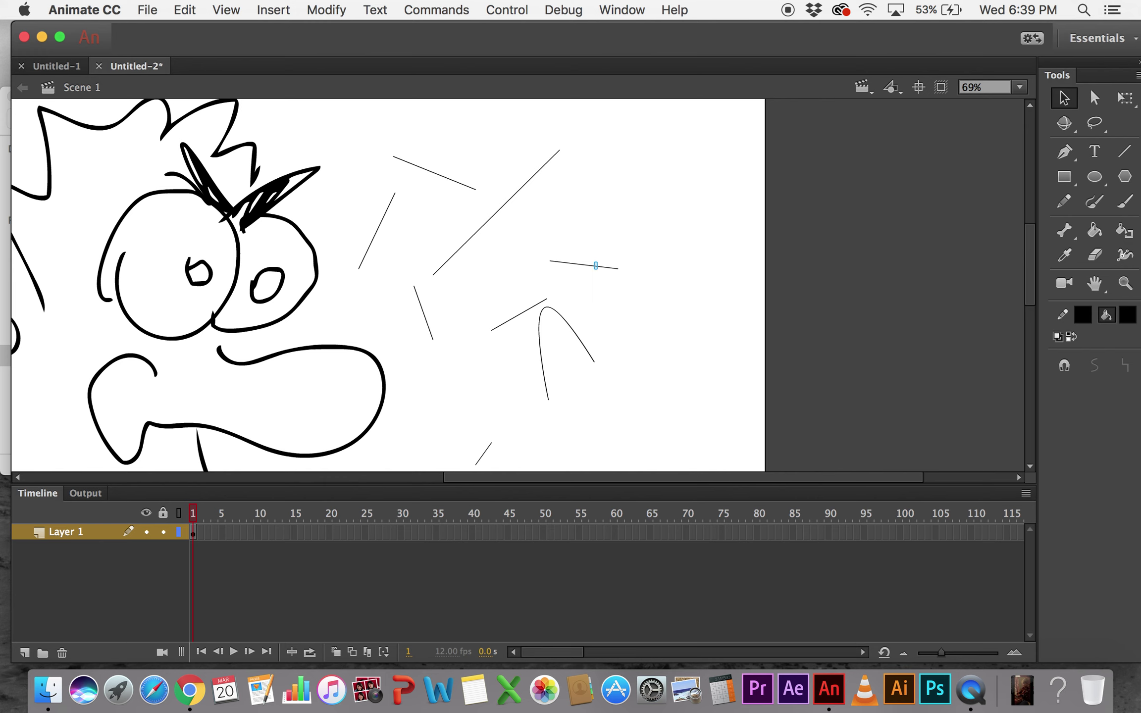
mouse_move(597, 265)
left_mouse_down()
mouse_move(590, 283)
mouse_move(587, 255)
left_mouse_up()
left_click_drag(485, 224, 507, 296)
left_click_drag(468, 313, 464, 355)
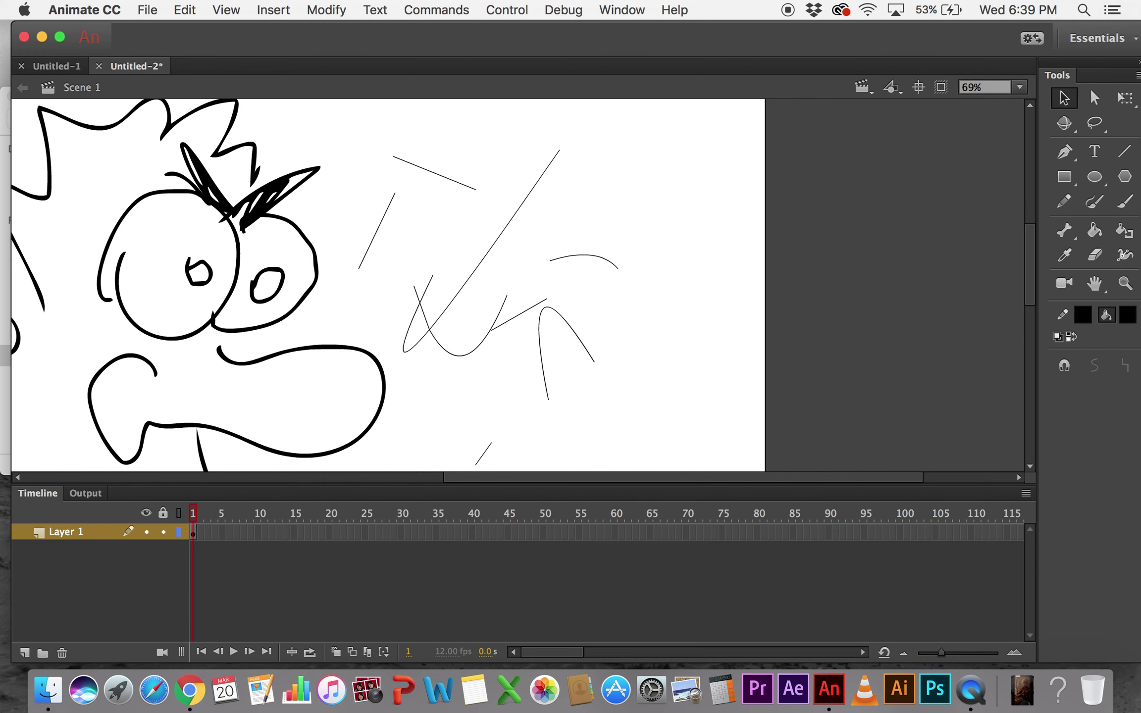
- Draw more straight lines with the Line tool, crossing each other and the existing lines beside the face
key("n")
left_click_drag(602, 203, 691, 286)
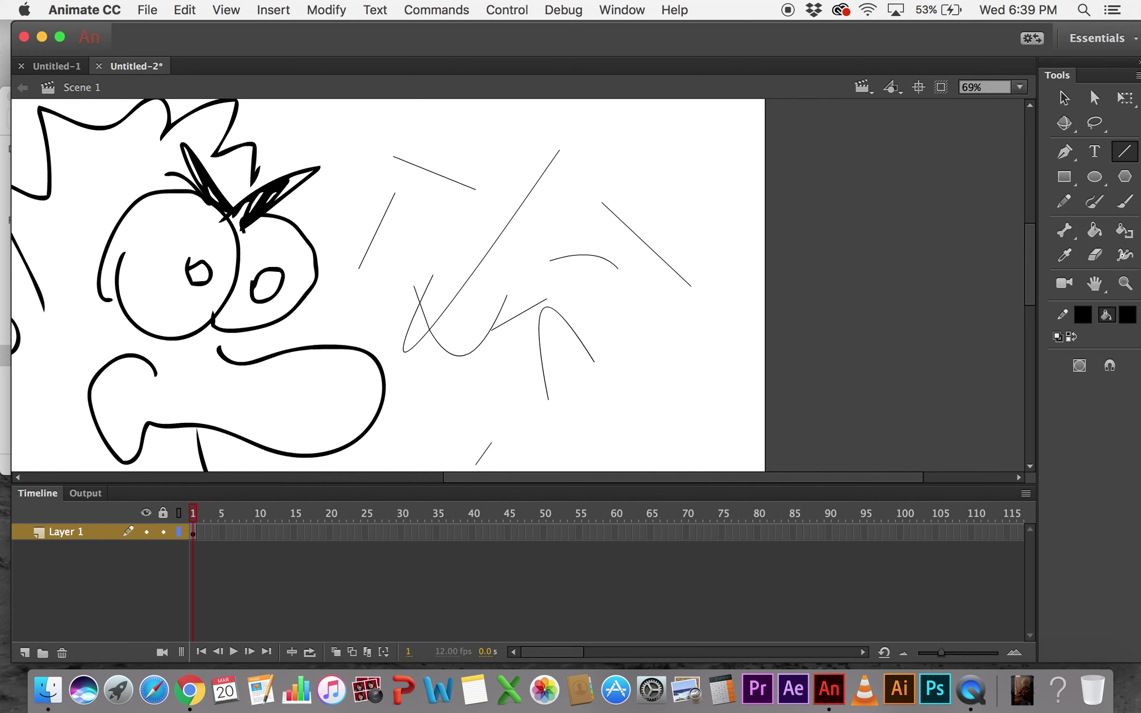
mouse_move(616, 230)
left_mouse_down()
mouse_move(692, 168)
mouse_move(661, 321)
left_mouse_up()
left_click_drag(644, 254, 585, 275)
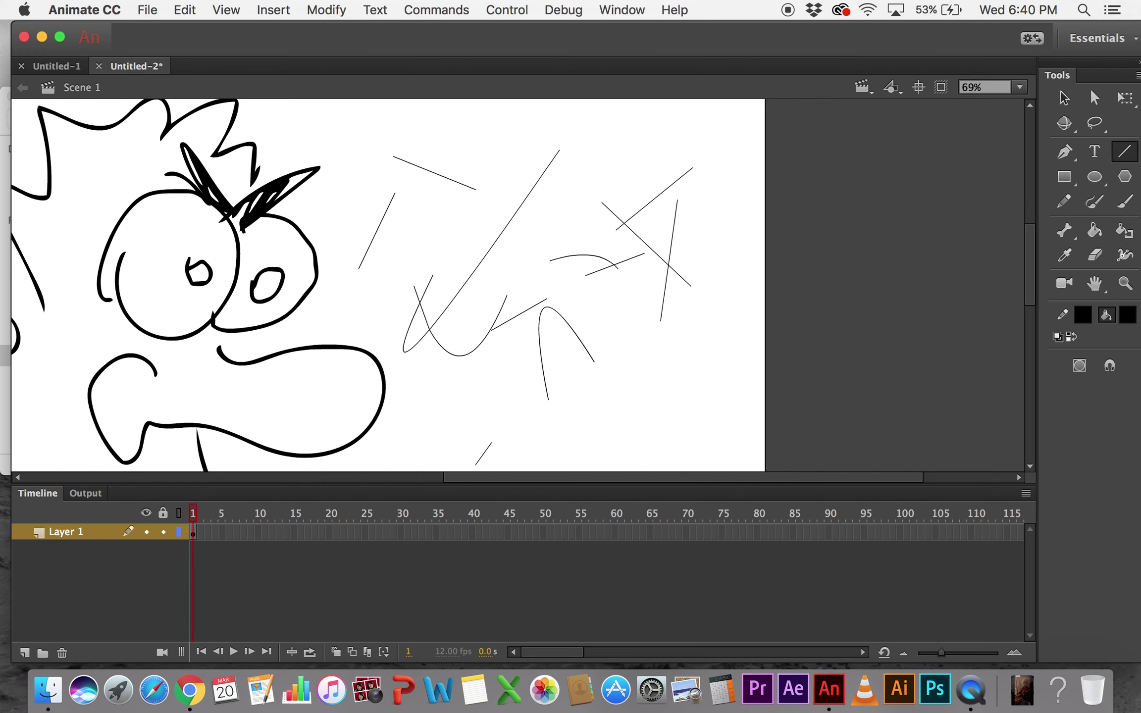
left_click_drag(503, 129, 619, 318)
left_click_drag(639, 148, 473, 283)
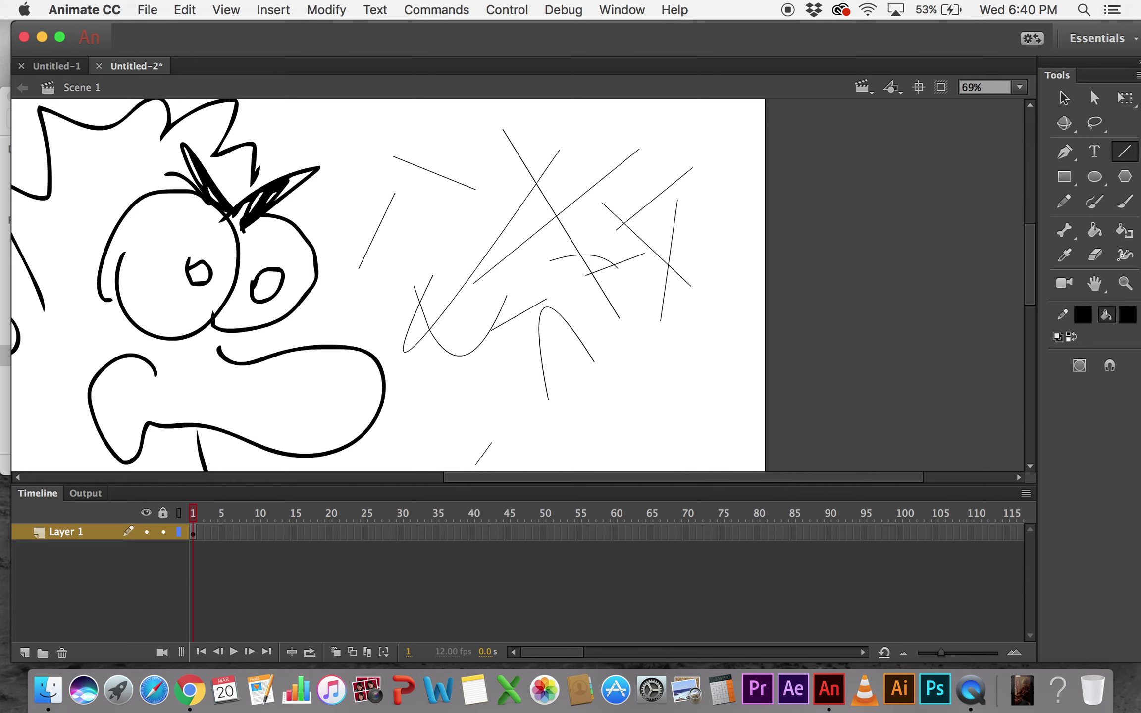
- Select all artwork, change the stroke colour to green #009900 and then to red #FF0000, and draw a short, nearly vertical red line
key("super+a")
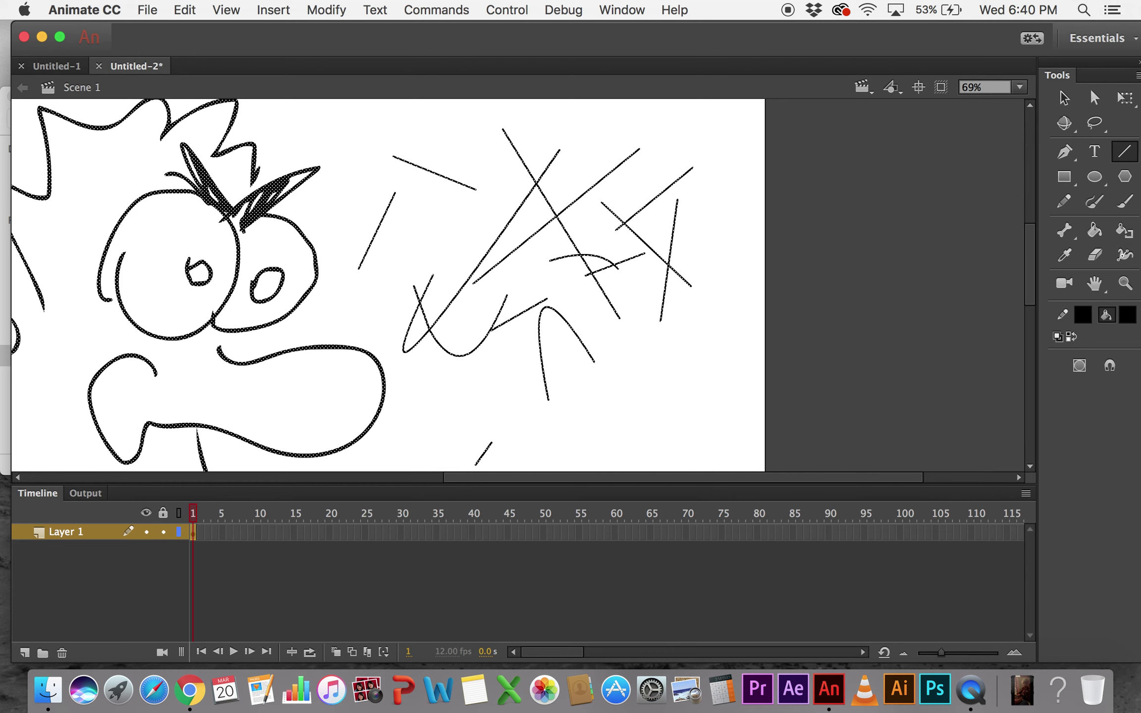
left_click(1083, 314)
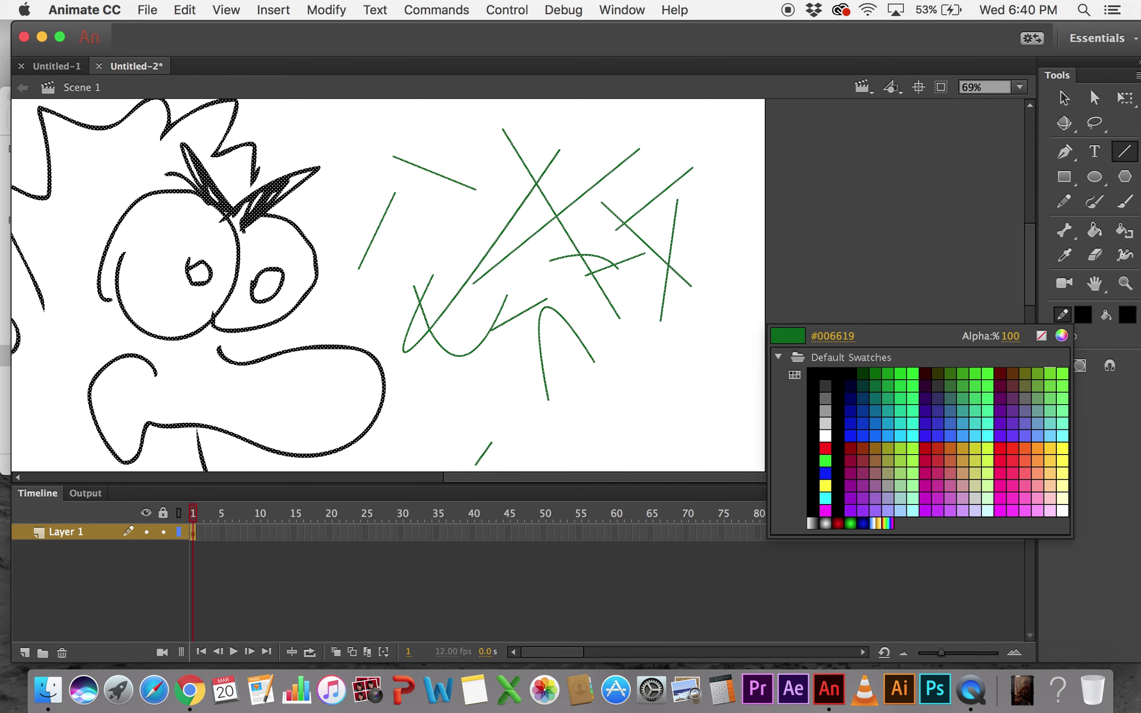
left_click(887, 374)
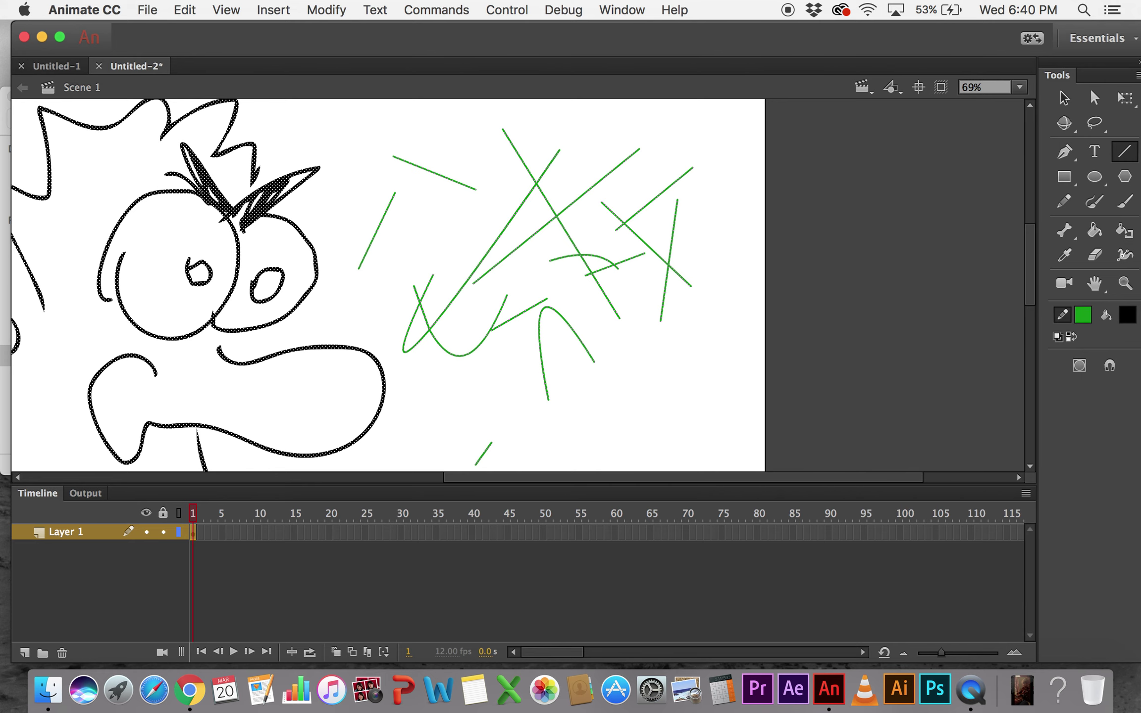
left_click(1084, 315)
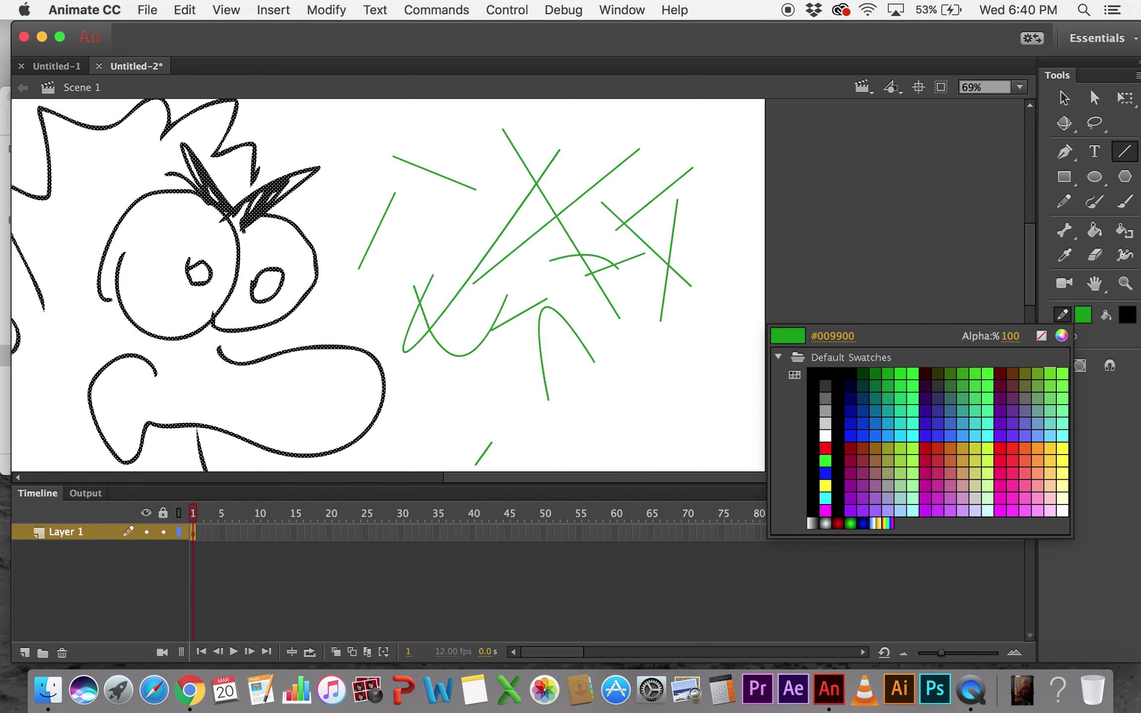
left_click(999, 448)
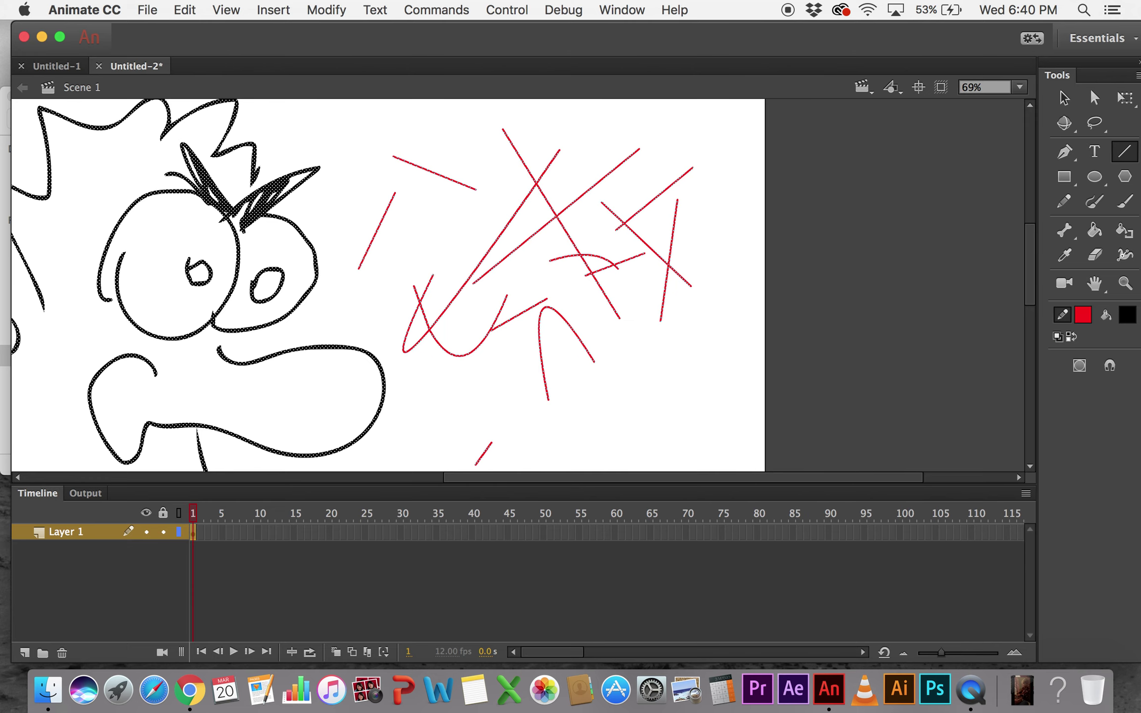
left_click_drag(671, 241, 670, 292)
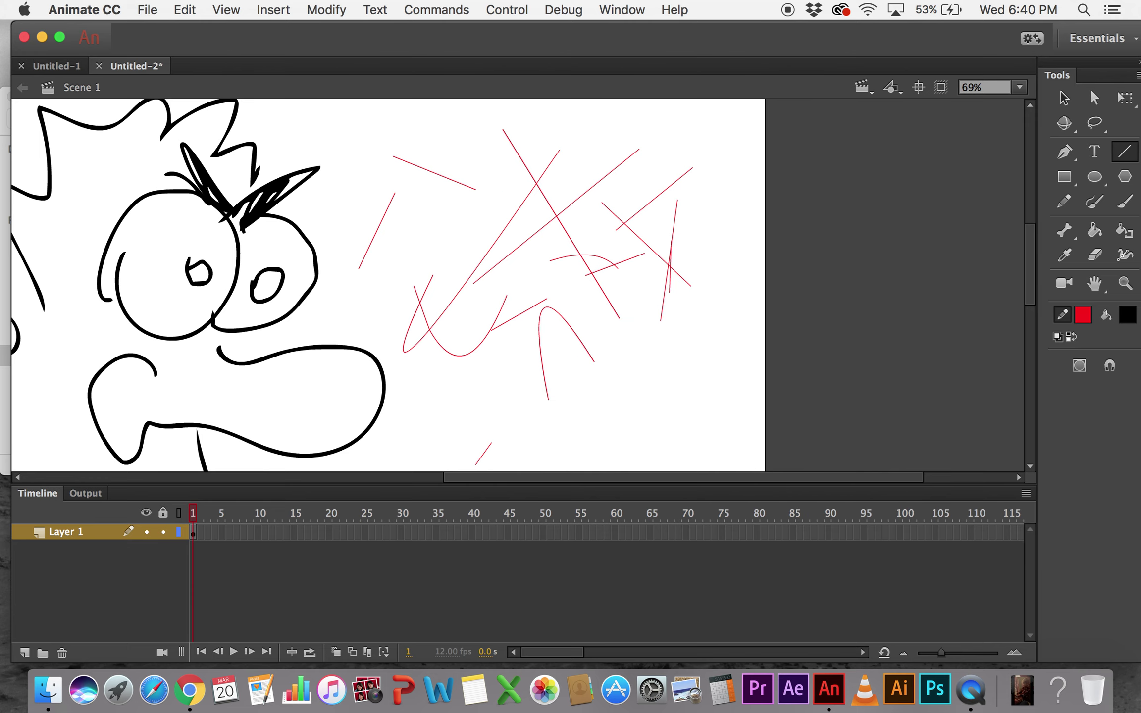
- Show the Line tool's properties and draw a long, nearly horizontal red line above the others
left_click(622, 10)
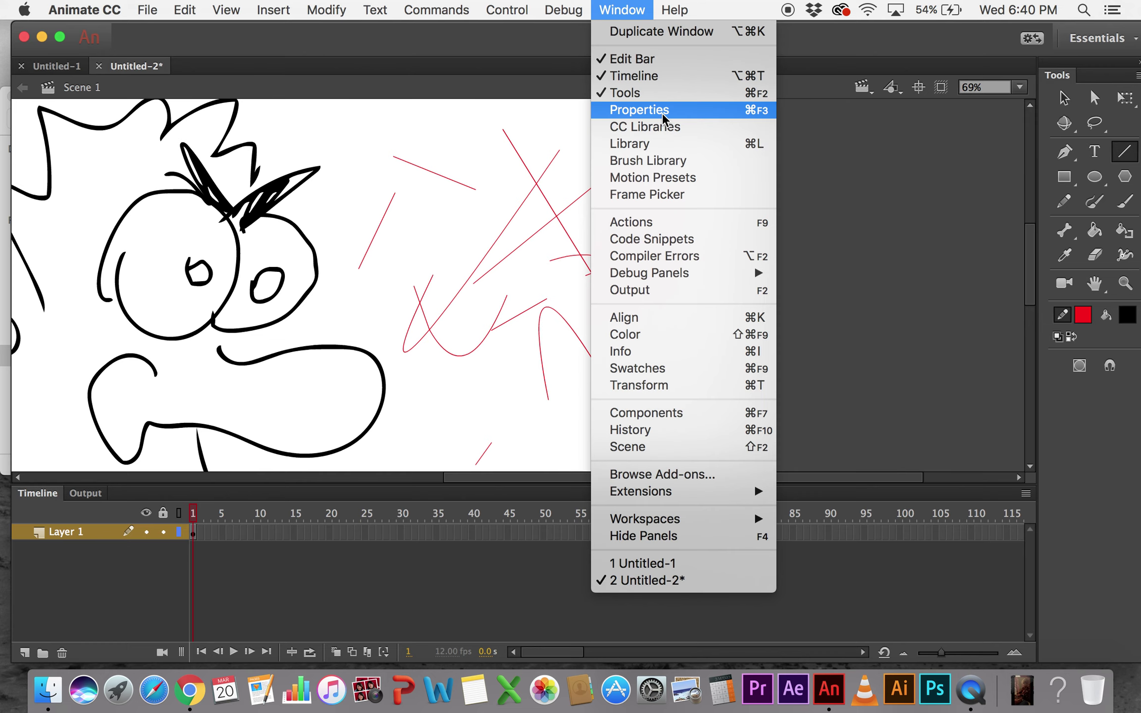
left_click(688, 114)
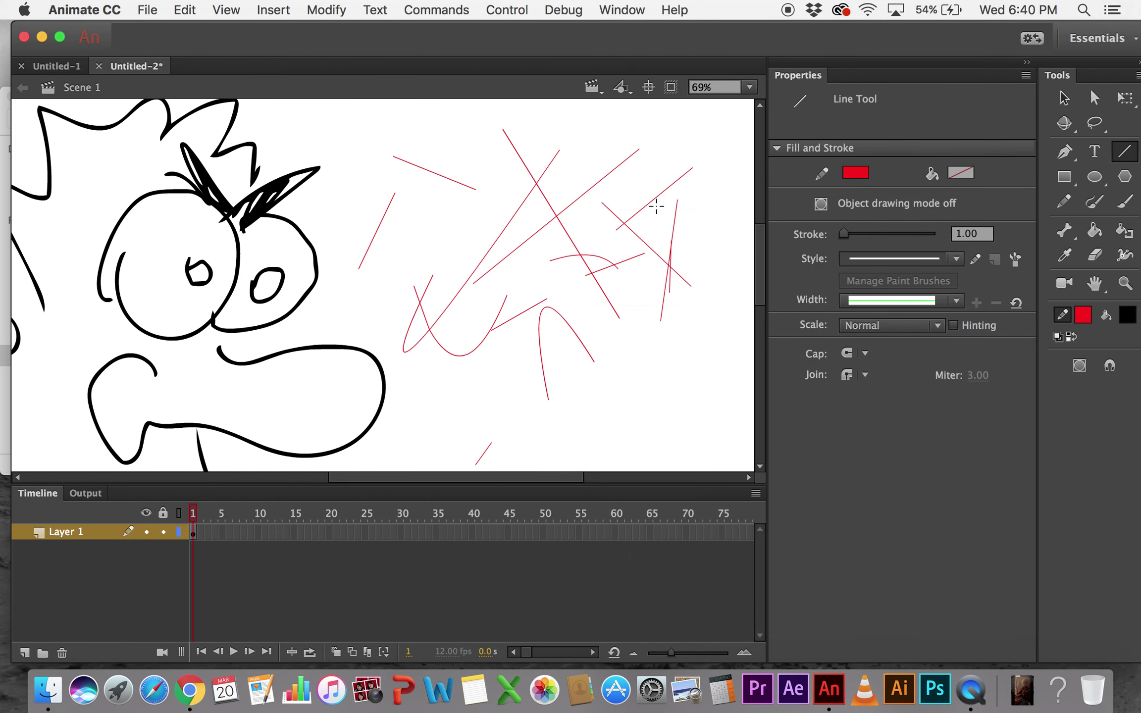
left_click_drag(297, 142, 509, 150)
- Select the long, nearly horizontal red line, set its stroke size to 0.10 and give it the dashed style
key("v")
left_click(400, 148)
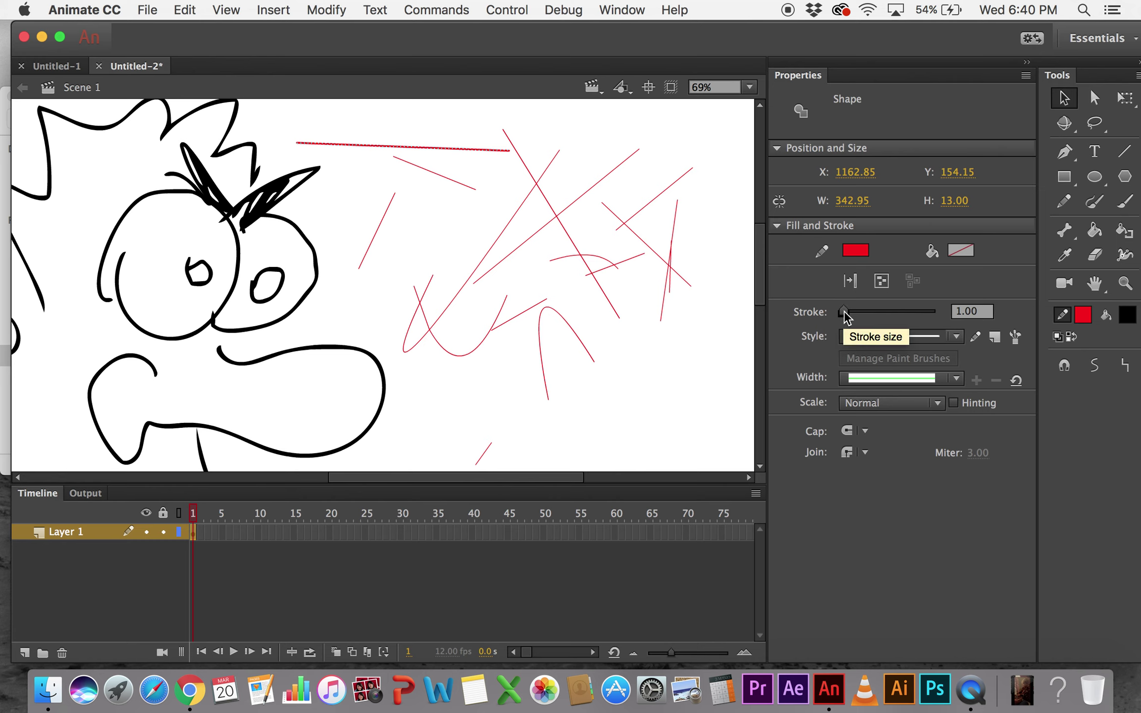
mouse_move(844, 308)
left_mouse_down()
mouse_move(961, 328)
mouse_move(837, 311)
mouse_move(938, 311)
mouse_move(825, 312)
mouse_move(842, 317)
left_mouse_up()
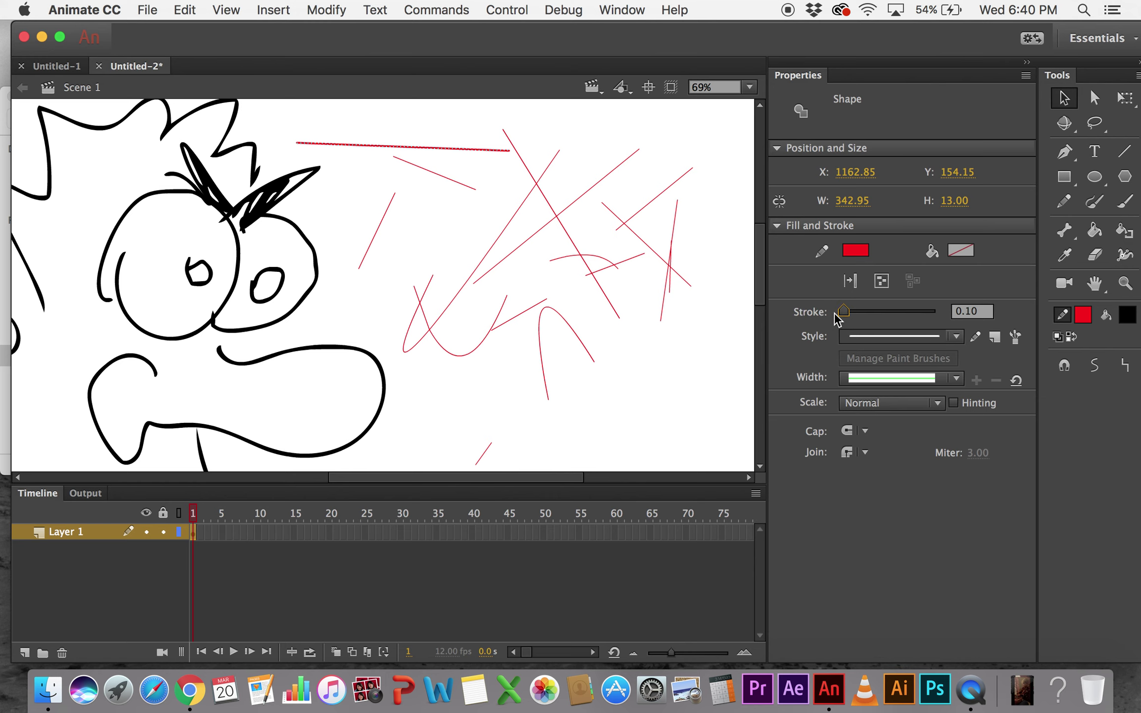
left_click(960, 338)
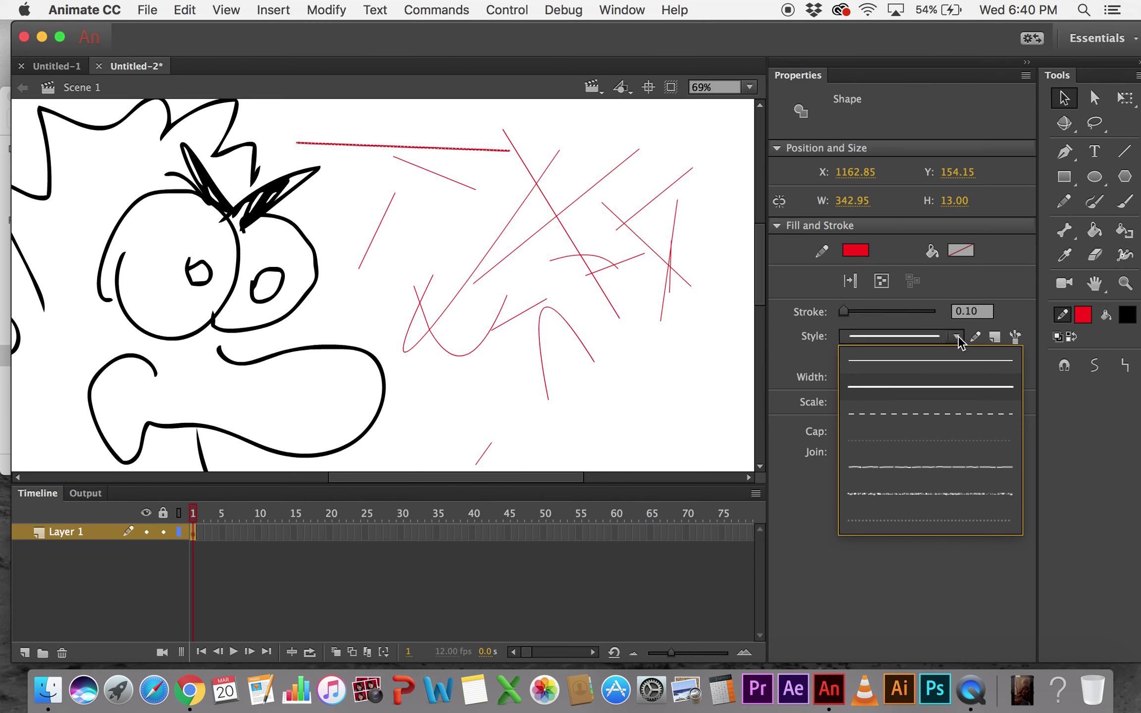
left_click(943, 412)
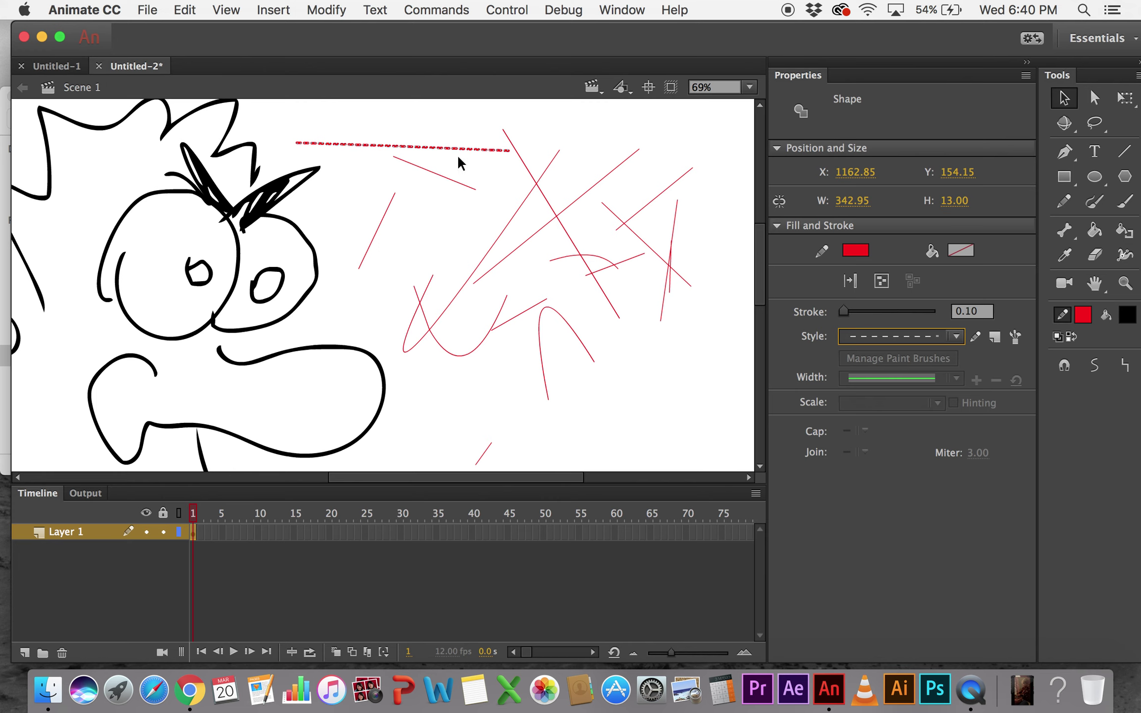
- Try pulling the dashed line down over the other red lines, and undo the change
left_click(422, 160)
left_click_drag(422, 150, 598, 232)
key("super+z")
key("super+z")
- Change the selected dashed line's stroke colour to bright green and close its properties
left_click(862, 252)
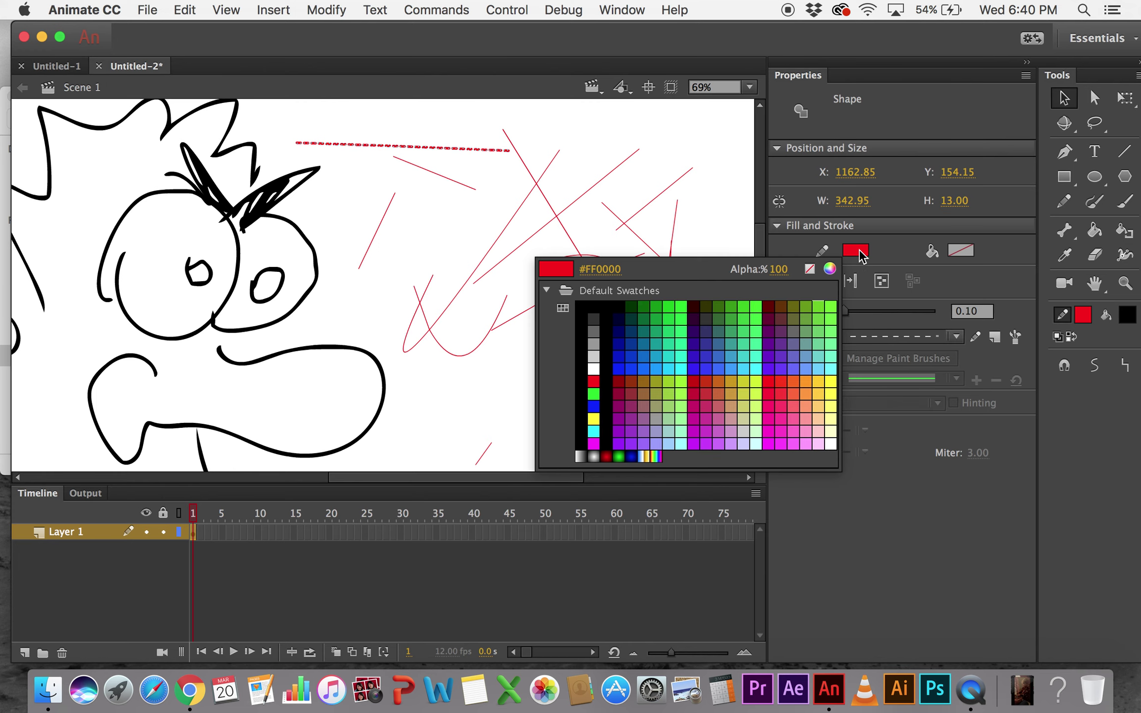
left_click(746, 306)
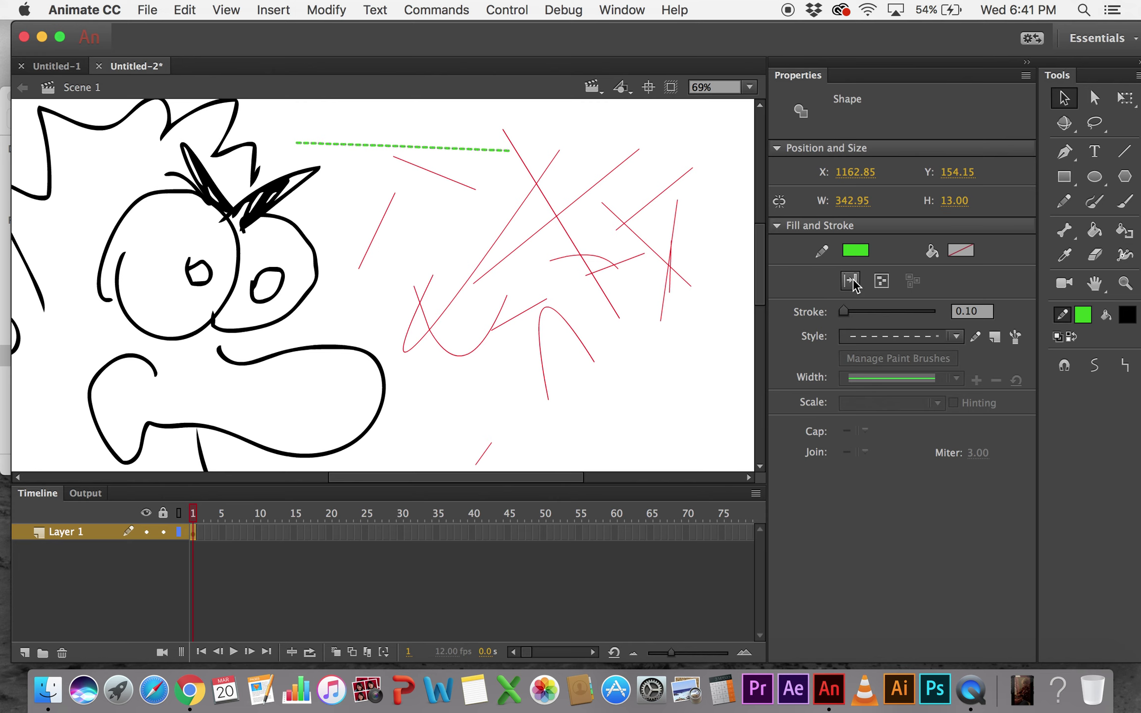
left_click_drag(787, 74, 808, 76)
left_click(795, 63)
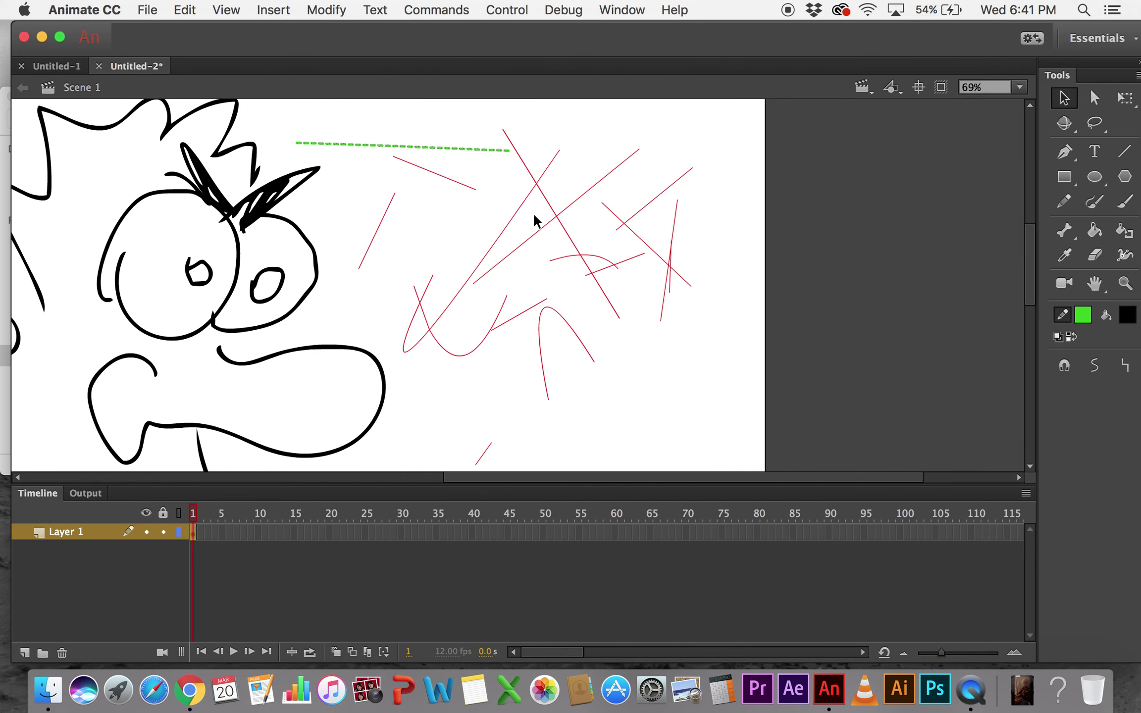
- Draw a black rectangle with a dashed green outline over the red lines and delete its black fill
left_click(1075, 182)
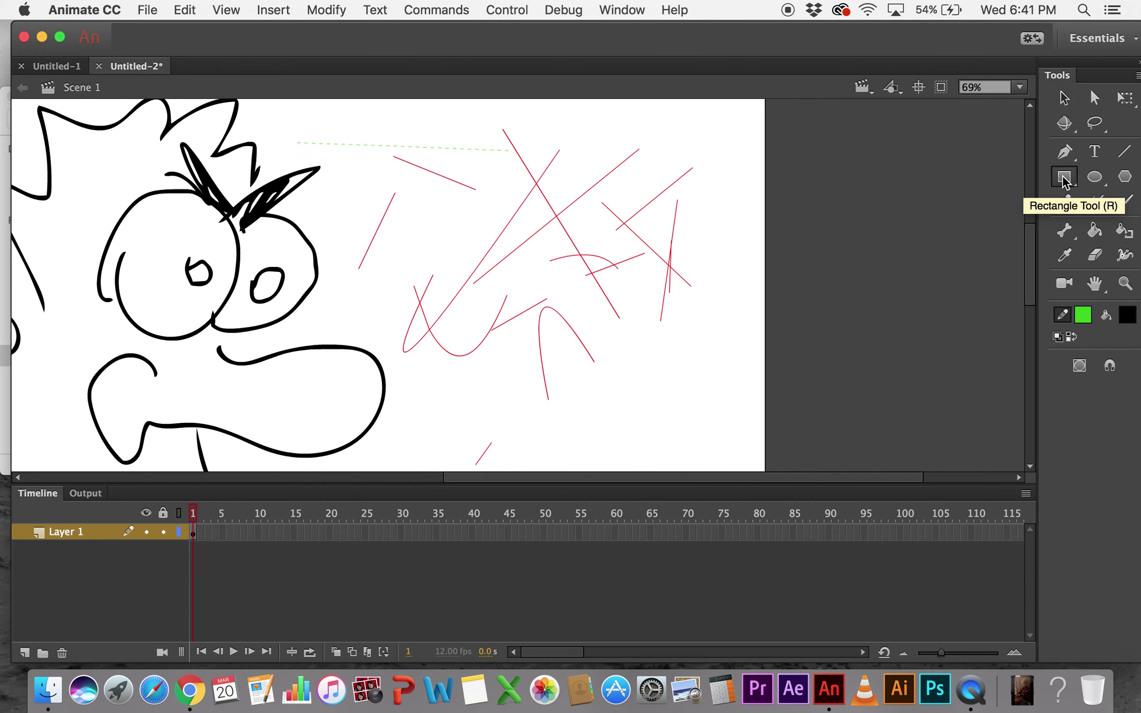
left_click_drag(656, 134, 475, 314)
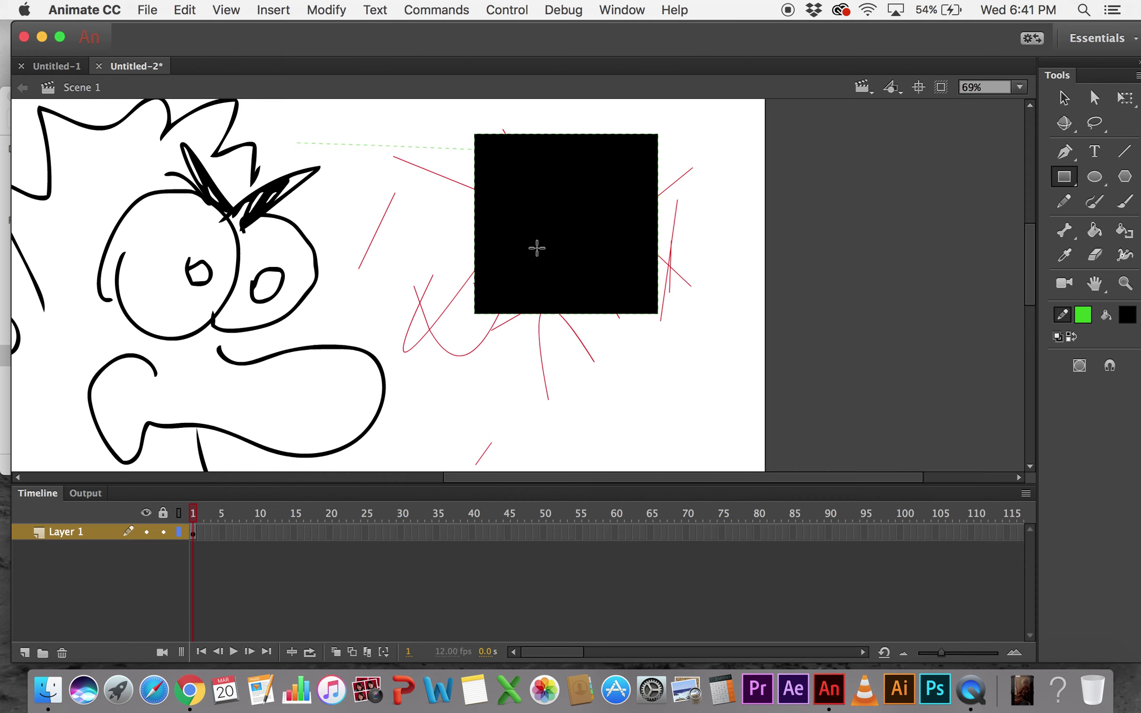
key("v")
left_click(538, 226)
key("Delete")
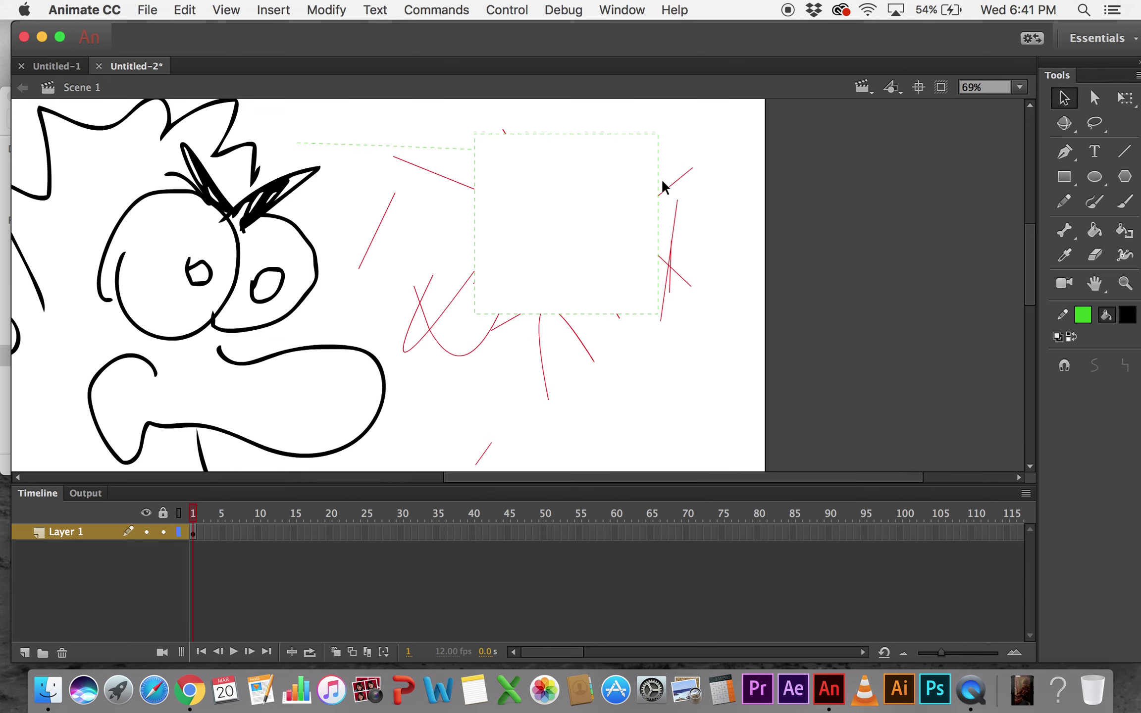
- Give the upper segment of the rectangle's right edge a solid stroke style in its properties
left_click(659, 166)
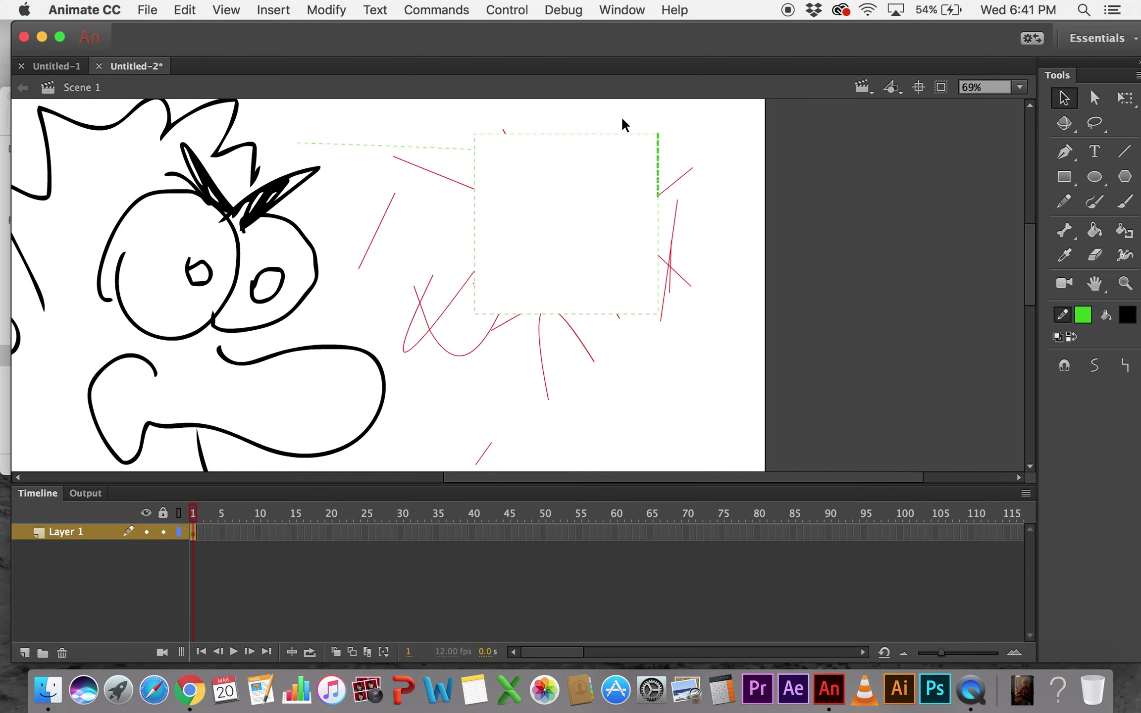
left_click(496, 9)
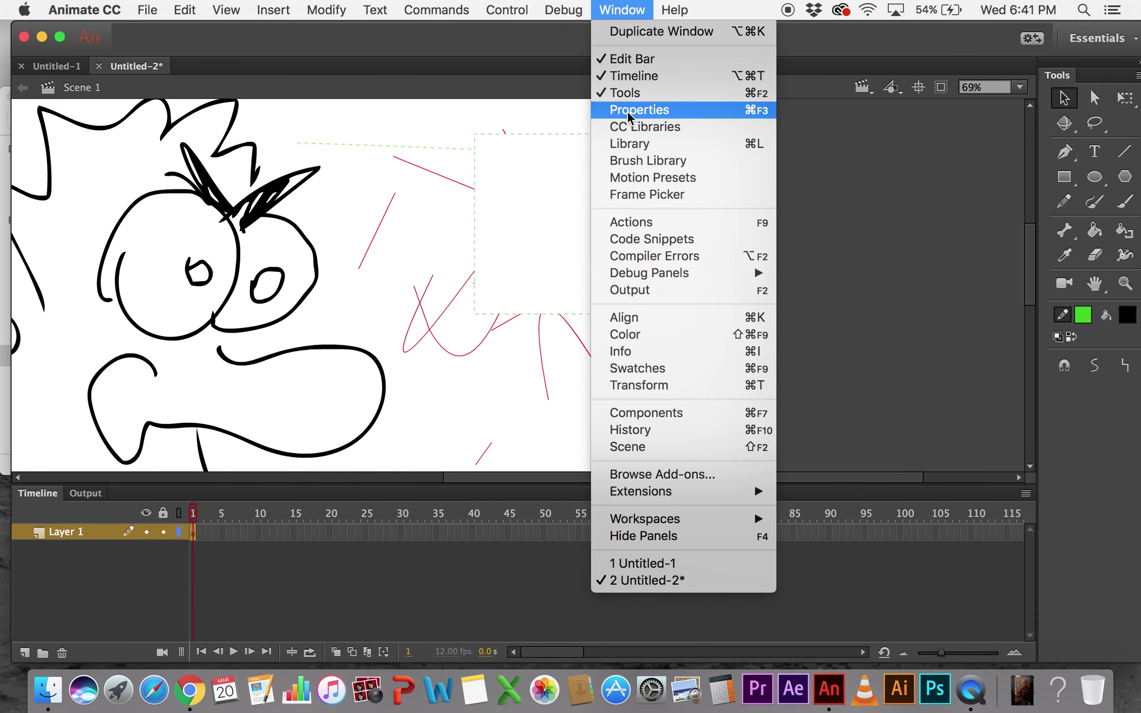
left_click(626, 110)
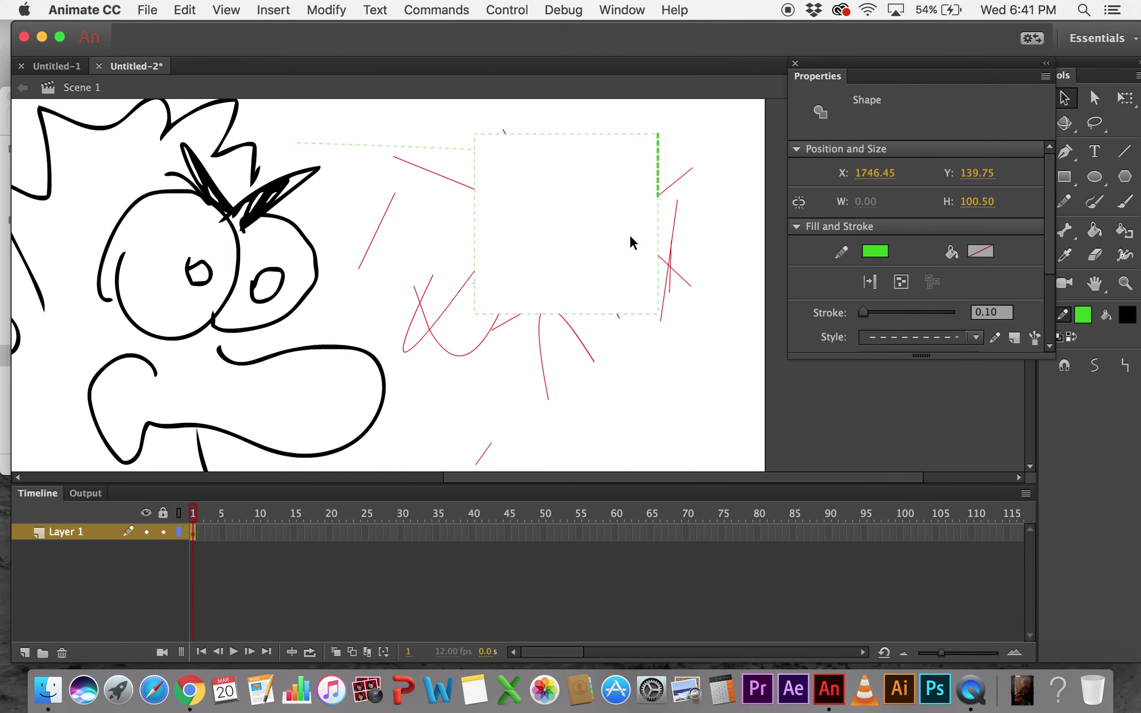
left_click(919, 338)
left_click(913, 387)
left_click(795, 64)
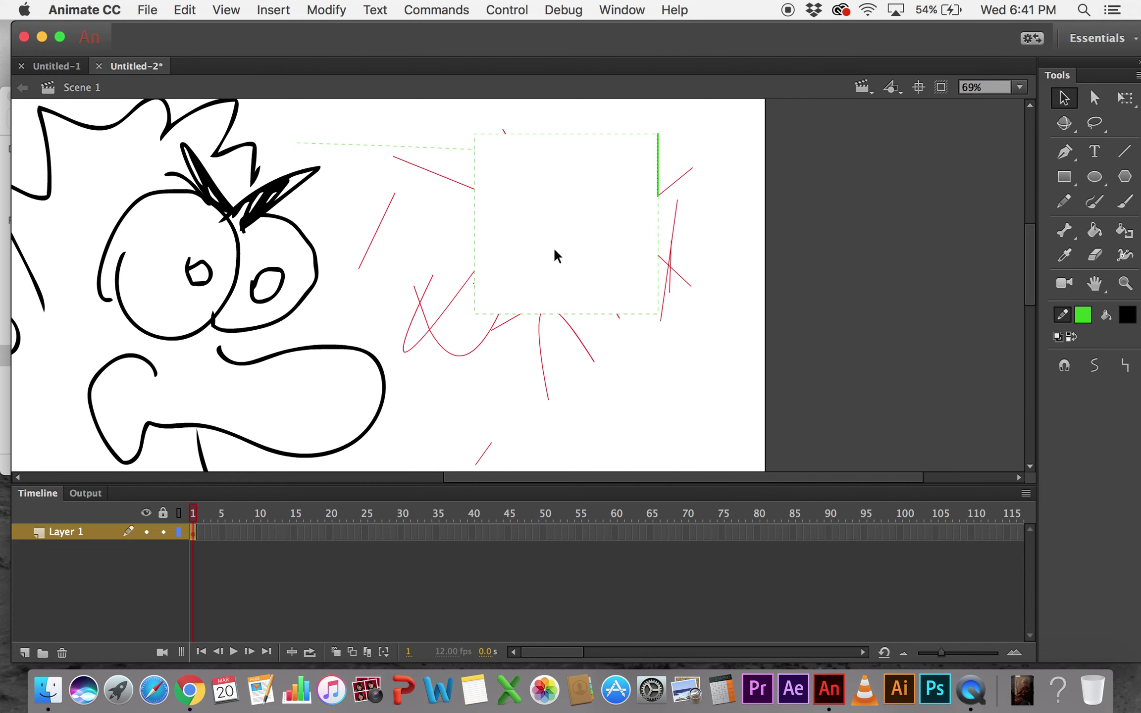
- Delete all the artwork from the stage
key("super+a")
key("BackSpace")
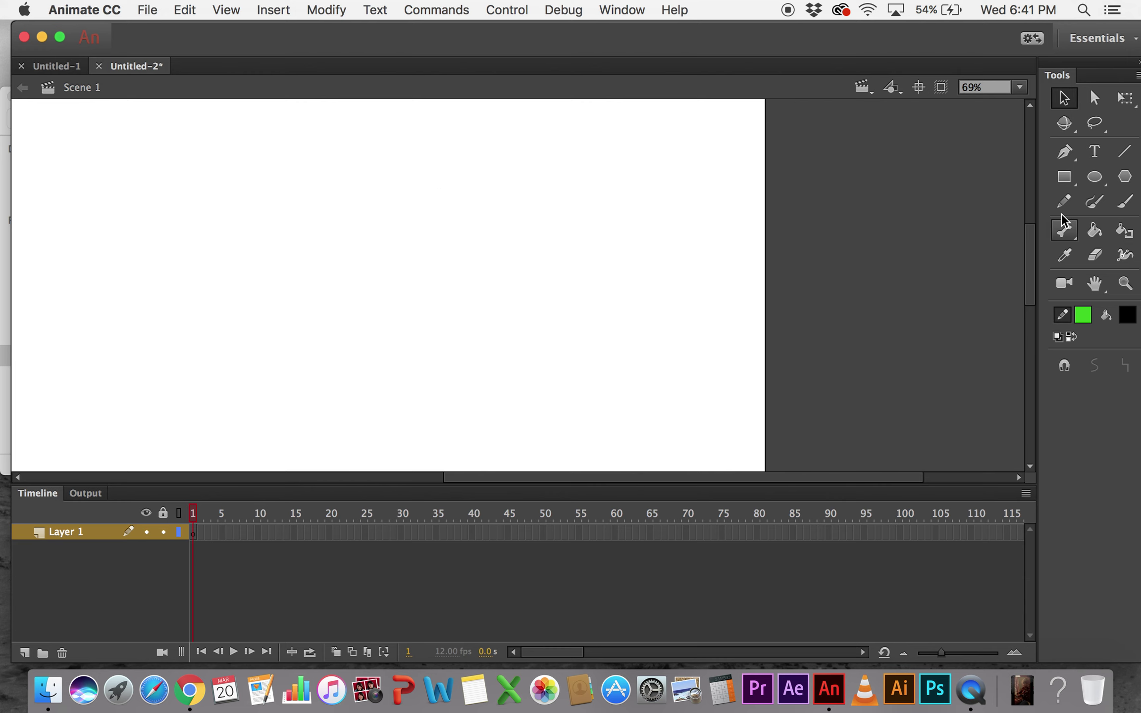
- Draw a wide black rectangle with a thin green outline and delete its black fill
left_click(1061, 178)
left_click(1063, 179)
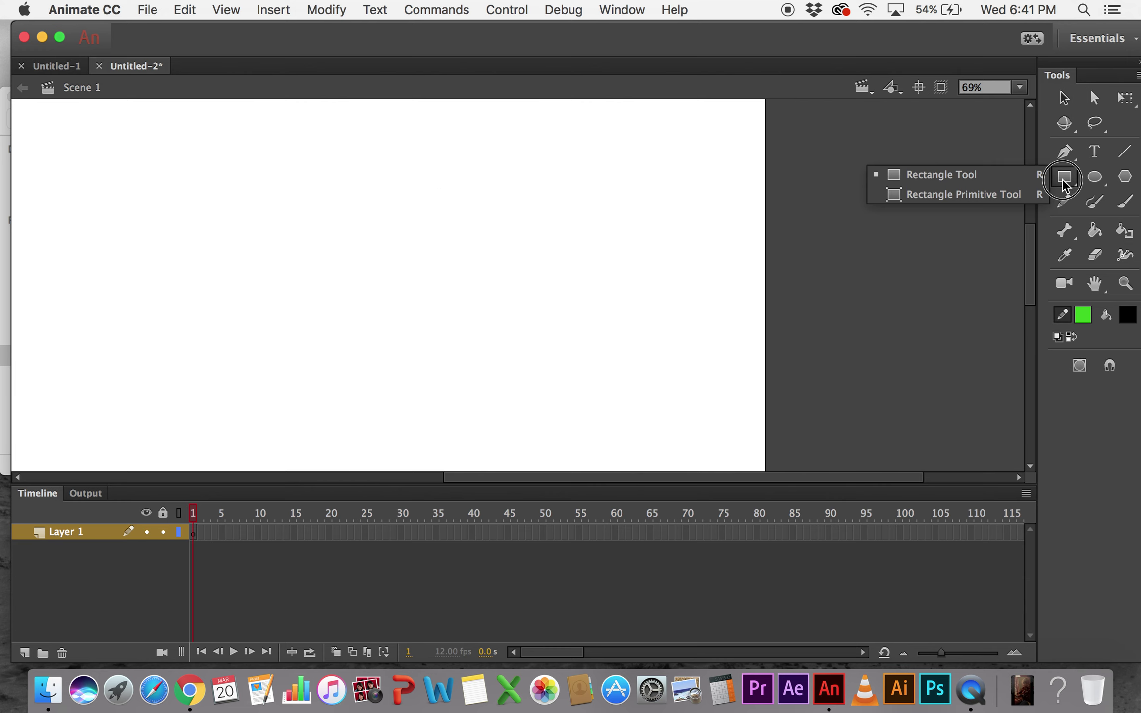
left_click_drag(658, 151, 289, 347)
key("z")
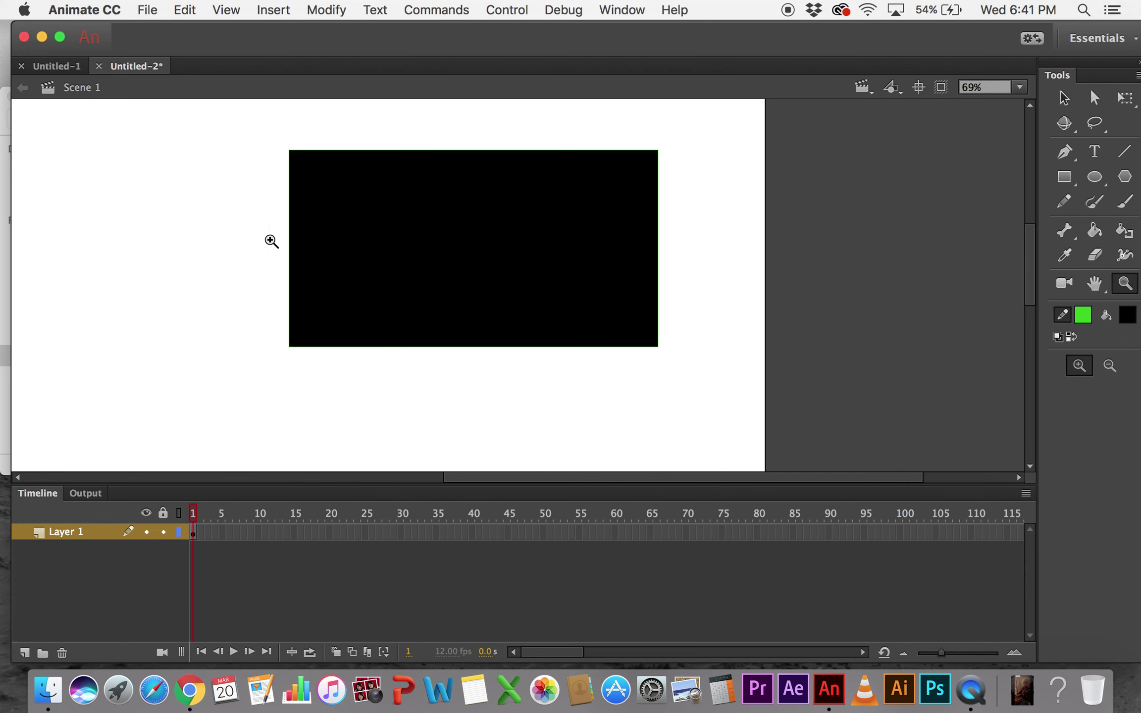
left_click_drag(266, 229, 366, 358)
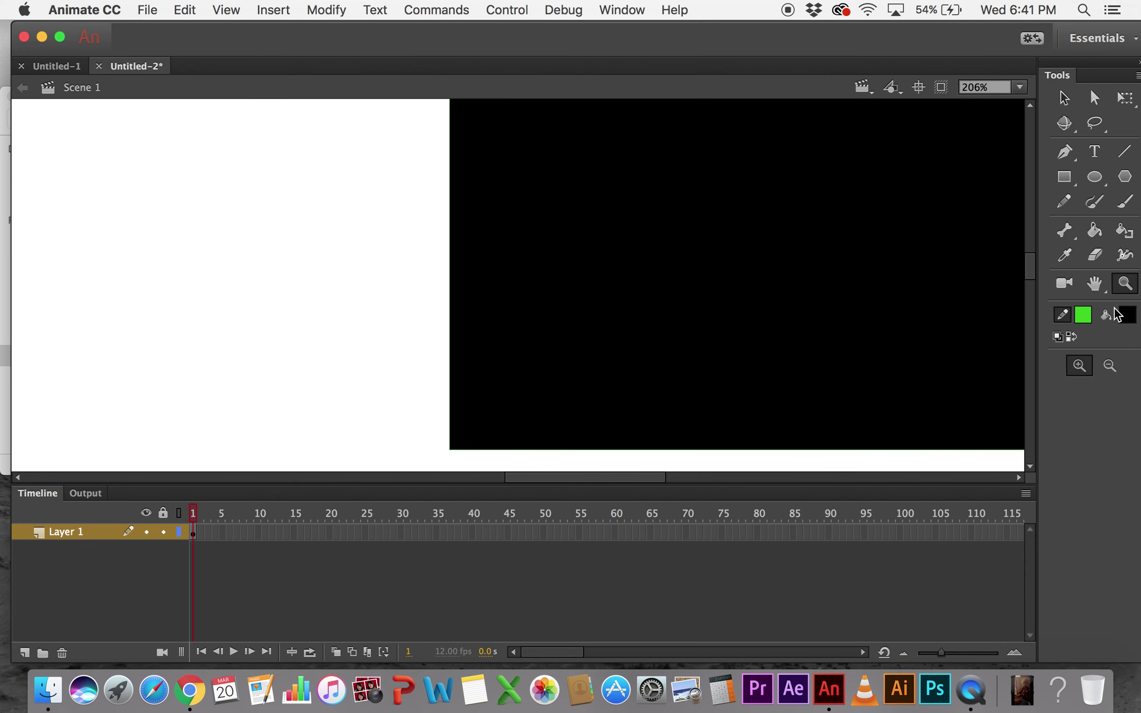
key("v")
left_click(663, 269)
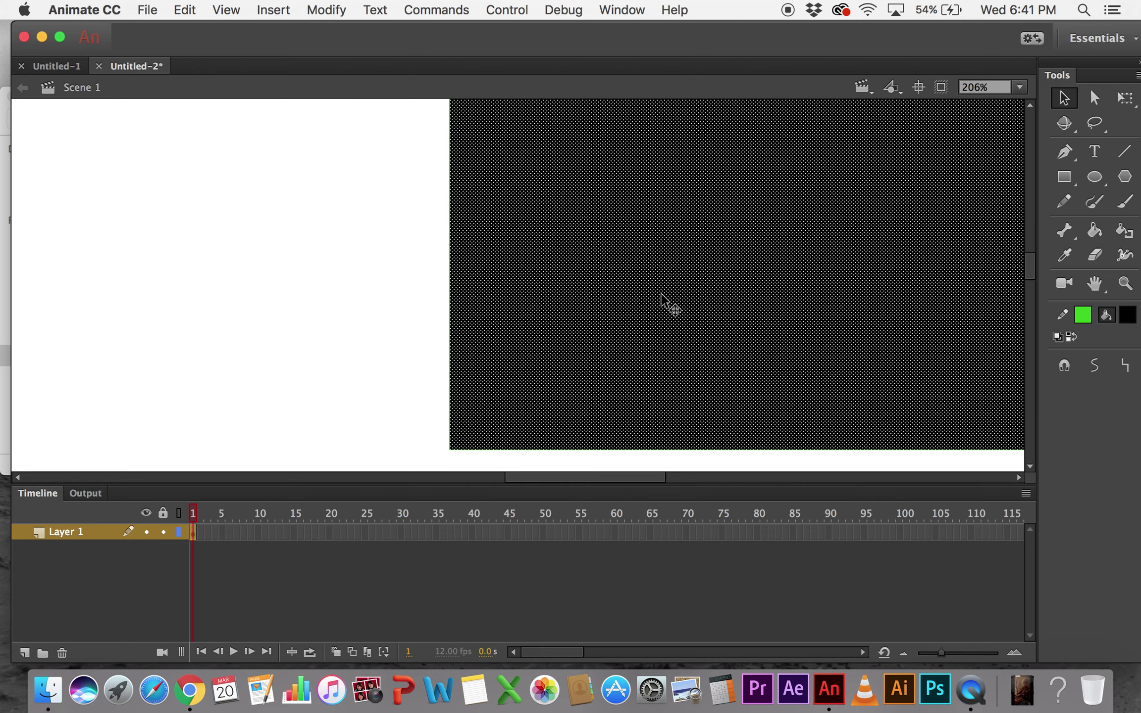
key("Delete")
left_click(452, 296)
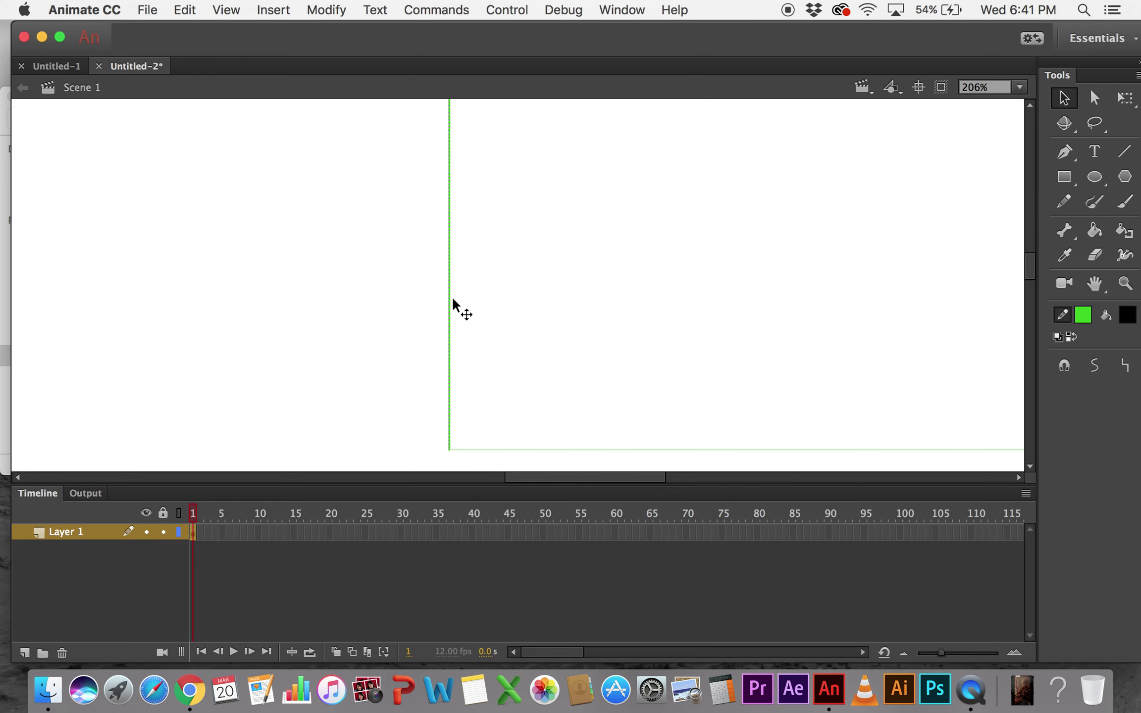
left_click(549, 350)
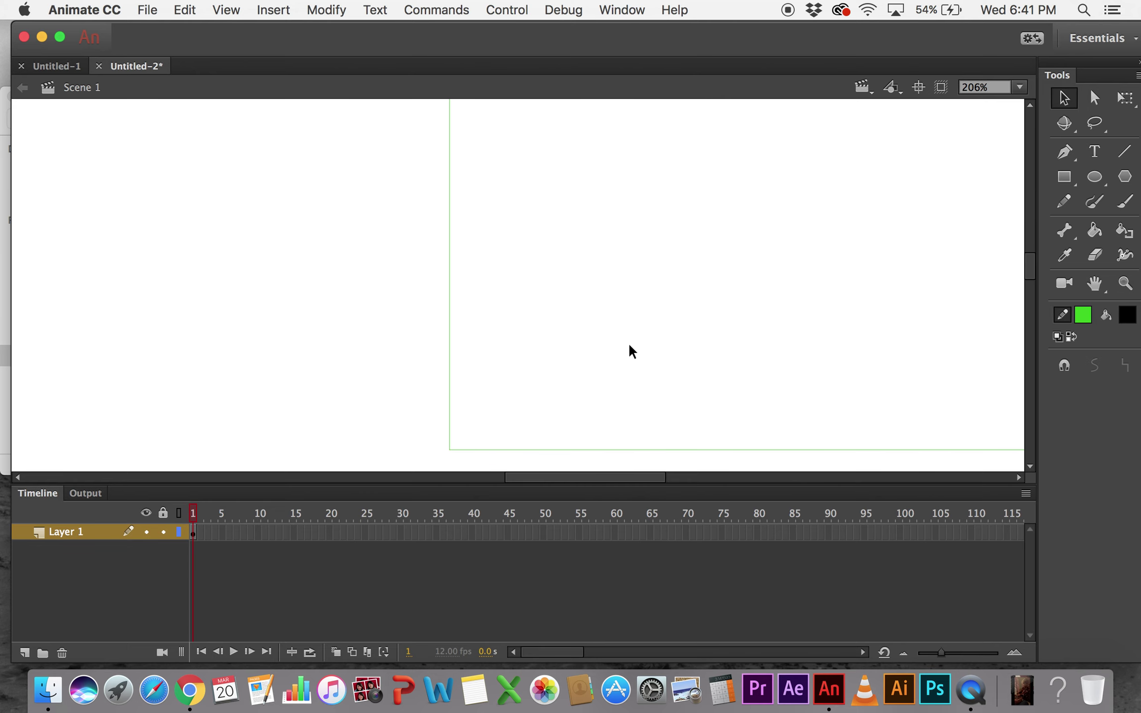
- Delete the wide rectangle's remaining green outline from the stage
key("z")
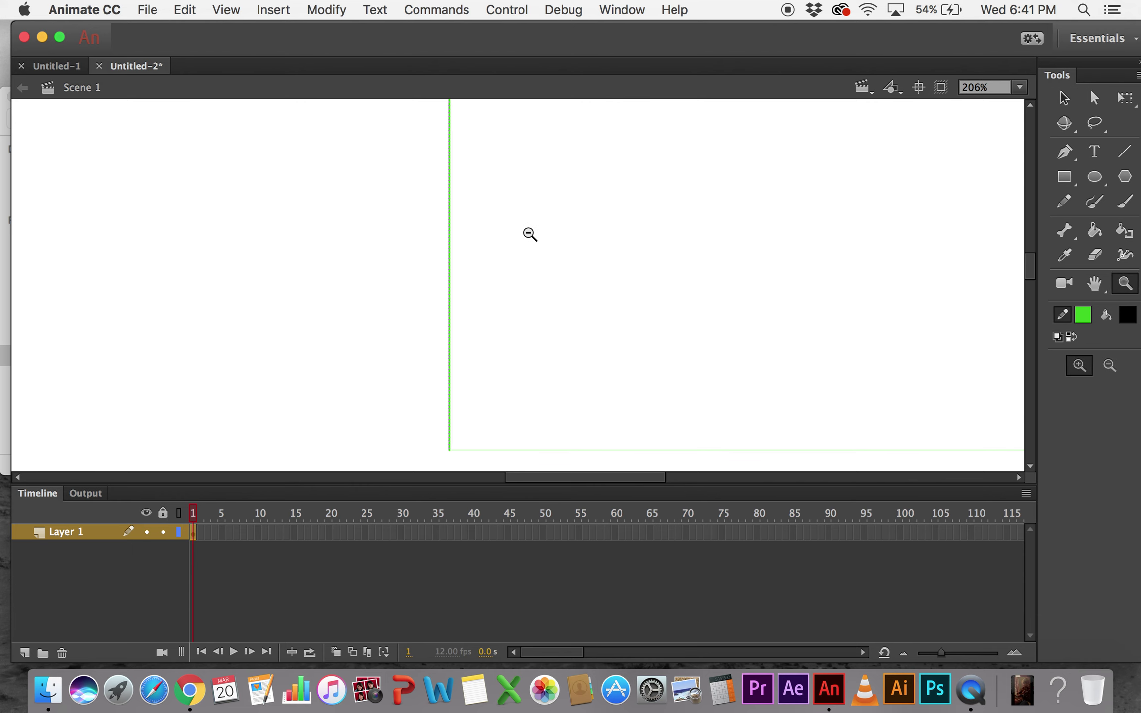
left_click(520, 236, "alt")
left_click(534, 270, "alt")
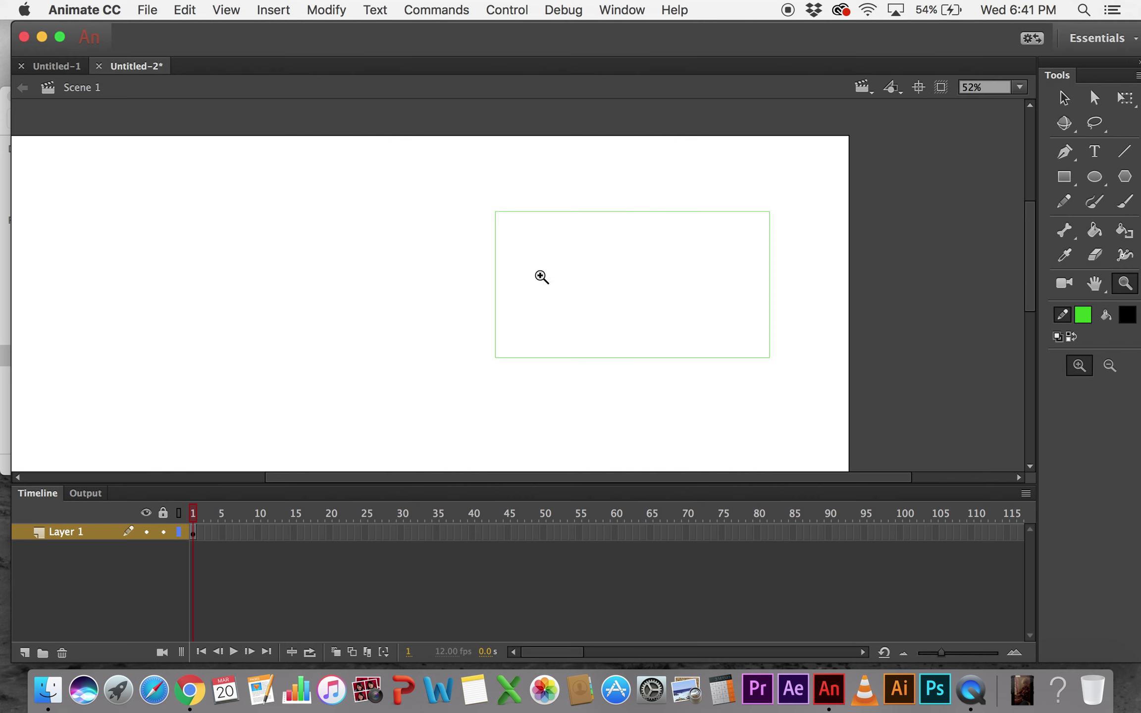
key("super+a")
key("BackSpace")
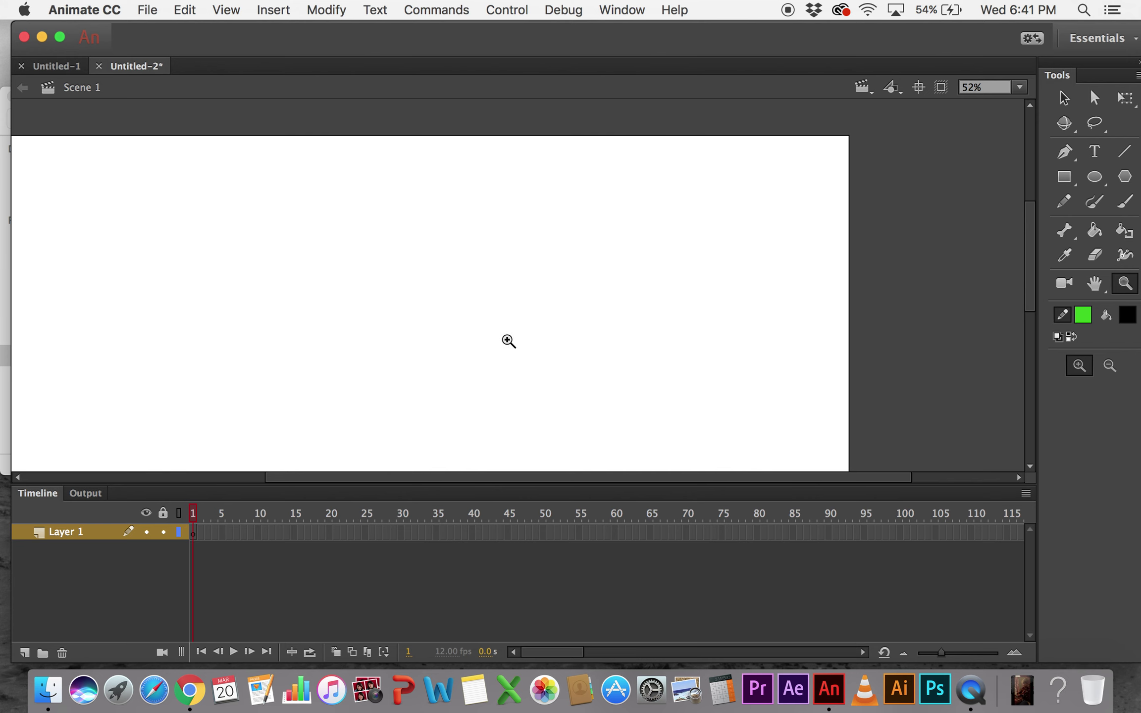
- Draw a slightly upright rectangle as the window frame and delete its black fill, keeping the green outline
key("r")
mouse_move(298, 200)
left_mouse_down()
mouse_move(310, 234)
mouse_move(476, 395)
left_mouse_up()
key("v")
left_click(418, 317)
key("Delete")
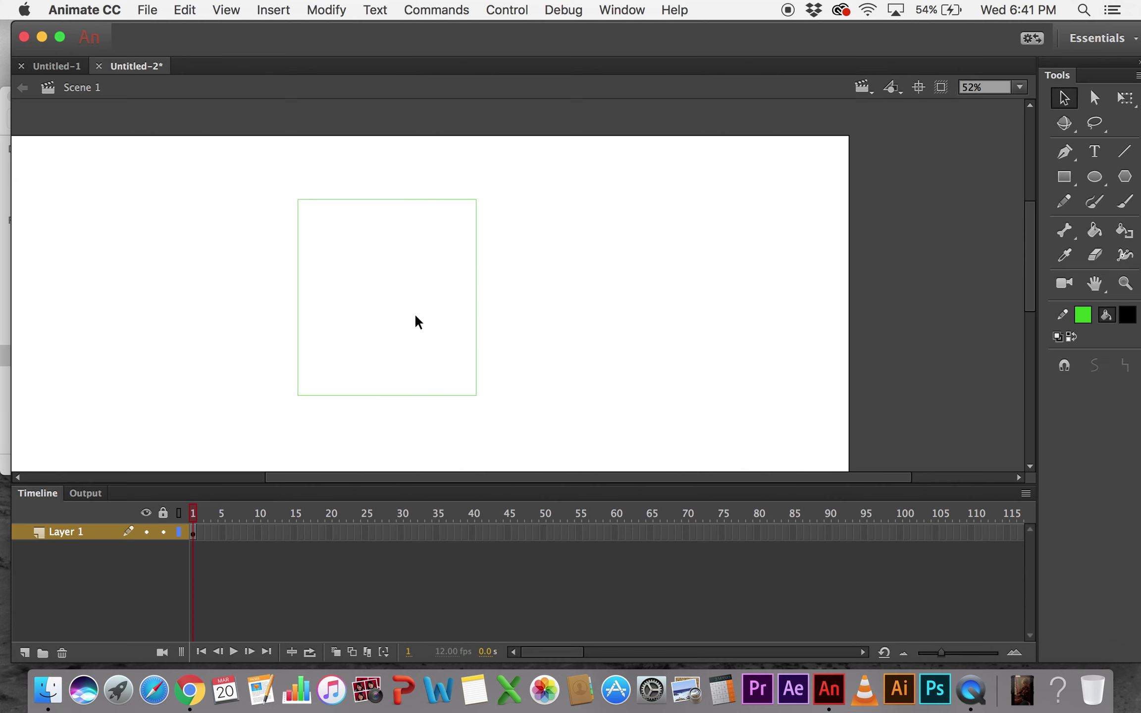
- Draw a small rectangular pane inside the frame's upper-left corner and delete its black fill
key("r")
left_click_drag(312, 211, 383, 291)
key("v")
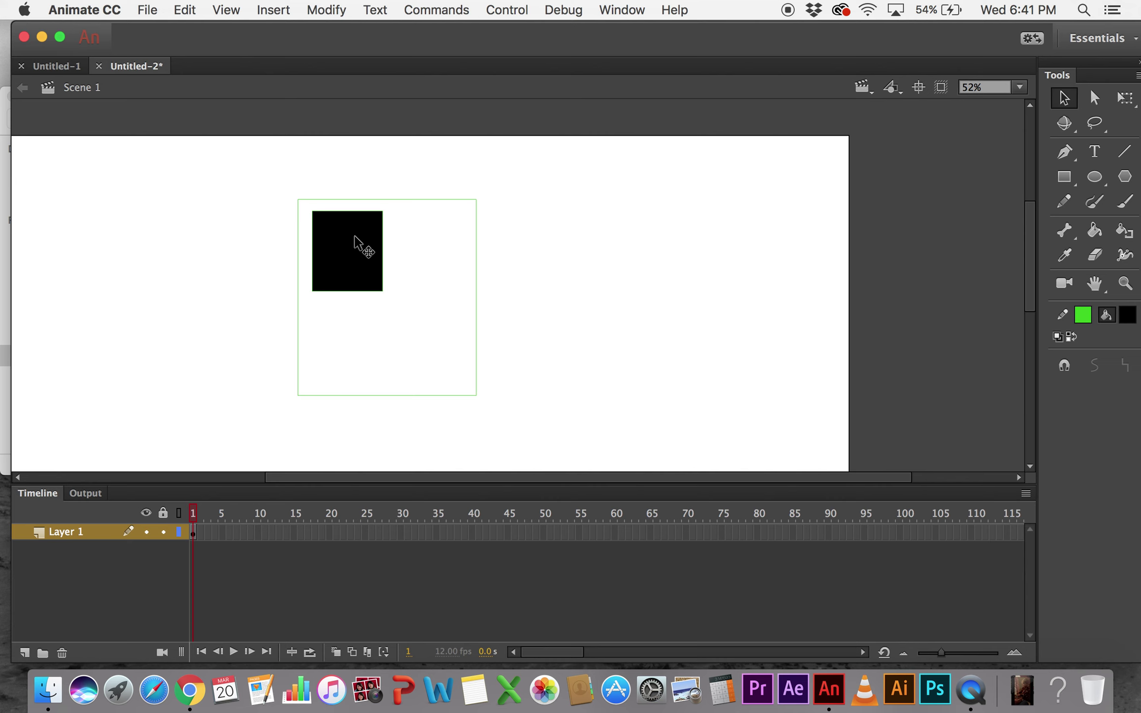
left_click(379, 267)
key("Delete")
- Duplicate the pane outline to its right, then duplicate both panes below to make a four-pane window
double_click(382, 266)
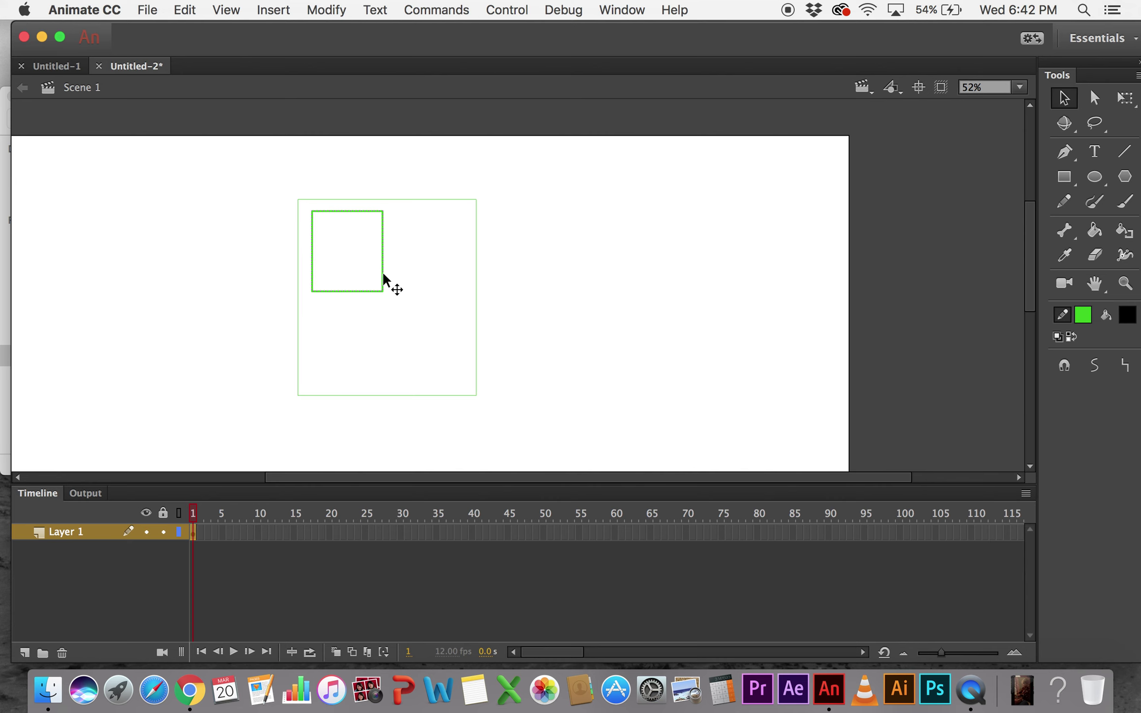
left_click_drag(382, 281, 460, 281)
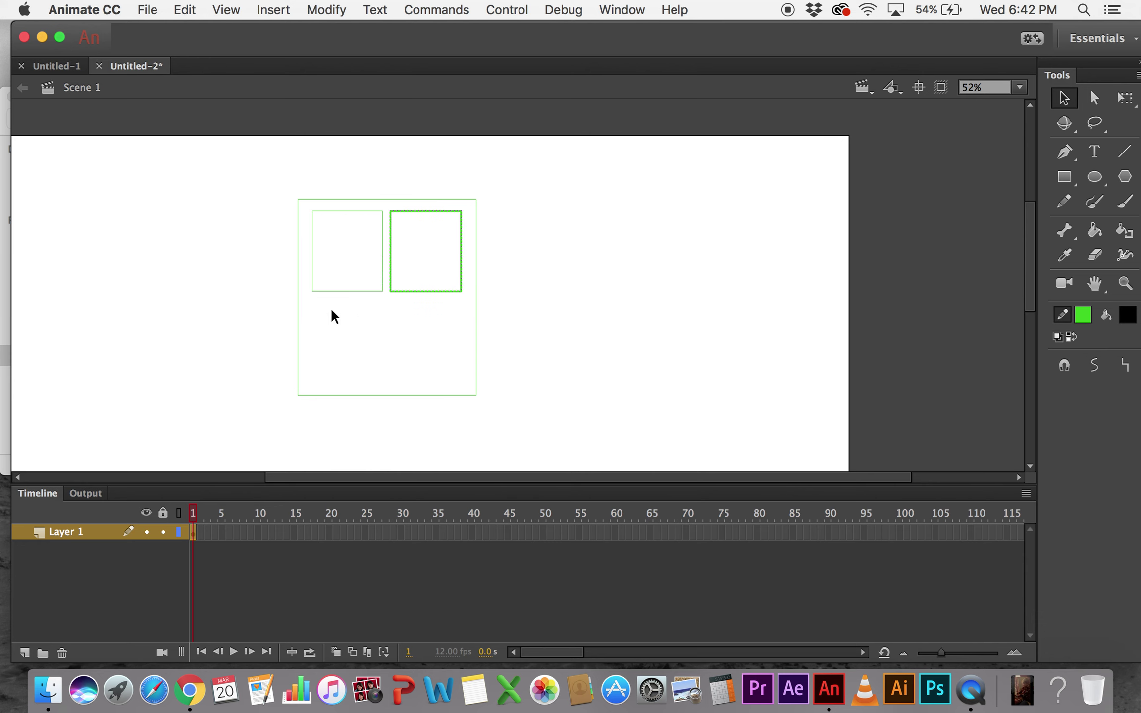
left_click_drag(311, 304, 467, 206)
left_click_drag(390, 262, 390, 344)
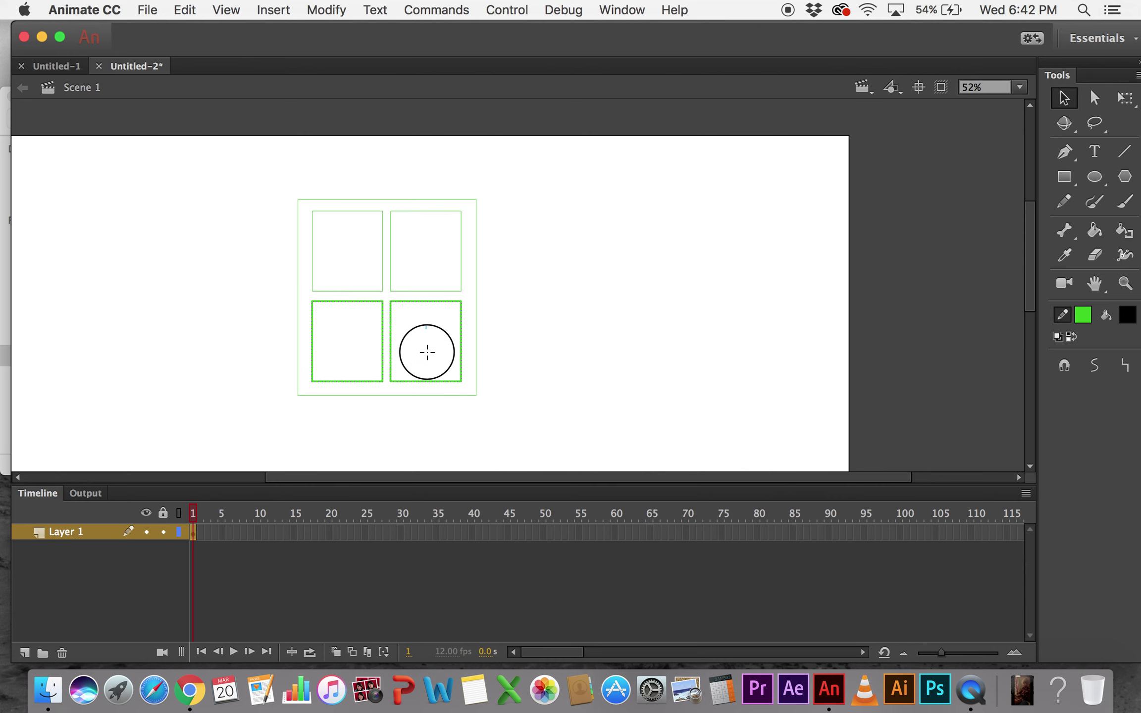
left_click(503, 267)
left_click_drag(540, 175, 252, 423)
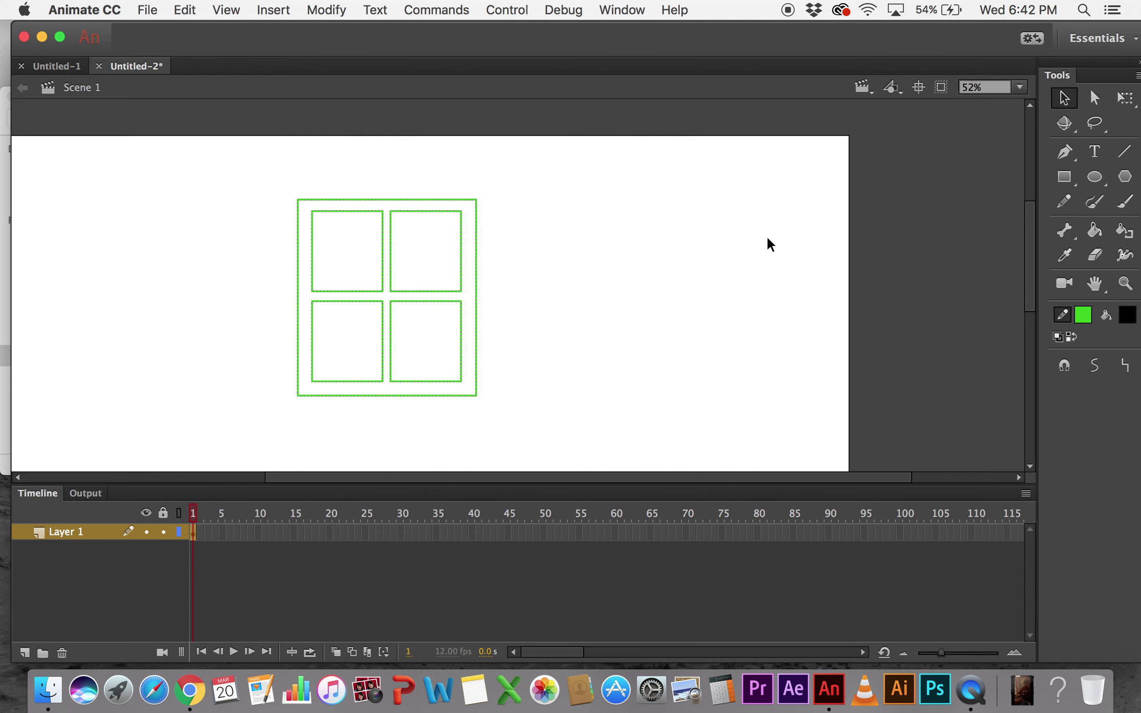
left_click(577, 274)
- Try bending the window frame's right edge outward and its top edge toward the left, and undo the changes
left_click_drag(486, 290, 526, 297)
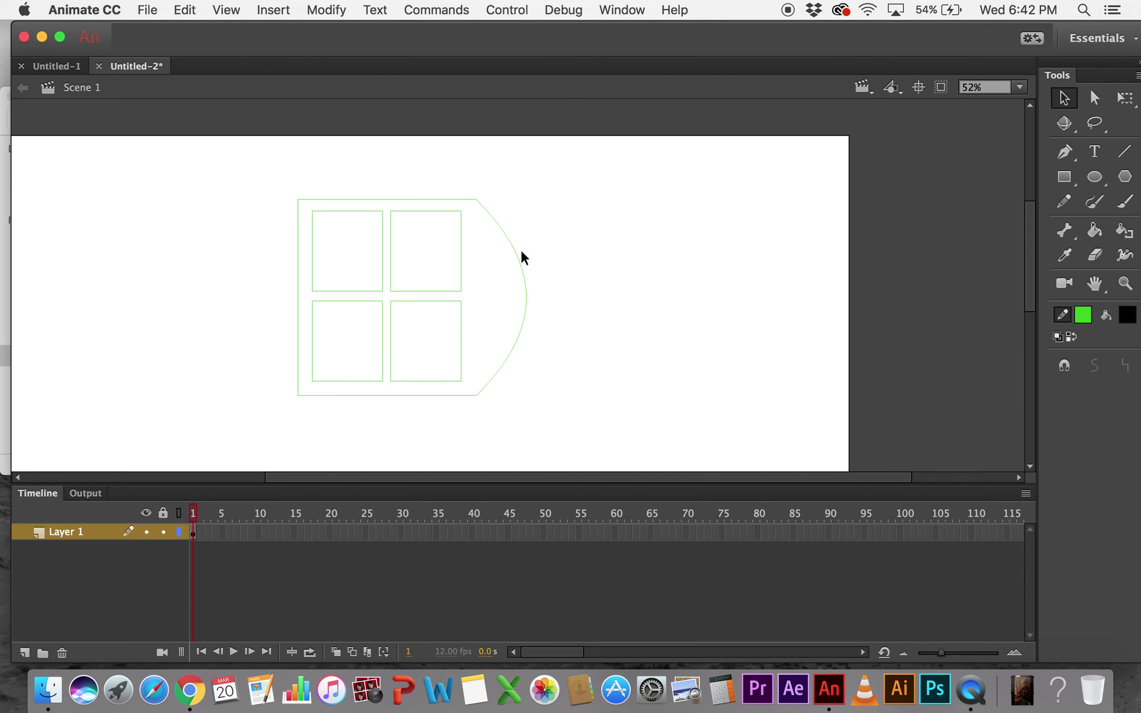
left_click_drag(355, 200, 233, 285)
key("super+z")
key("super+z")
key("super+z")
- Try pulling the frame's top edge and the top of the upper-left pane downward, and undo the changes
left_click_drag(408, 200, 401, 247)
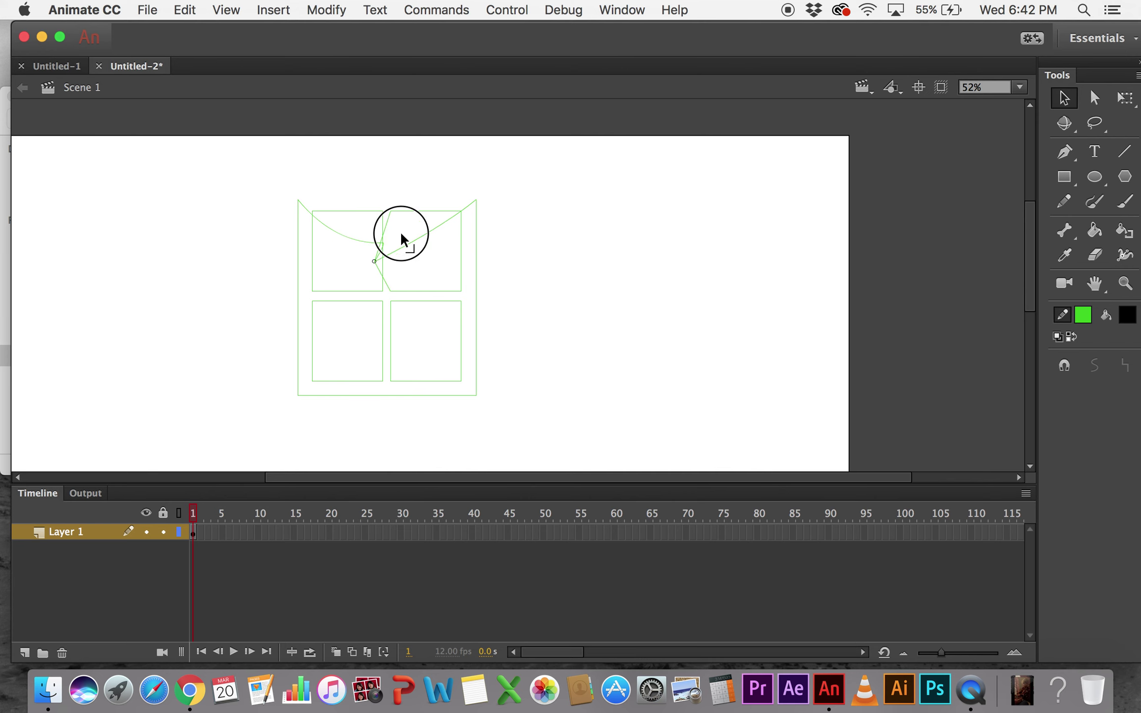
key("super+z")
key("super+z")
key("super+z")
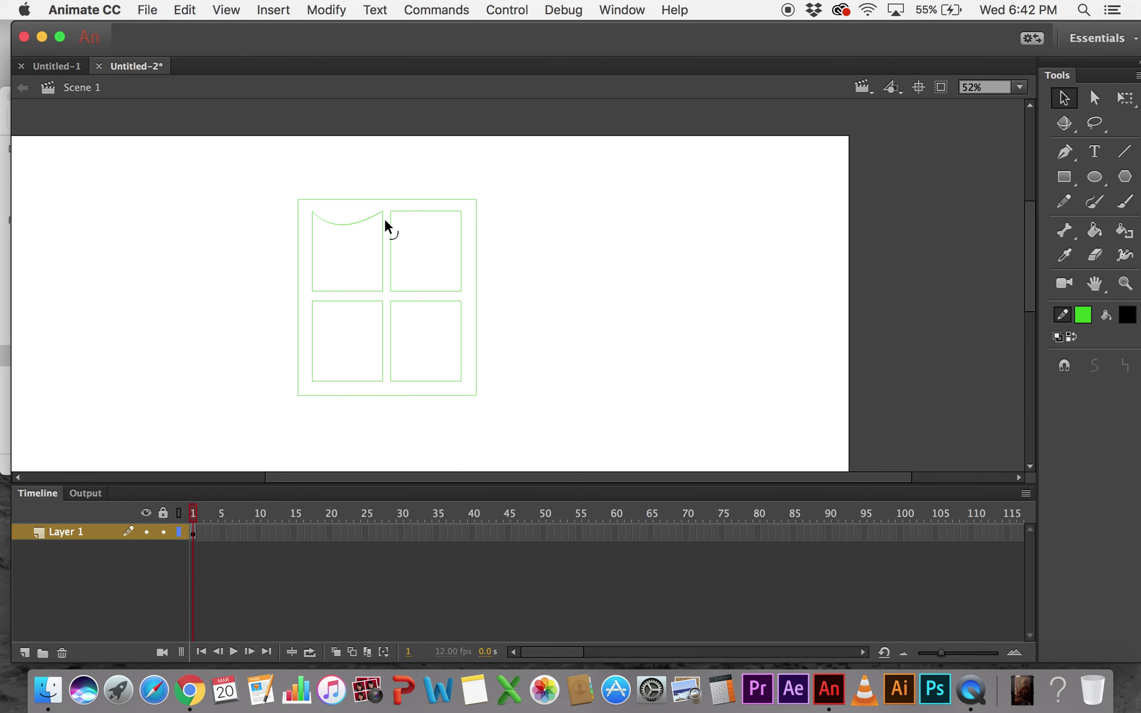
key("super+z")
- Try pulling the upper-left pane's top-right corner upward and bending the frame's top edge, and undo the changes
left_click_drag(382, 211, 422, 145)
left_click_drag(389, 200, 381, 250)
key("super+z")
left_click(389, 199)
left_click(361, 237)
- Try drawing a black rectangle to the right of the window with the Rectangle Primitive tool, and undo it
left_click(1095, 189)
left_click(1068, 178)
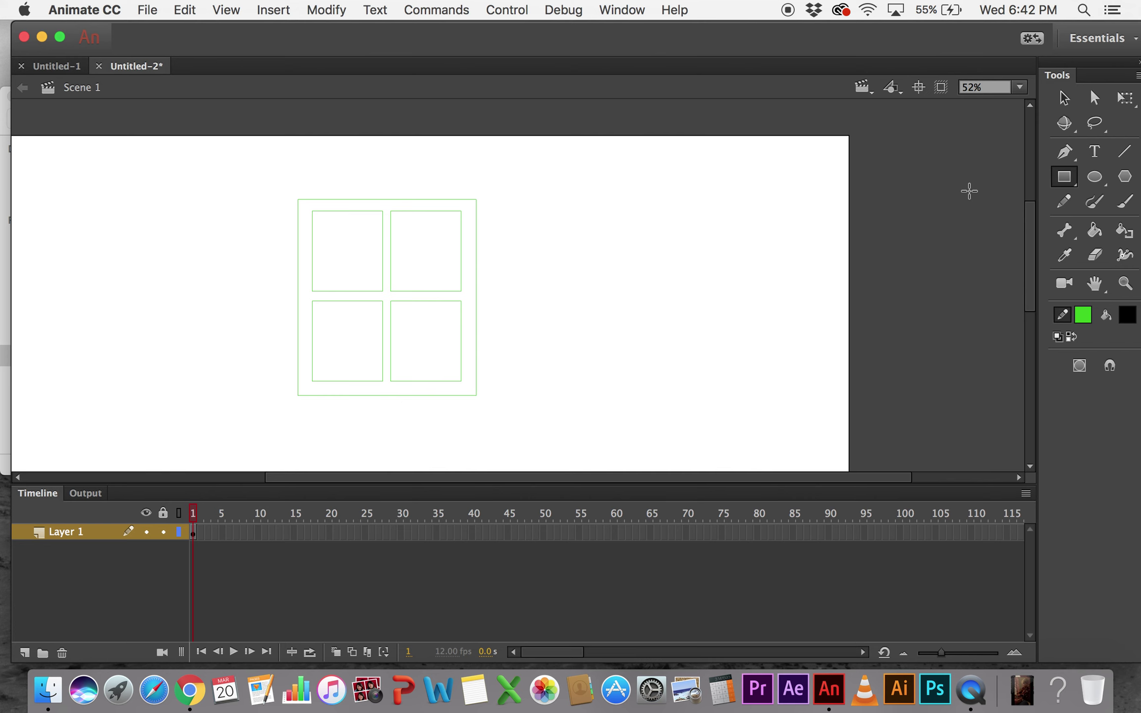
left_click_drag(706, 193, 586, 346)
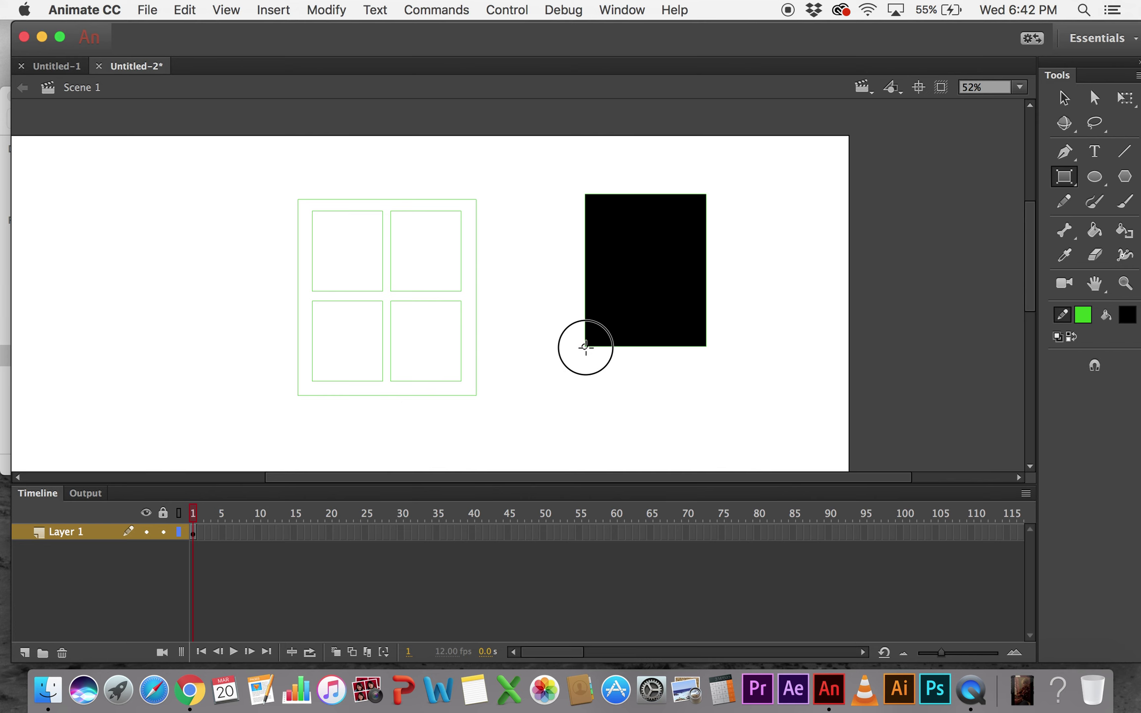
key("super+z")
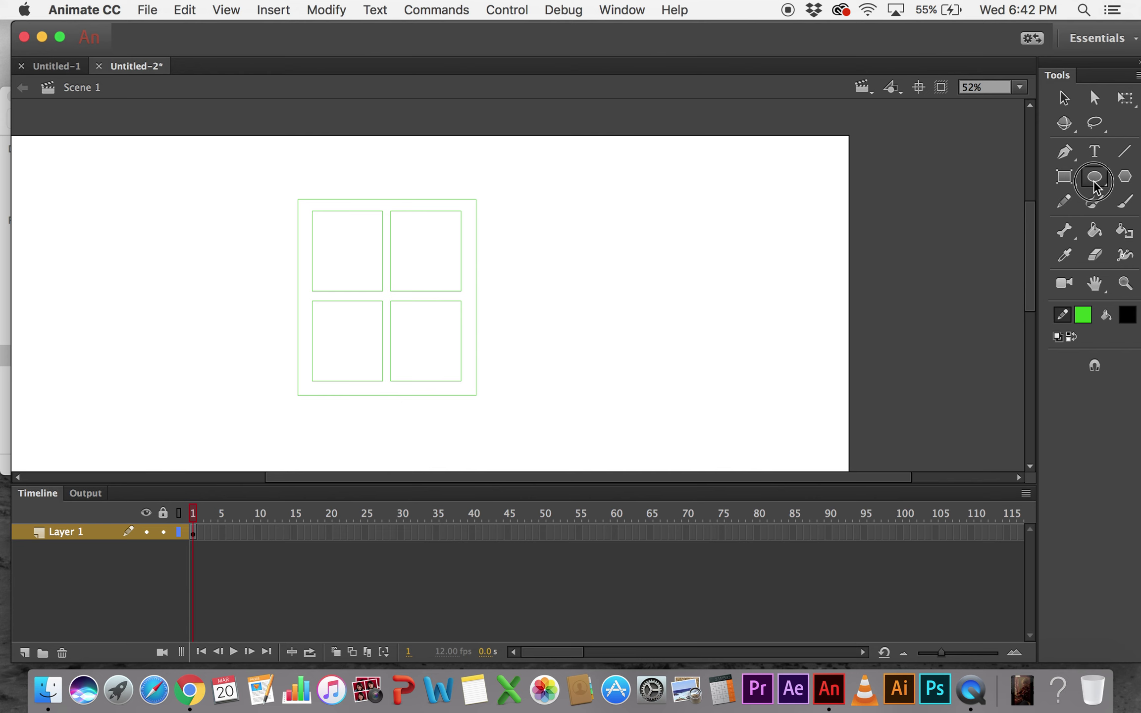
- Try drawing two ovals to the right of the window with the Oval tool, and undo both
left_click(1094, 183)
mouse_move(669, 184)
left_mouse_down()
mouse_move(512, 334)
mouse_move(512, 306)
mouse_move(562, 223)
mouse_move(566, 236)
left_mouse_up()
left_click_drag(720, 203, 639, 295)
key("super+z")
key("super+z")
- Draw a nearly circular oval to the right of the window and delete its black fill, keeping the green outline
left_click_drag(674, 211, 574, 303)
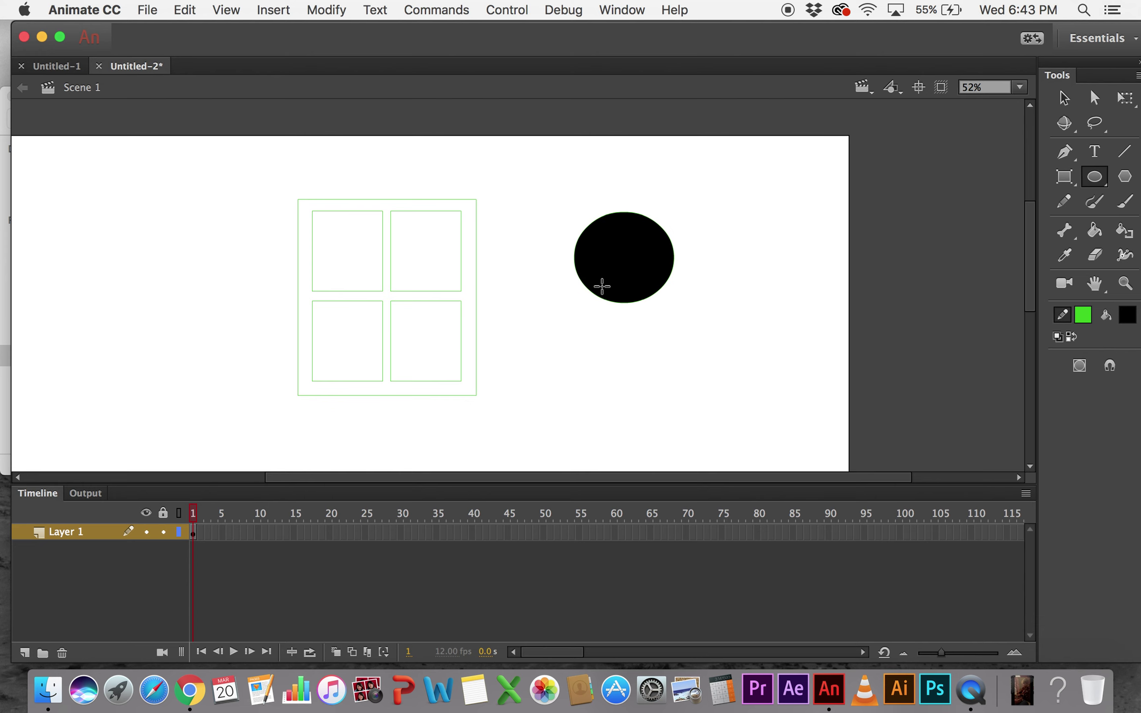
key("v")
left_click(639, 262)
key("Delete")
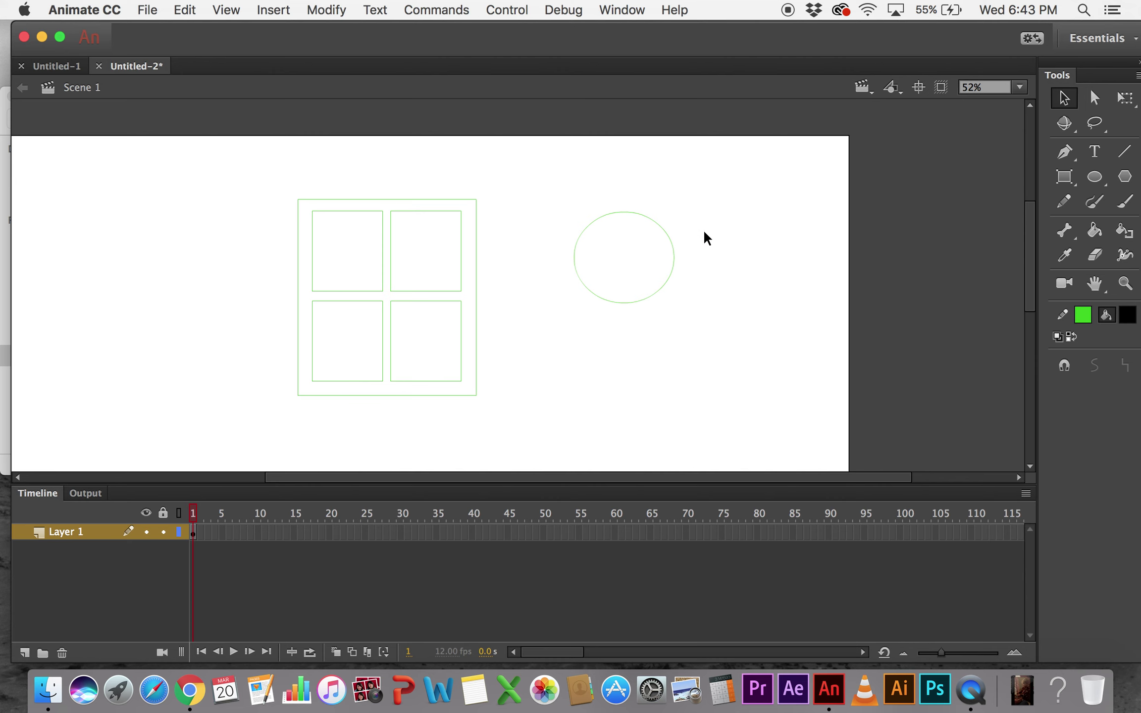
- Draw a second nearly circular oval overlapping the first one's right side and delete its black fill
key("o")
left_click_drag(716, 212, 614, 311)
key("v")
left_click(657, 265)
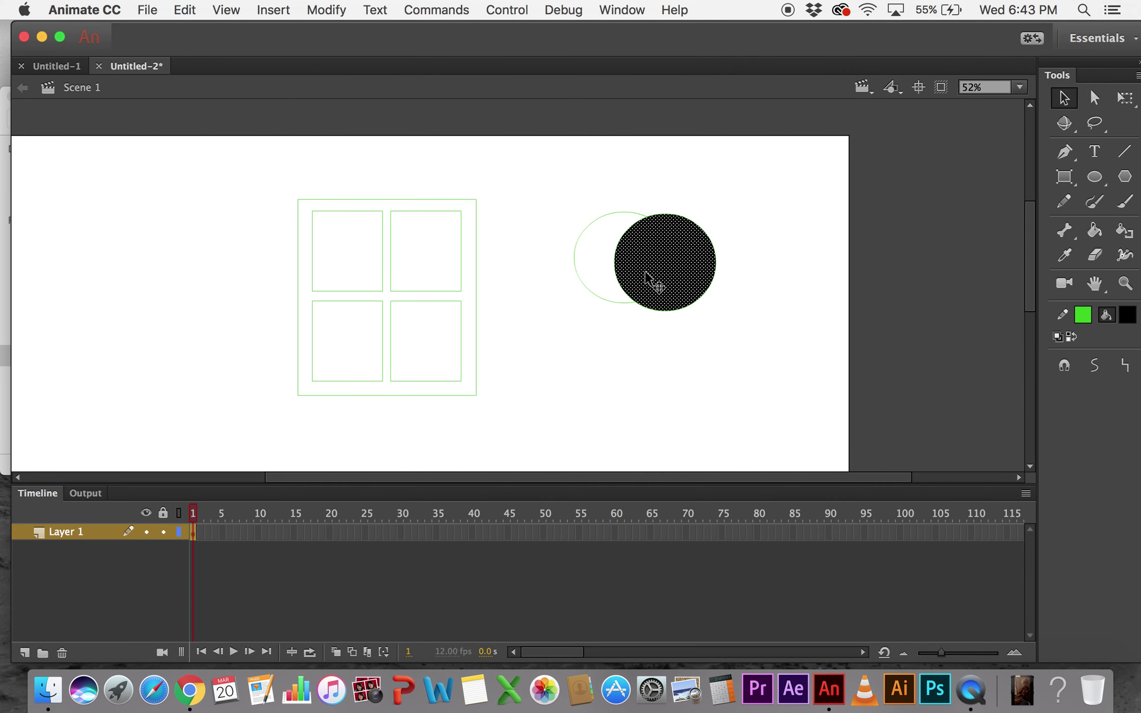
key("Delete")
- Paint a cartoon face around the two ovals with the Brush tool, adding pupils, nose, mouth, ears, head outline and an angry brow
key("b")
mouse_move(595, 255)
left_mouse_down()
mouse_move(593, 277)
mouse_move(630, 258)
left_mouse_up()
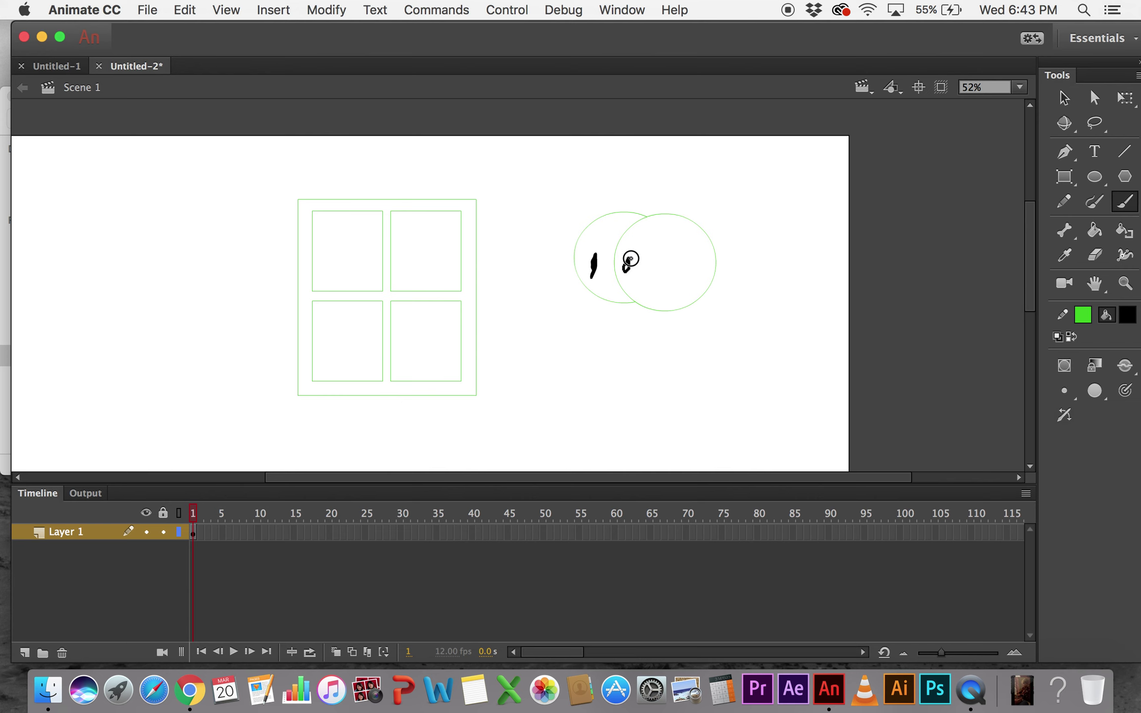
left_click_drag(635, 305, 625, 298)
mouse_move(609, 312)
left_mouse_down()
mouse_move(594, 321)
mouse_move(662, 359)
mouse_move(649, 318)
left_mouse_up()
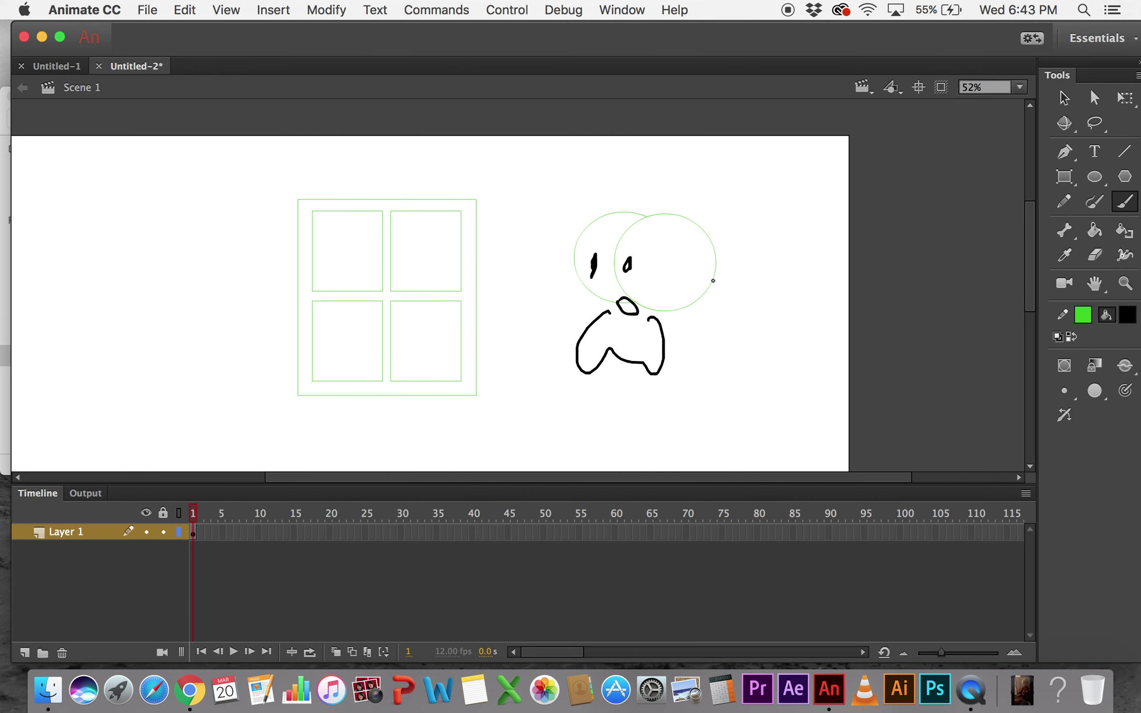
mouse_move(676, 198)
left_mouse_down()
mouse_move(735, 241)
mouse_move(635, 190)
mouse_move(610, 191)
mouse_move(556, 371)
left_mouse_up()
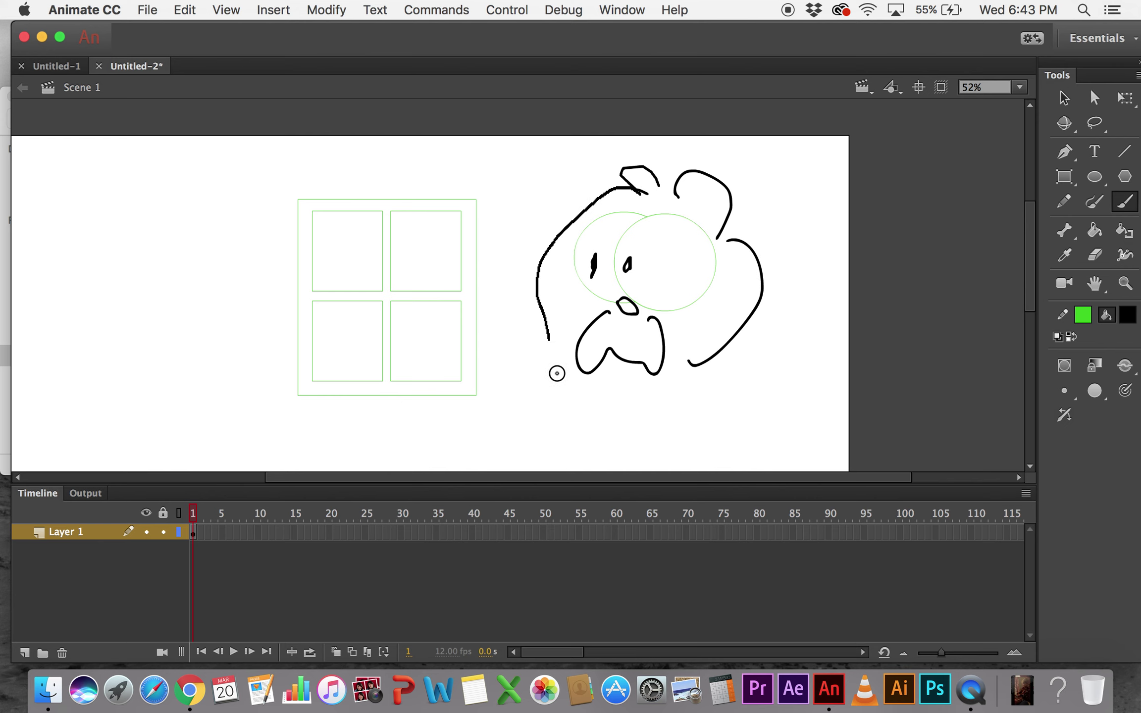
left_click_drag(594, 232, 692, 252)
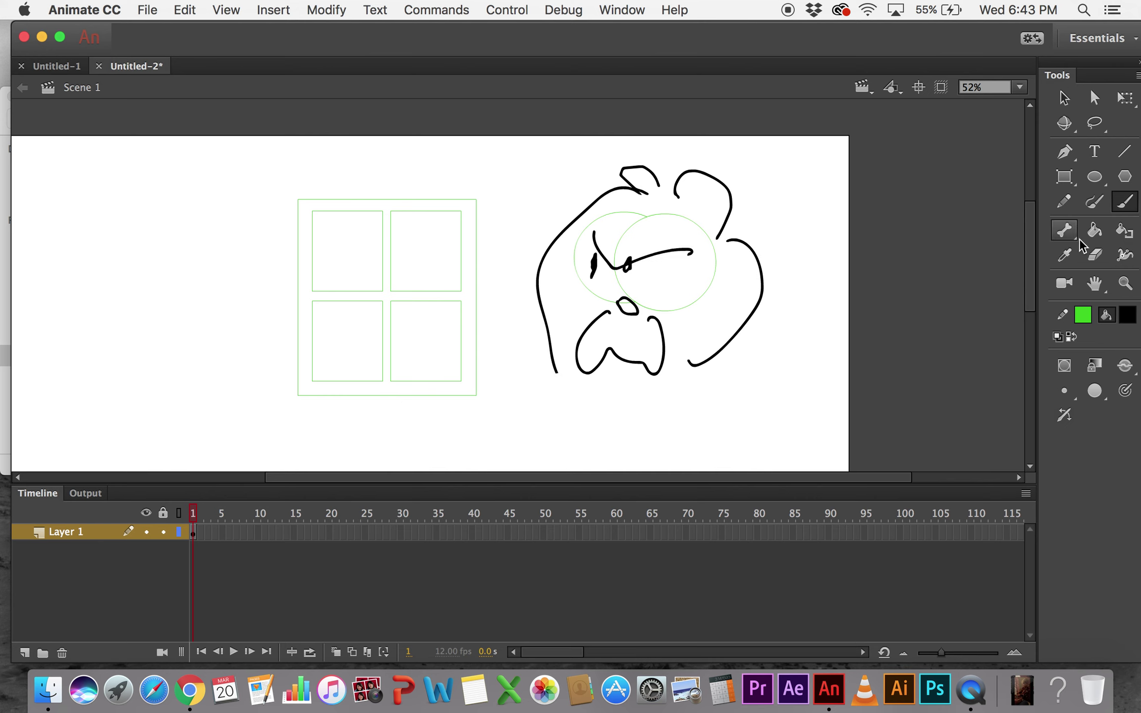
- Activate the PolyStar tool
left_click(1125, 179)
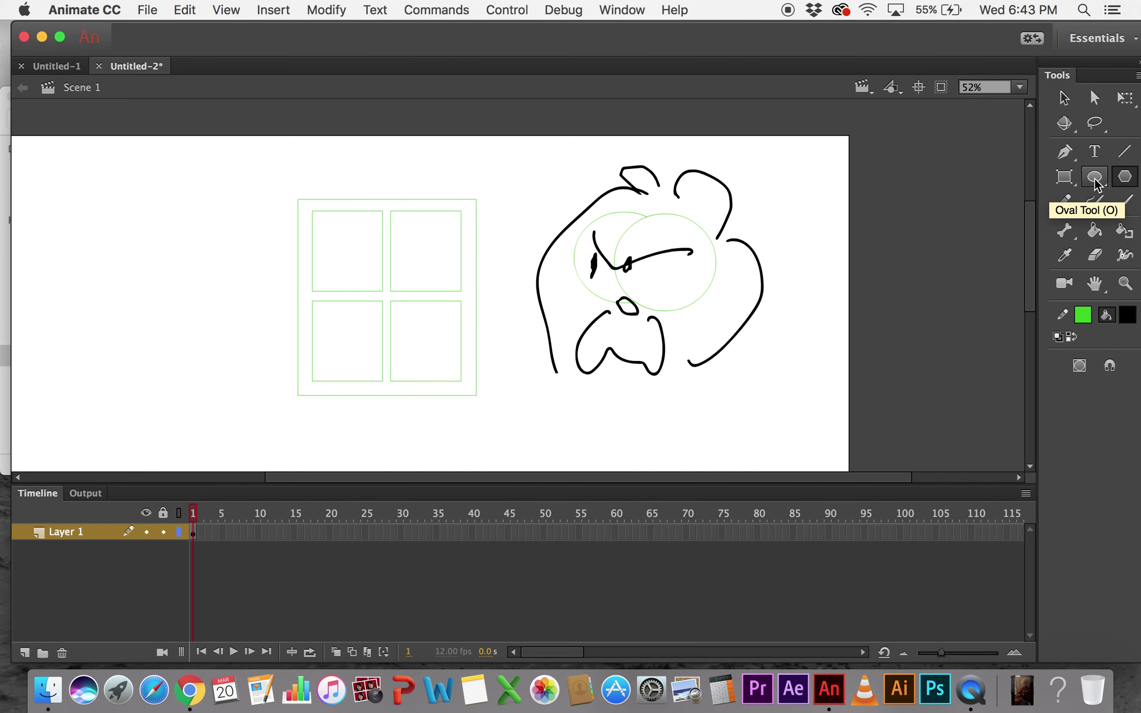
left_click_drag(793, 169, 785, 231)
left_click(1095, 176)
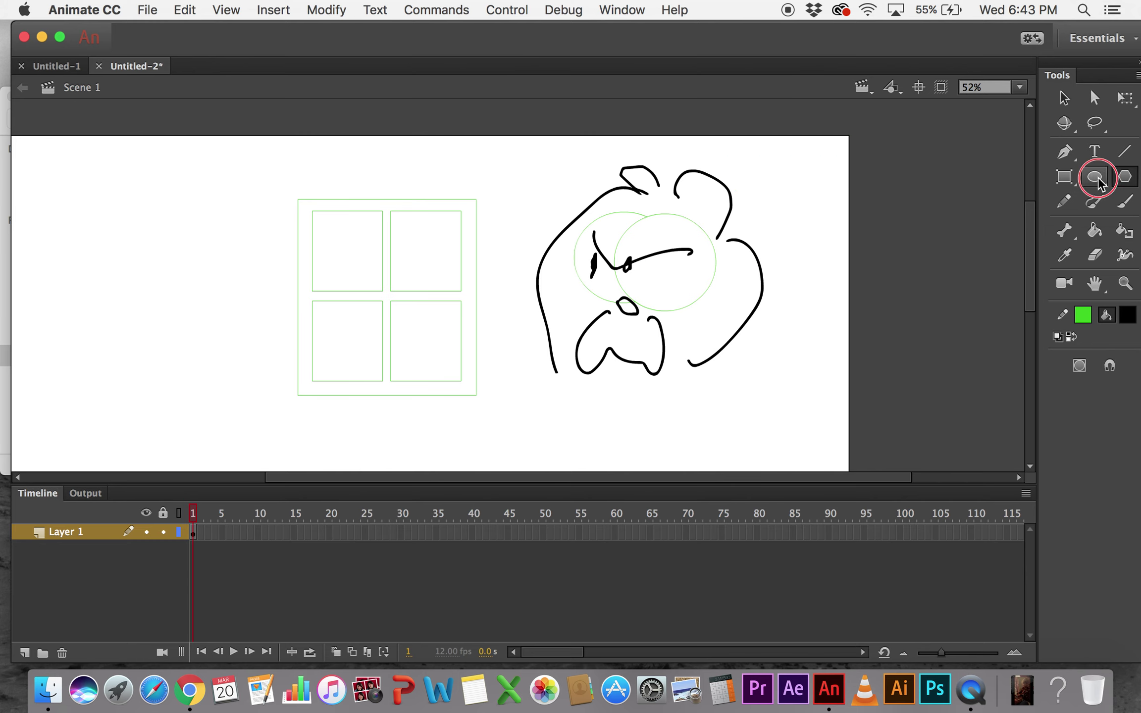
left_click(1124, 177)
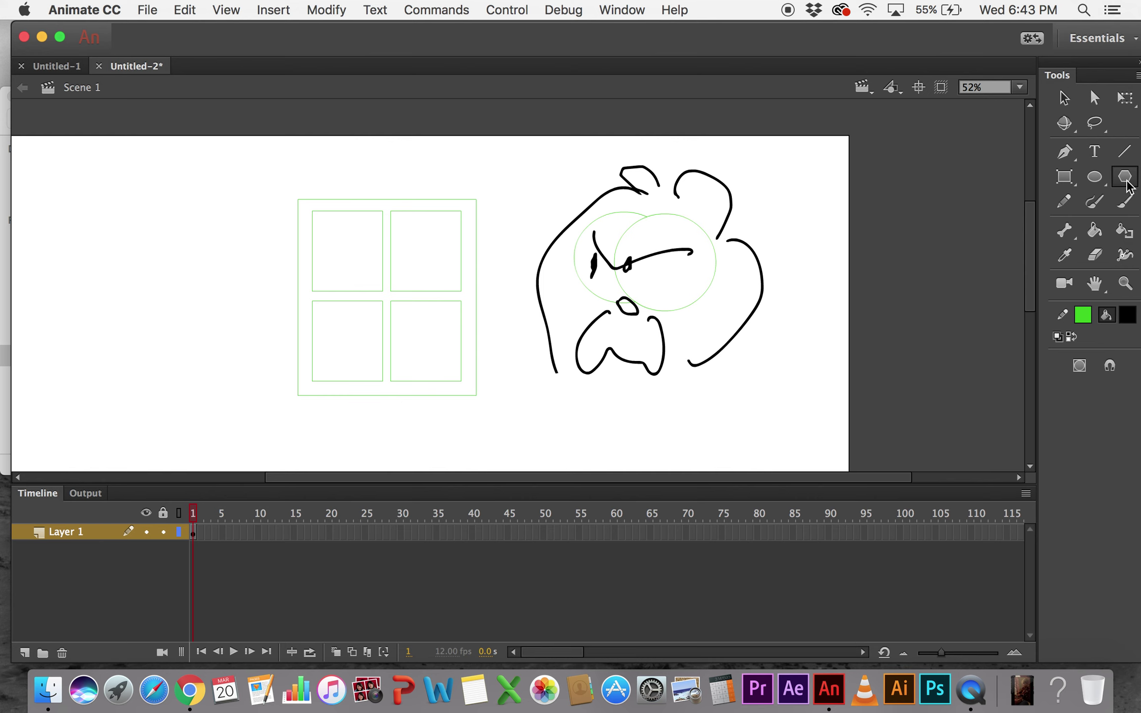
left_click(1127, 184)
left_click(1123, 181)
left_click(1122, 179)
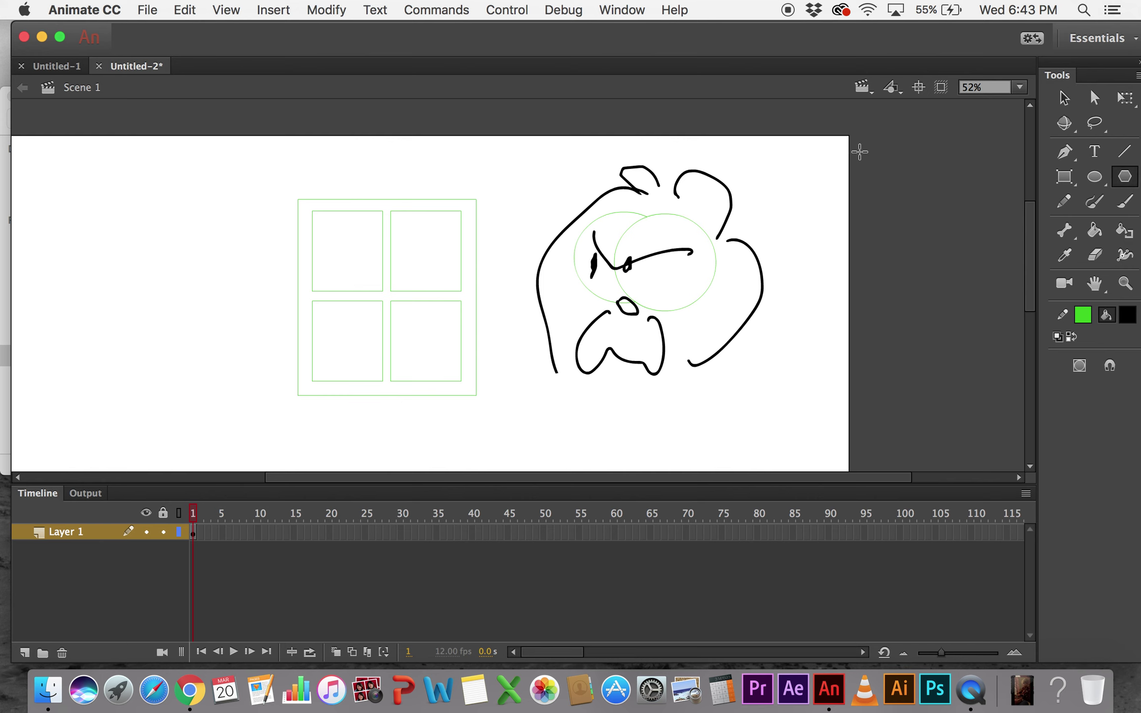
- Show the PolyStar tool's properties in full, increase its stroke weight, and close the properties
left_click(609, 5)
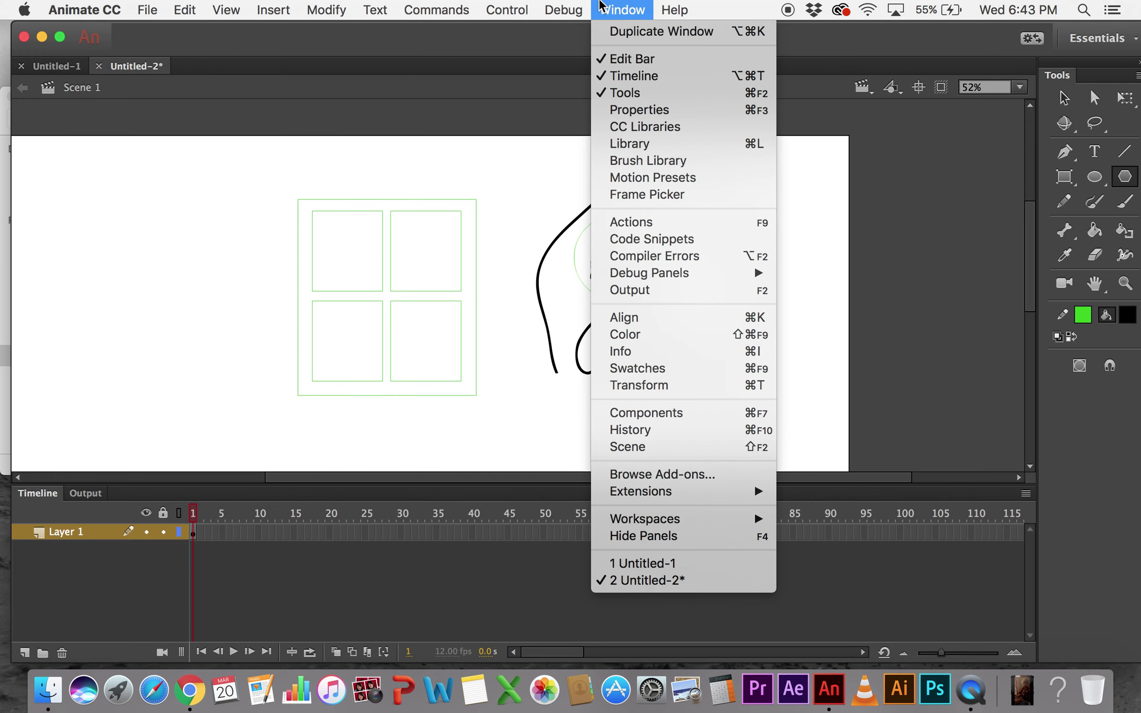
left_click(678, 111)
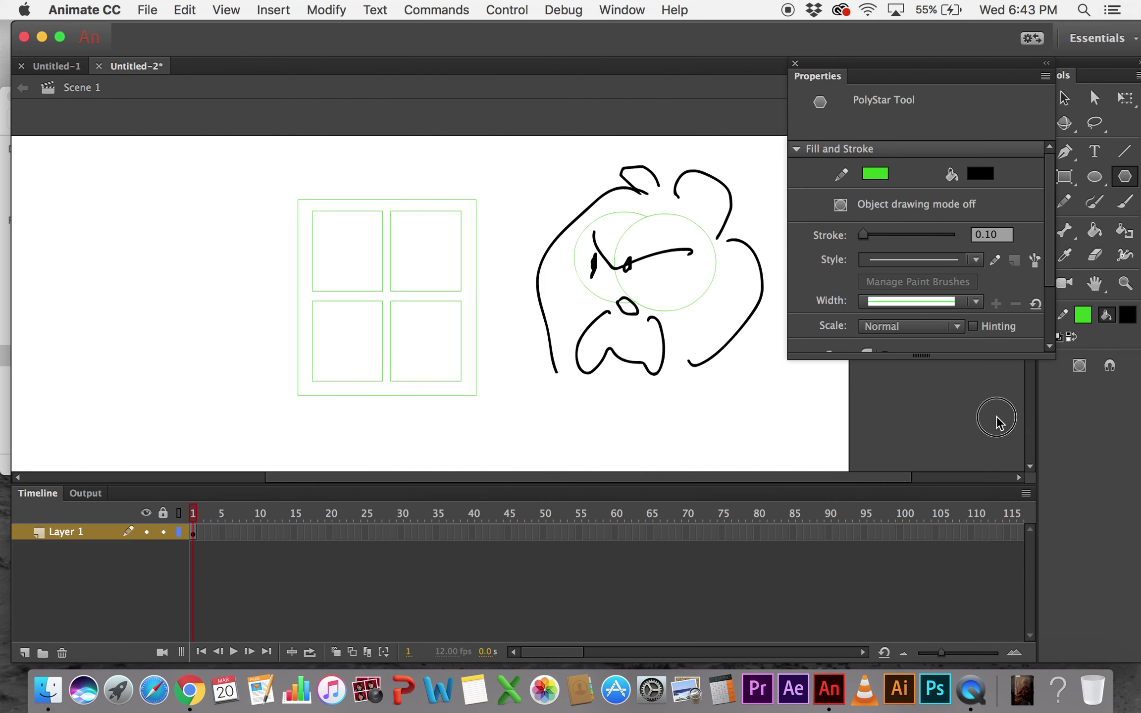
left_click(1050, 353)
left_click_drag(1051, 353, 1038, 487)
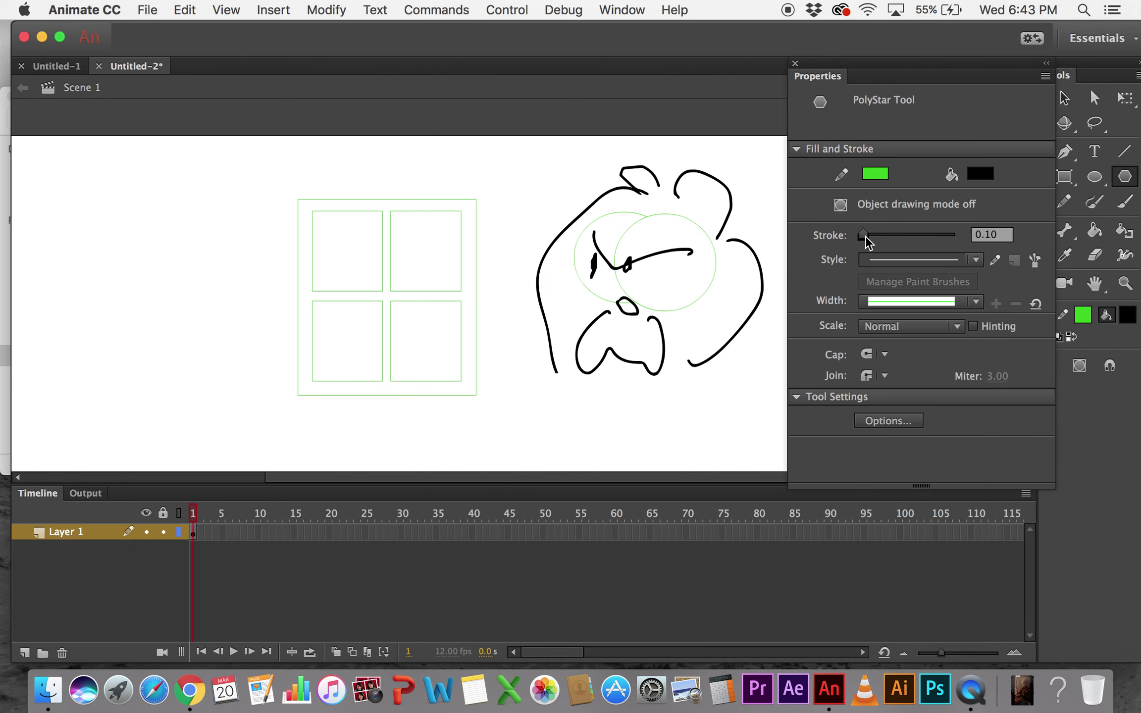
left_click_drag(866, 236, 871, 235)
left_click(795, 64)
- Try drawing a black pentagon with a thick green outline at the stage's upper-right corner, and undo it
left_click(732, 241)
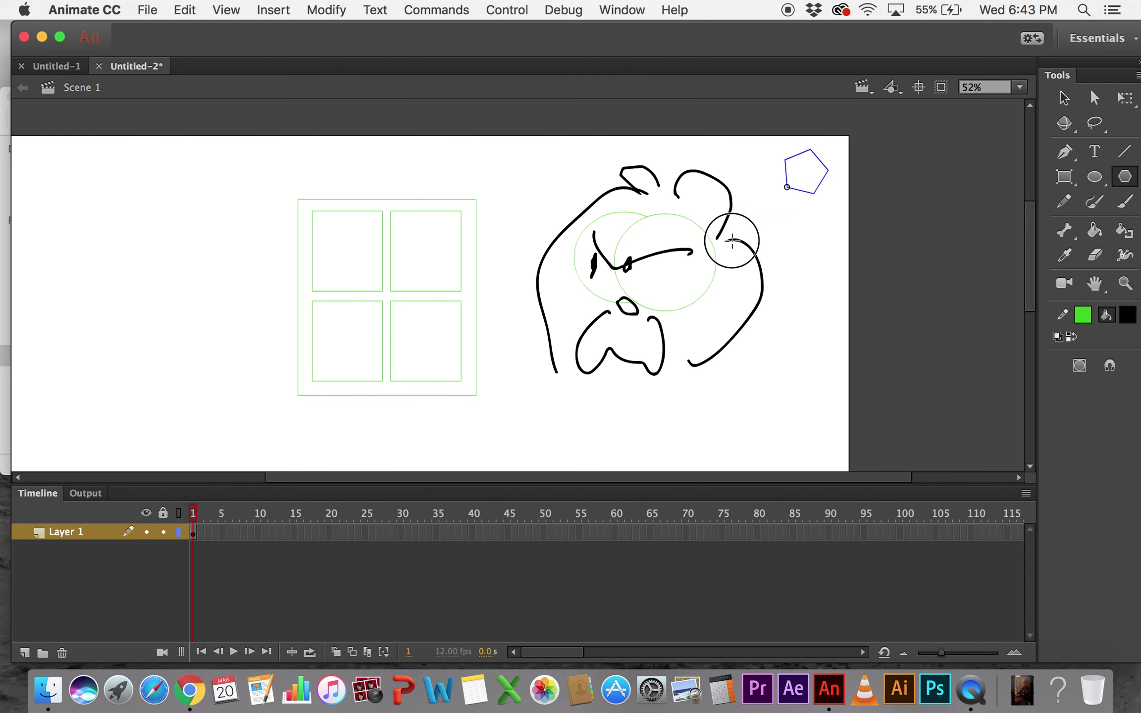
mouse_move(732, 241)
left_mouse_down()
mouse_move(776, 247)
mouse_move(810, 152)
mouse_move(825, 170)
mouse_move(810, 162)
left_mouse_up()
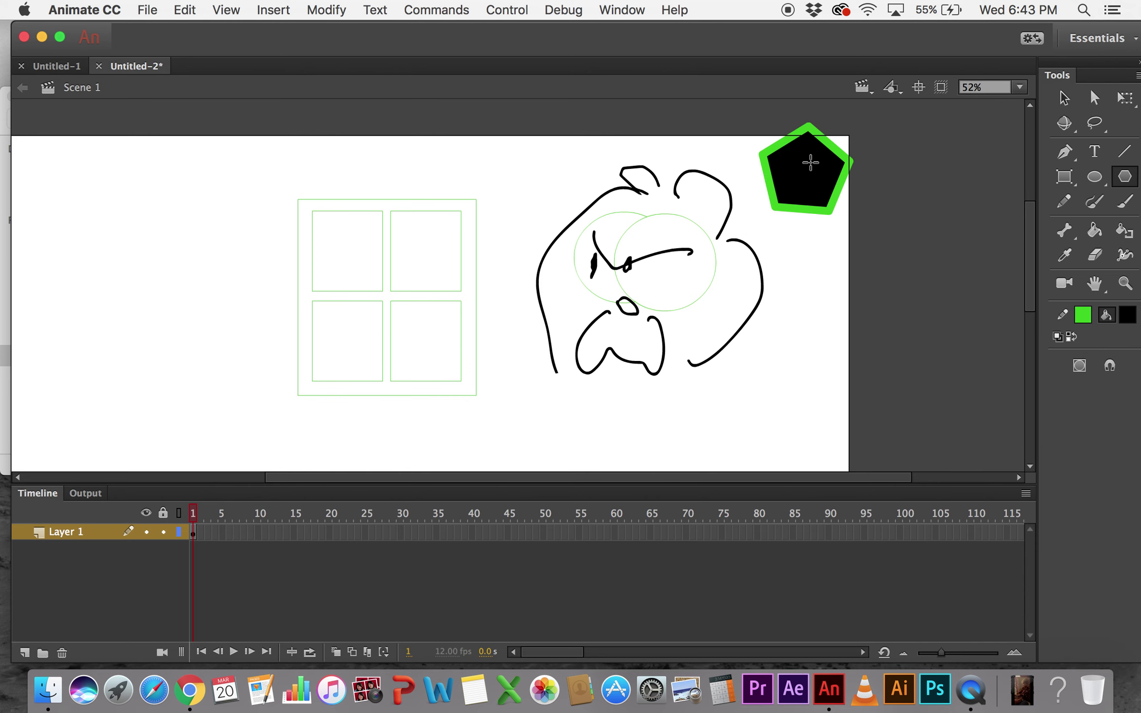
key("super+z")
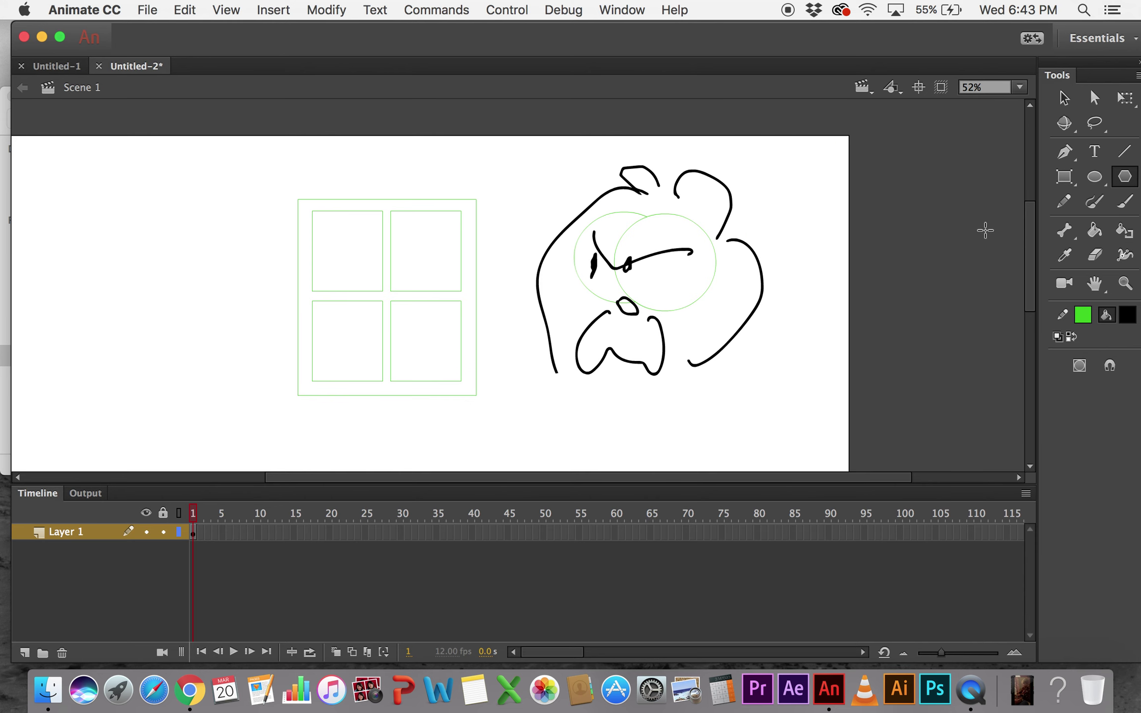
- Dismiss the Paint Brush tip and delete all artwork from the stage
left_click(1064, 209)
left_click(1090, 208)
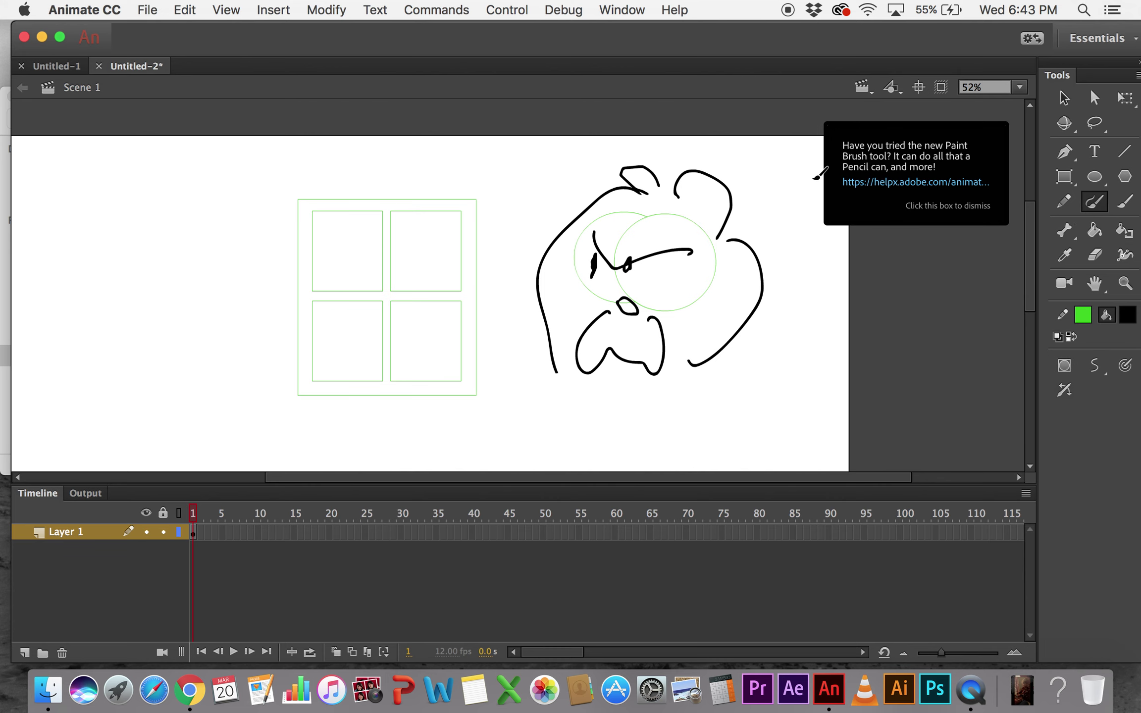
key("b")
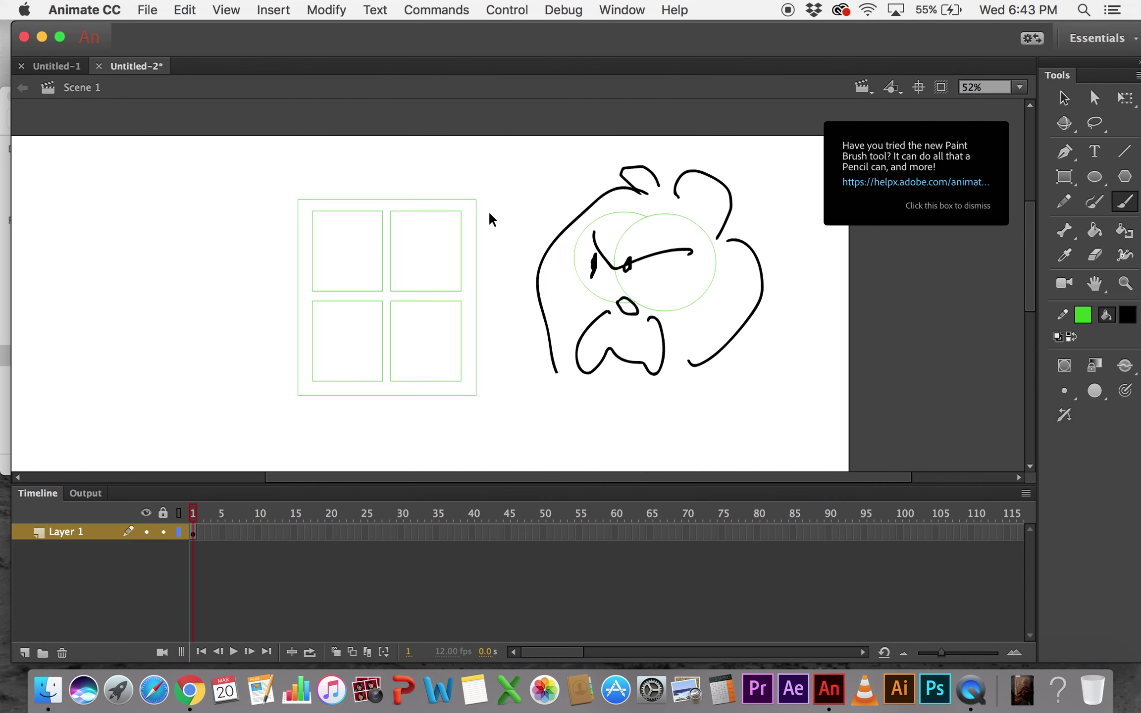
key("super+a")
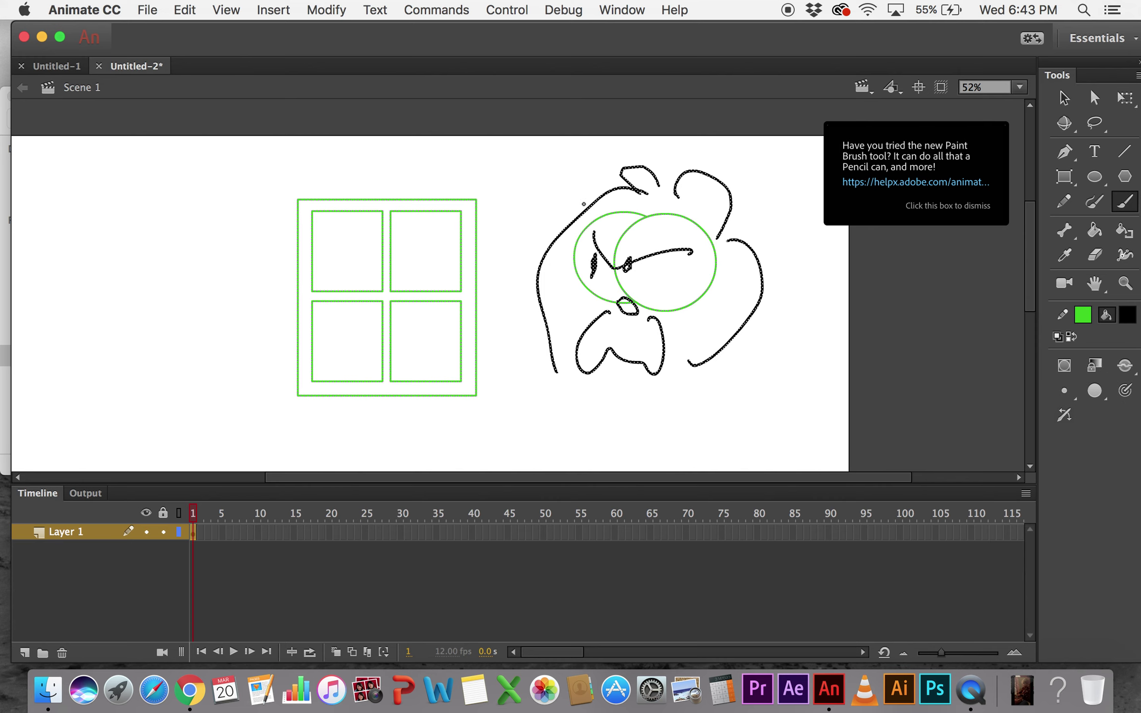
left_click(937, 212)
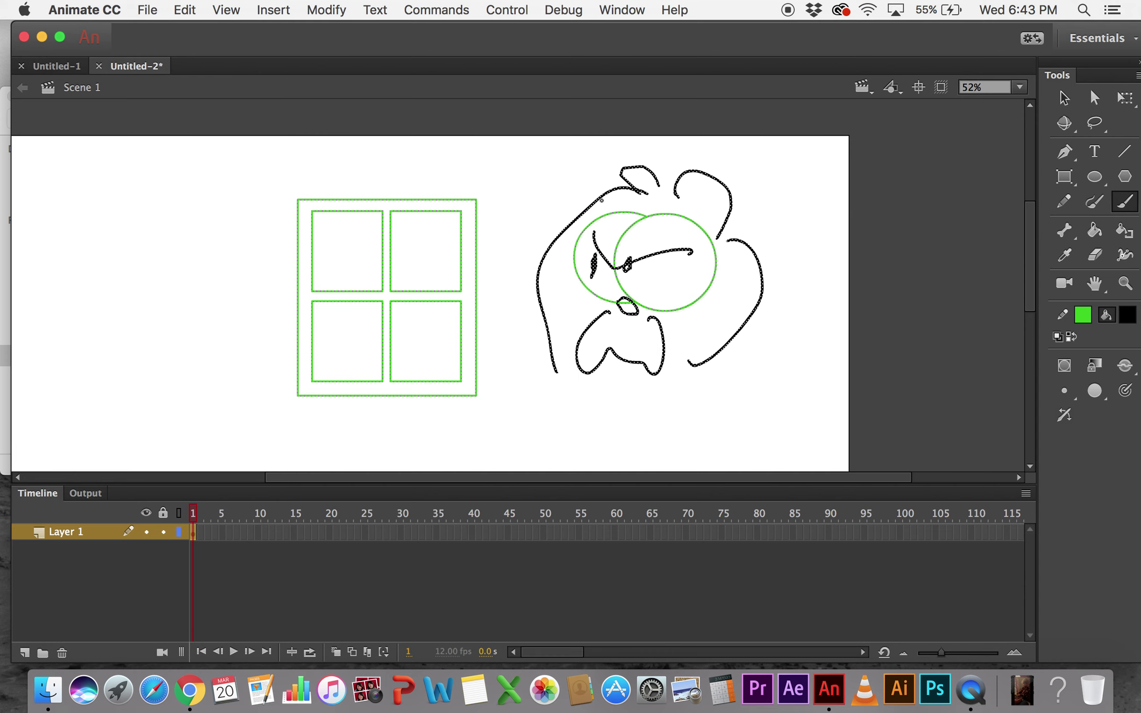
key("BackSpace")
- Tilt the stage view slightly counterclockwise with the Rotation tool, and restore and re-delete all the artwork
key("shift+h")
left_click_drag(522, 281, 541, 266)
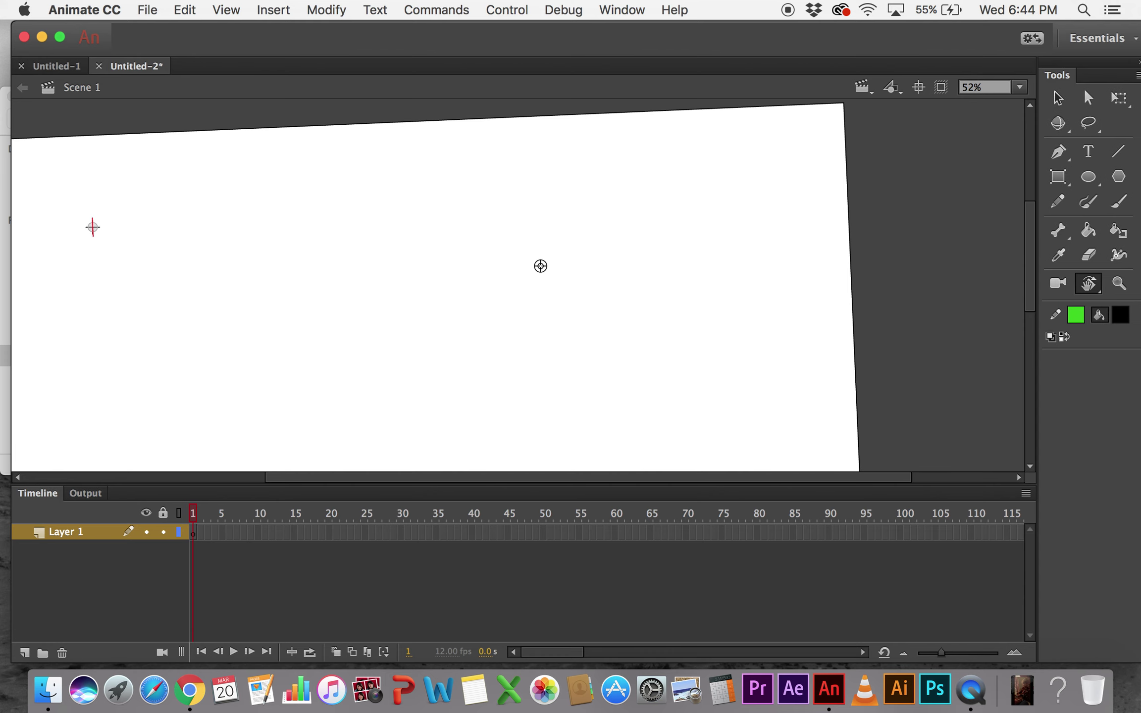
key("super+z")
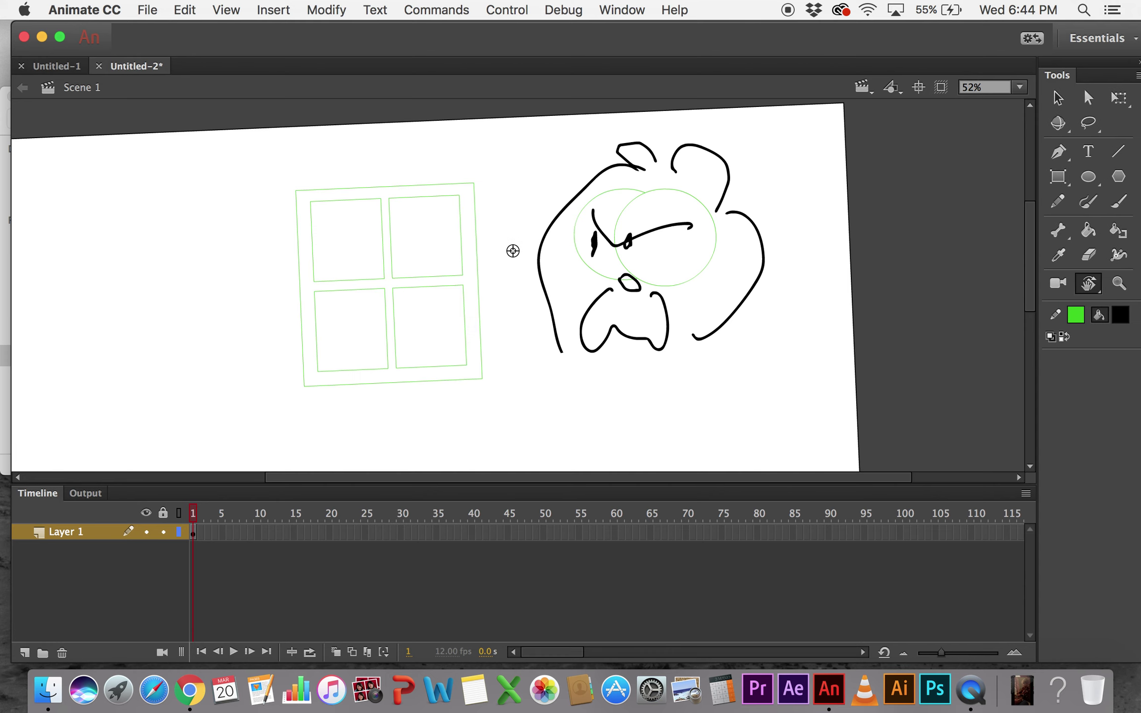
key("super+a")
key("BackSpace")
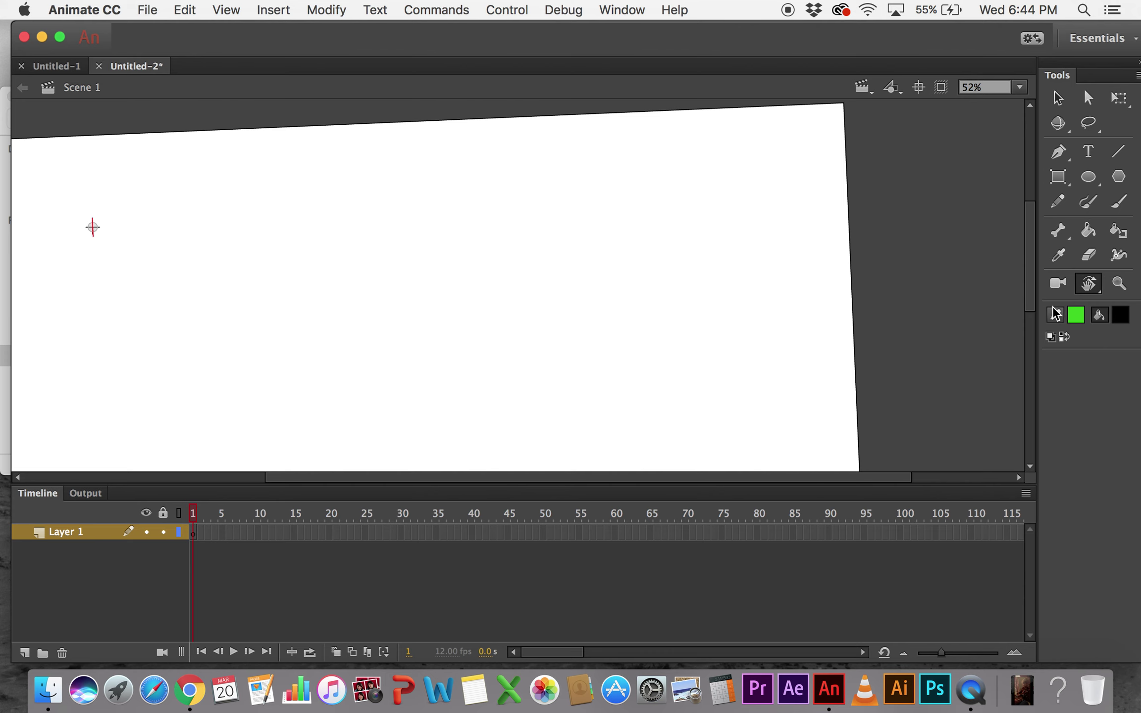
- Pan the stage with the Hand tool and reset the view so the stage is upright and fitted
left_click(1087, 291)
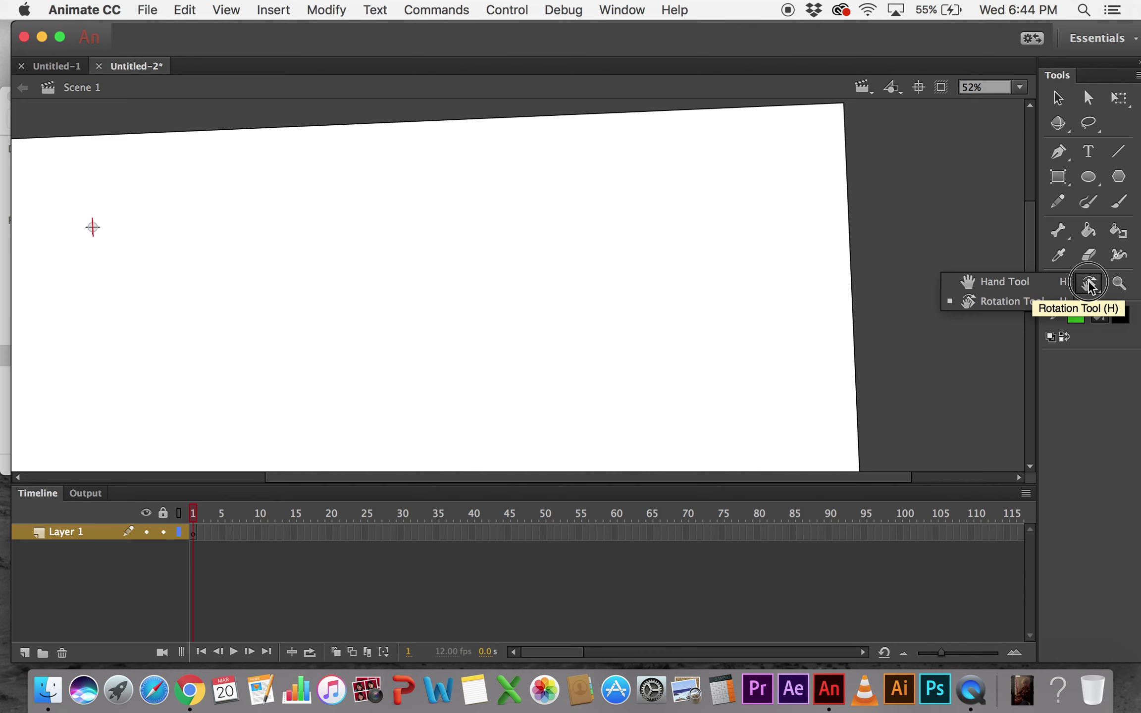
left_click(1002, 281)
left_click_drag(427, 195, 684, 185)
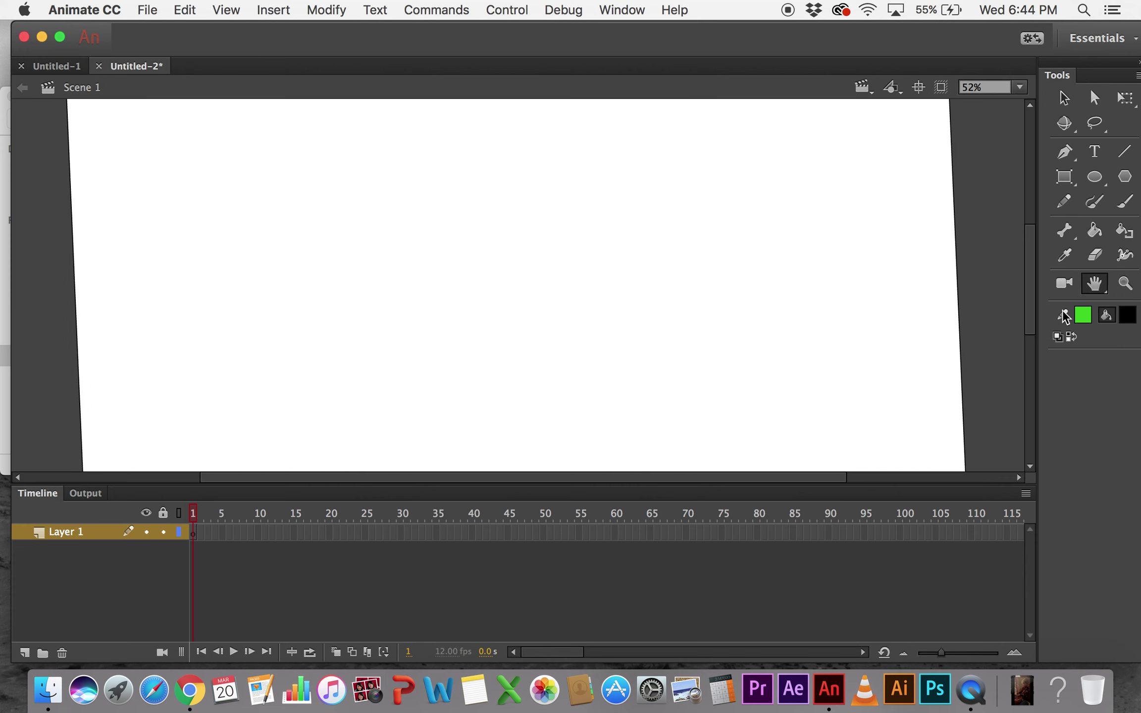
double_click(1094, 285)
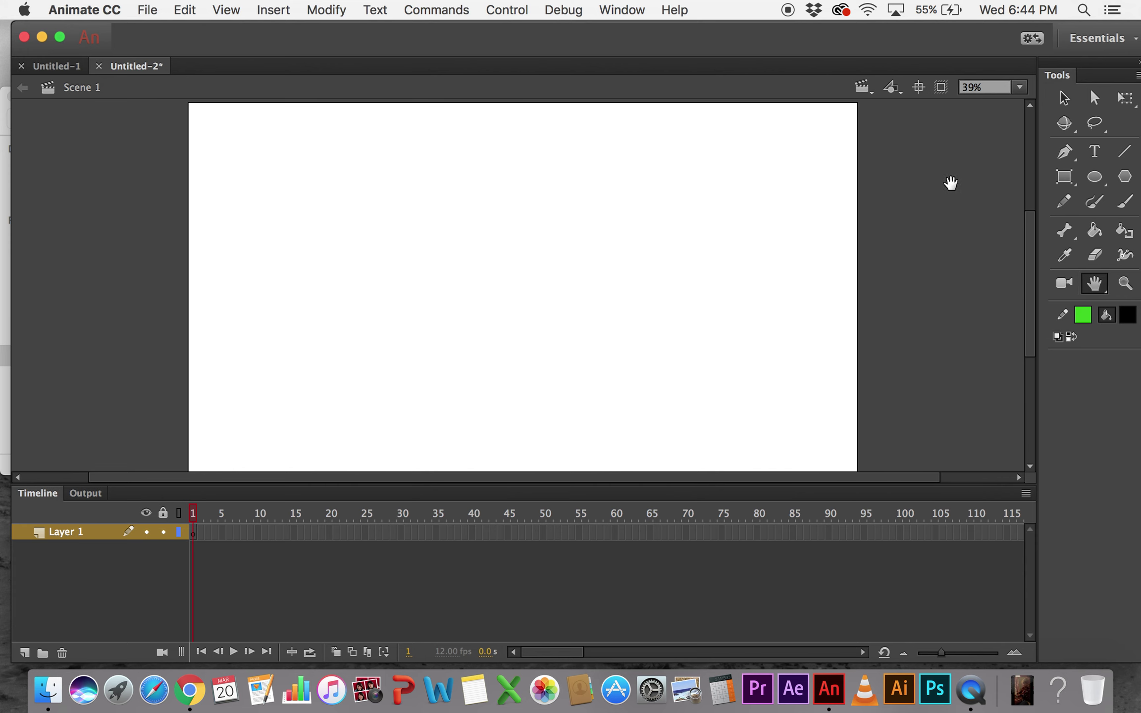
- Paint a pair of touching eyes with pupils and a small mark below them near the stage's upper middle
key("b")
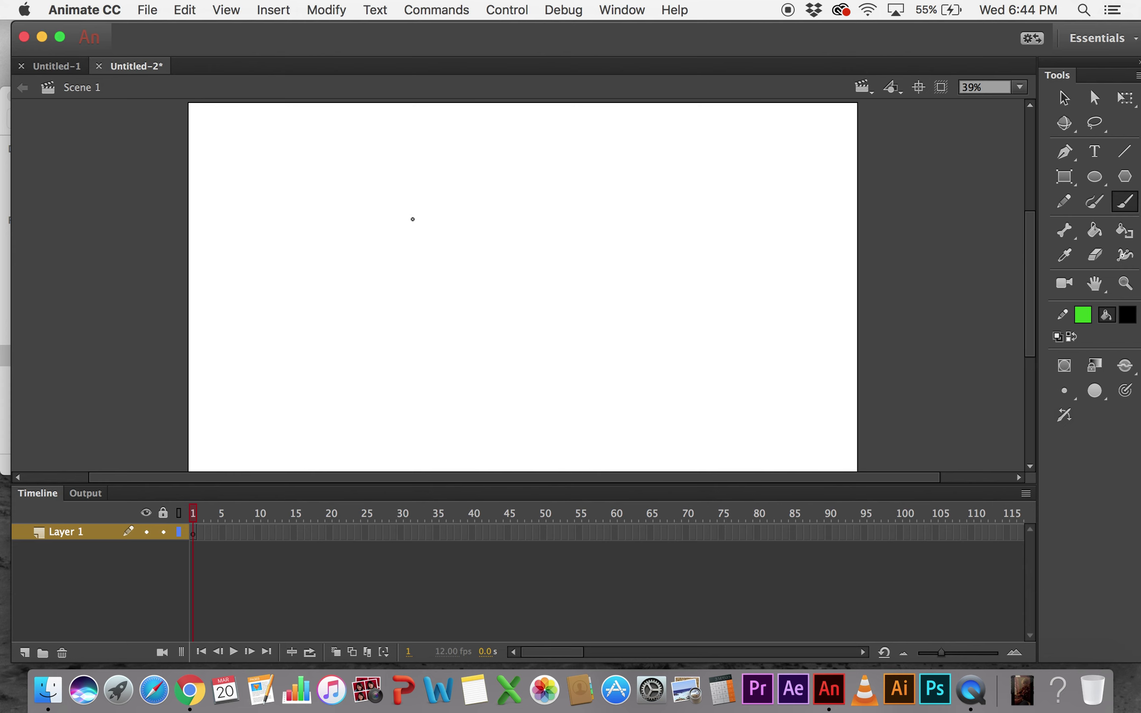
mouse_move(409, 208)
left_mouse_down()
mouse_move(454, 186)
mouse_move(425, 193)
mouse_move(484, 186)
mouse_move(452, 194)
left_mouse_up()
left_click_drag(480, 201, 478, 200)
left_click_drag(457, 233, 466, 234)
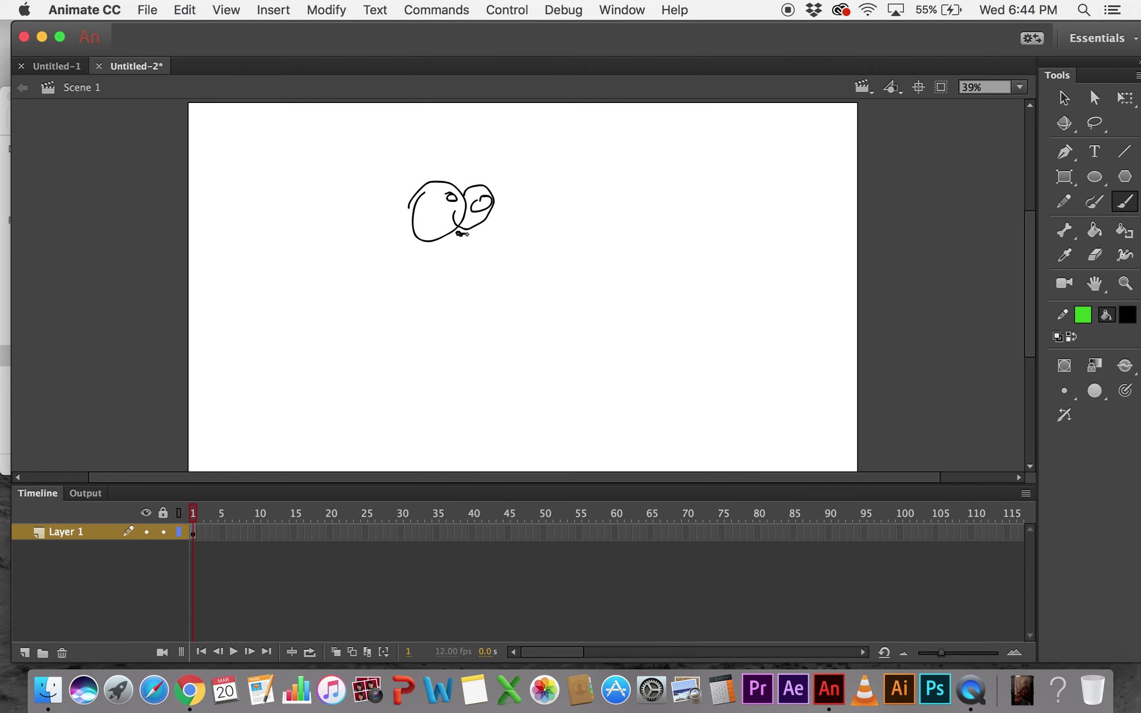
- Paint a smaller pair of eyes with pupils to the right of the first pair, and delete everything on the stage
key("z")
mouse_move(389, 152)
left_mouse_down()
mouse_move(573, 300)
mouse_move(669, 292)
mouse_move(623, 272)
left_mouse_up()
key("b")
mouse_move(676, 233)
left_mouse_down()
mouse_move(731, 227)
mouse_move(684, 282)
mouse_move(707, 240)
left_mouse_up()
mouse_move(654, 258)
left_mouse_down()
mouse_move(644, 265)
mouse_move(654, 260)
left_mouse_up()
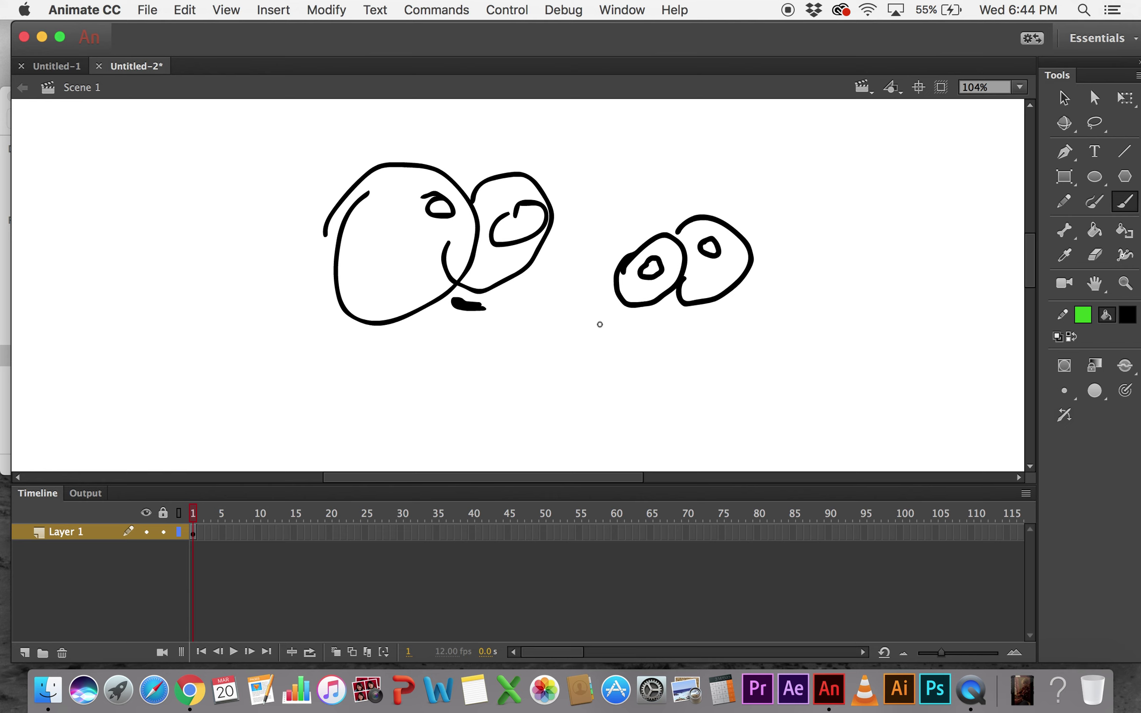
key("super+a")
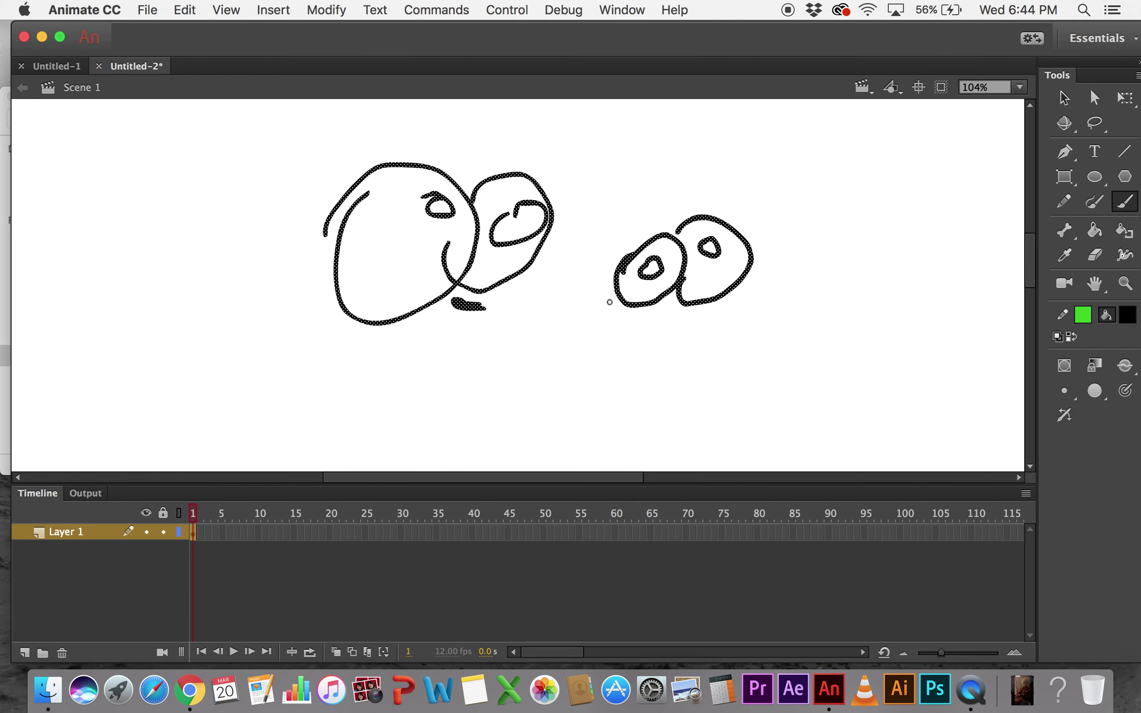
key("Delete")
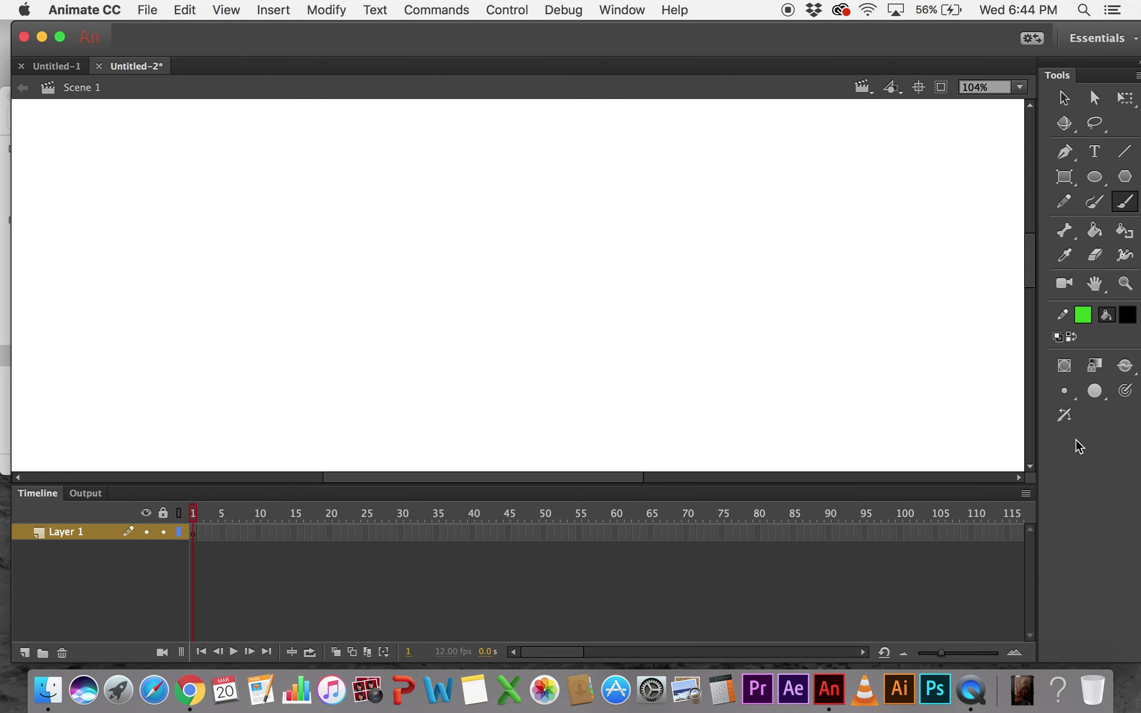
- Turn on pressure sensitivity for the brush and choose the third-smallest brush size
left_click(1125, 392)
left_click(1066, 392)
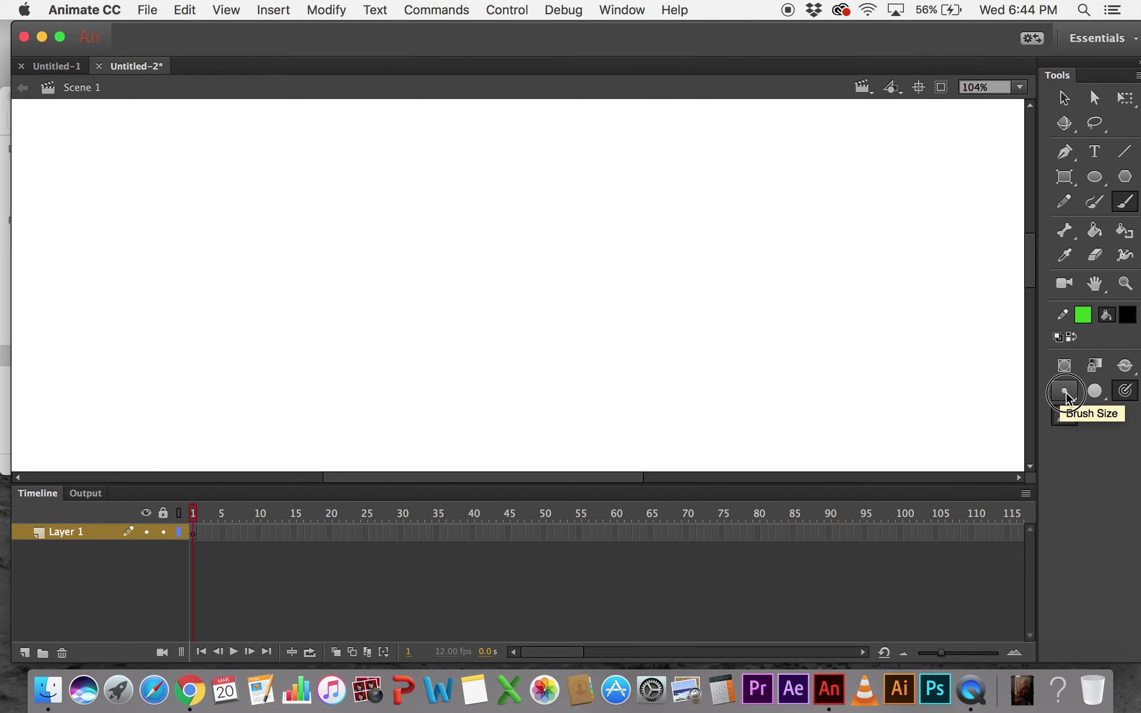
left_click(1014, 427)
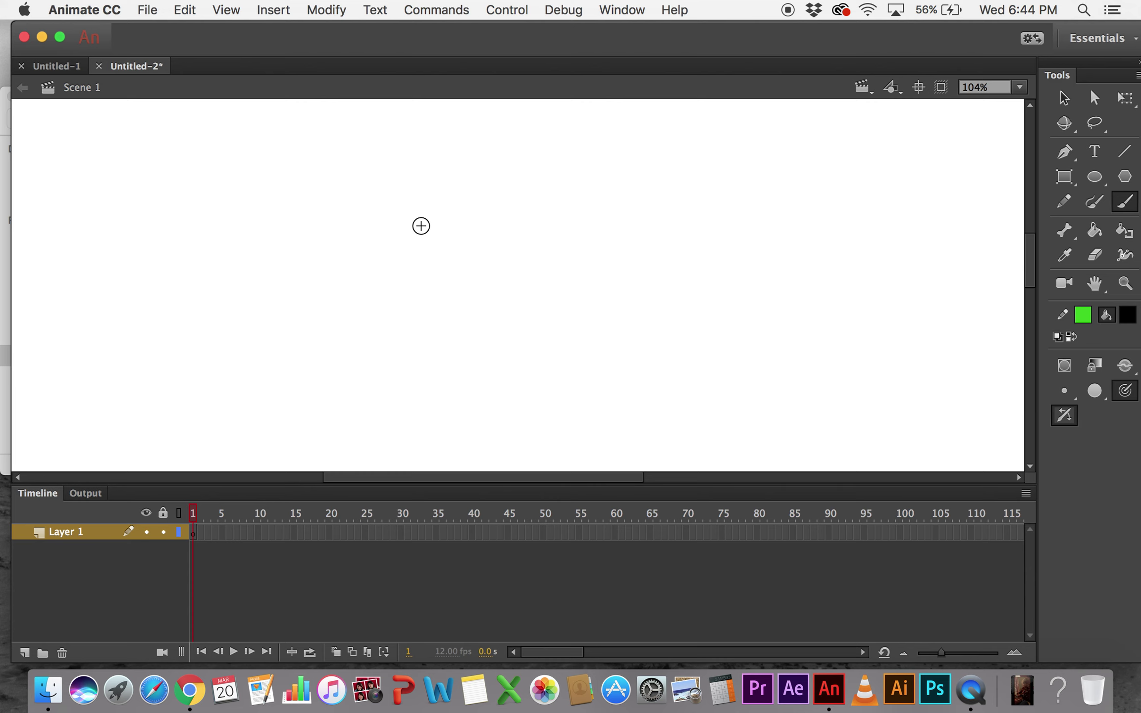
- Try painting long curving strokes of varying thickness across the stage, and delete them all
mouse_move(365, 233)
left_mouse_down()
mouse_move(388, 240)
mouse_move(471, 214)
mouse_move(554, 223)
mouse_move(480, 312)
mouse_move(759, 176)
mouse_move(759, 297)
left_mouse_up()
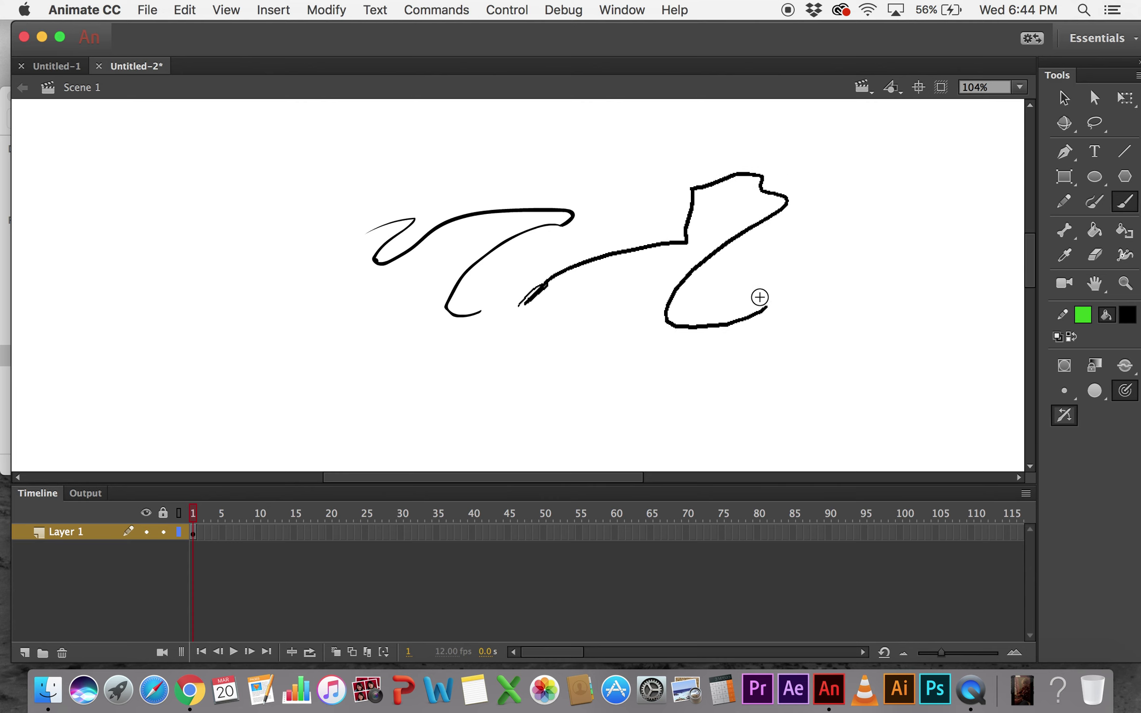
left_click_drag(593, 171, 436, 262)
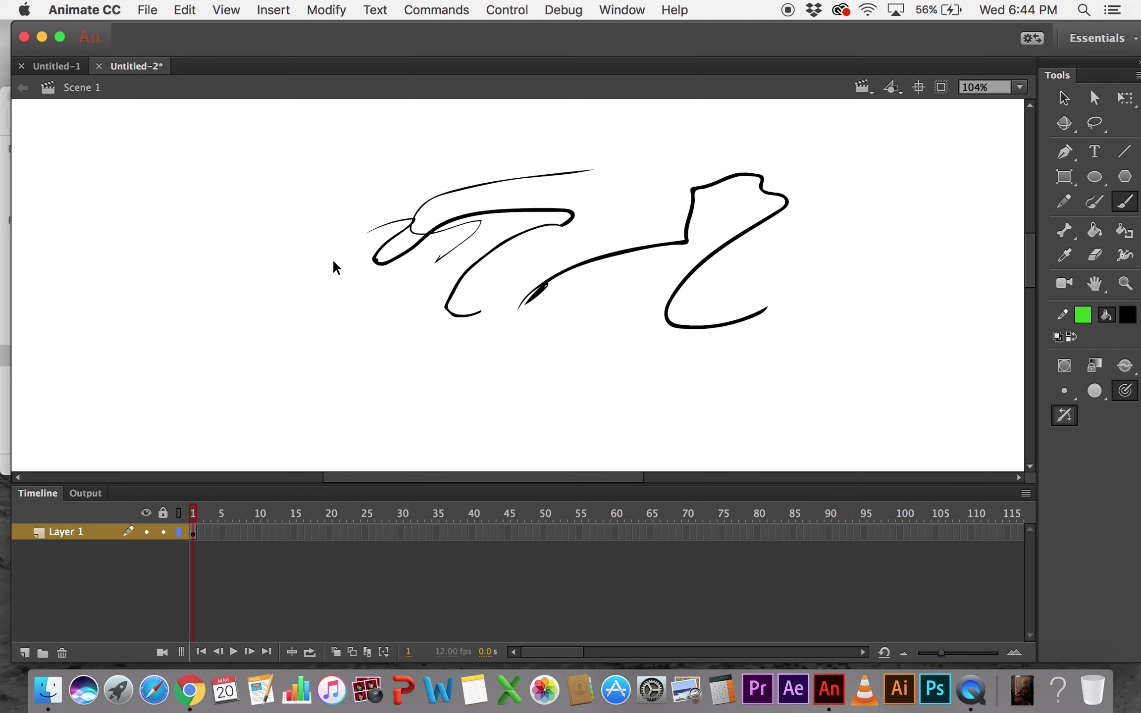
key("super+a")
key("Delete")
- Try painting a rough circle on the empty stage, and delete it
mouse_move(319, 237)
left_mouse_down()
mouse_move(375, 201)
mouse_move(320, 236)
left_mouse_up()
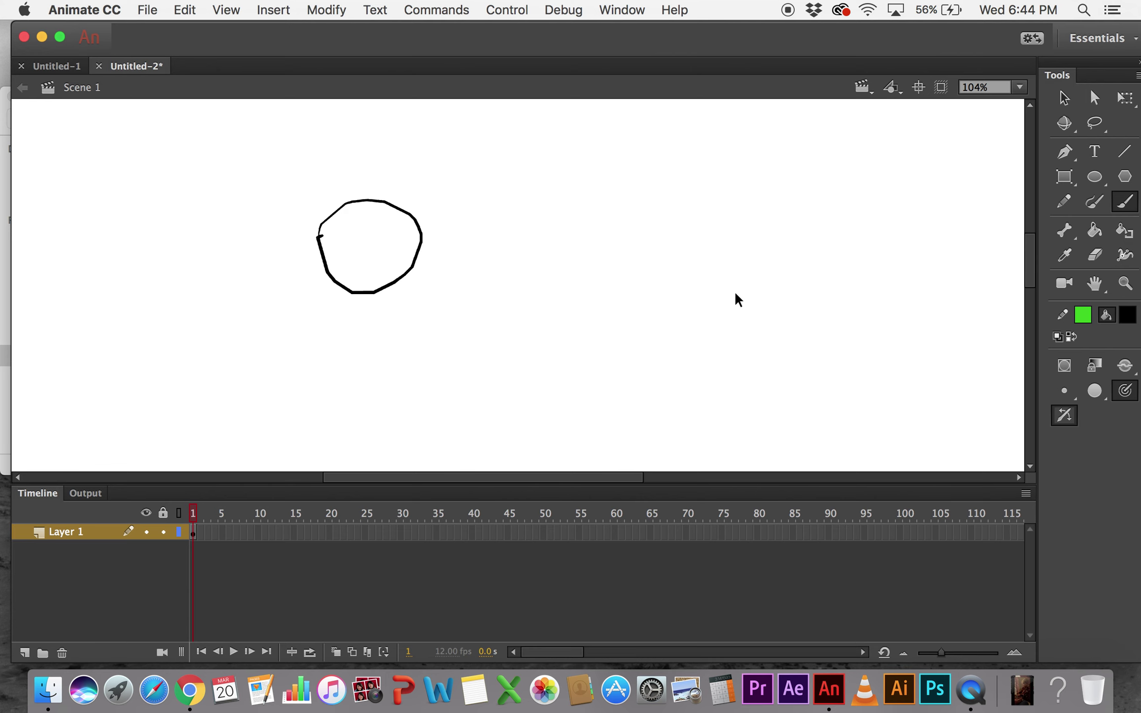
key("super+a")
key("Delete")
- Choose the sixth-smallest brush size, and paint two overlapping eyes with pupils and loose curving strokes around them
left_click(1065, 391)
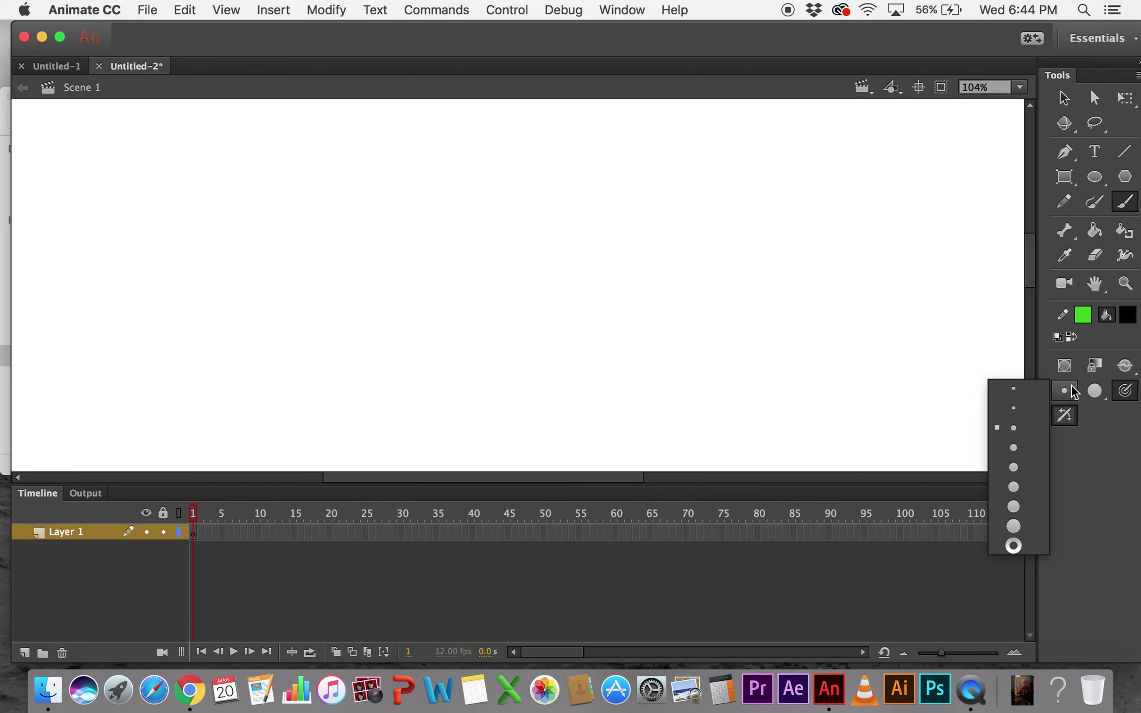
left_click(1021, 486)
mouse_move(400, 231)
left_mouse_down()
mouse_move(471, 200)
mouse_move(435, 206)
mouse_move(452, 217)
mouse_move(430, 214)
mouse_move(467, 221)
mouse_move(473, 199)
mouse_move(521, 225)
mouse_move(483, 218)
left_mouse_up()
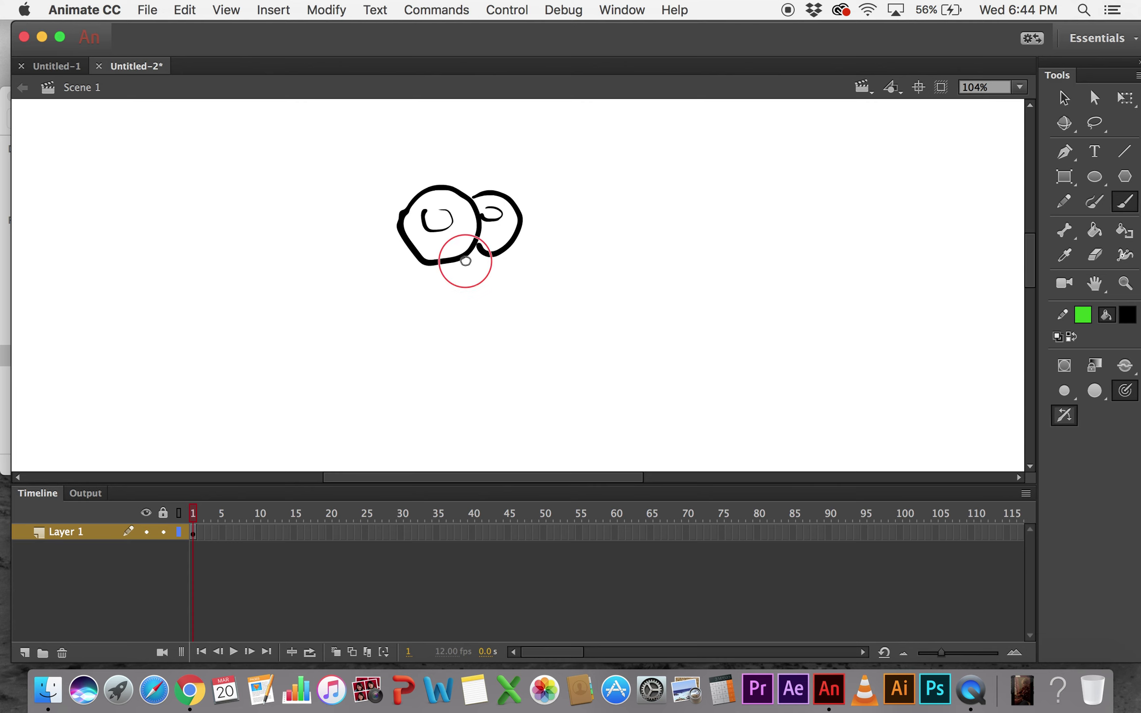
mouse_move(465, 261)
left_mouse_down()
mouse_move(404, 351)
mouse_move(396, 304)
left_mouse_up()
mouse_move(367, 234)
left_mouse_down()
mouse_move(270, 334)
mouse_move(454, 379)
mouse_move(673, 200)
mouse_move(728, 295)
mouse_move(849, 287)
mouse_move(552, 194)
mouse_move(530, 359)
left_mouse_up()
- Paint magnified wavy, looping brush strokes of varying thickness in the empty area beside the existing scribbles
key("z")
left_click(599, 305, "alt")
left_click(592, 305, "alt")
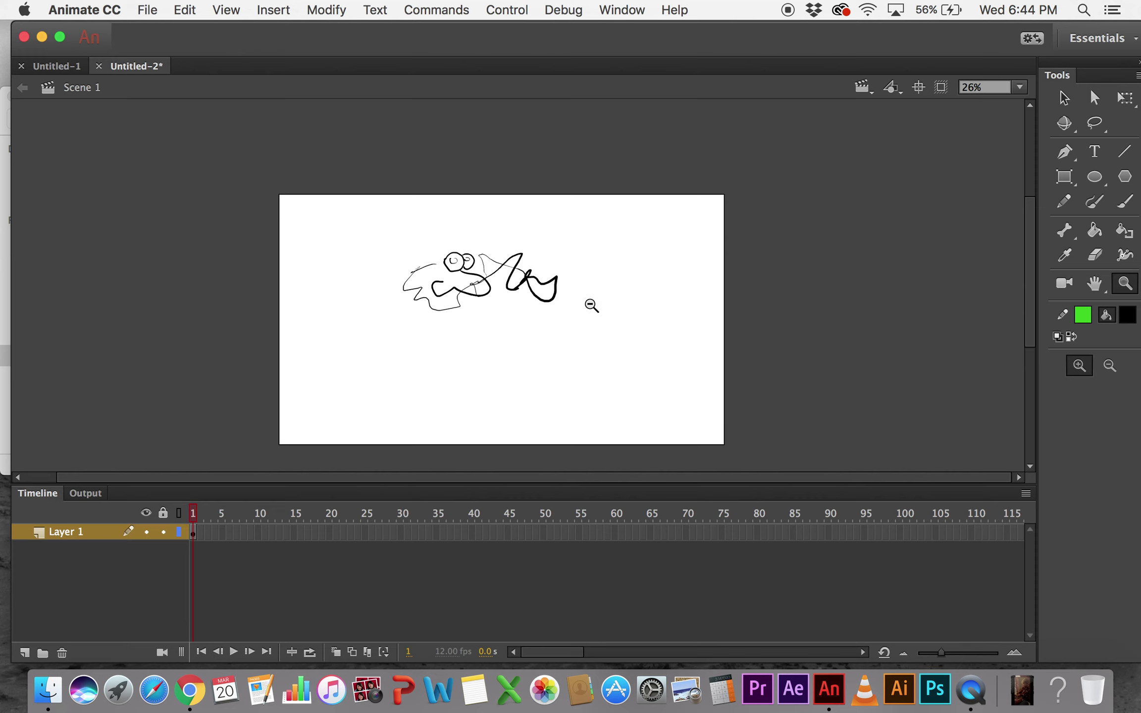
left_click_drag(531, 248, 614, 285)
key("b")
mouse_move(425, 290)
left_mouse_down()
mouse_move(475, 254)
mouse_move(662, 265)
mouse_move(641, 377)
mouse_move(783, 326)
left_mouse_up()
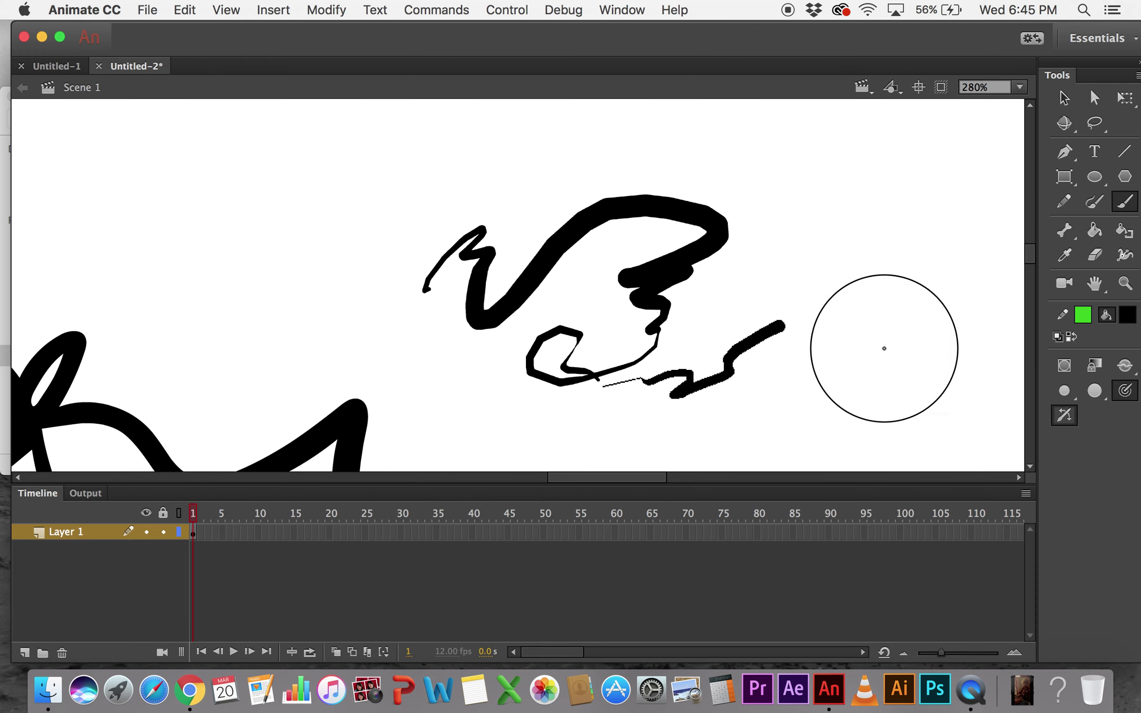
left_click_drag(884, 348, 886, 348)
mouse_move(254, 204)
left_mouse_down()
mouse_move(243, 217)
mouse_move(341, 267)
left_mouse_up()
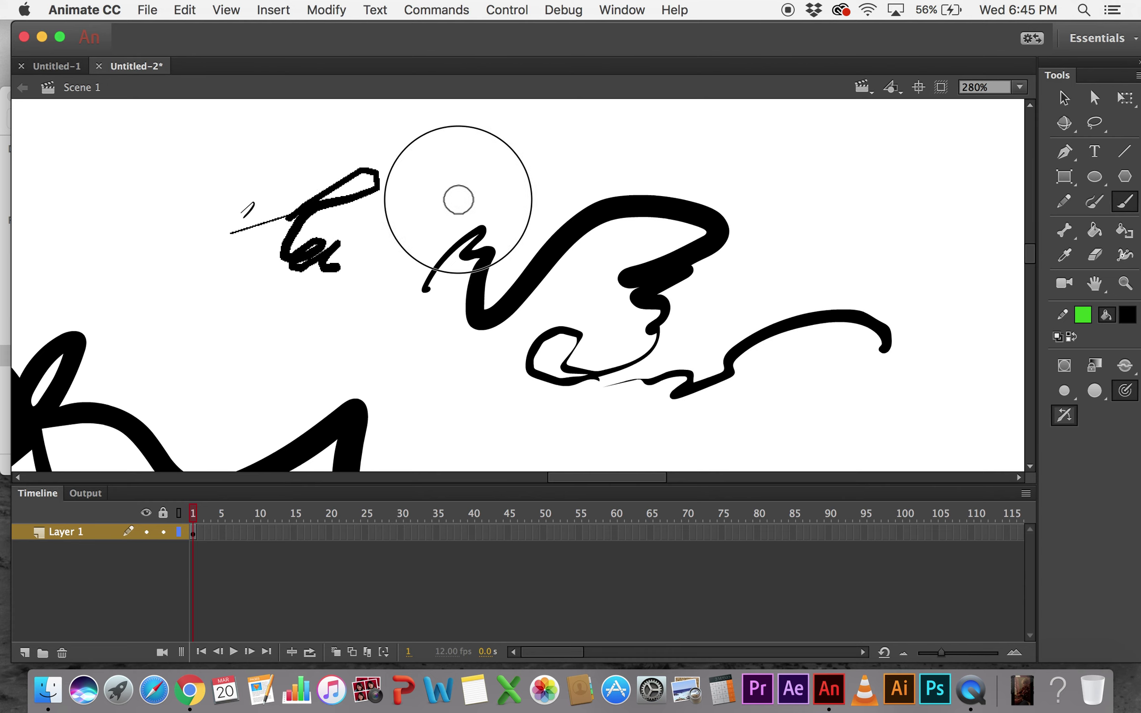
left_click_drag(458, 199, 512, 163)
mouse_move(516, 155)
left_mouse_down()
mouse_move(456, 184)
mouse_move(277, 326)
mouse_move(283, 339)
left_mouse_up()
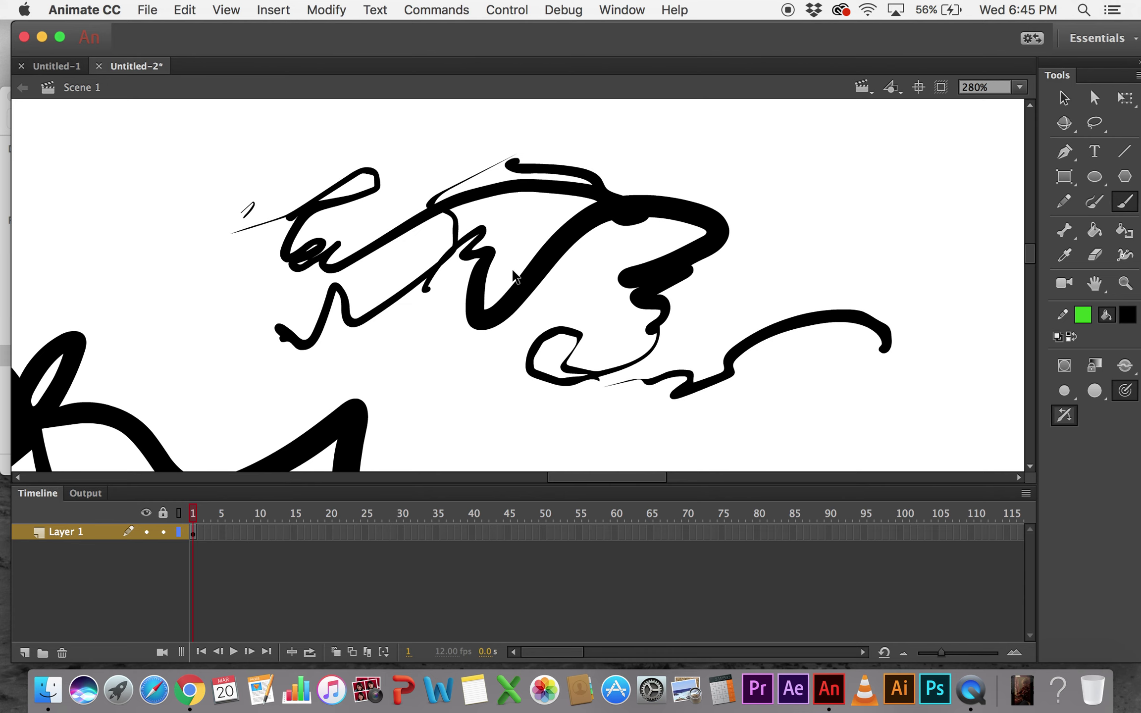
key("super+a")
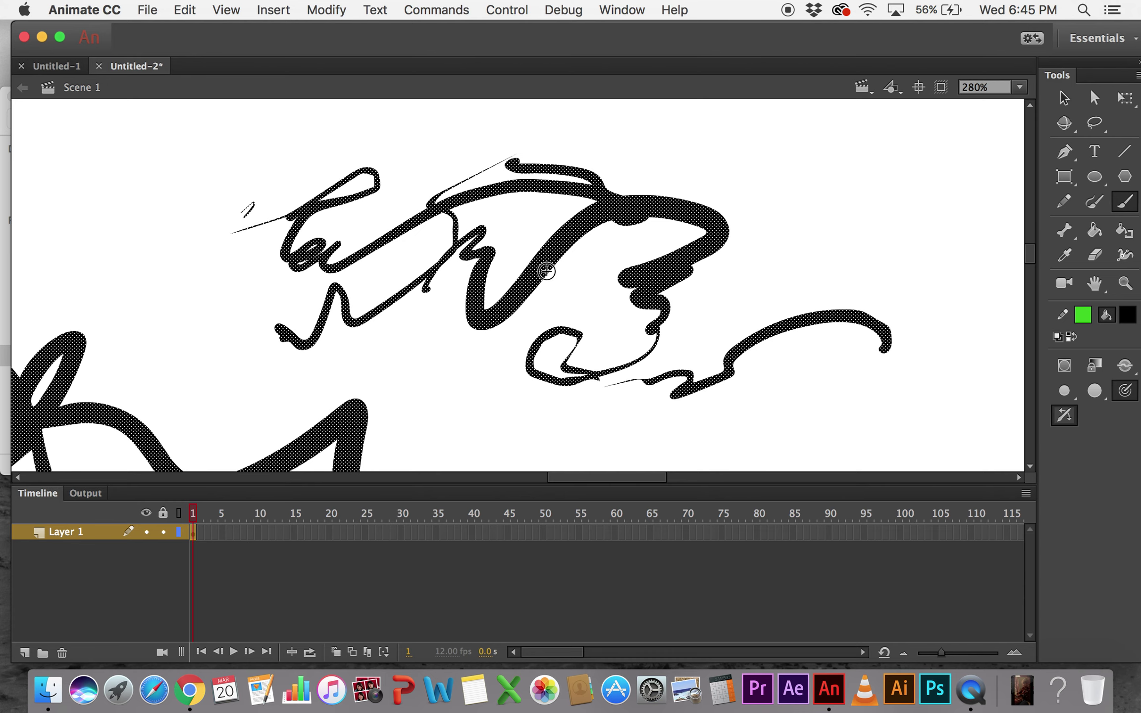
left_click(563, 255)
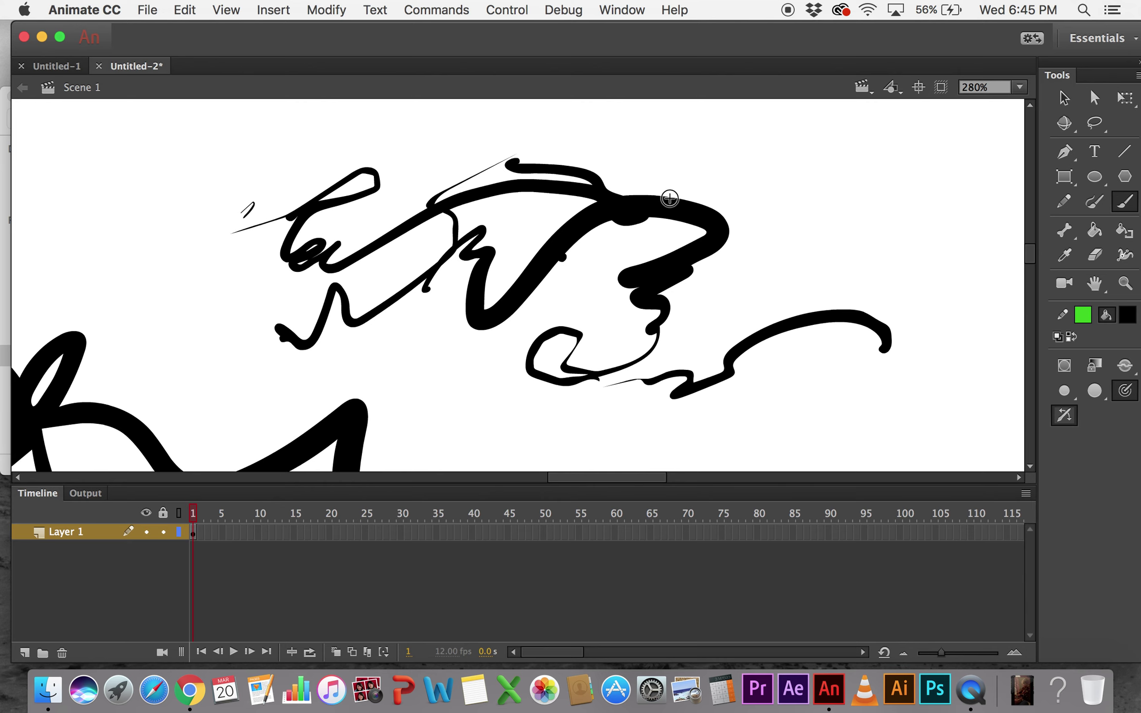
- Paint a curved eyebrow stroke with a small rough circle beneath it above the scribbles
left_click_drag(660, 211, 546, 459)
left_click_drag(299, 247, 526, 195)
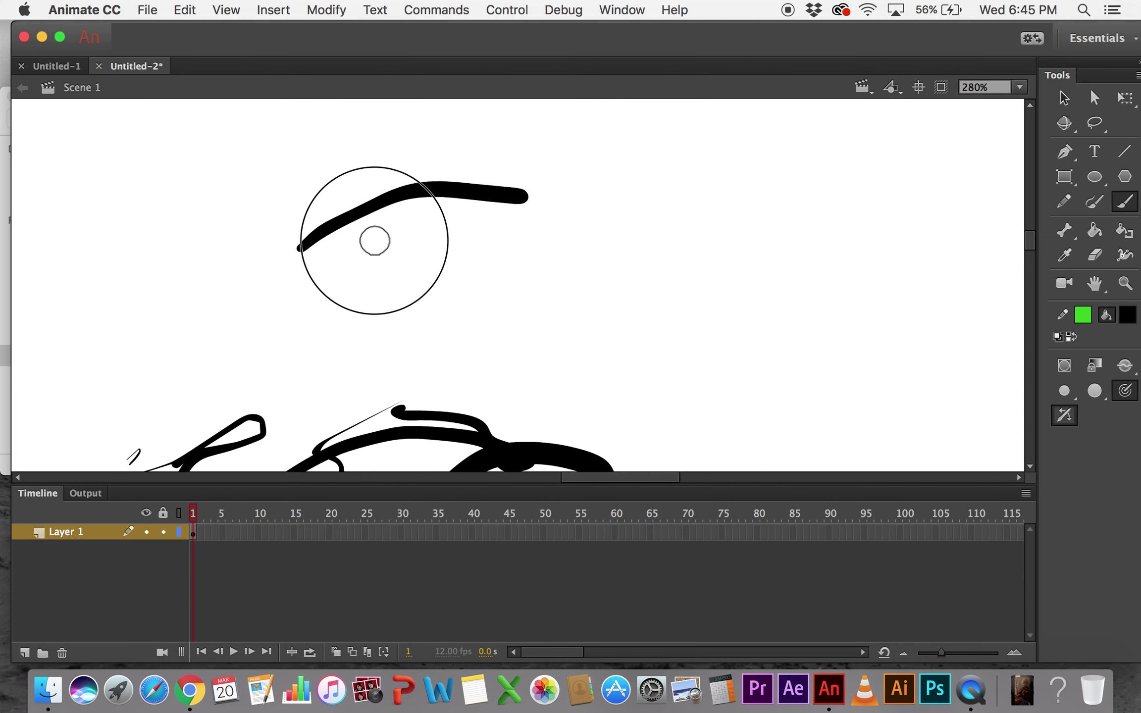
left_click_drag(375, 239, 389, 223)
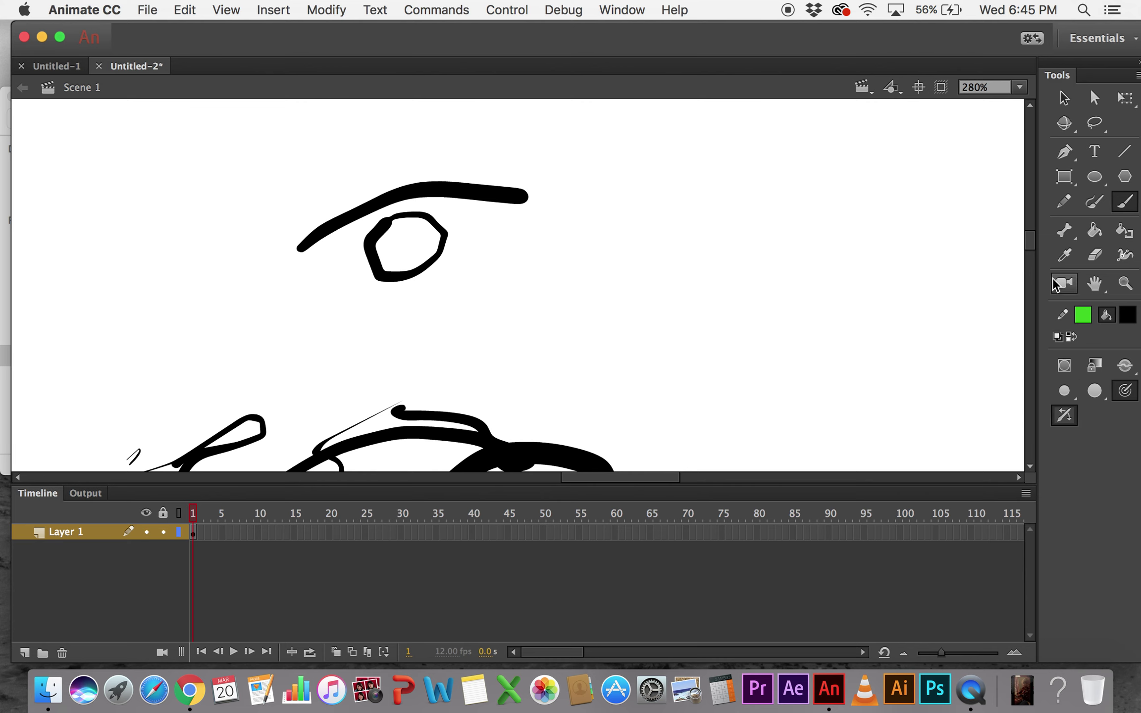
- Set the fill color to teal 2BBCBE using the full Color Picker
left_click(1083, 317)
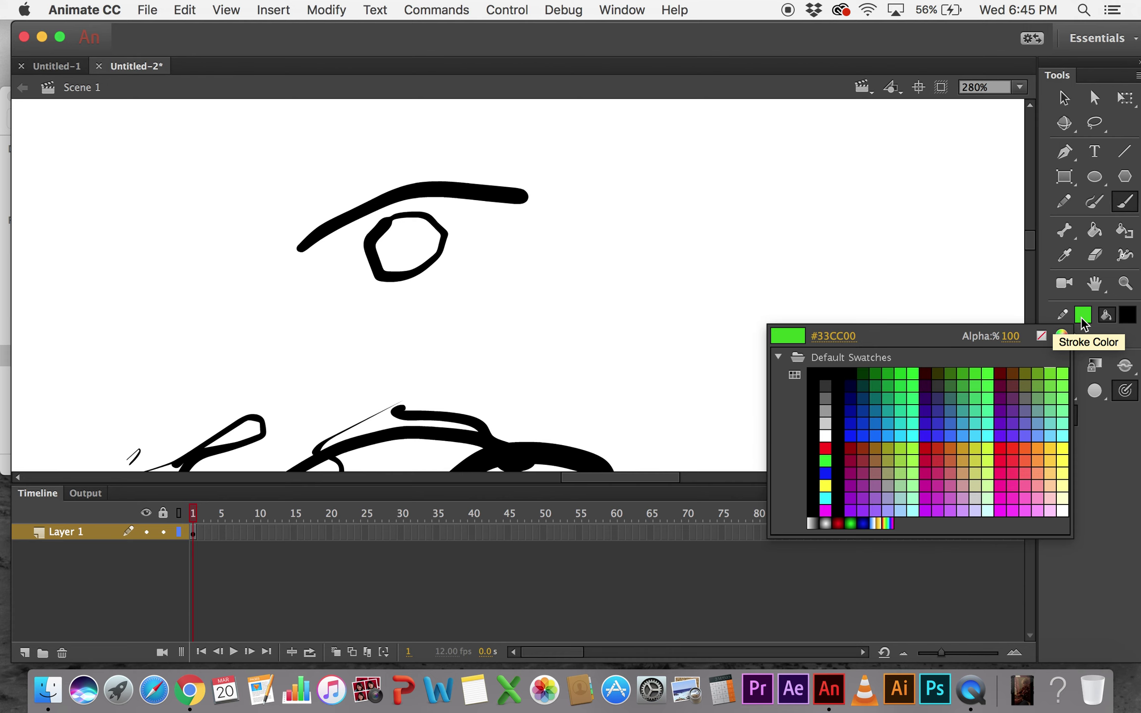
left_click(1083, 316)
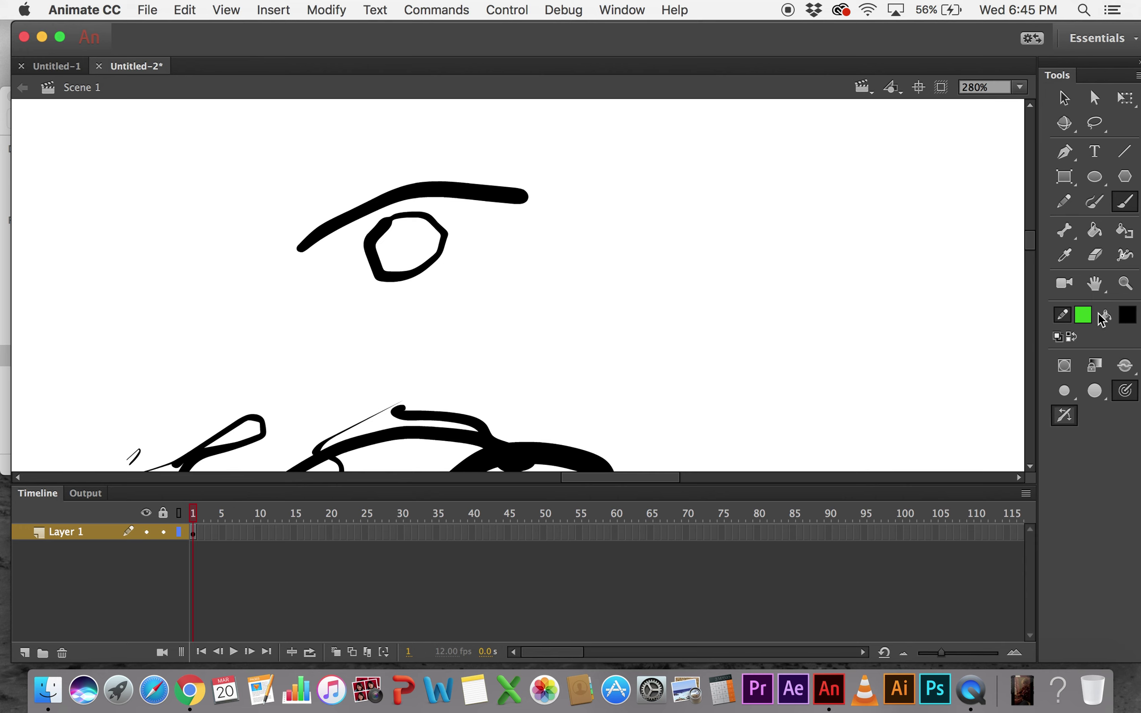
left_click(1128, 315)
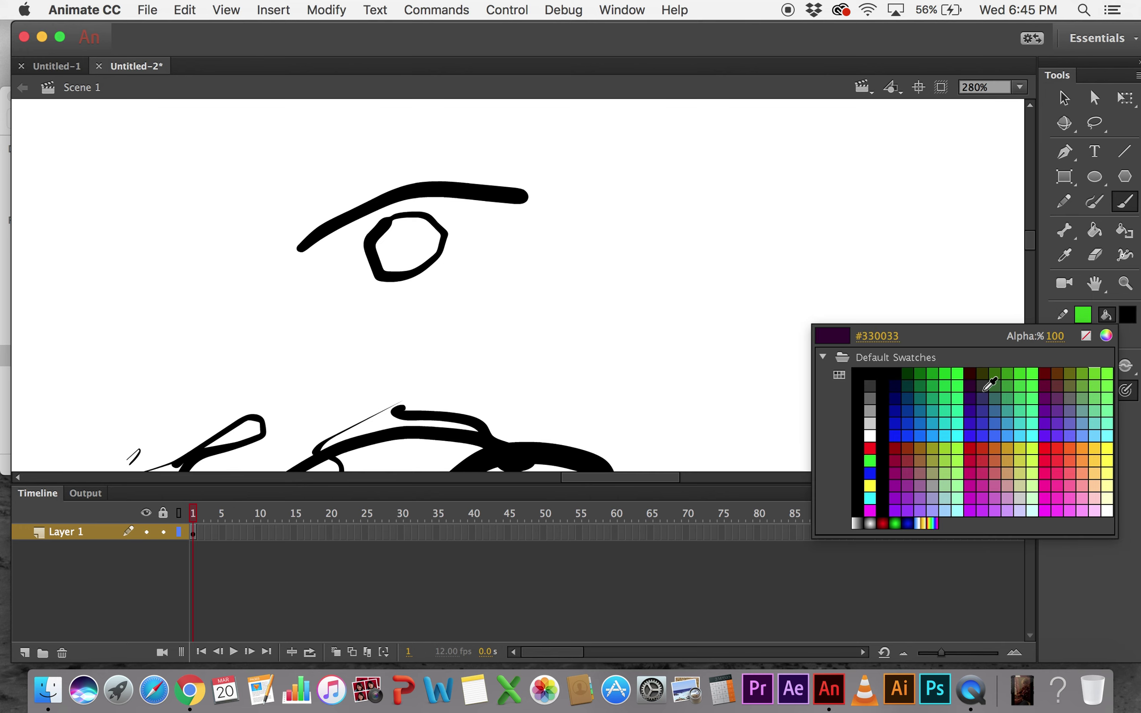
left_click(1105, 336)
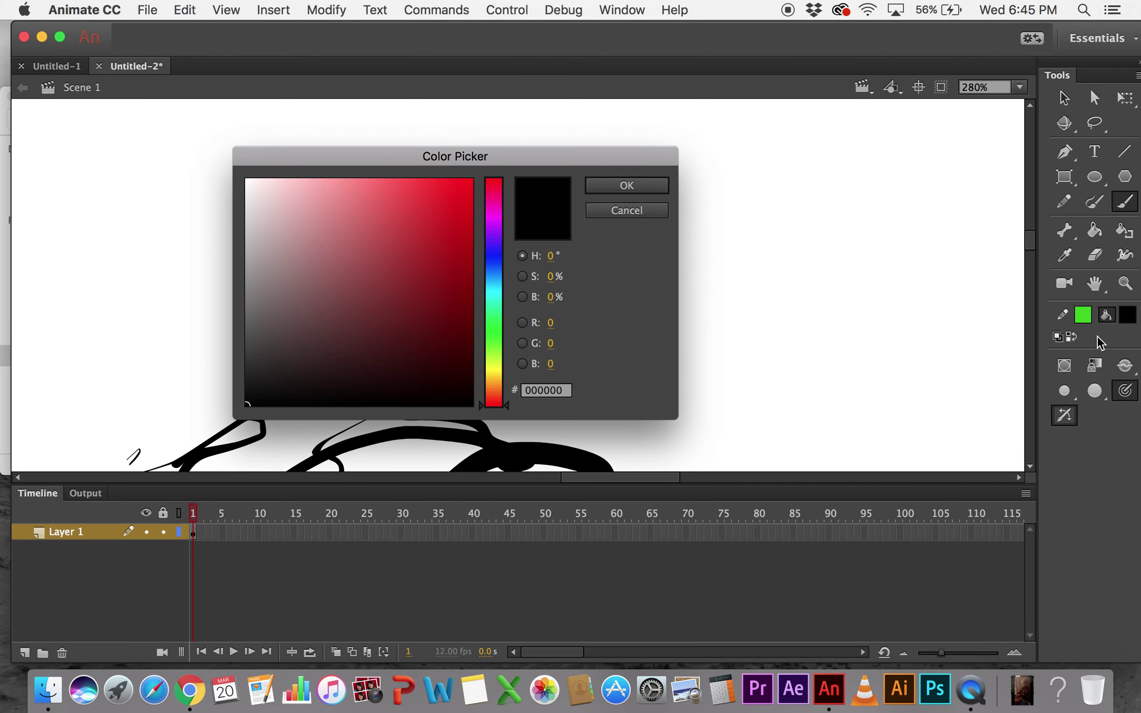
left_click_drag(493, 341, 487, 174)
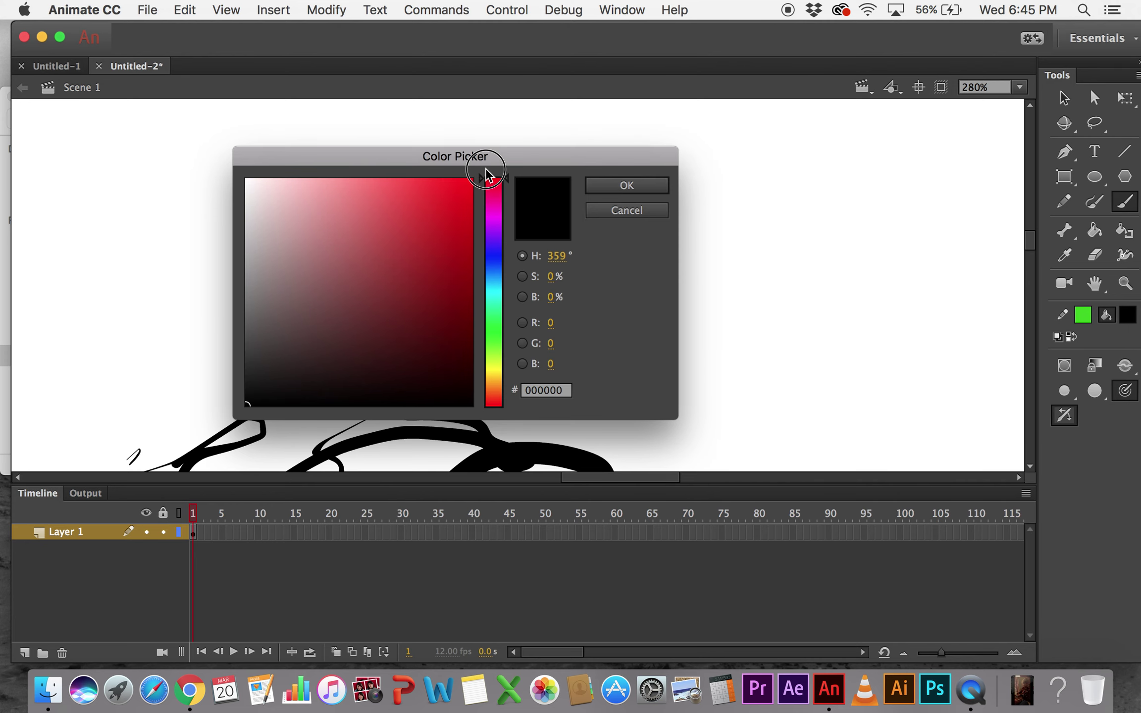
left_click(494, 297)
left_click(418, 237)
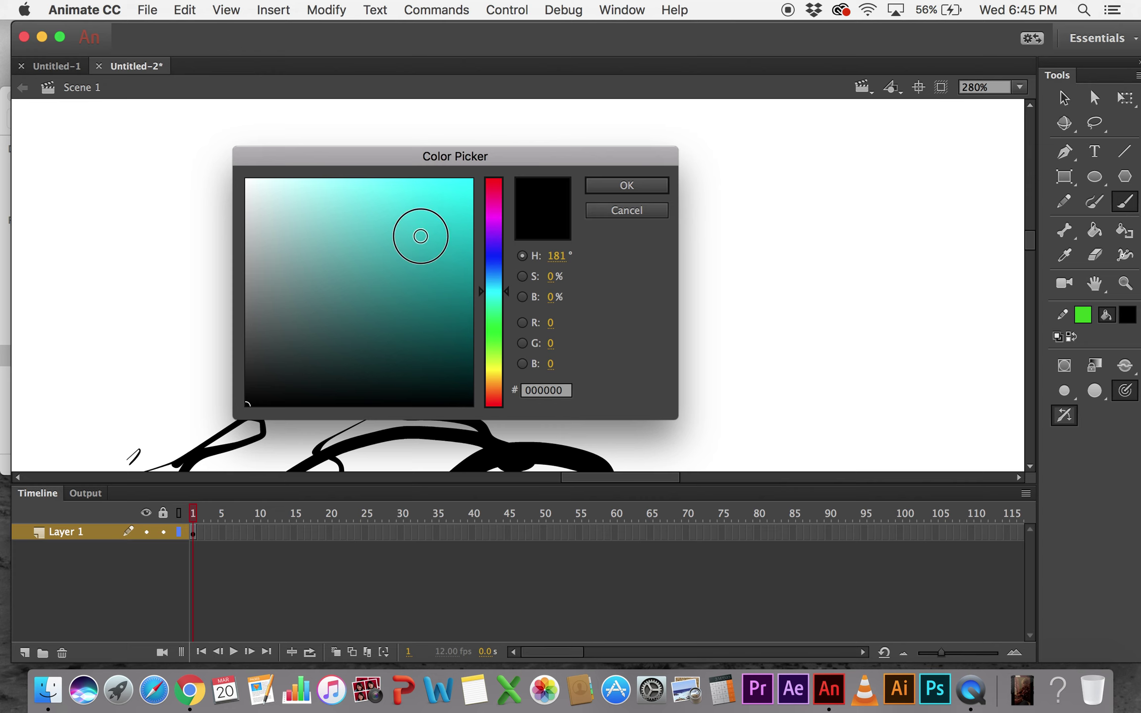
left_click(639, 187)
- Paint a solid teal blob beside the eye and a small teal smiley face to its right
mouse_move(519, 252)
left_mouse_down()
mouse_move(552, 232)
mouse_move(472, 280)
mouse_move(540, 298)
mouse_move(501, 276)
mouse_move(492, 296)
mouse_move(540, 262)
mouse_move(543, 245)
left_mouse_up()
left_click_drag(625, 194, 680, 184)
left_click(666, 155)
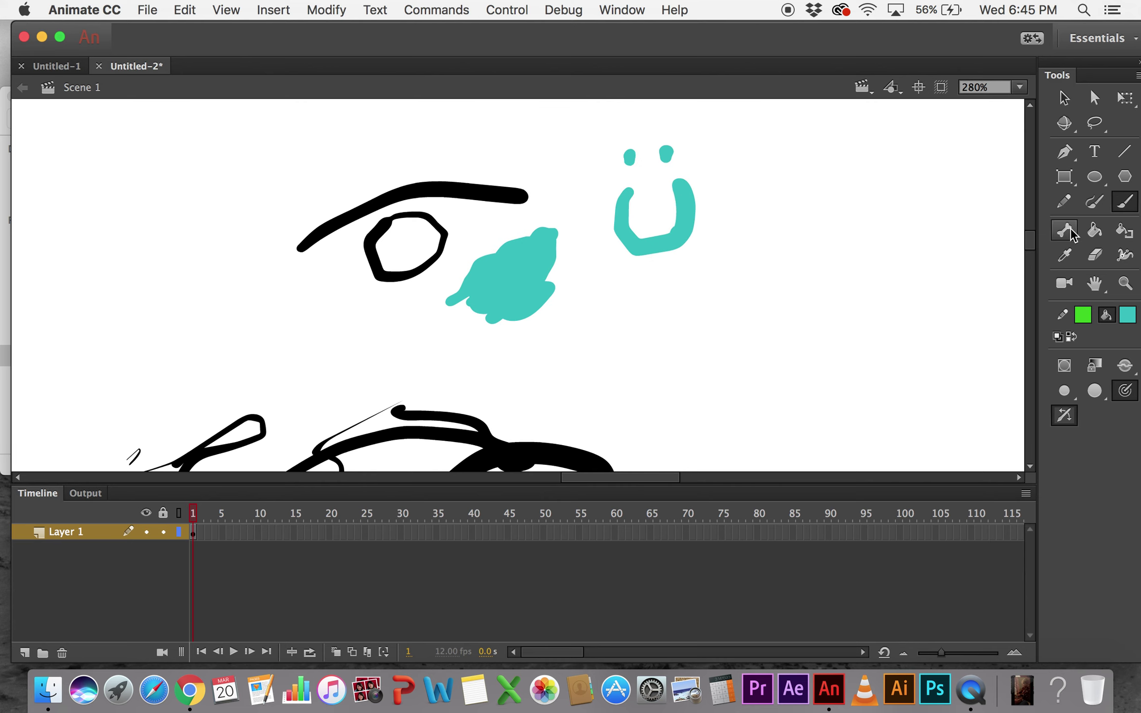
- Sample black from the thick scribble below the eye as the fill color with the Eyedropper tool
left_click(1095, 232)
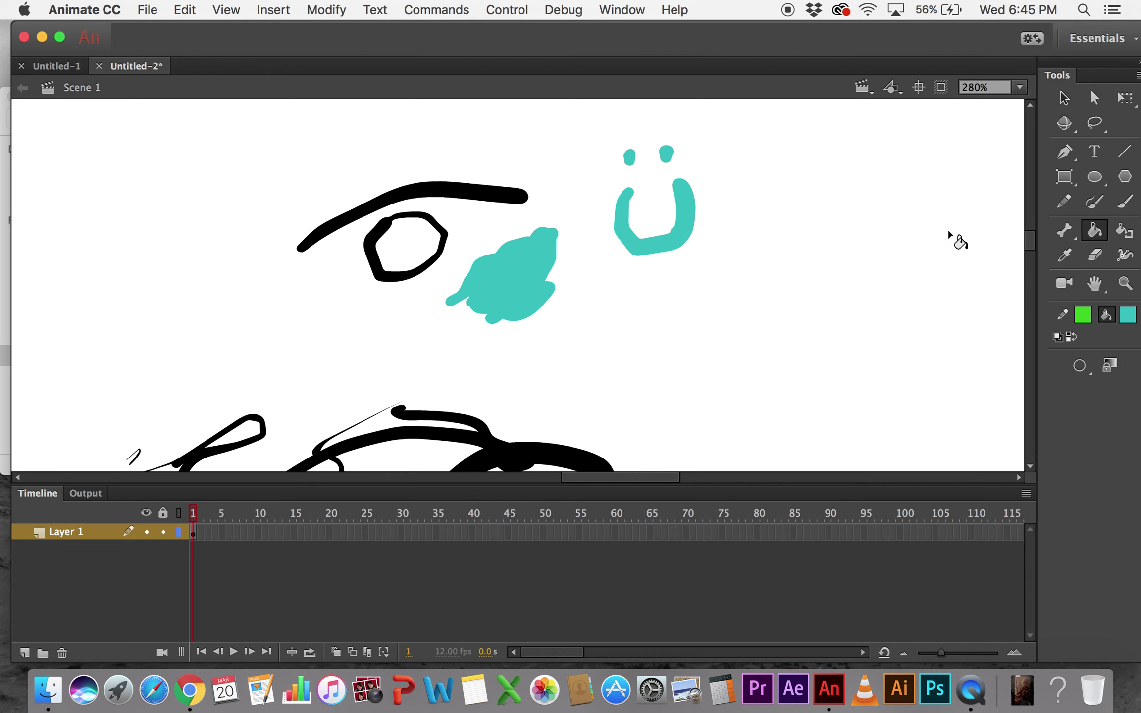
key("z")
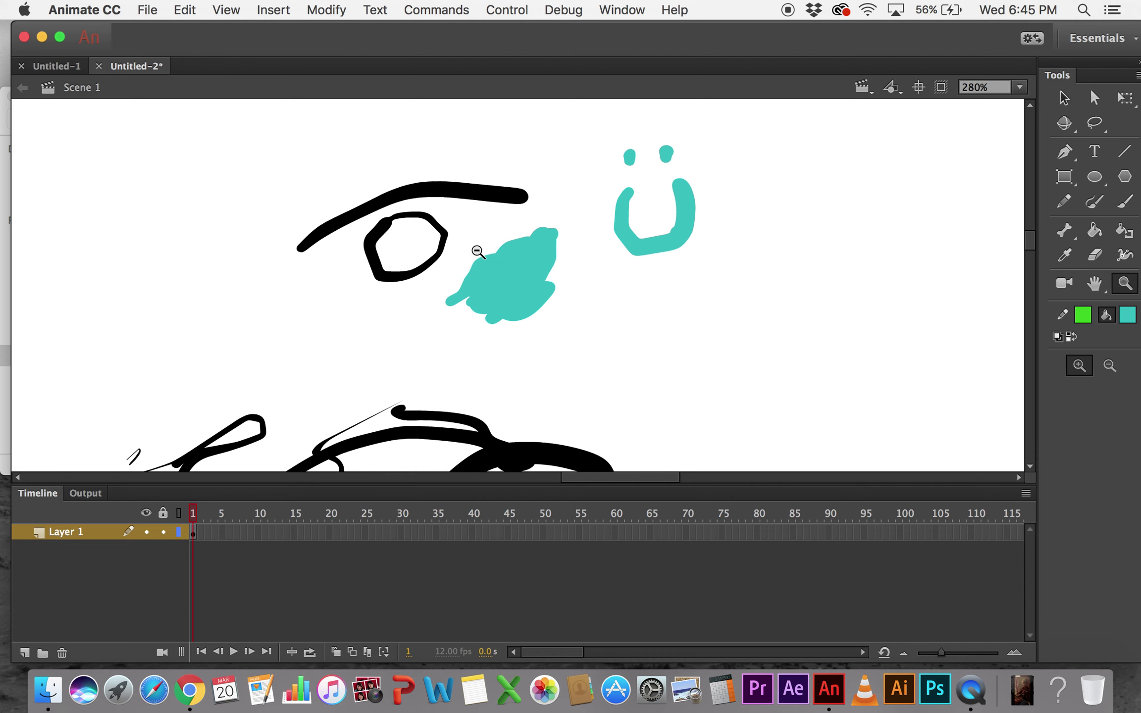
left_click(477, 250, "alt")
key("i")
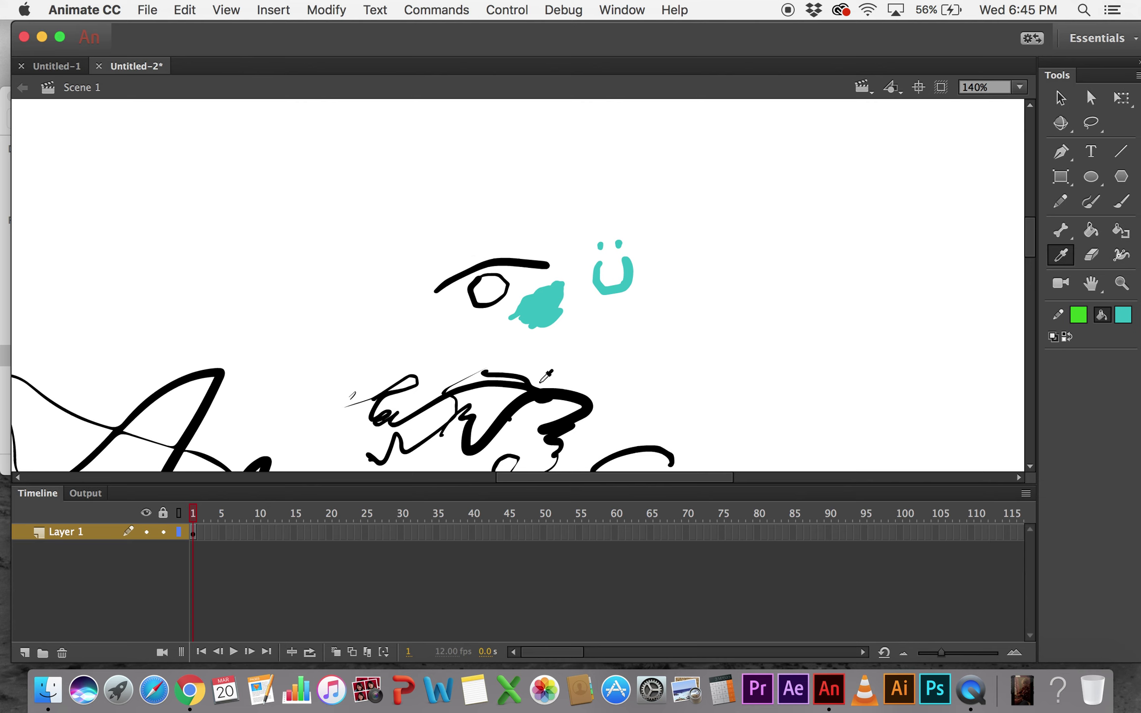
key("h")
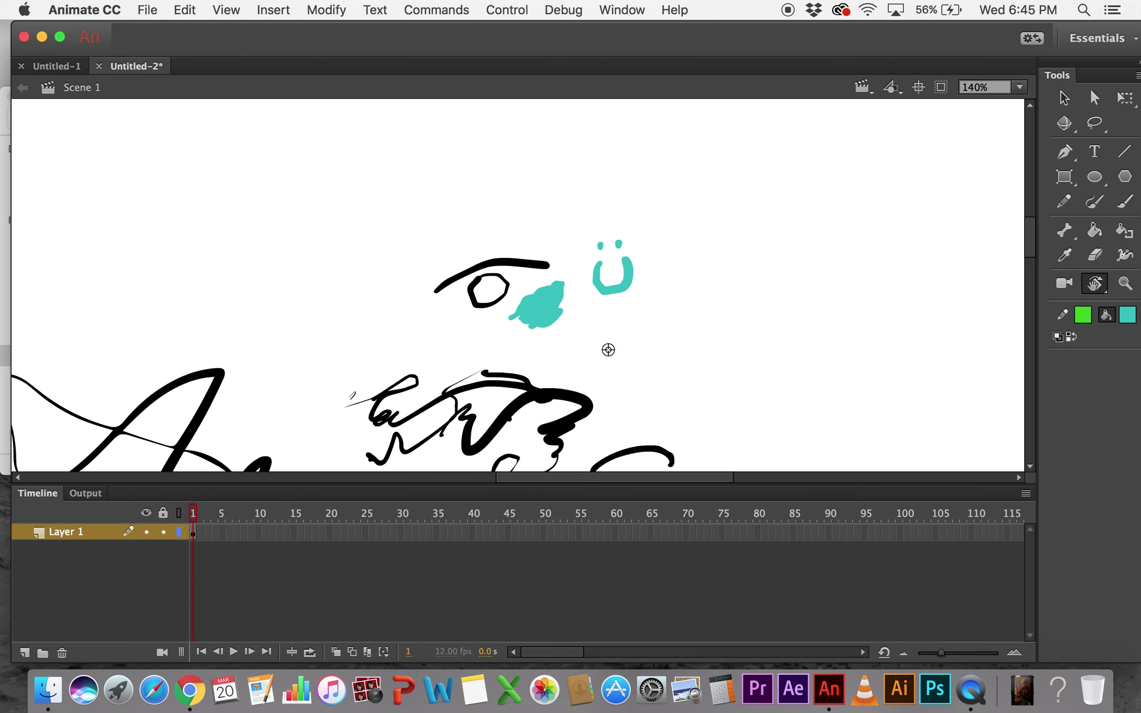
key("i")
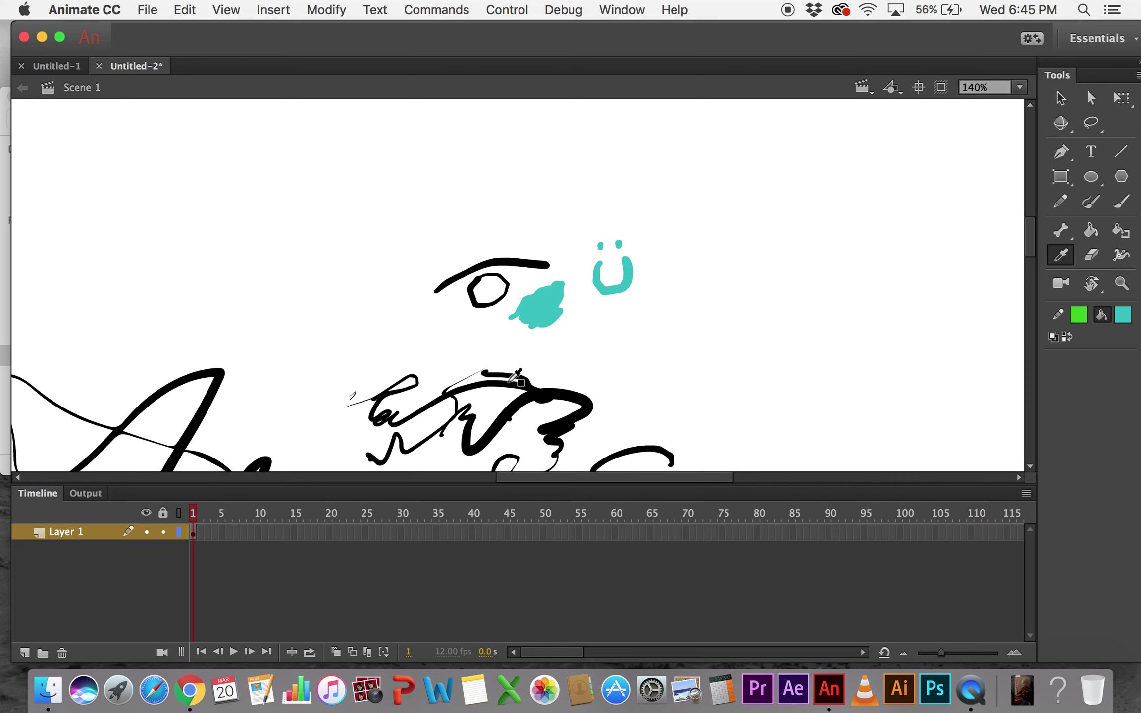
left_click(535, 390)
- Paint a black cartoon head in profile with two large eyes, pupils, nose, ear, frowning mouth and angry eyebrows
key("b")
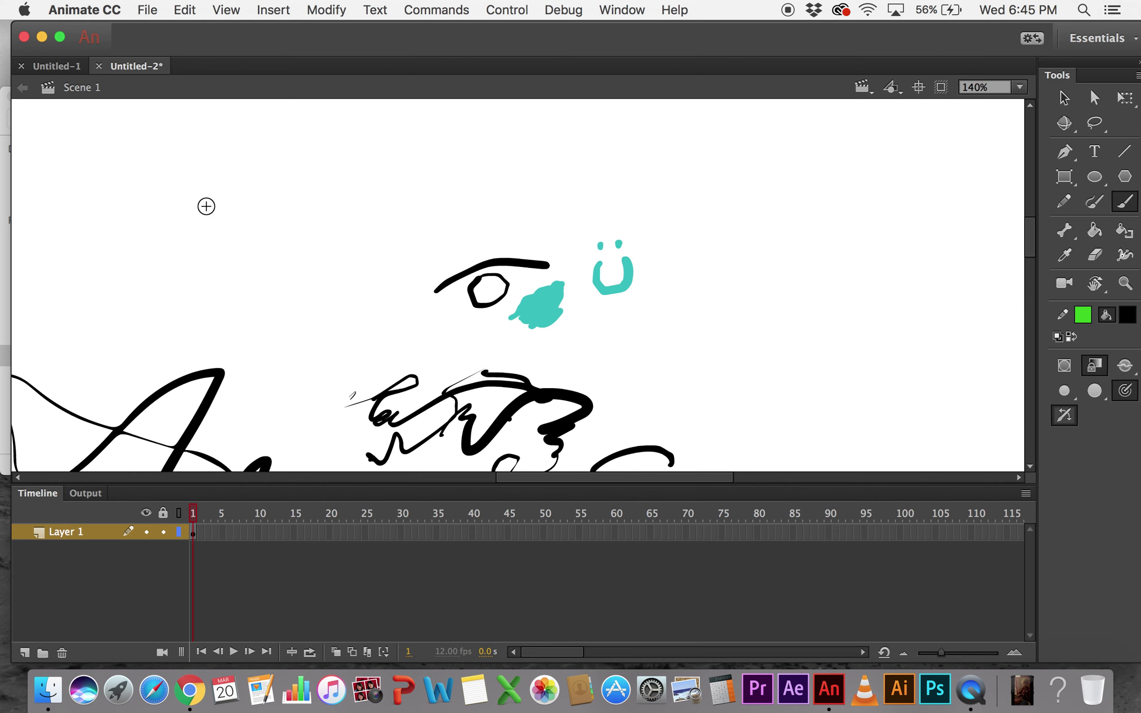
mouse_move(177, 231)
left_mouse_down()
mouse_move(202, 178)
mouse_move(200, 227)
left_mouse_up()
mouse_move(299, 179)
left_mouse_down()
mouse_move(395, 165)
mouse_move(313, 213)
mouse_move(348, 194)
left_mouse_up()
mouse_move(270, 193)
left_mouse_down()
mouse_move(248, 218)
mouse_move(285, 211)
mouse_move(290, 269)
left_mouse_up()
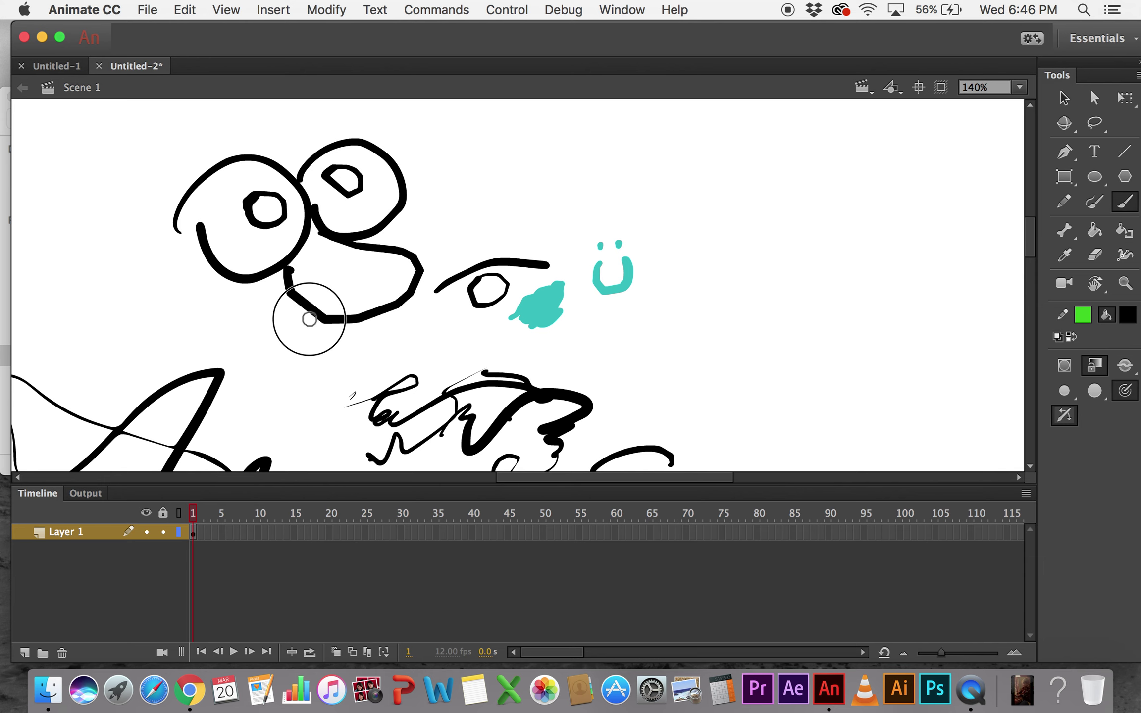
mouse_move(283, 347)
left_mouse_down()
mouse_move(359, 326)
mouse_move(369, 351)
mouse_move(198, 285)
mouse_move(196, 259)
mouse_move(335, 141)
left_mouse_up()
left_click(321, 354)
left_click_drag(246, 143, 297, 173)
left_click_drag(299, 173, 312, 132)
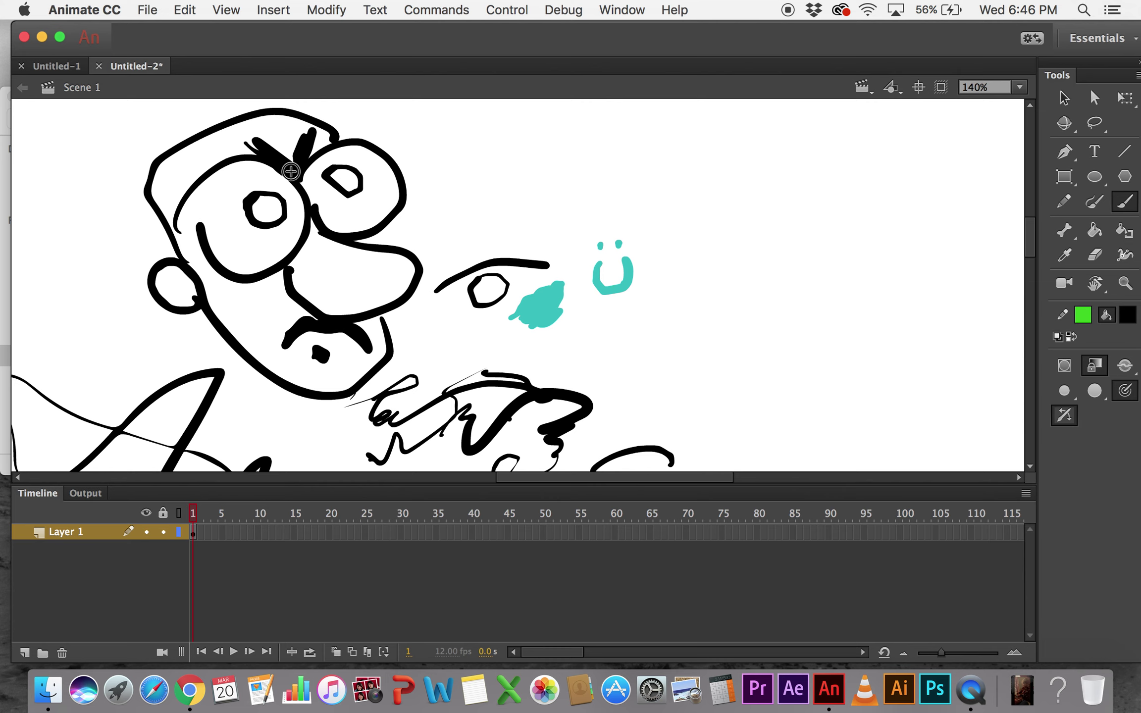
- Sample teal from the painted blob as the fill color with the Eyedropper tool
key("i")
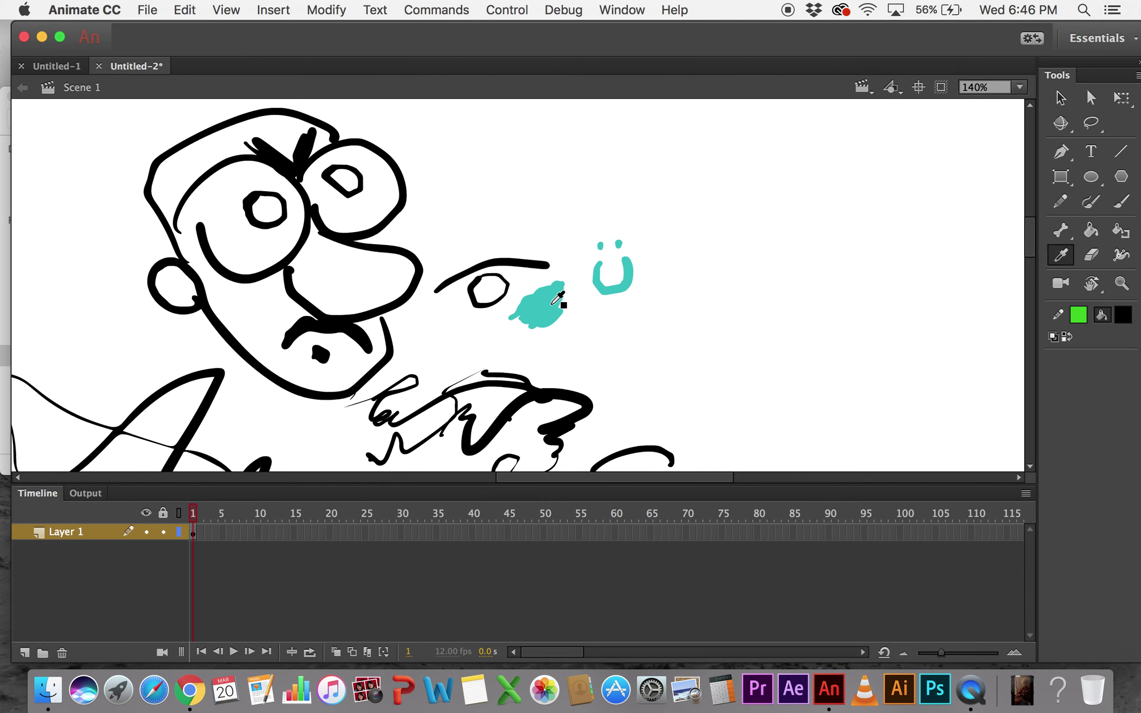
left_click(548, 306)
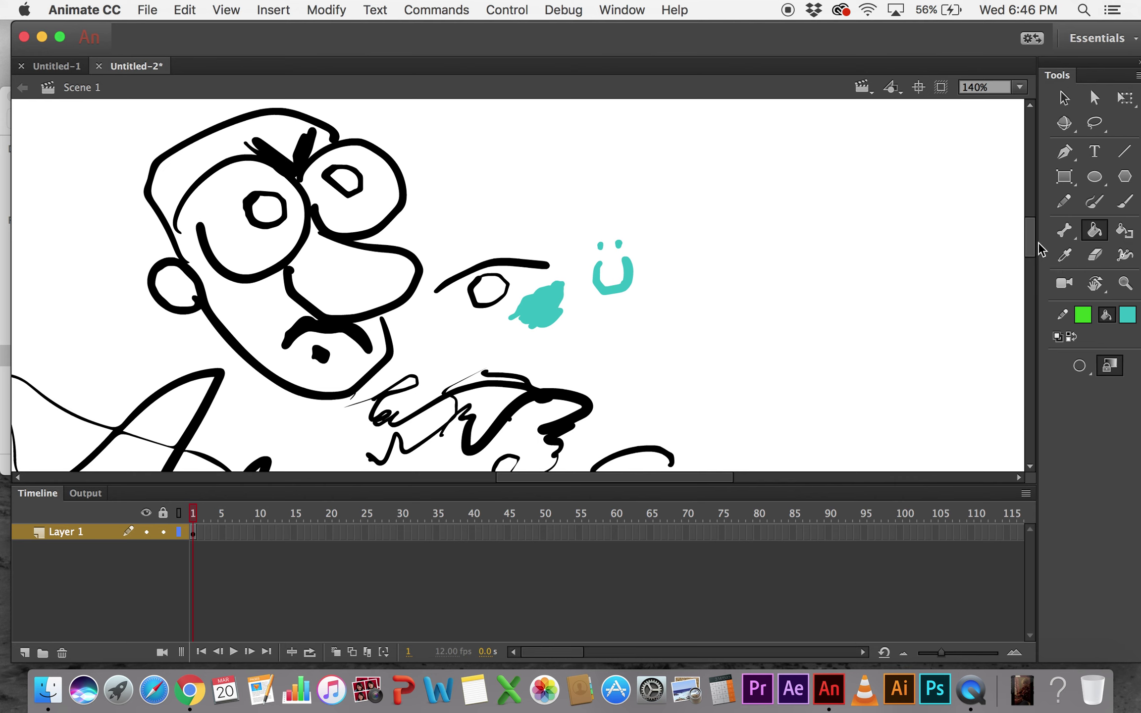
left_click(1062, 256)
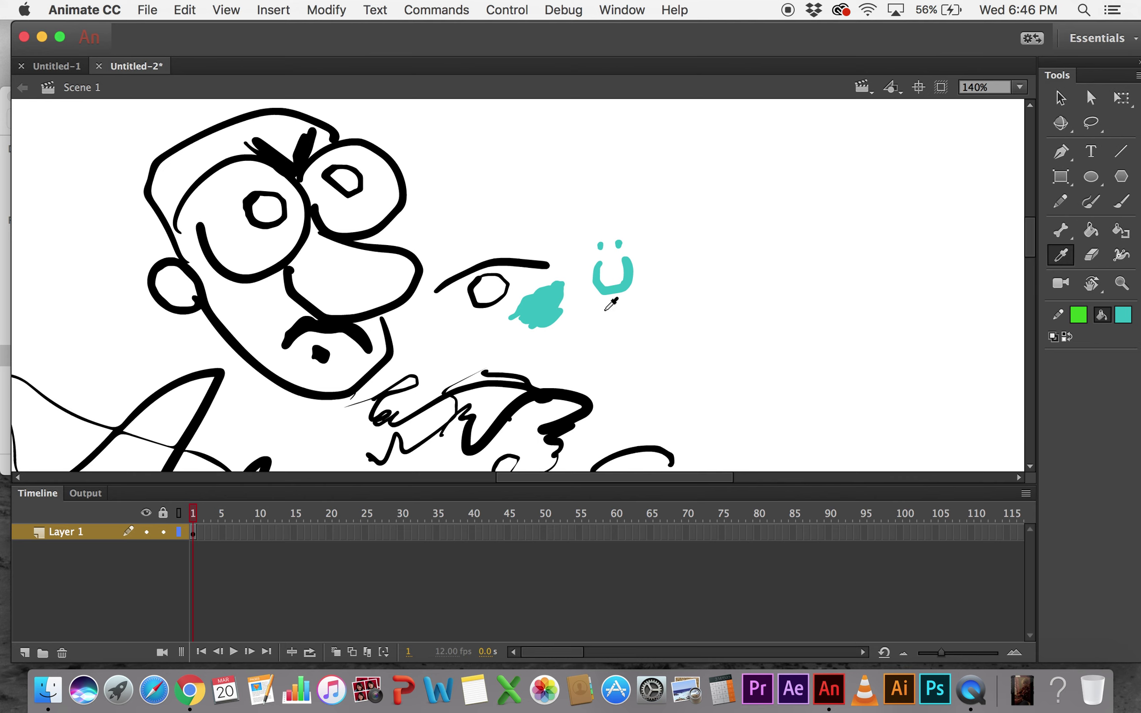
left_click(551, 300)
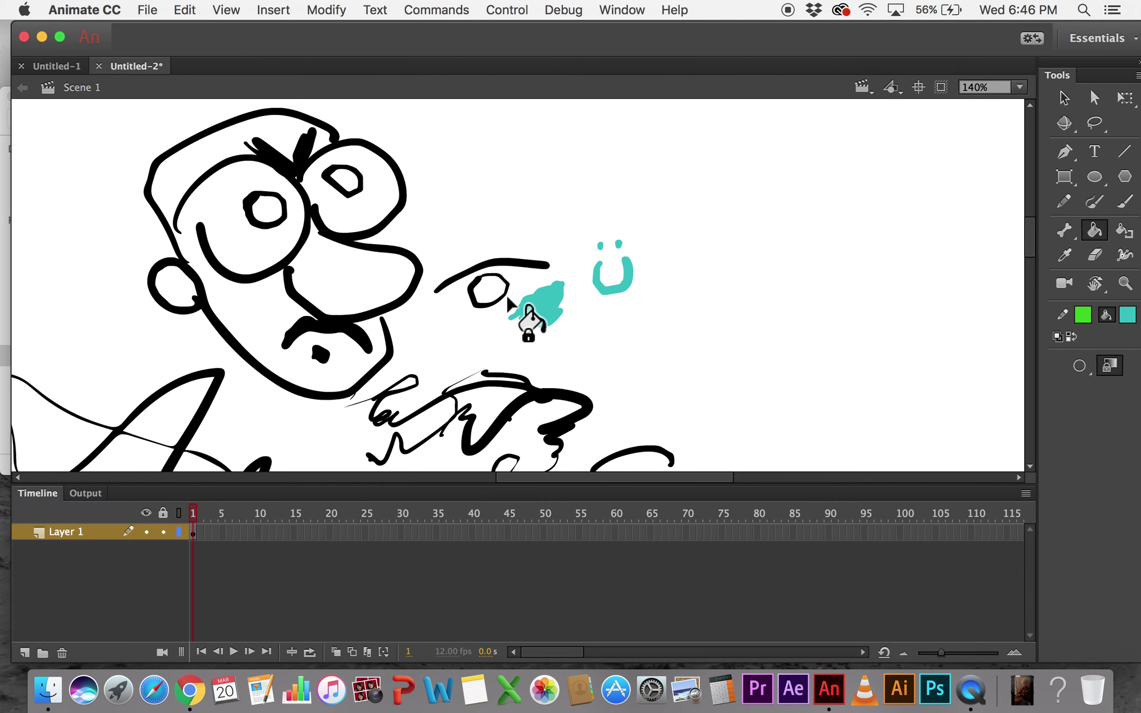
key("i")
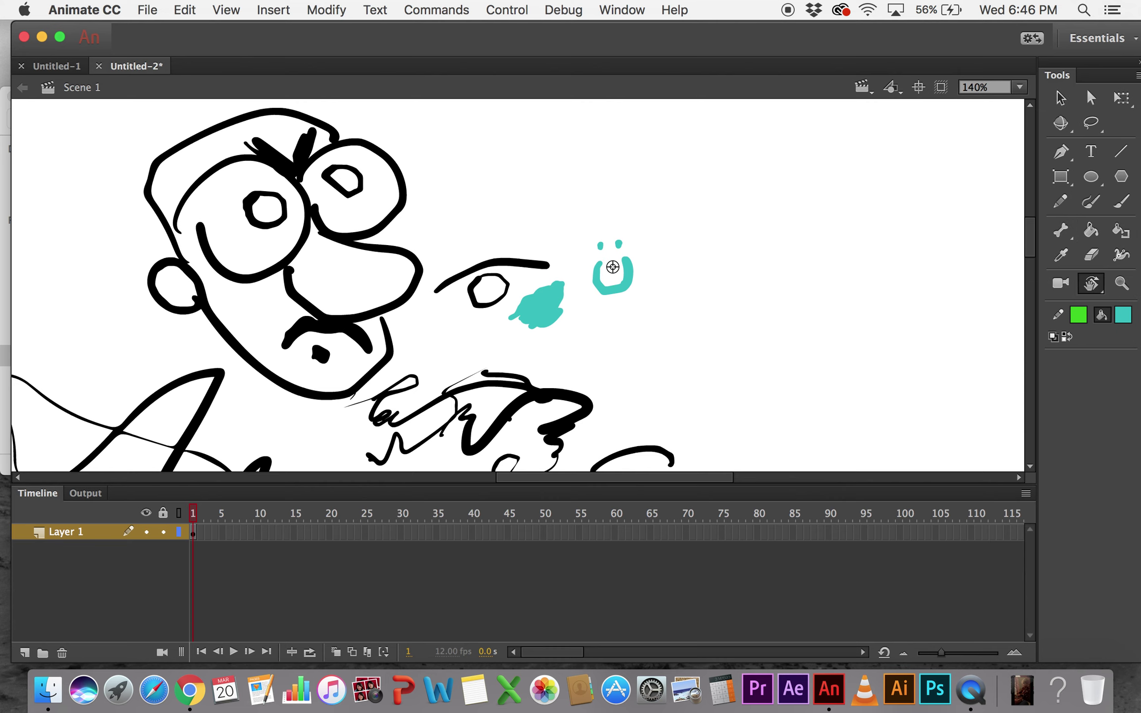
left_click(531, 310)
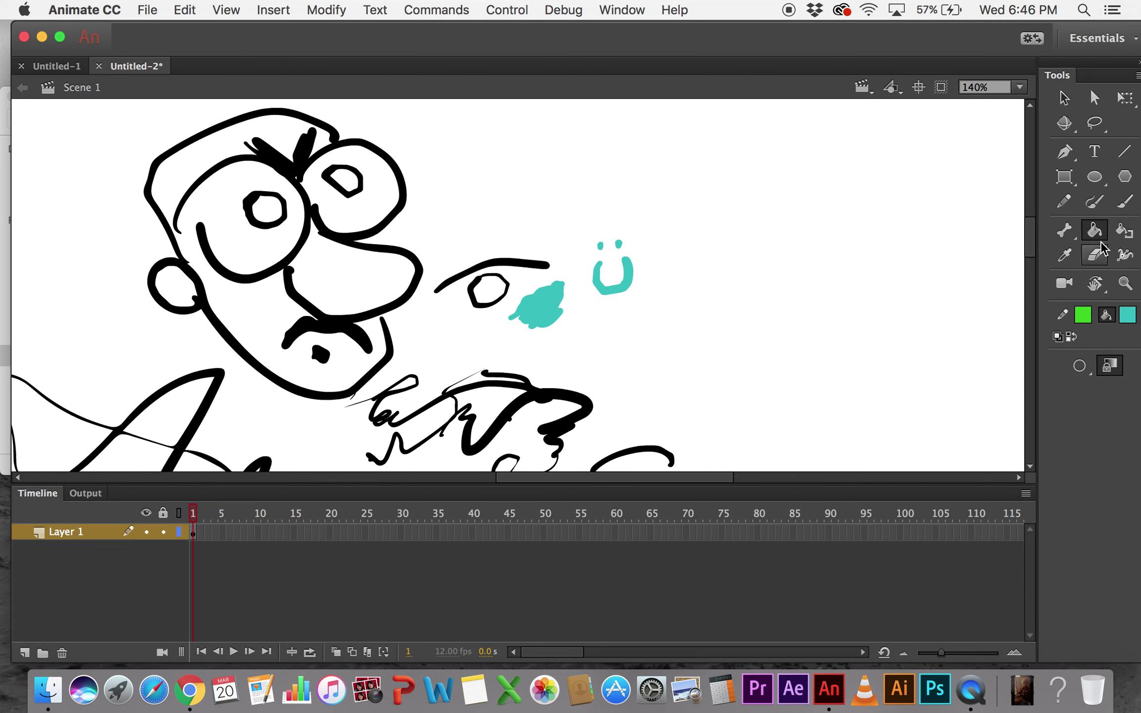
- Fill the cartoon's right eye around its pupil and the left eye's pupil with teal, undoing the trial fill of the right pupil
left_click(347, 187)
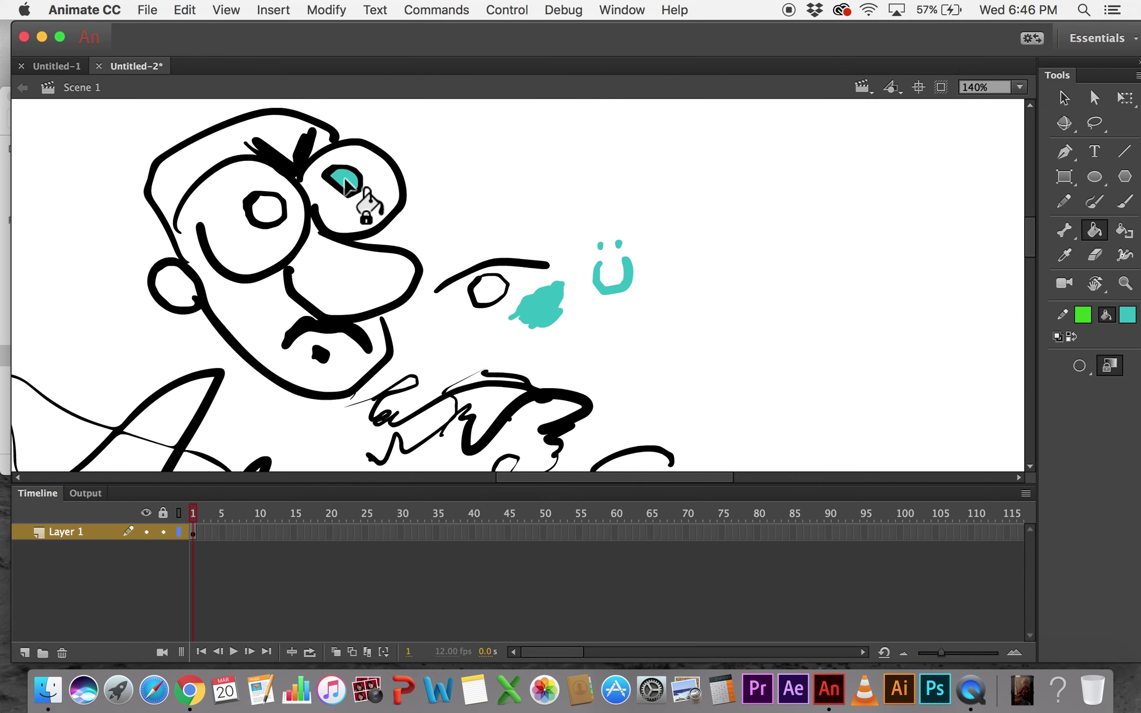
key("super+z")
left_click(336, 205)
left_click(267, 218)
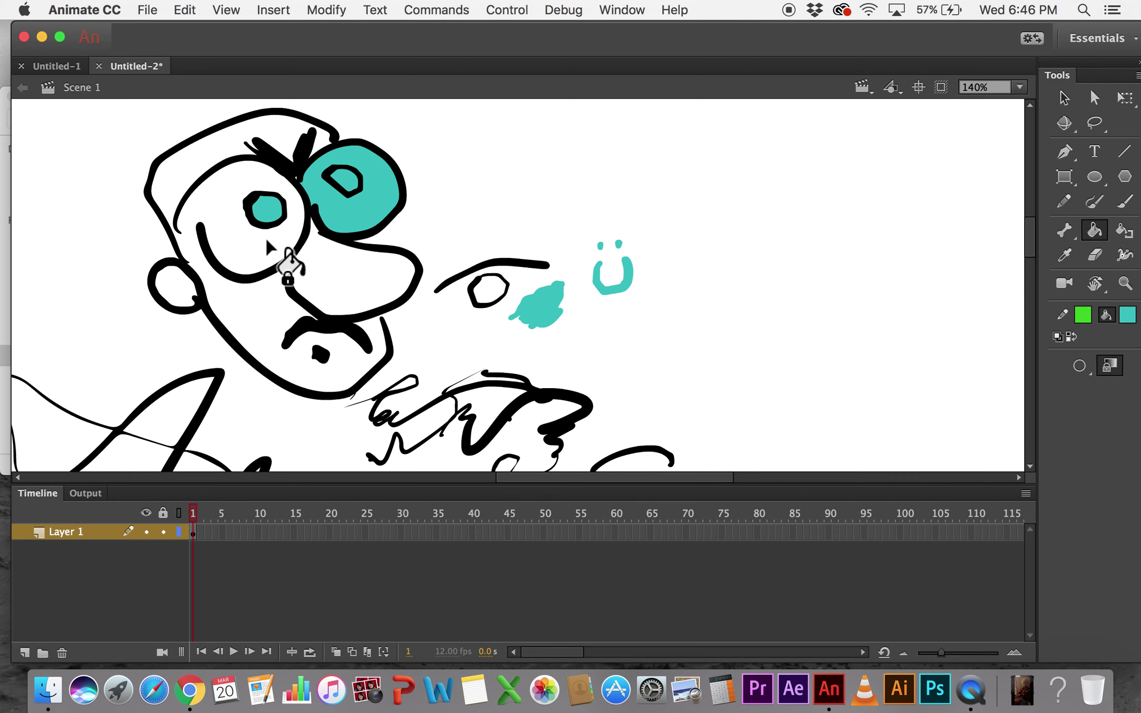
- Try filling the white of the cartoon's unclosed left eye with teal, and undo the attempts
left_click(239, 241)
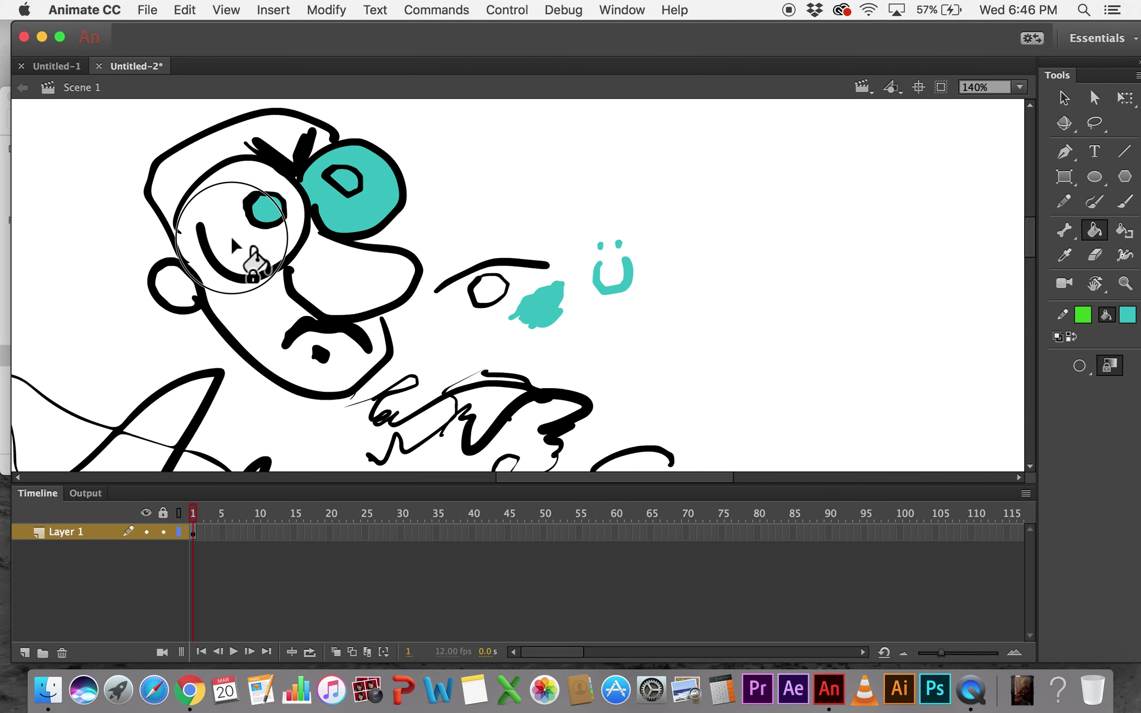
key("super+z")
left_click(240, 239)
key("super+z")
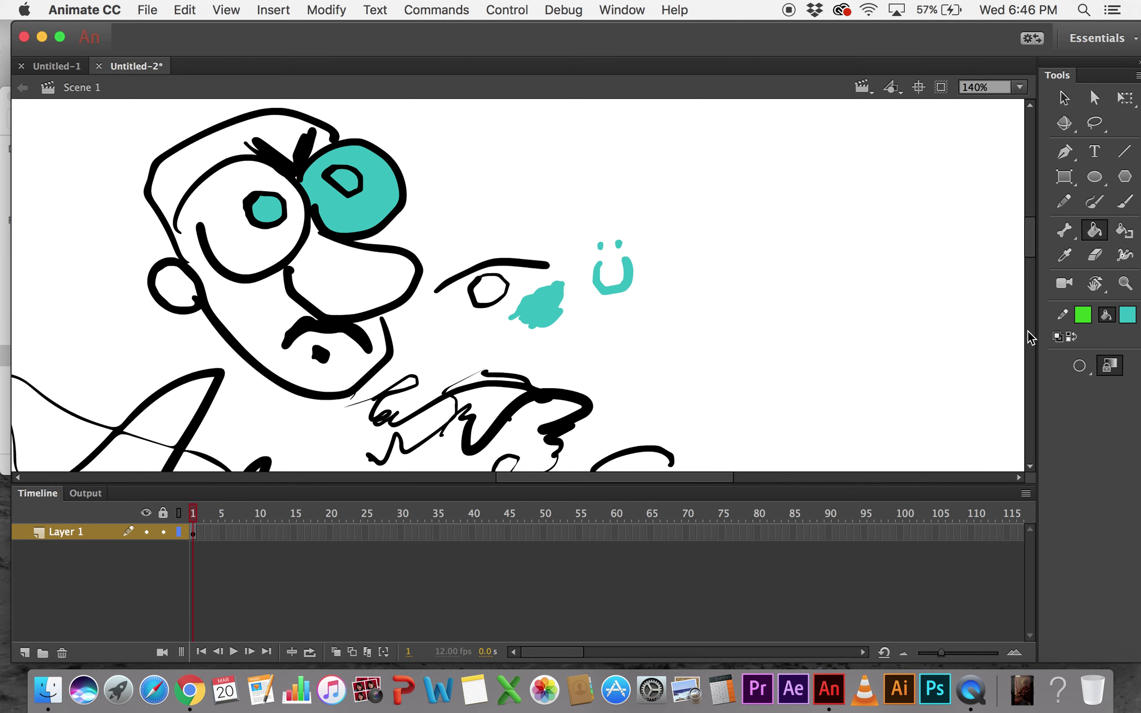
- Set the Paint Bucket gap size to Close Large Gaps, and try a teal fill in the unclosed left eye before undoing it
left_click(1081, 368)
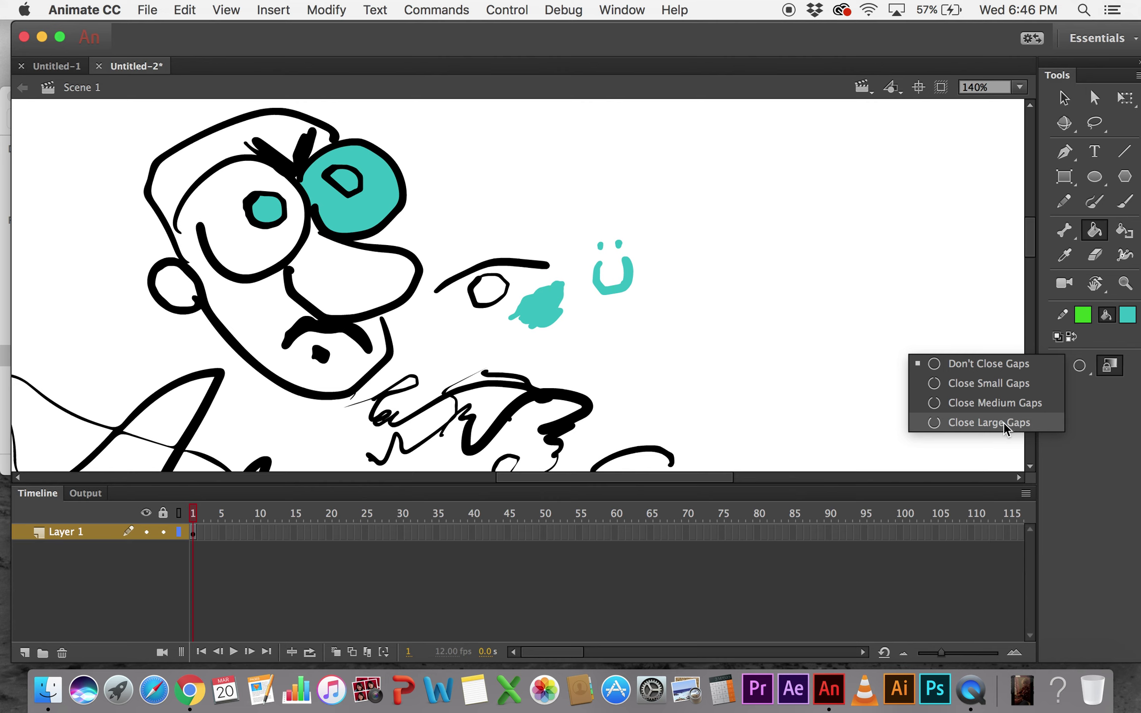
left_click(978, 424)
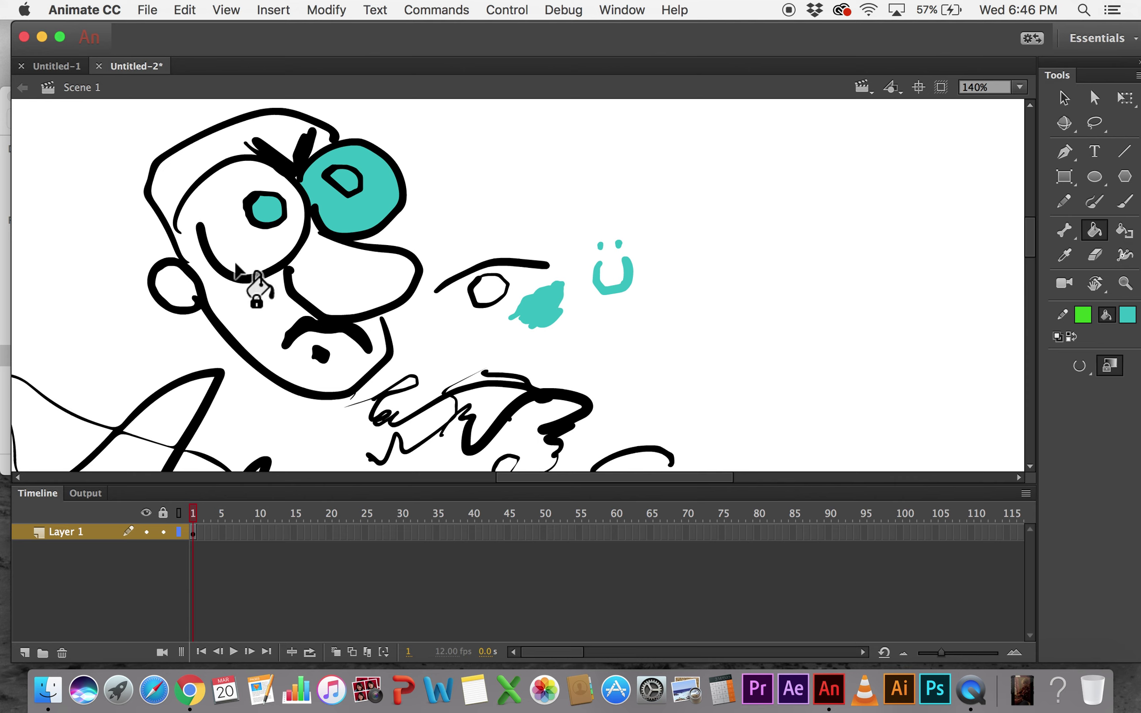
left_click(226, 232)
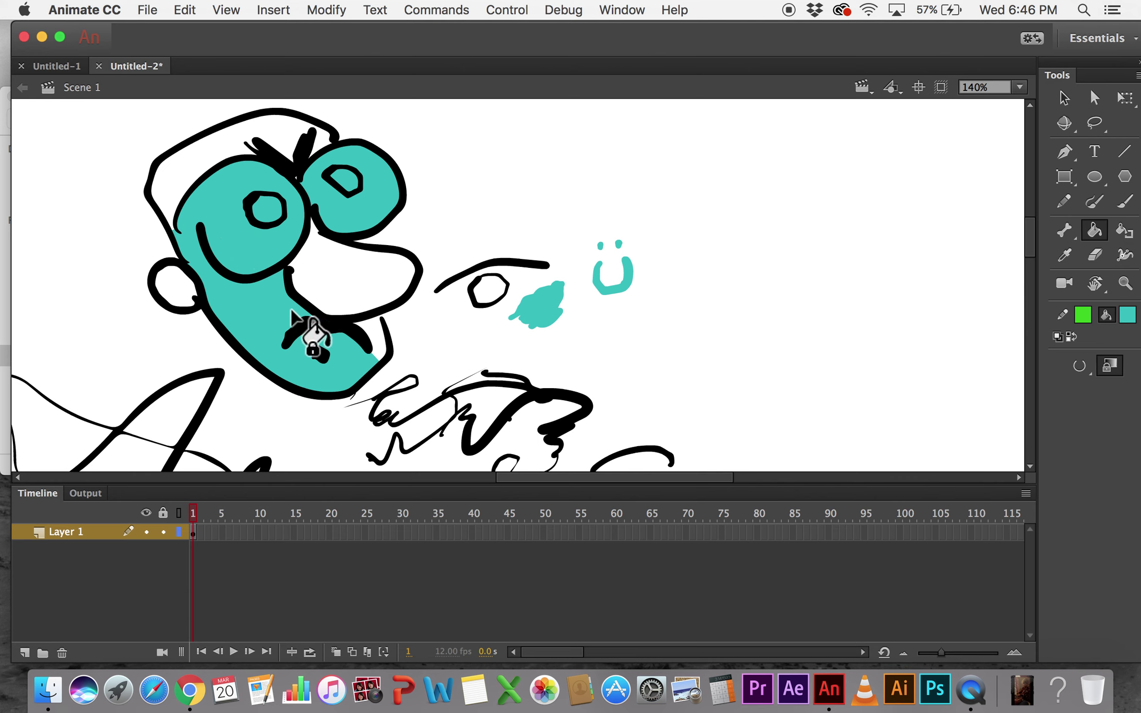
key("super+z")
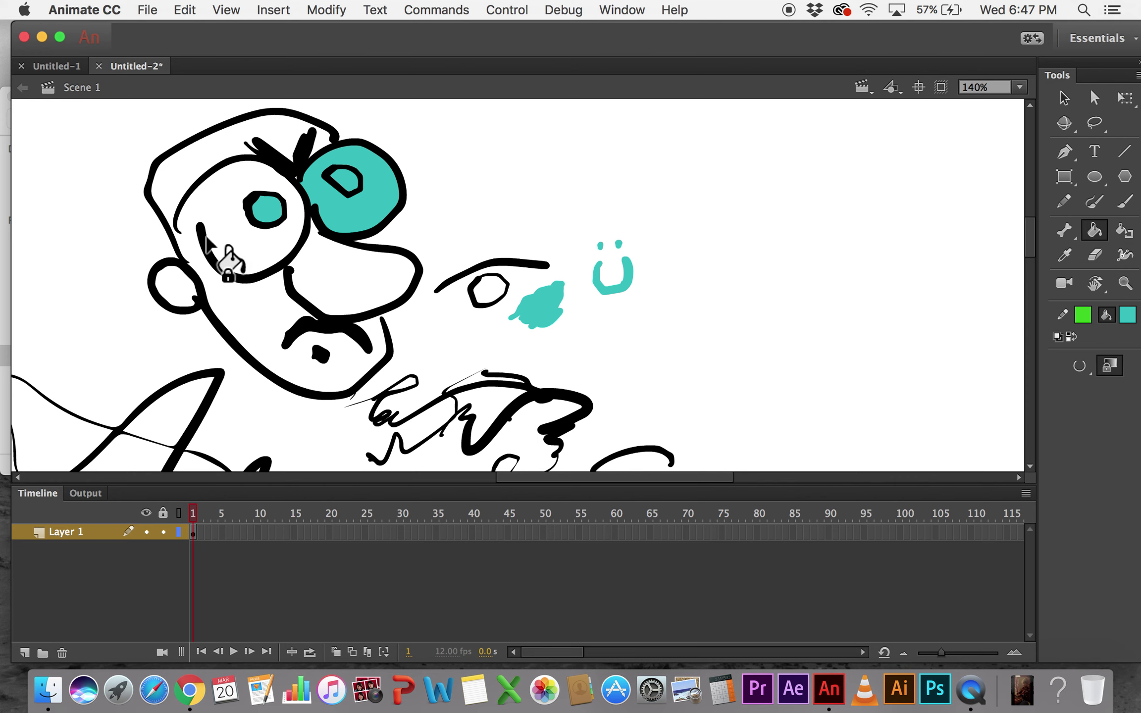
- Close the gap in the left eye's outline with a short black brush stroke
left_click(244, 199, "alt")
key("b")
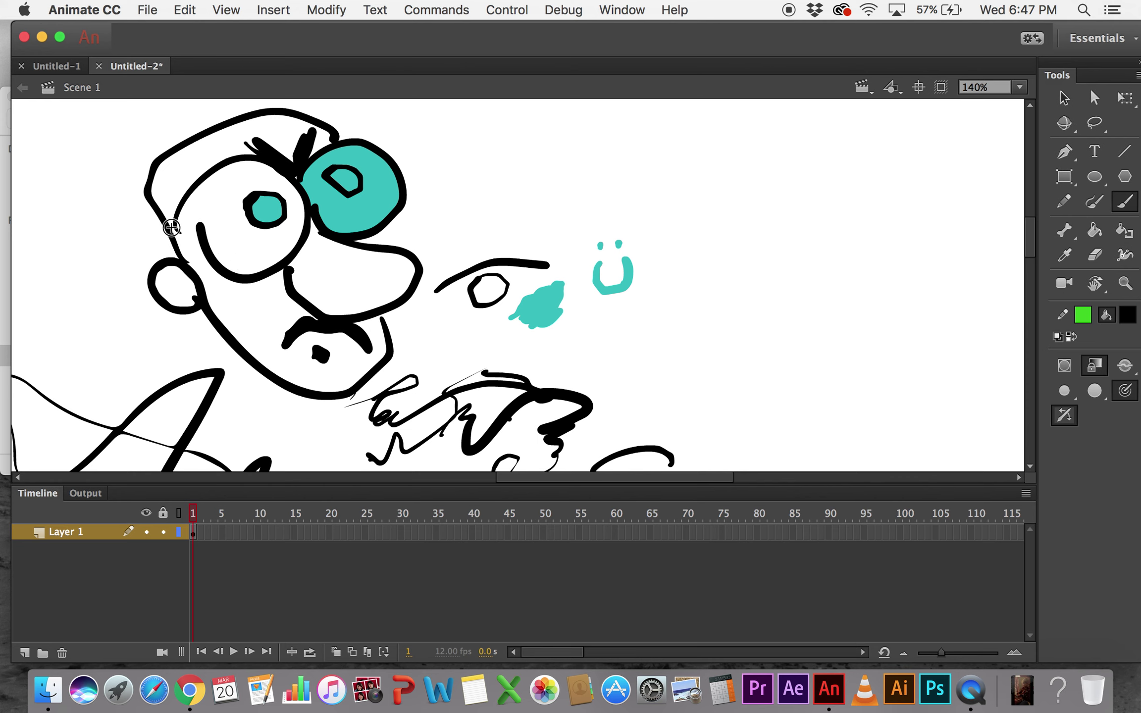
left_click_drag(182, 229, 199, 231)
- Fill the cartoon's left eye, nose and lower face with teal using the Paint Bucket
key("k")
left_click(265, 211, "alt")
left_click(229, 213)
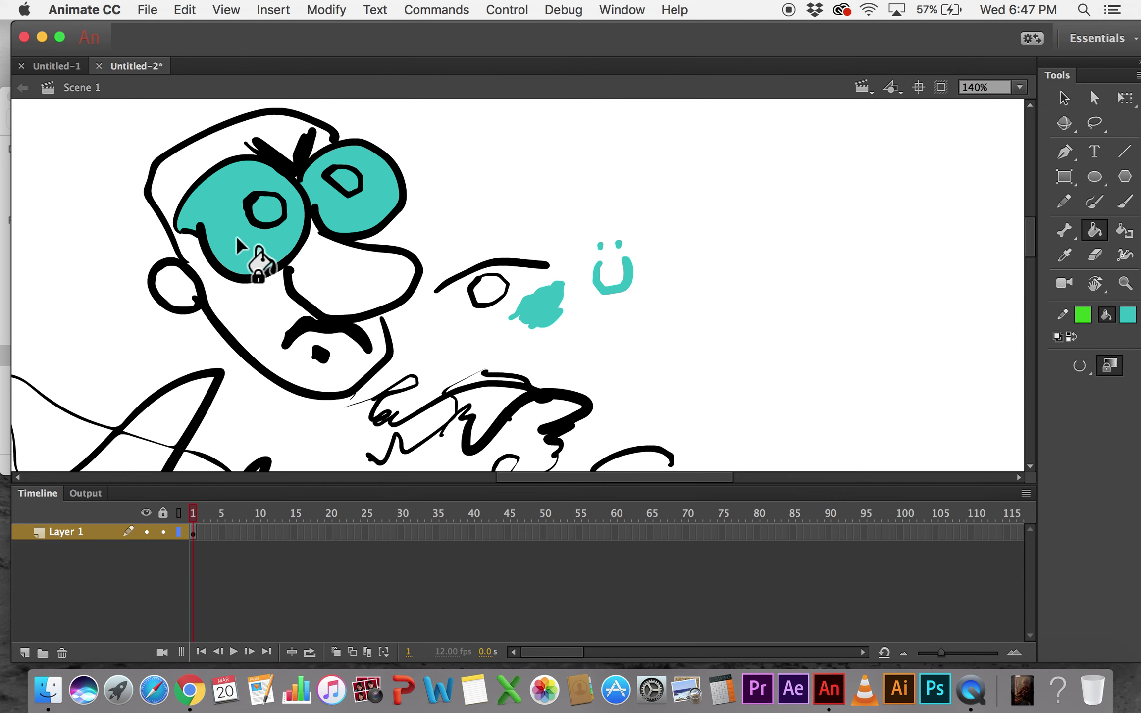
left_click(332, 276)
left_click(274, 295)
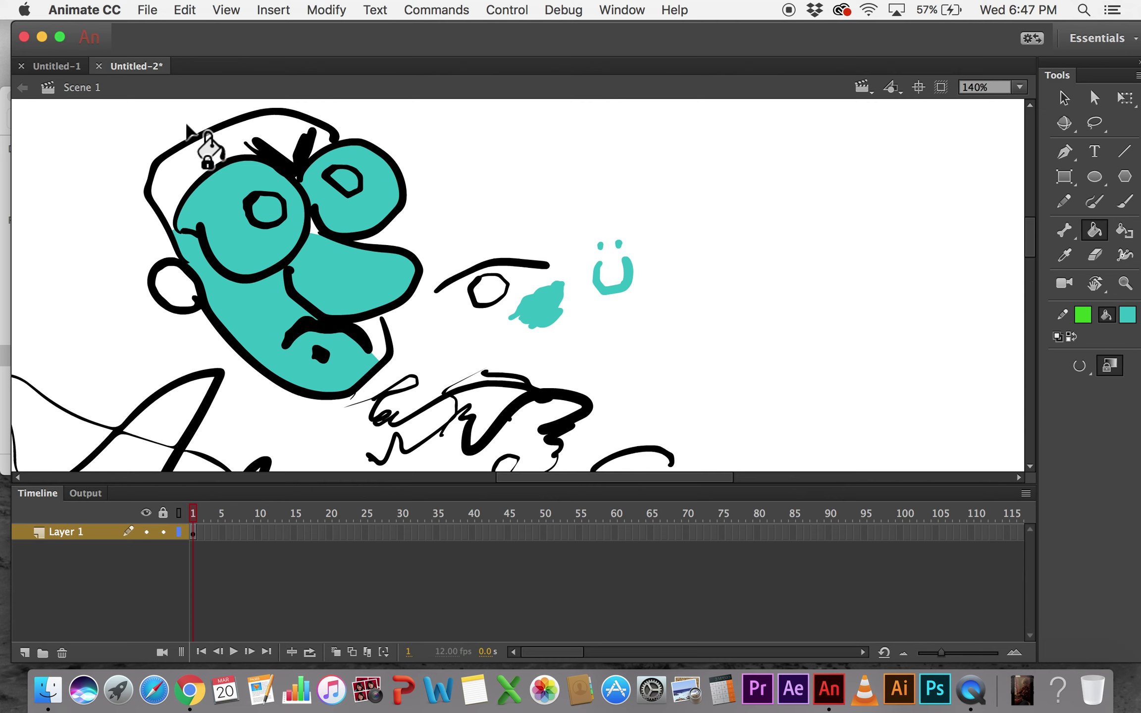
- Cut a narrow gap in the head's outline above the forehead by selecting and deleting a thin slice
key("v")
left_click(188, 148)
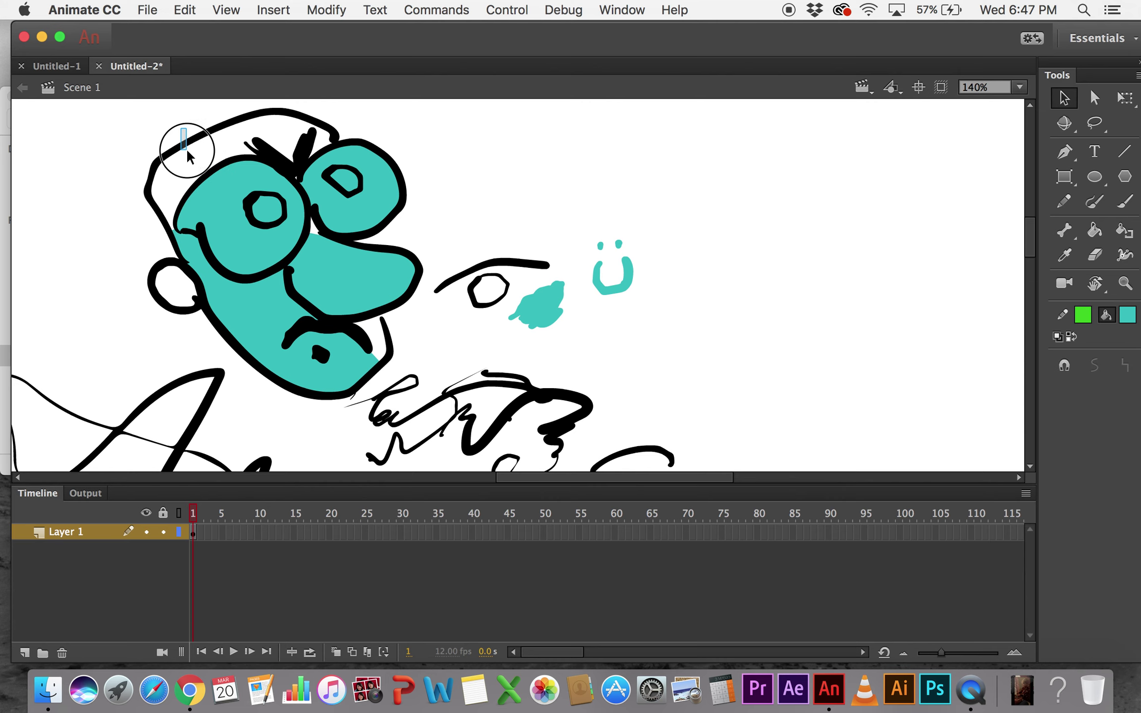
key("Delete")
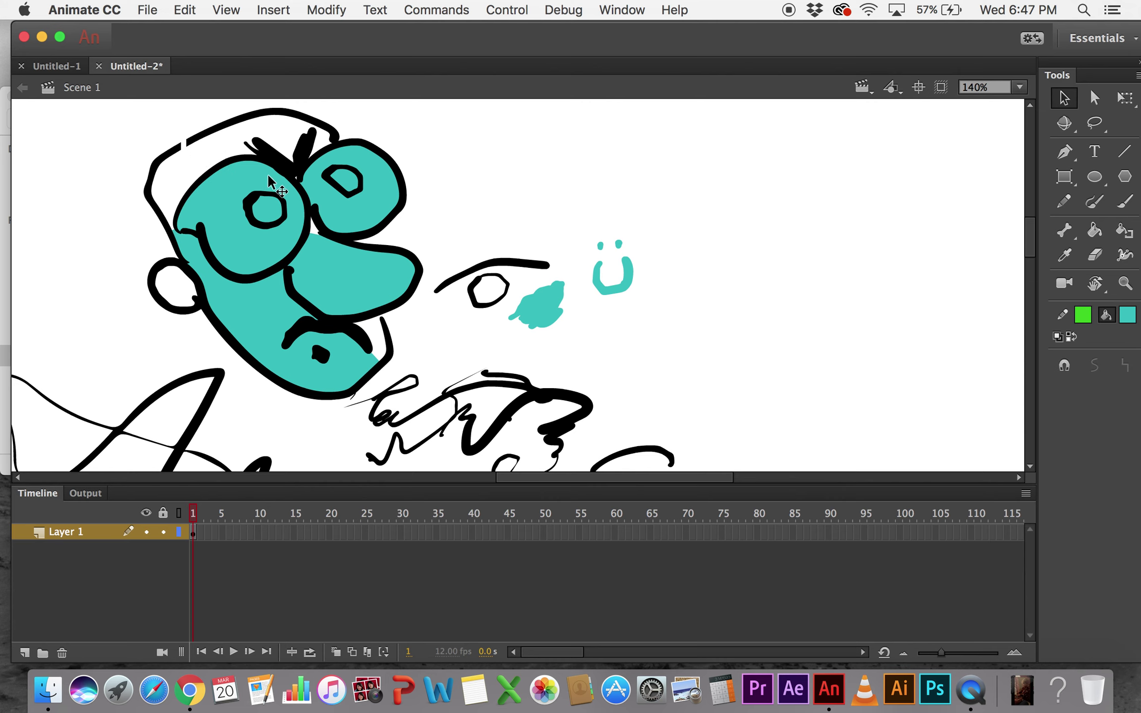
- Fill the forehead area behind the gapped head outline with teal using the Paint Bucket
left_click(1094, 231)
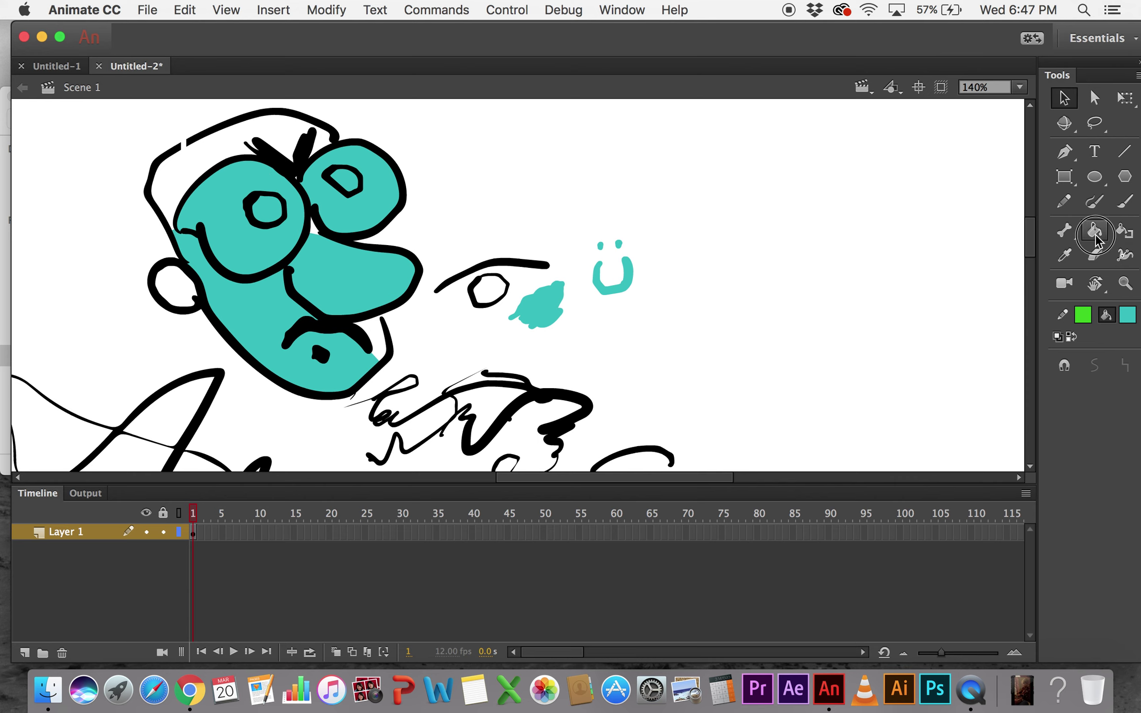
left_click(258, 144)
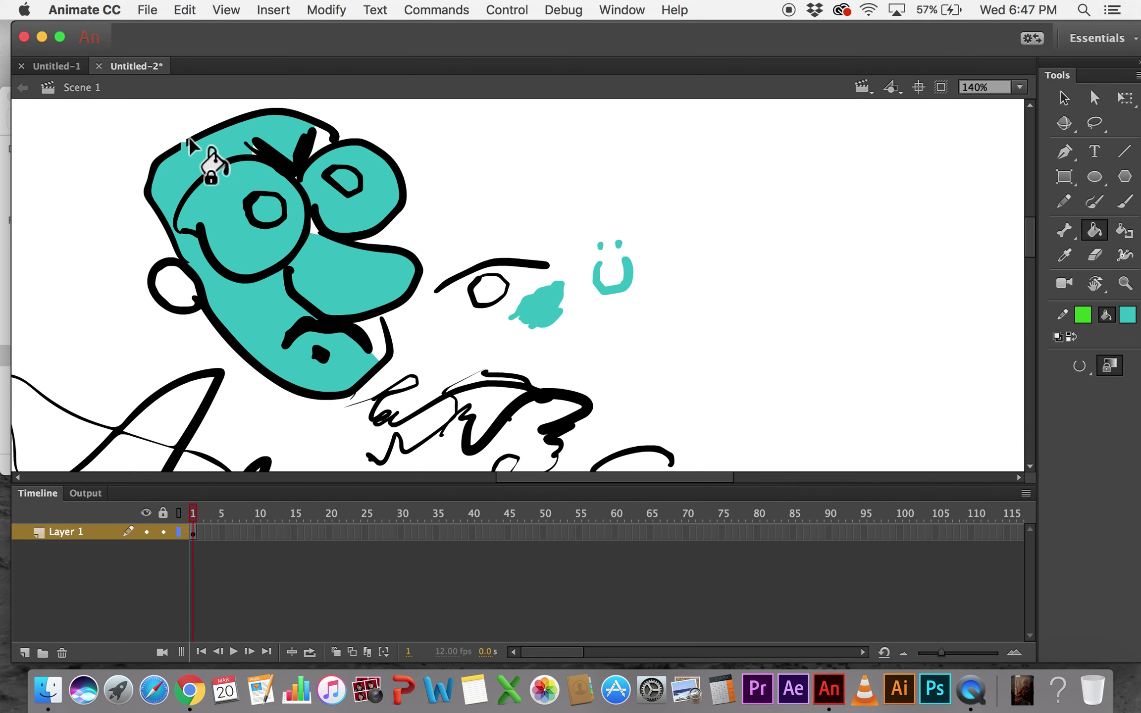
left_click(322, 138)
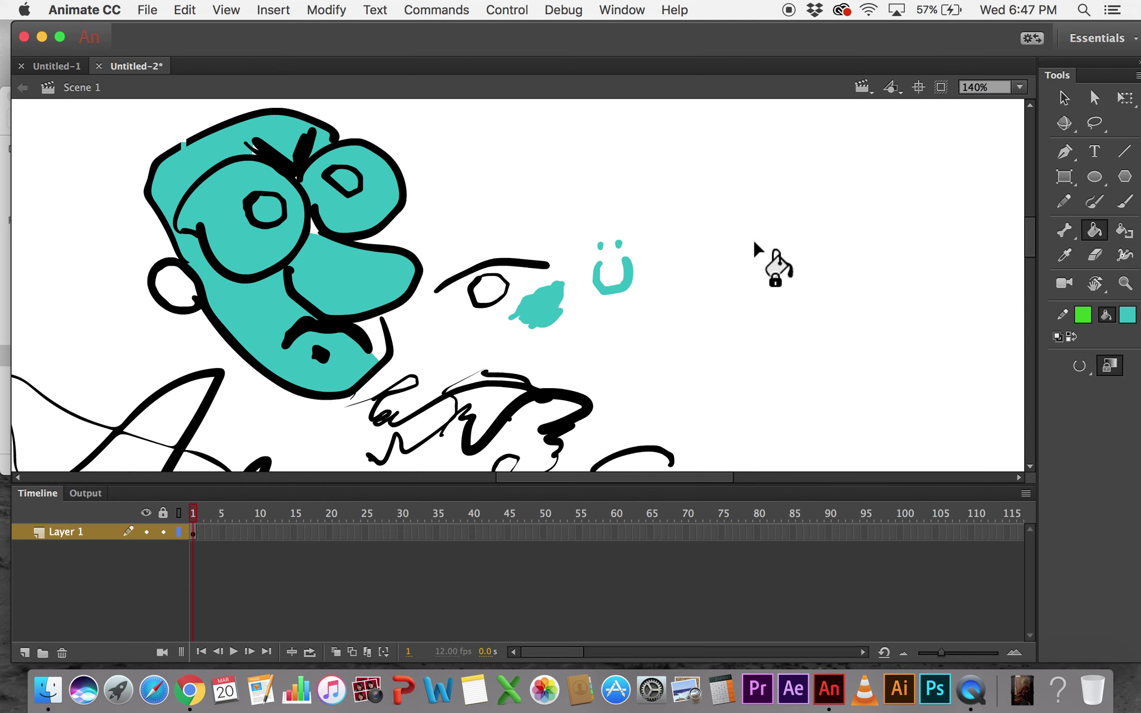
key("h")
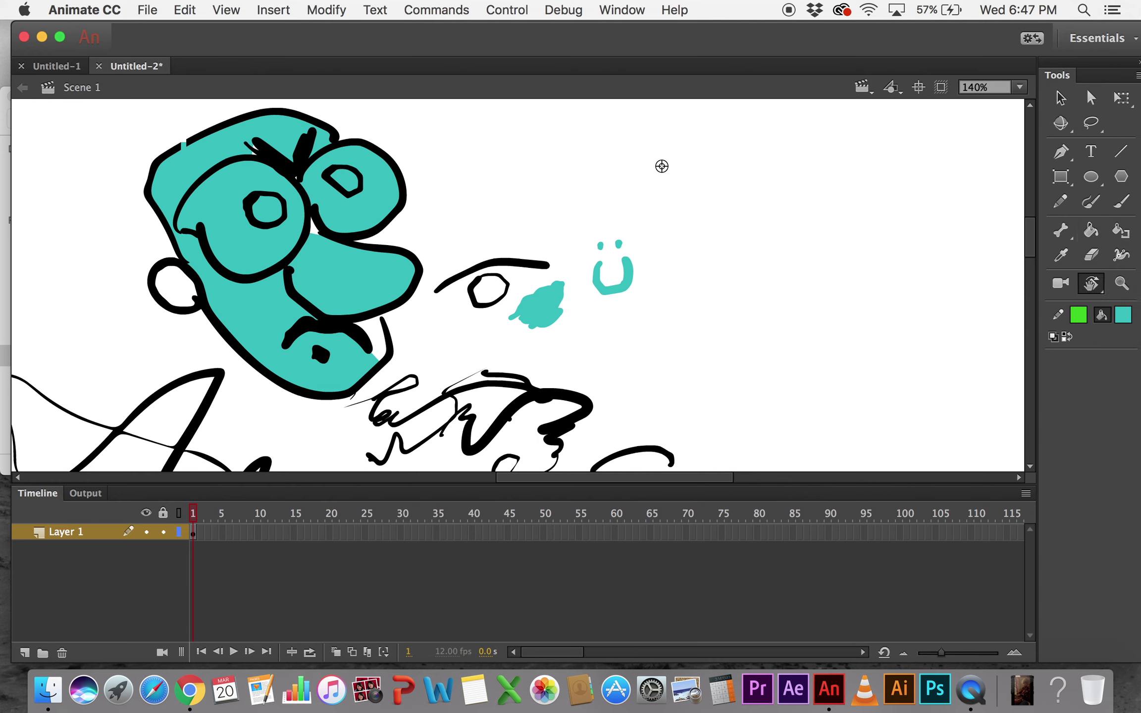
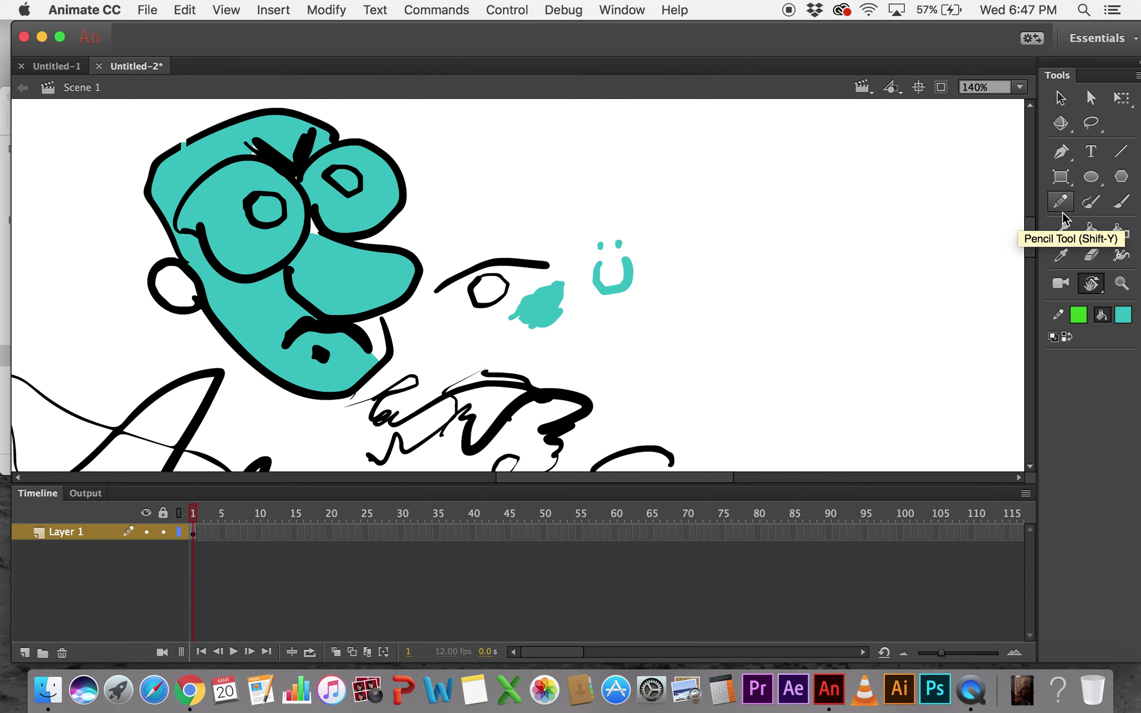
- Sample the smiley's teal with the Eyedropper, and apply it to the small separate eye's iris and the scribbled shapes beneath it
left_click(1062, 256)
left_click(610, 279)
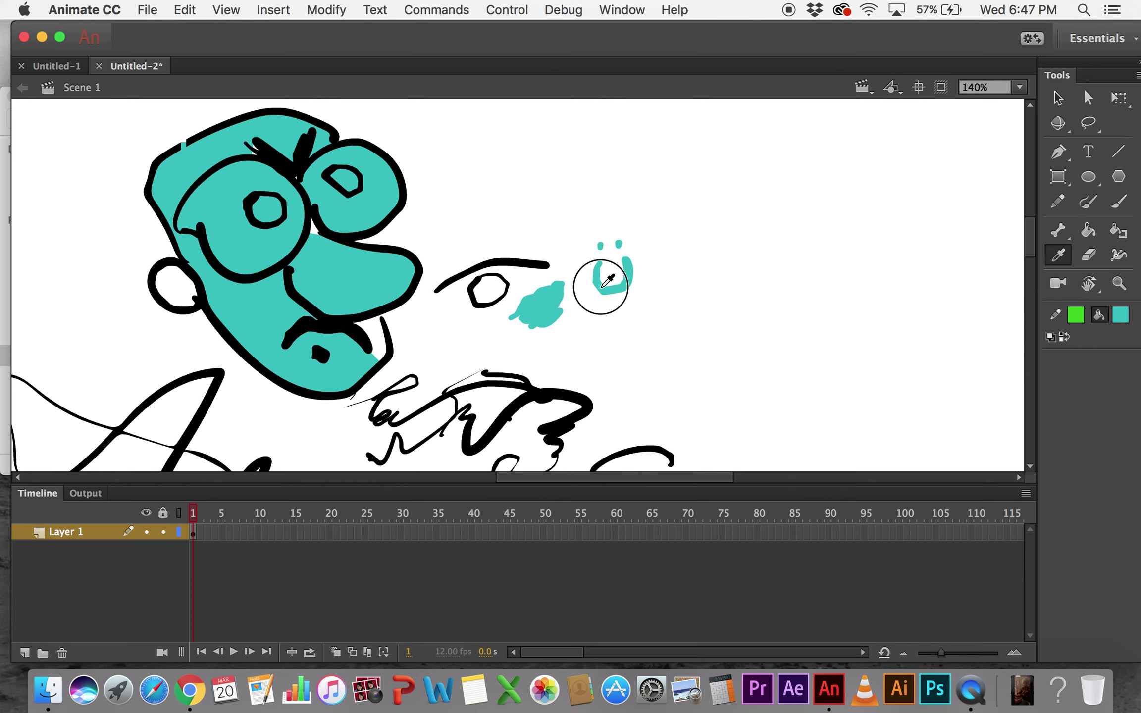
left_click(485, 289)
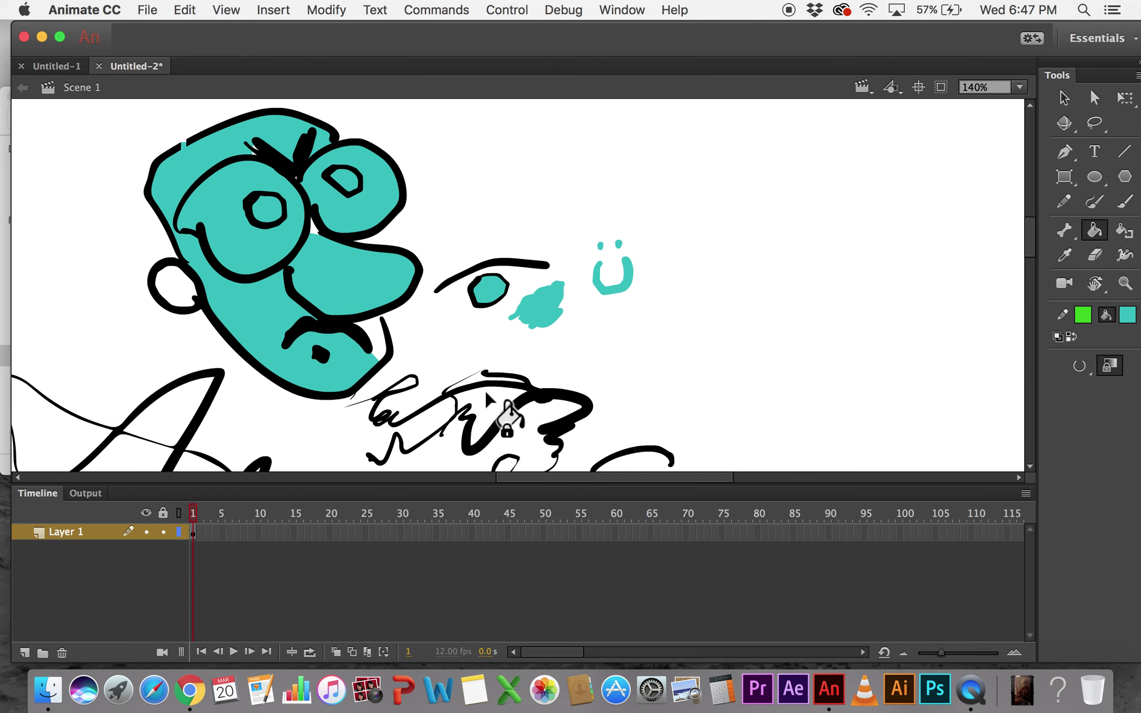
left_click(488, 402)
left_click(404, 384)
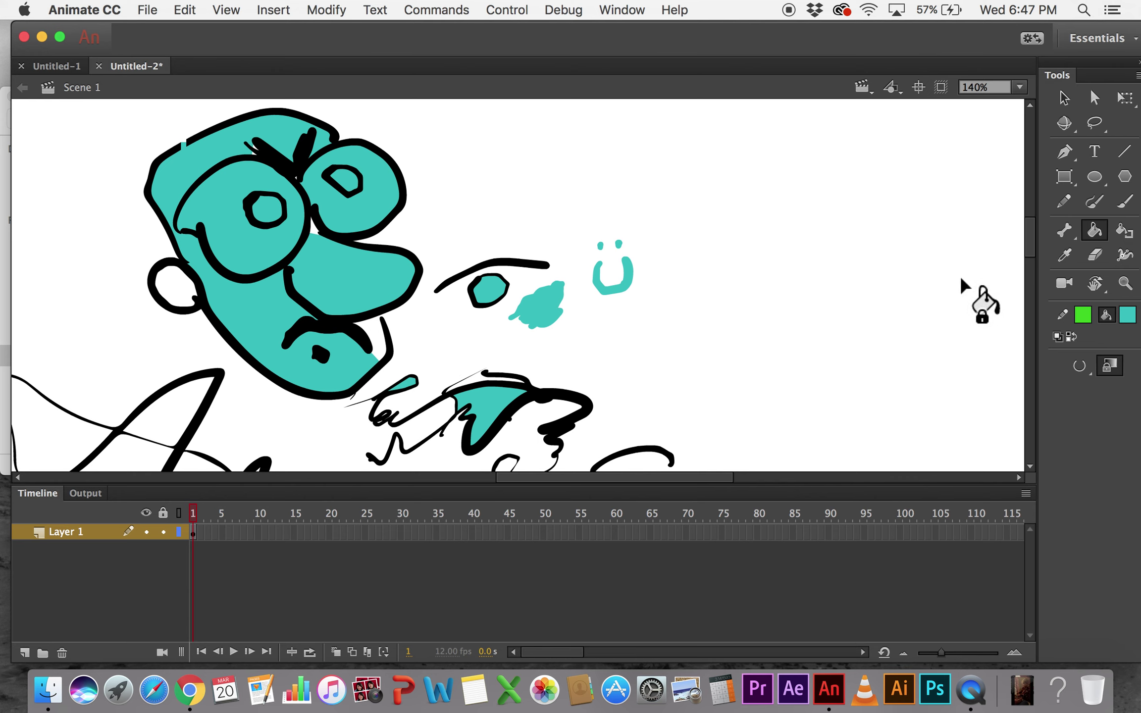
left_click(507, 463)
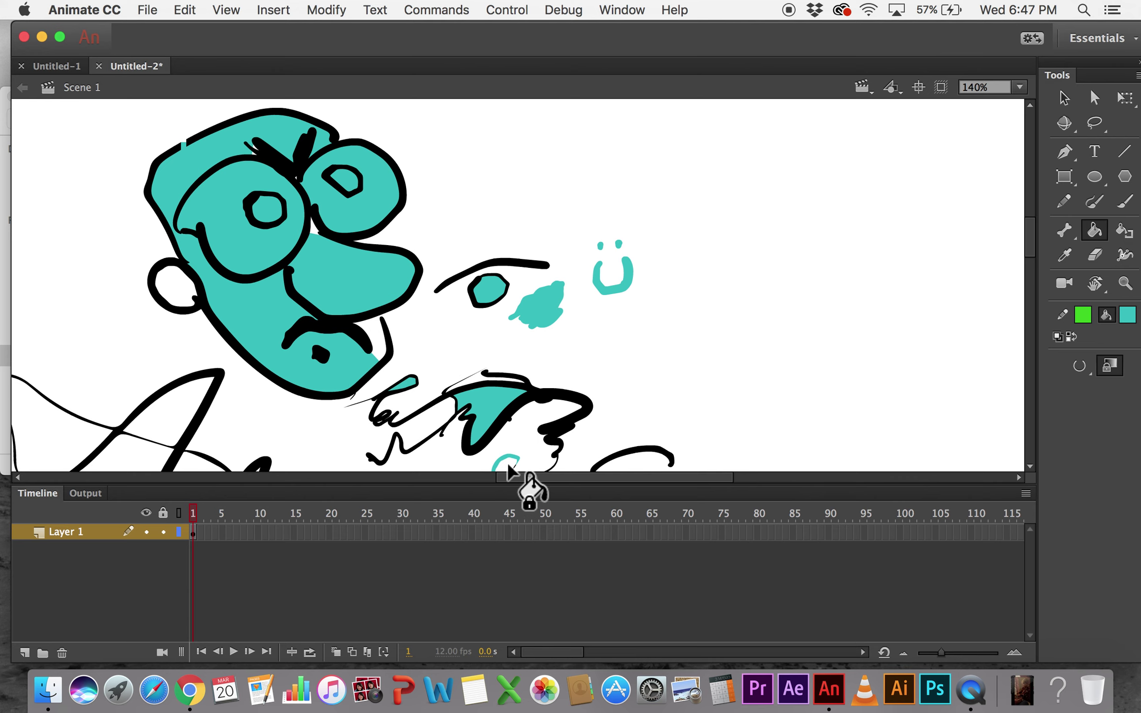
- Recolor segments of the black outlines around the cartoon head's eyes and eyebrows with teal using the Paint Bucket
left_click(341, 234)
left_click(318, 223)
left_click(307, 229)
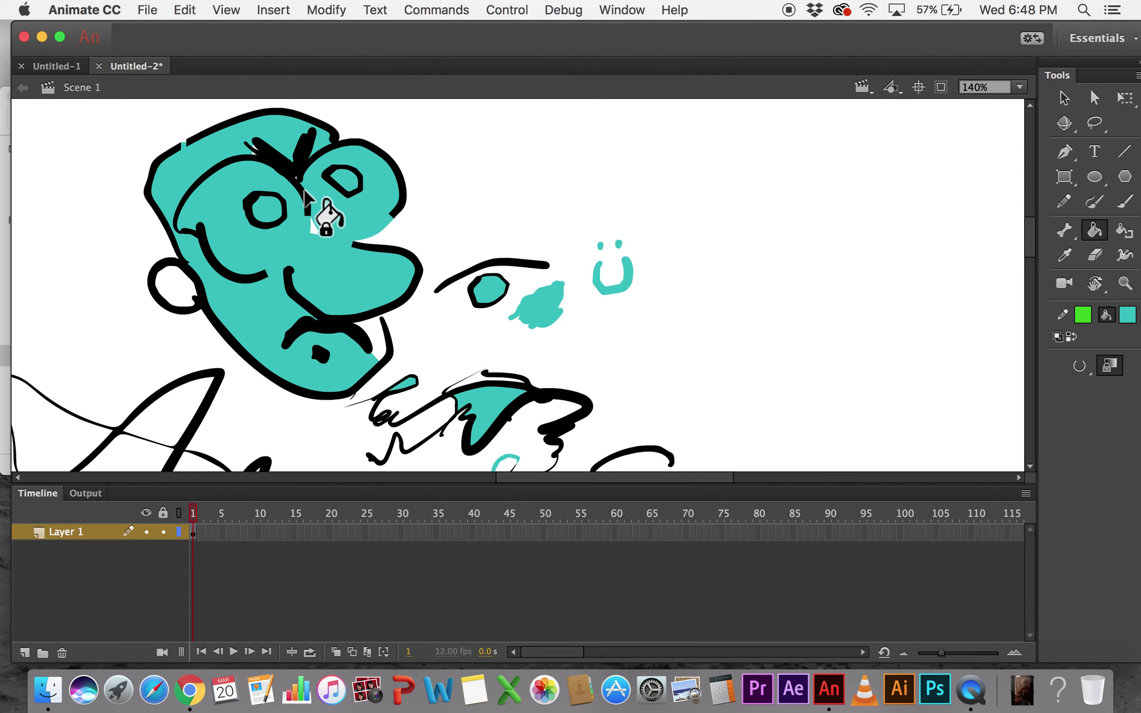
left_click(312, 198)
left_click(309, 171)
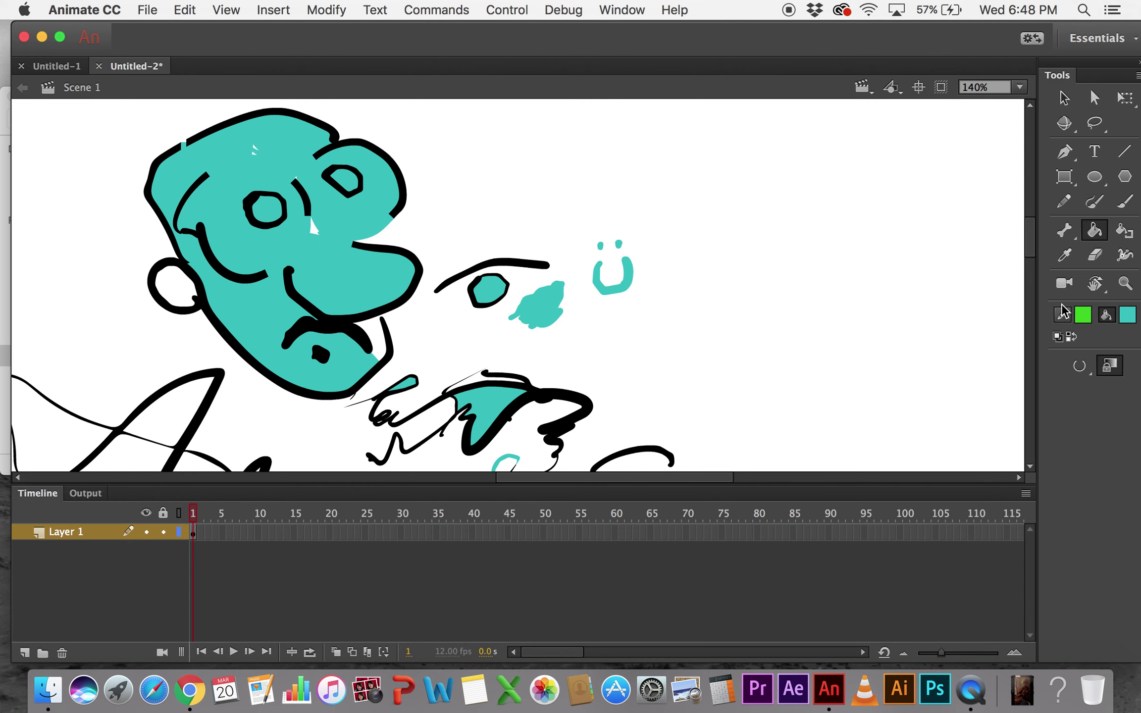
- Erase parts of the teal smiley's mouth with the Eraser
left_click(1096, 256)
mouse_move(626, 292)
left_mouse_down()
mouse_move(604, 284)
mouse_move(612, 278)
mouse_move(624, 298)
mouse_move(611, 279)
mouse_move(600, 292)
mouse_move(619, 265)
left_mouse_up()
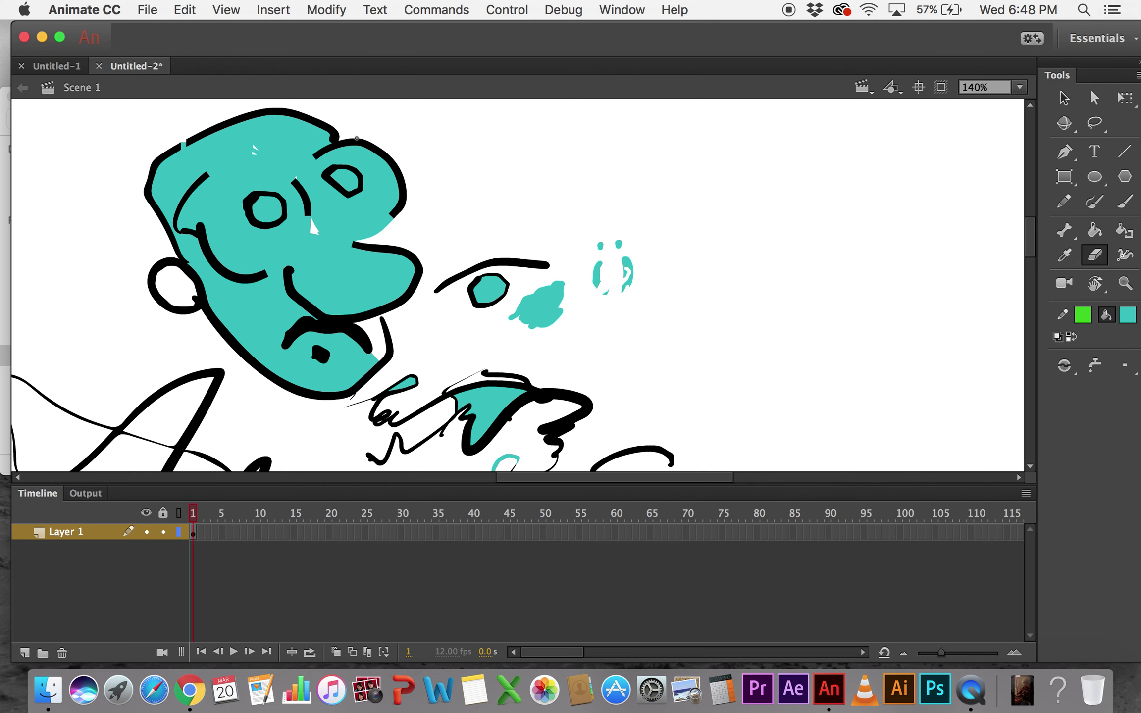
left_click_drag(257, 201, 315, 249)
key("z")
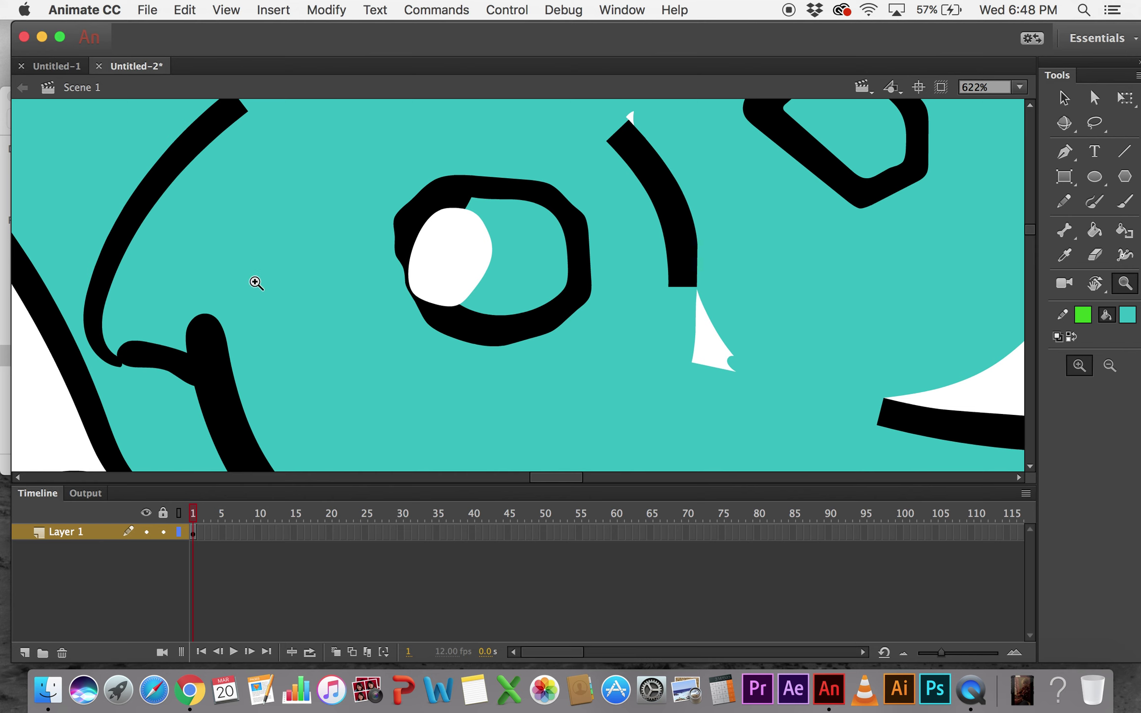
key("e")
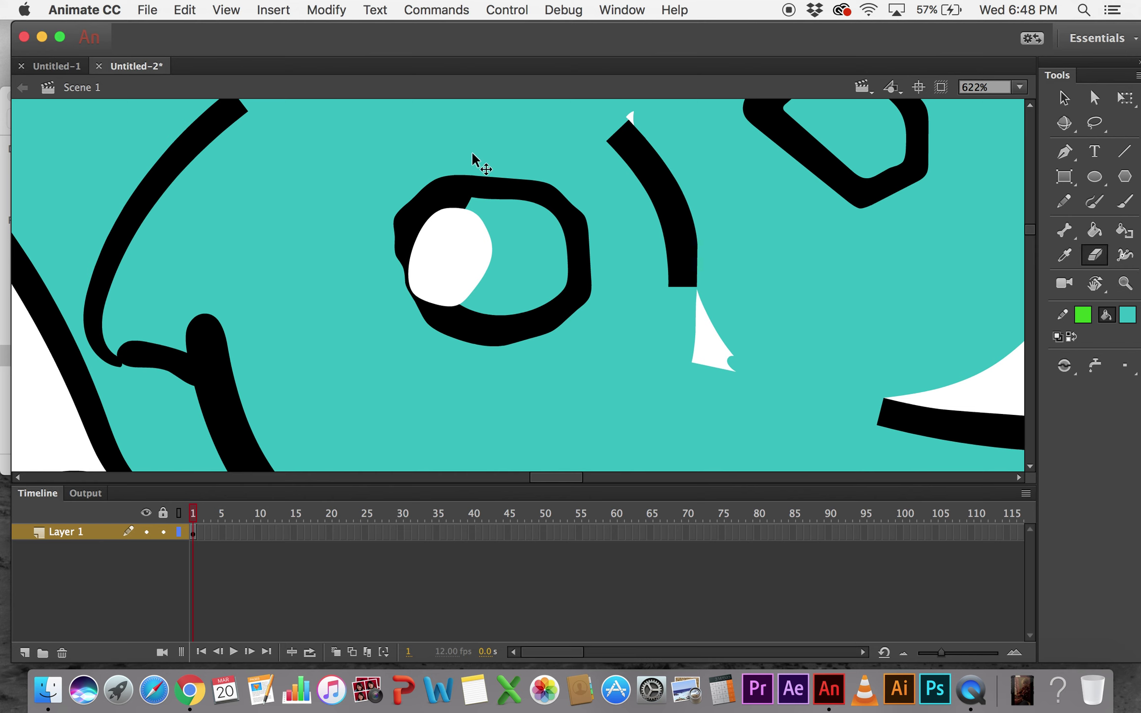
key("super+z")
- Select and delete the black ring of the cartoon's left pupil and the teal fill inside it
key("v")
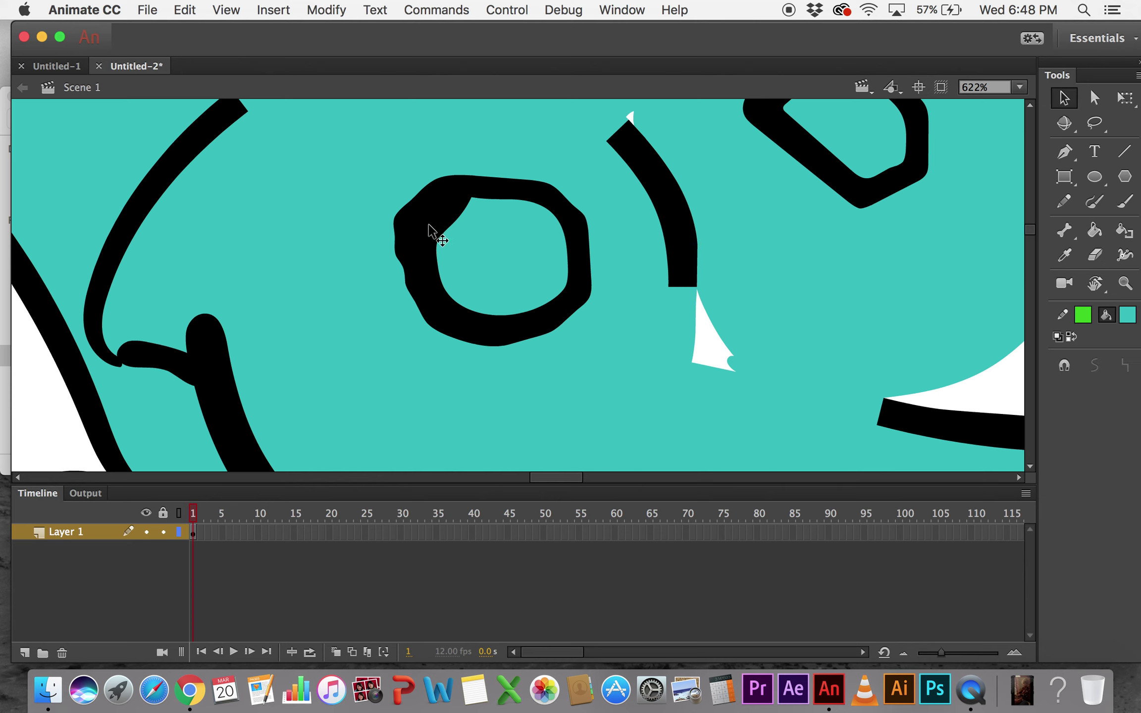
left_click(550, 204)
key("Delete")
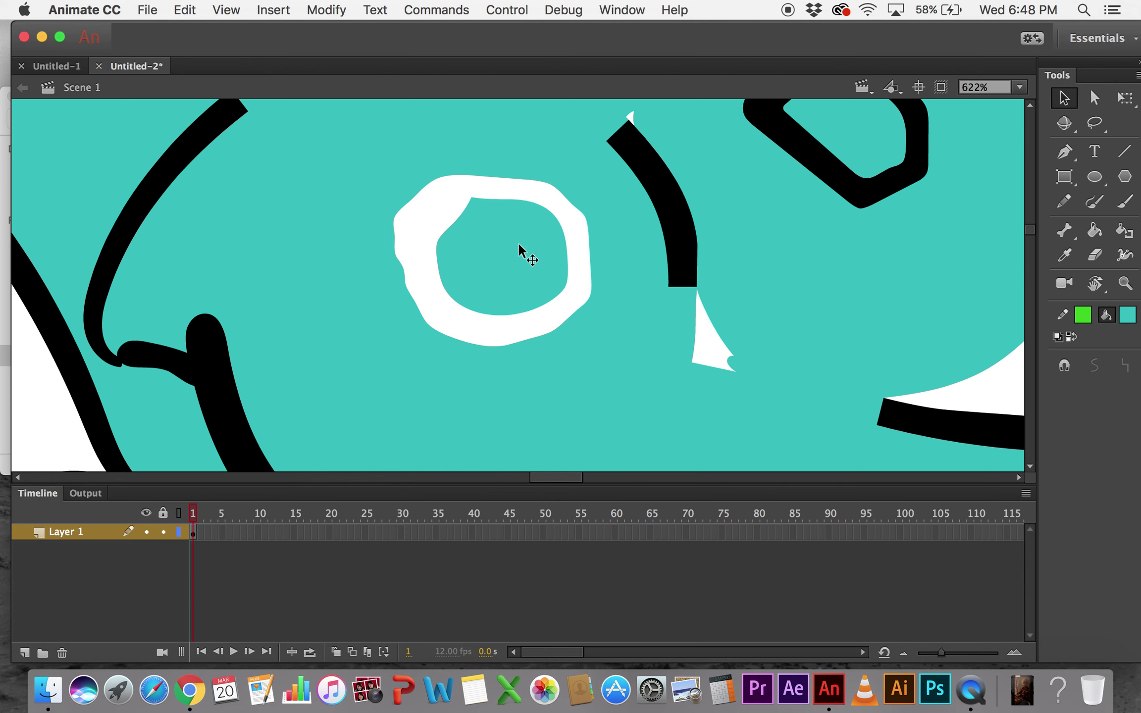
left_click(518, 242)
key("Delete")
- Lasso and delete an irregular teal area around the left eye's hole, and remove a small sliver at its lower edge
key("l")
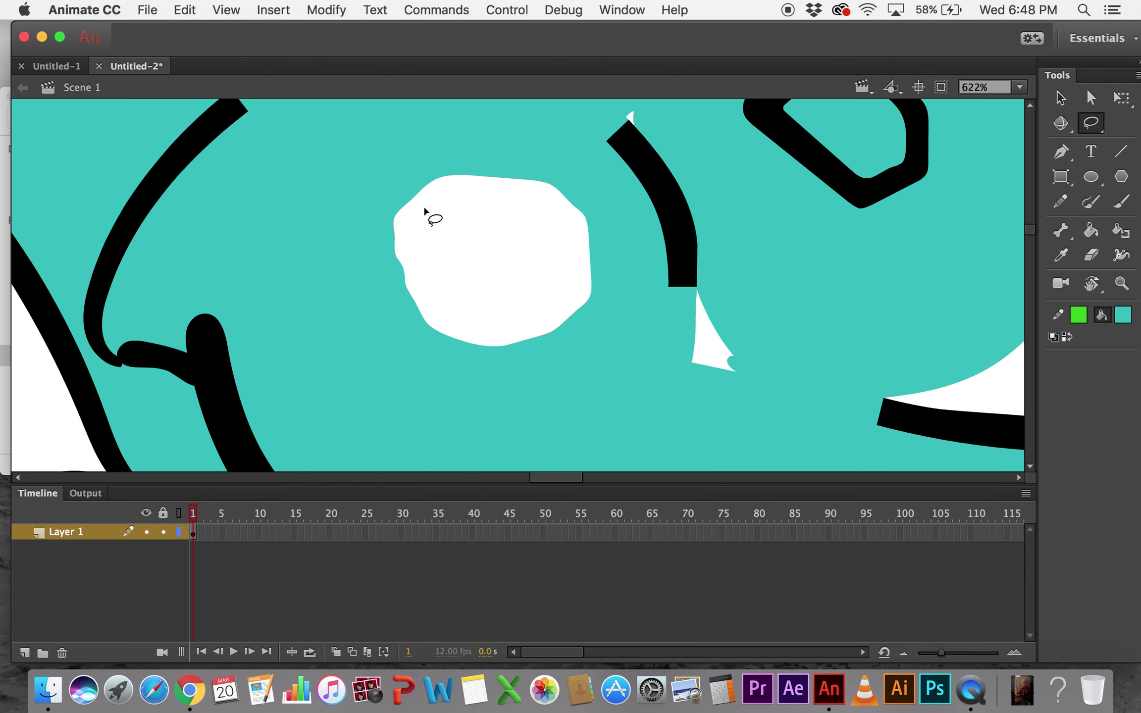
mouse_move(419, 201)
left_mouse_down()
mouse_move(421, 350)
mouse_move(506, 274)
mouse_move(505, 420)
mouse_move(475, 170)
mouse_move(408, 263)
left_mouse_up()
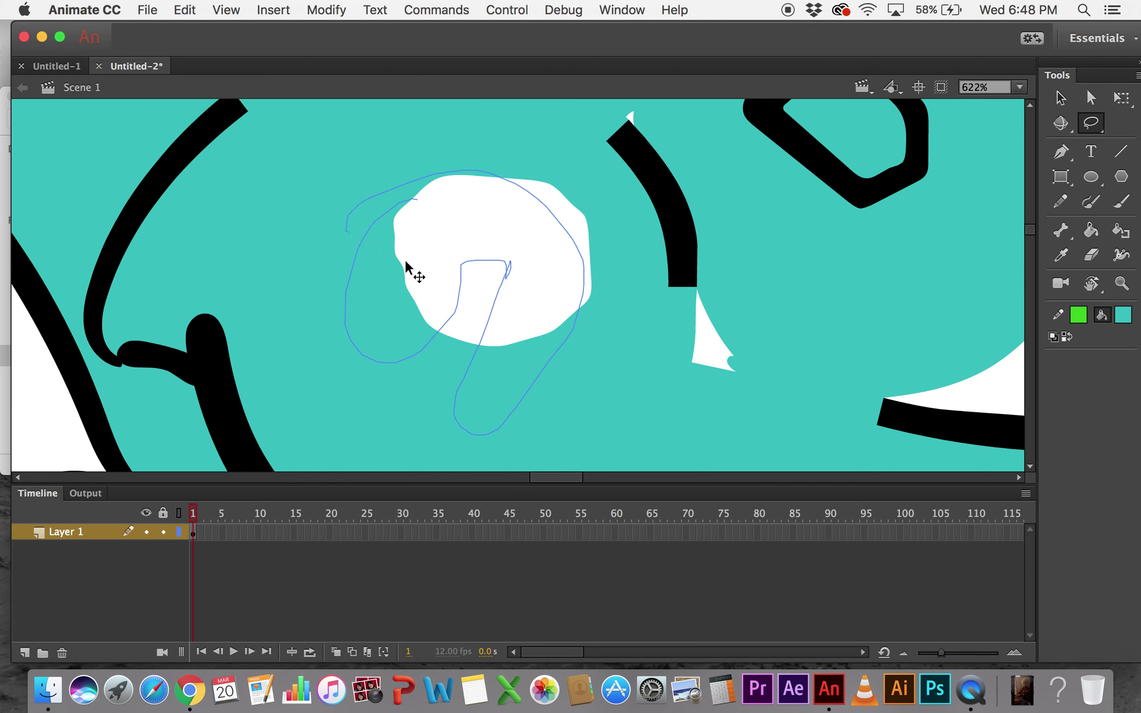
key("Delete")
key("v")
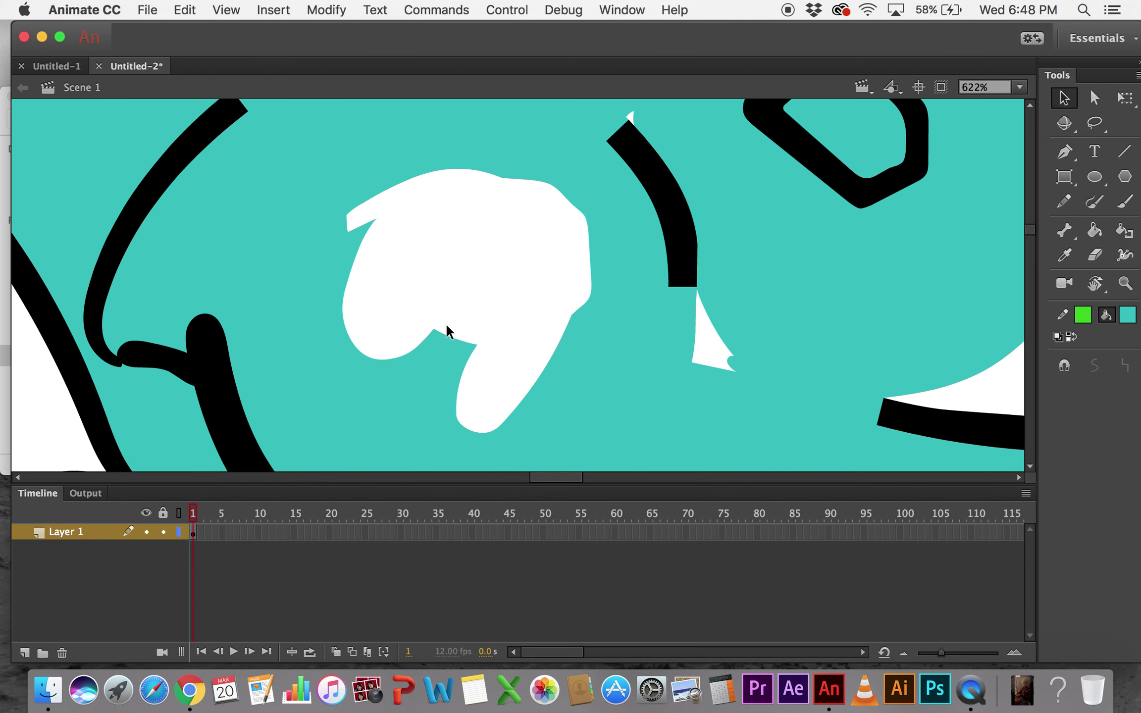
left_click_drag(445, 337, 470, 393)
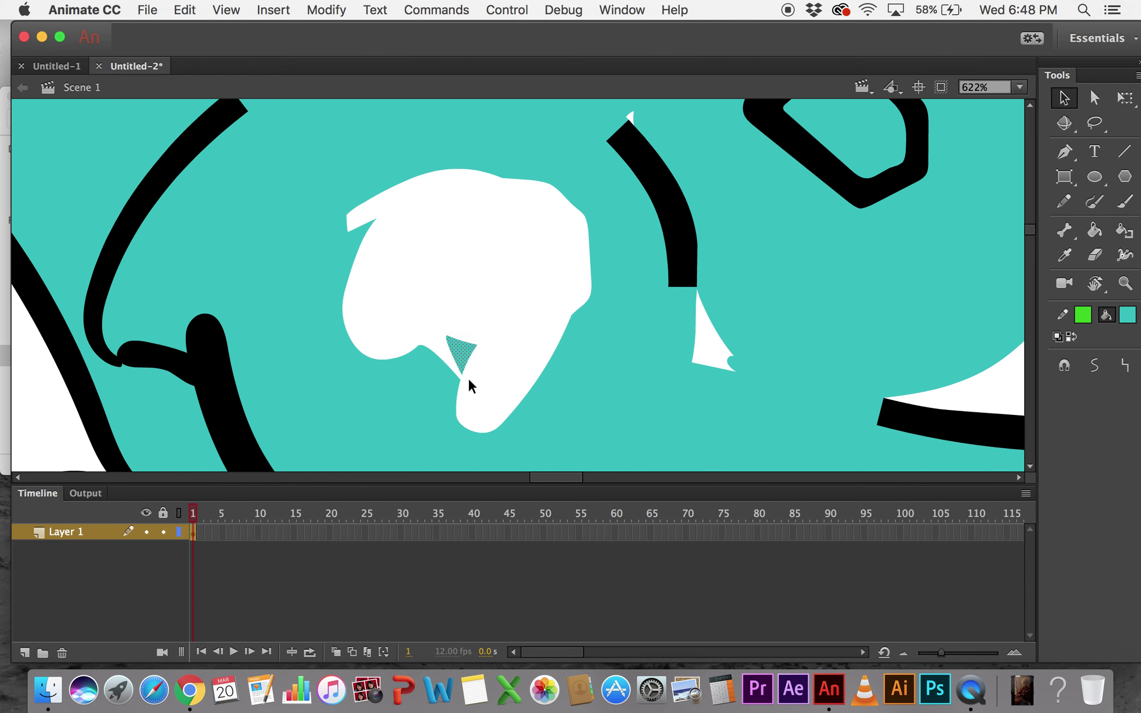
key("Delete")
- Switch from the Rotation tool to the Hand tool and fit the whole stage in the window
left_click(1095, 289)
left_click(983, 281)
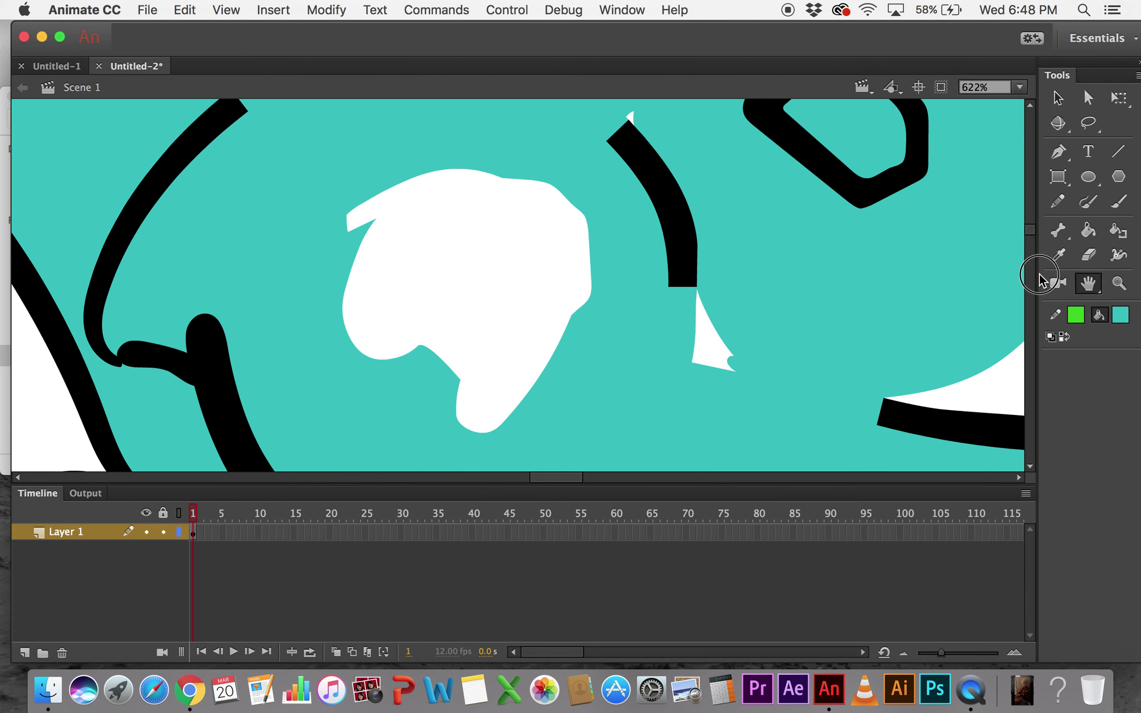
left_click(1089, 287)
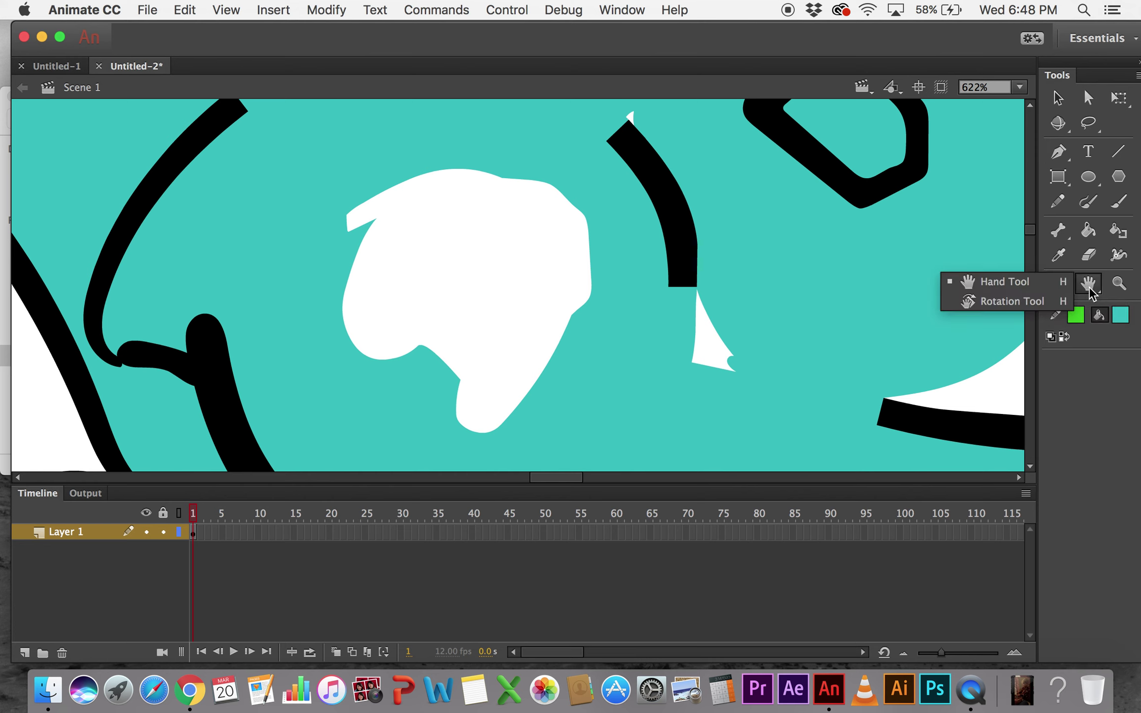
left_click(1052, 280)
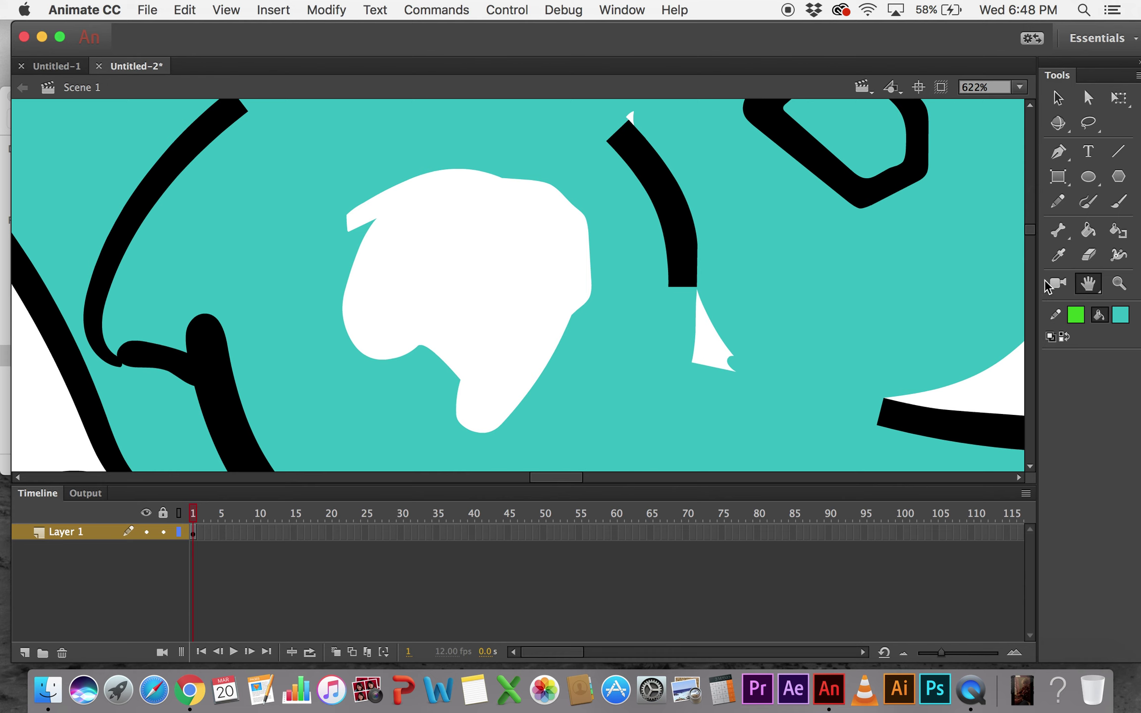
double_click(1088, 284)
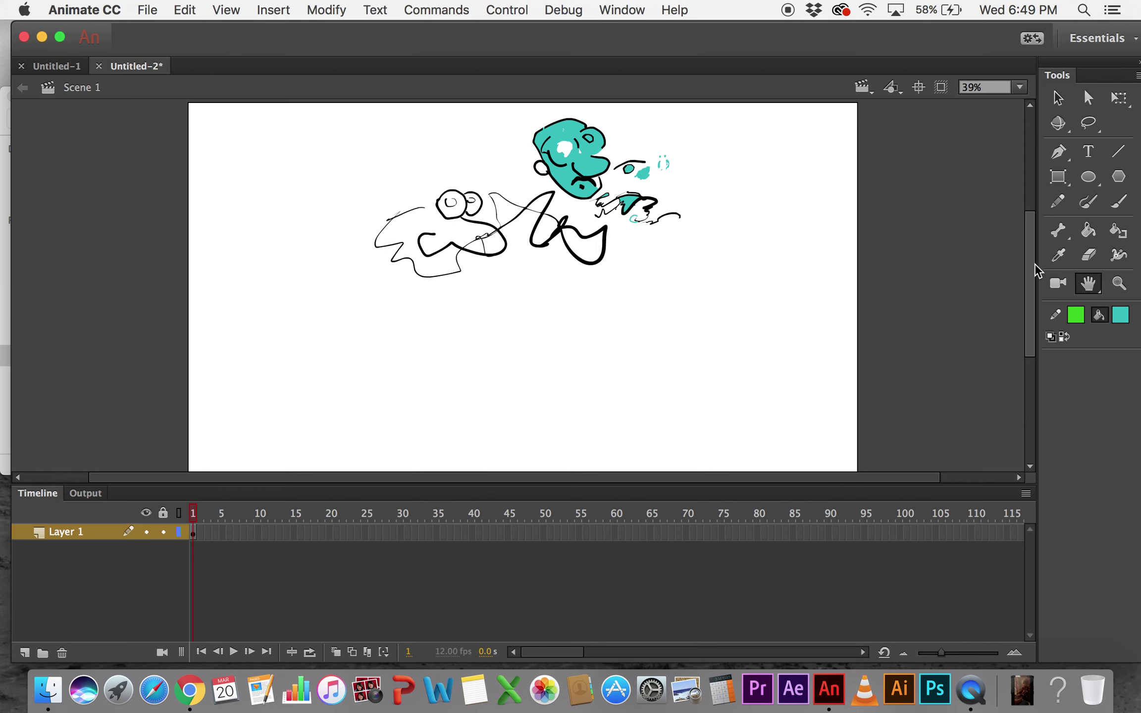
- Zoom in on the round-eyed sketch to 293% and pan across to the cartoon head with the Hand tool
key("z")
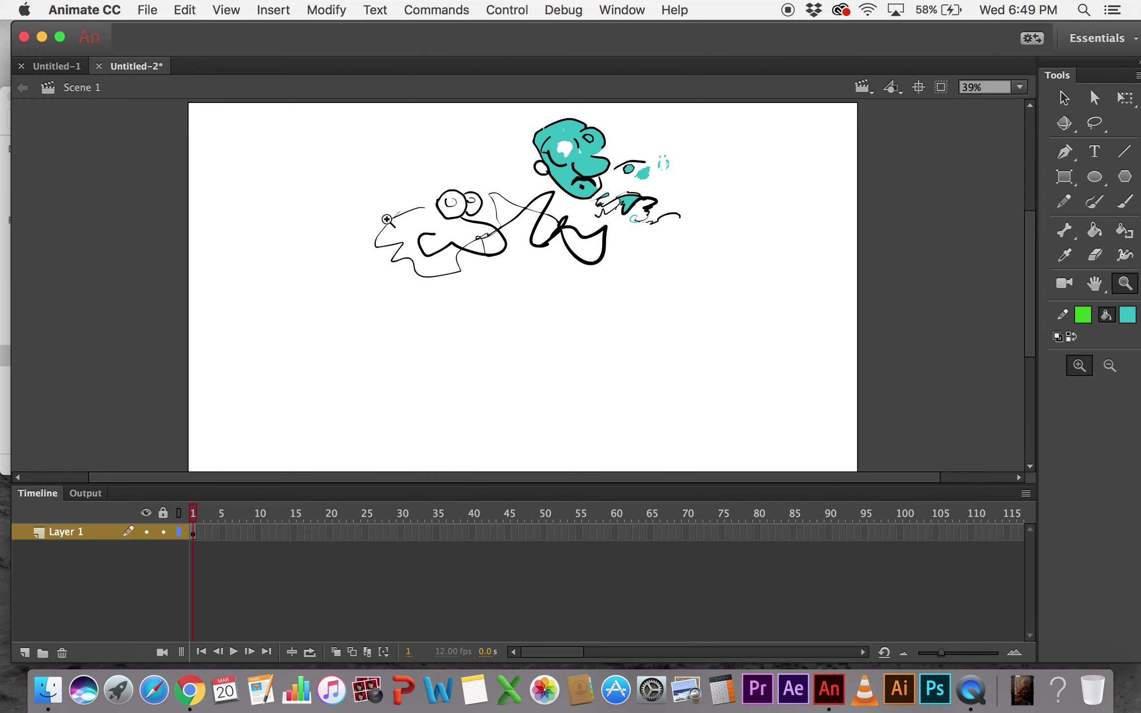
left_click_drag(376, 149, 608, 316)
left_click_drag(419, 213, 477, 174)
key("h")
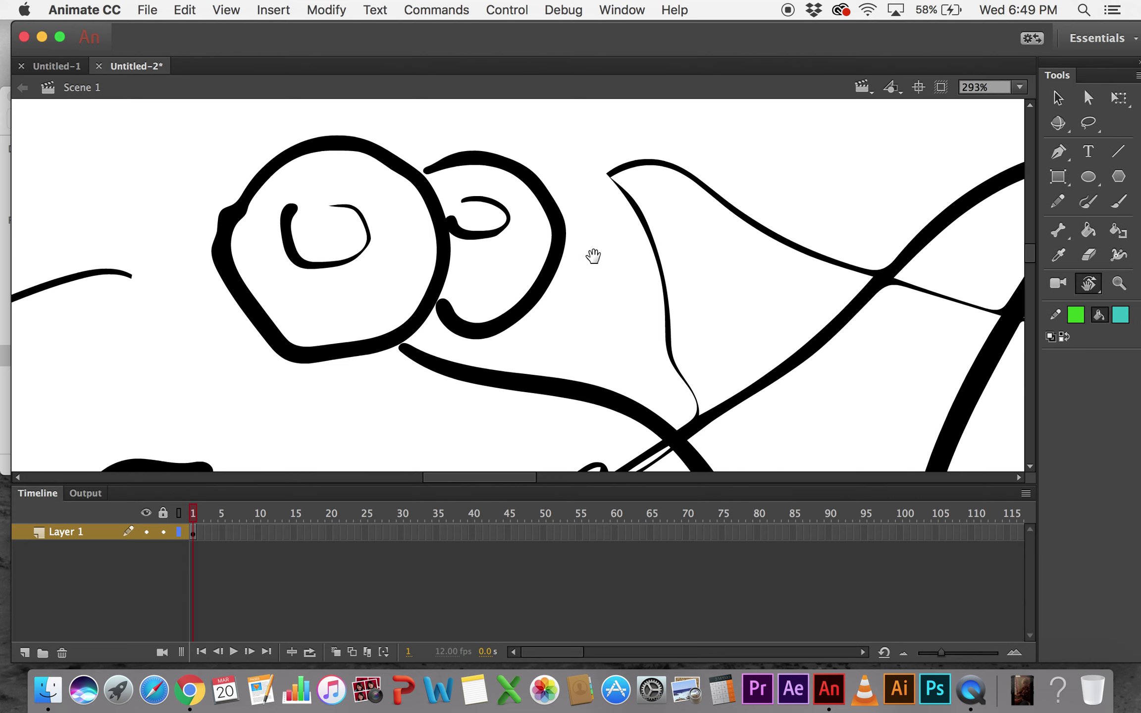
key("h")
left_click_drag(591, 222, 394, 382)
mouse_move(725, 153)
left_mouse_down()
mouse_move(559, 256)
mouse_move(506, 247)
left_mouse_up()
left_click_drag(678, 129, 535, 221)
- Brush a teal loop inside the left eye's white hole, and a black zigzag across it with color sampled from the outline
key("b")
mouse_move(471, 272)
left_mouse_down()
mouse_move(476, 248)
mouse_move(454, 270)
mouse_move(488, 263)
left_mouse_up()
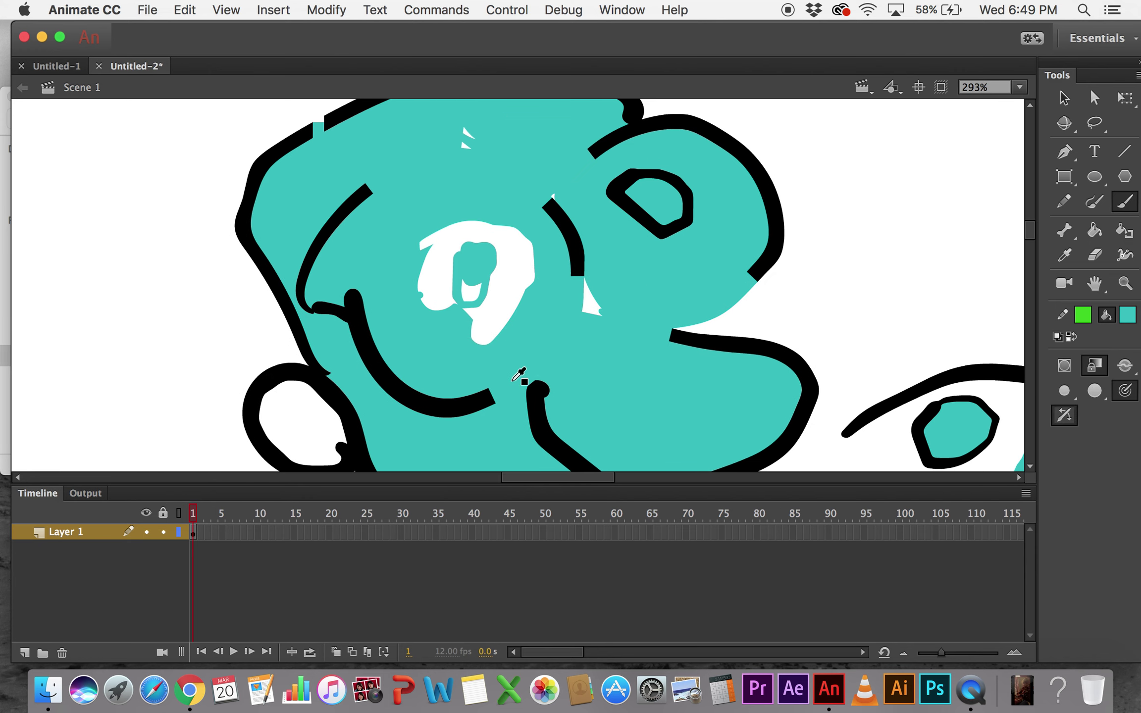
key("i")
left_click(537, 391)
key("b")
mouse_move(423, 326)
left_mouse_down()
mouse_move(484, 268)
mouse_move(531, 339)
left_mouse_up()
- Brush black goatee strokes on the cartoon's chin and a bow-tie shape with loose strokes just below it
key("h")
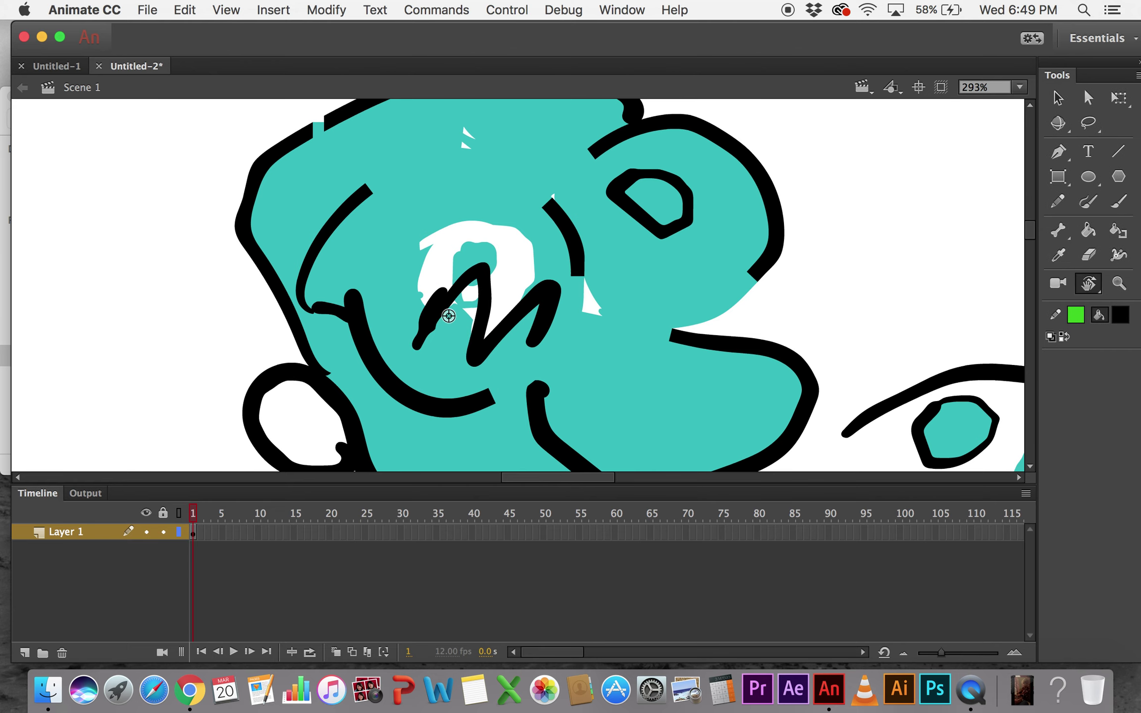
left_click_drag(449, 316, 428, 275)
key("b")
mouse_move(599, 342)
left_mouse_down()
mouse_move(609, 357)
mouse_move(594, 305)
mouse_move(642, 329)
left_mouse_up()
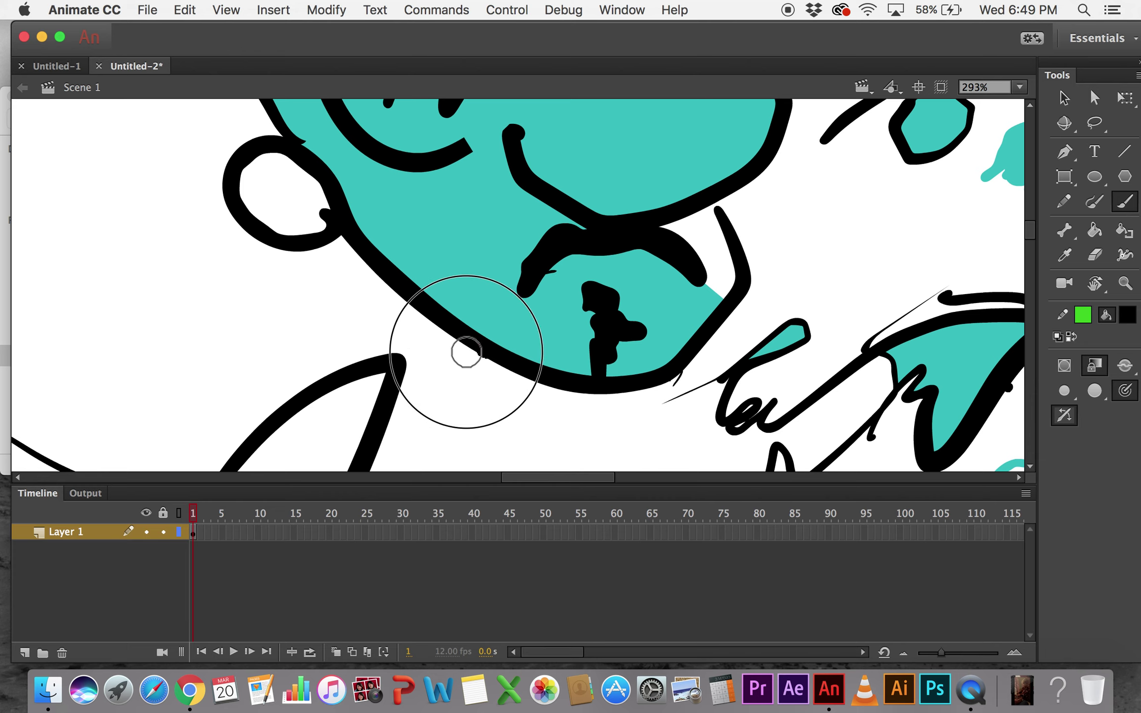
mouse_move(465, 353)
left_mouse_down()
mouse_move(604, 400)
mouse_move(570, 390)
mouse_move(491, 411)
mouse_move(517, 423)
mouse_move(390, 395)
mouse_move(342, 444)
left_mouse_up()
left_click_drag(595, 451, 592, 408)
- Pan down to the thick strokes below the head and alternate between the Hand and Rotation tools
key("shift+h")
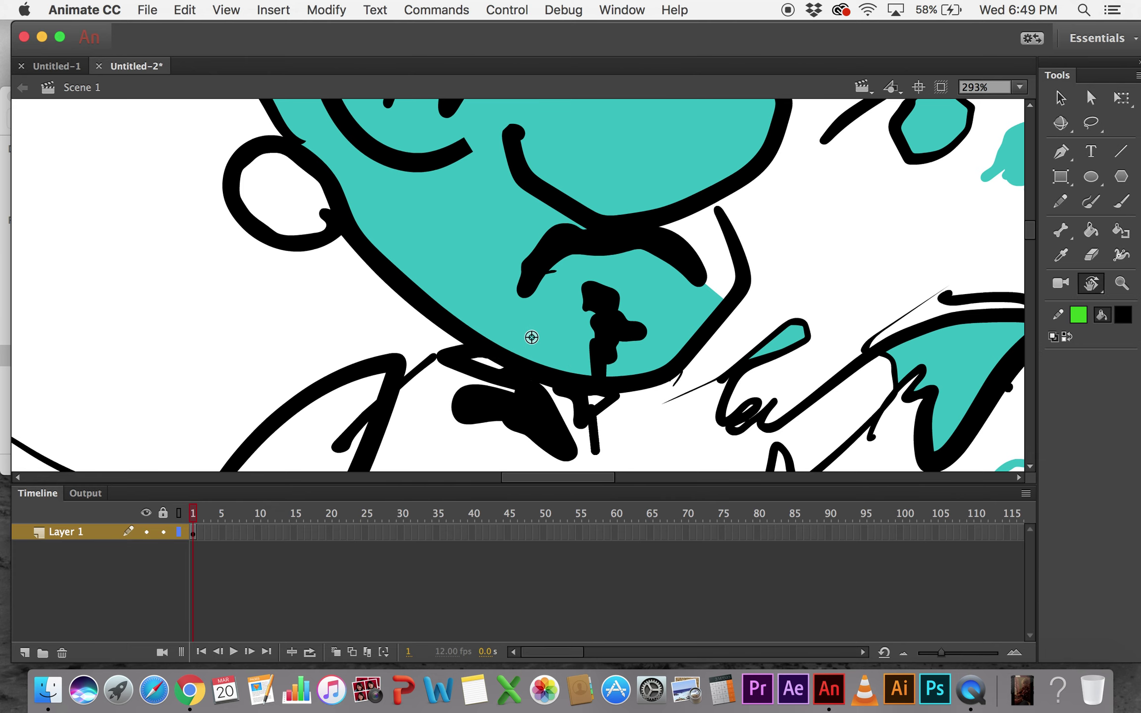
mouse_move(532, 337)
left_mouse_down()
mouse_move(433, 84)
mouse_move(509, 168)
left_mouse_up()
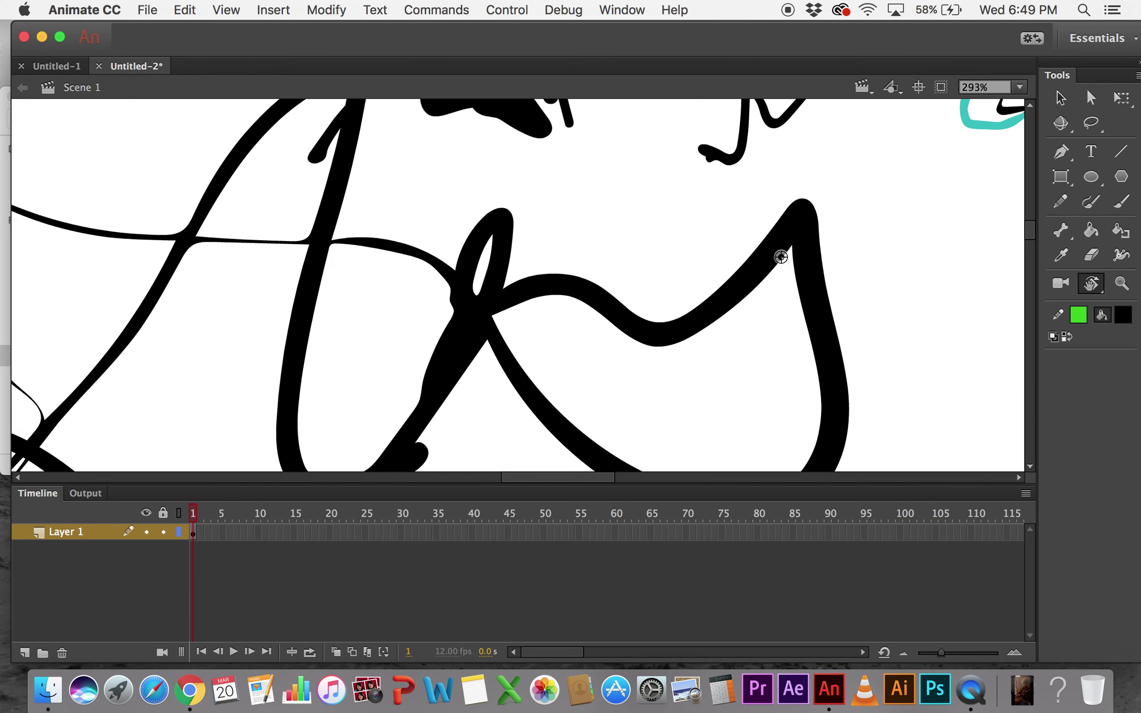
left_click(1092, 288)
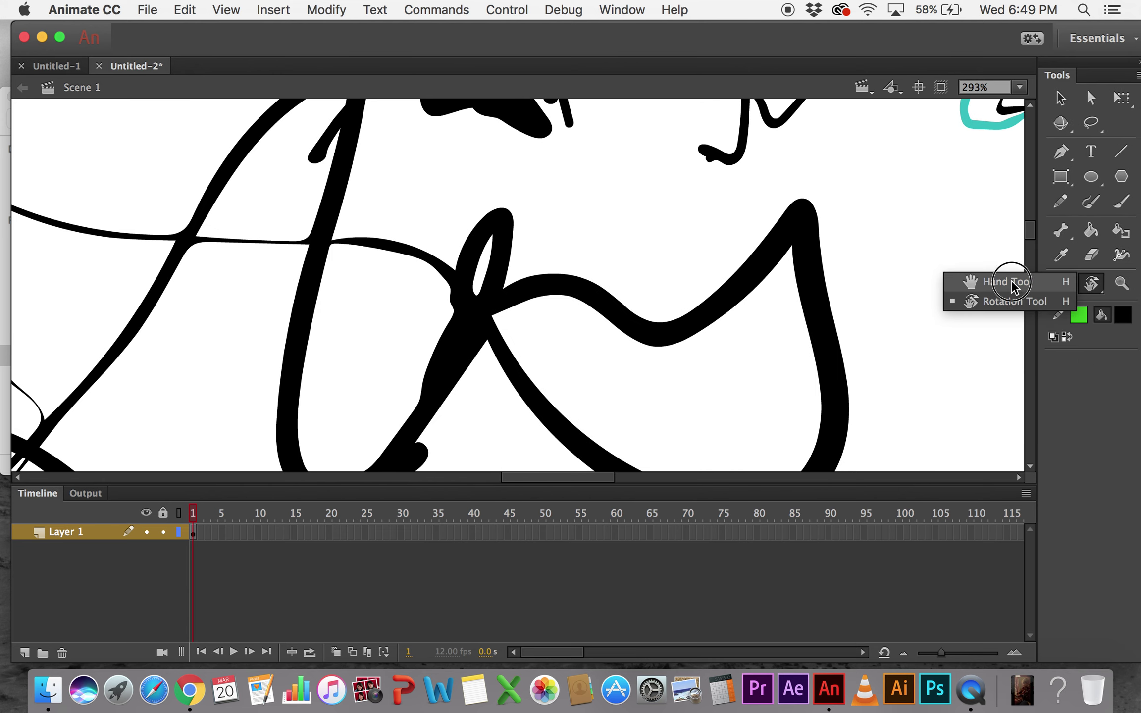
left_click(1019, 284)
left_click(1083, 288)
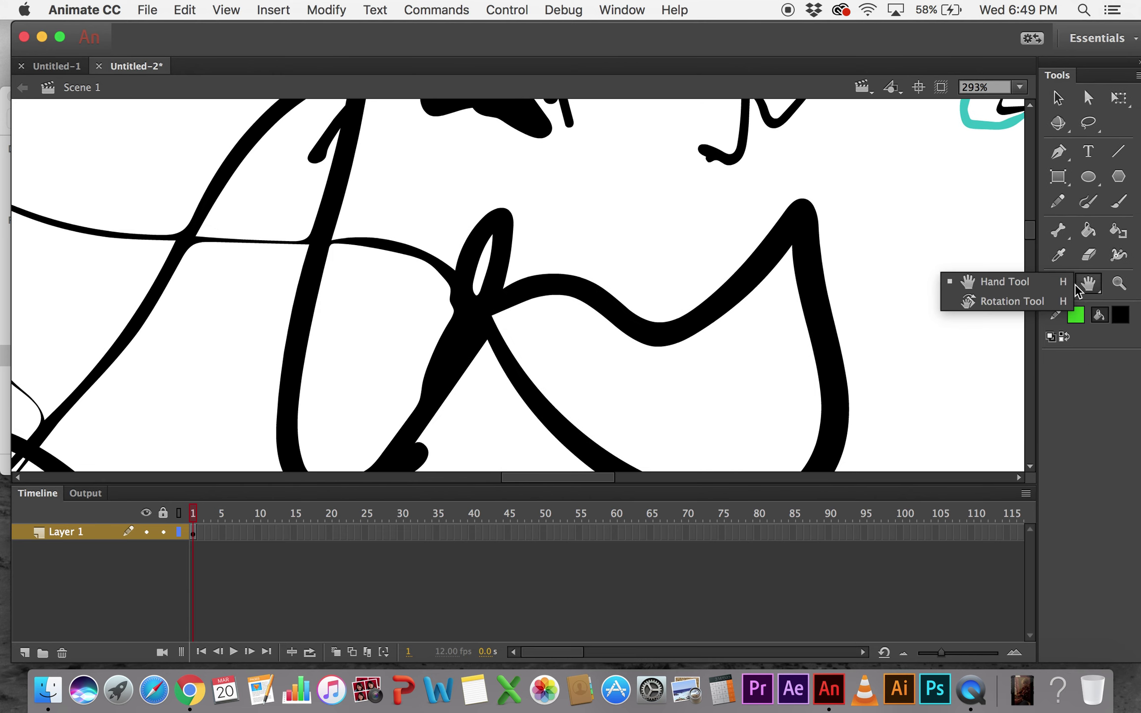
left_click(1014, 301)
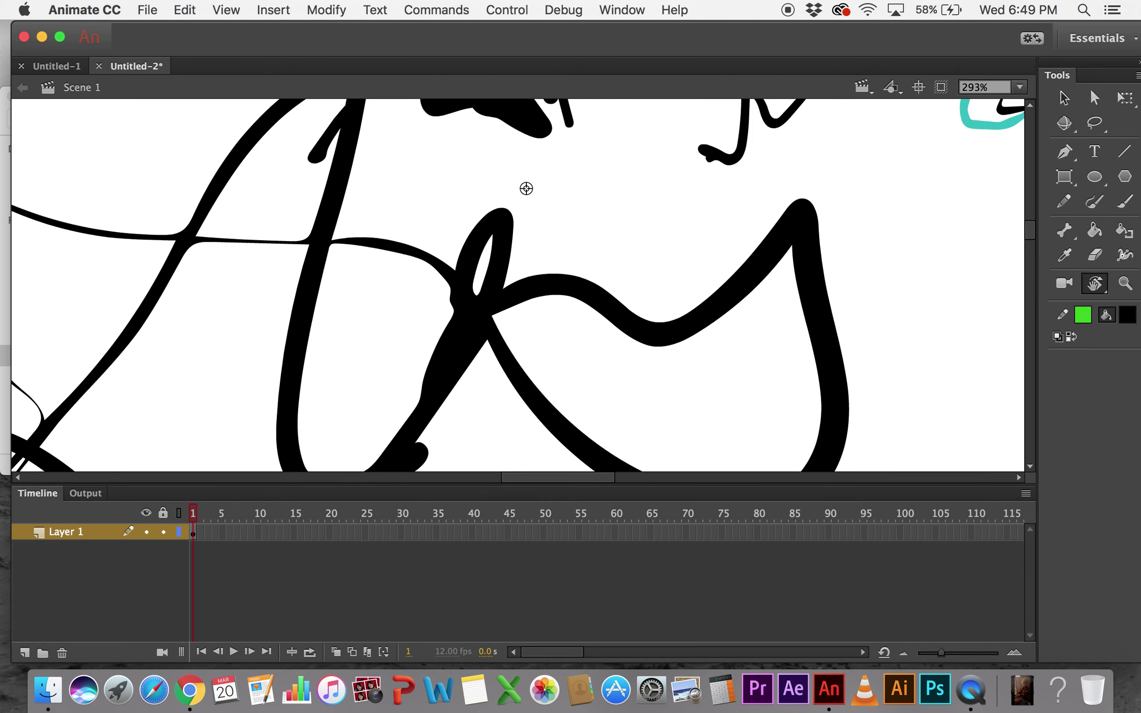
key("h")
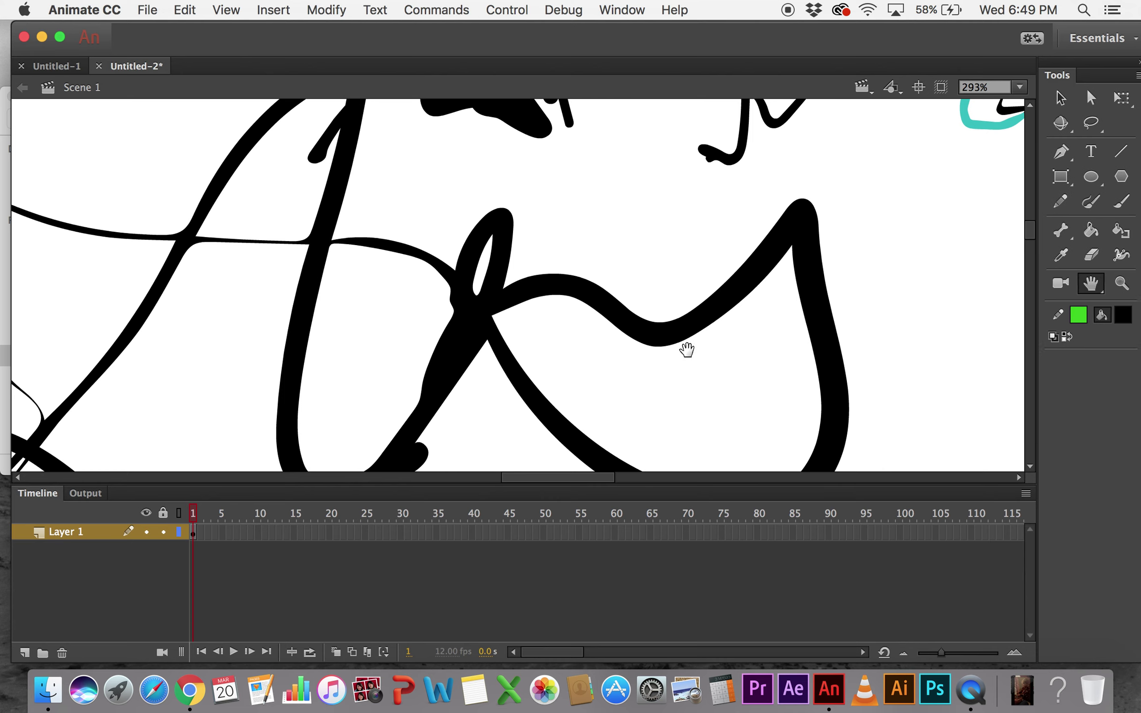
key("shift+h")
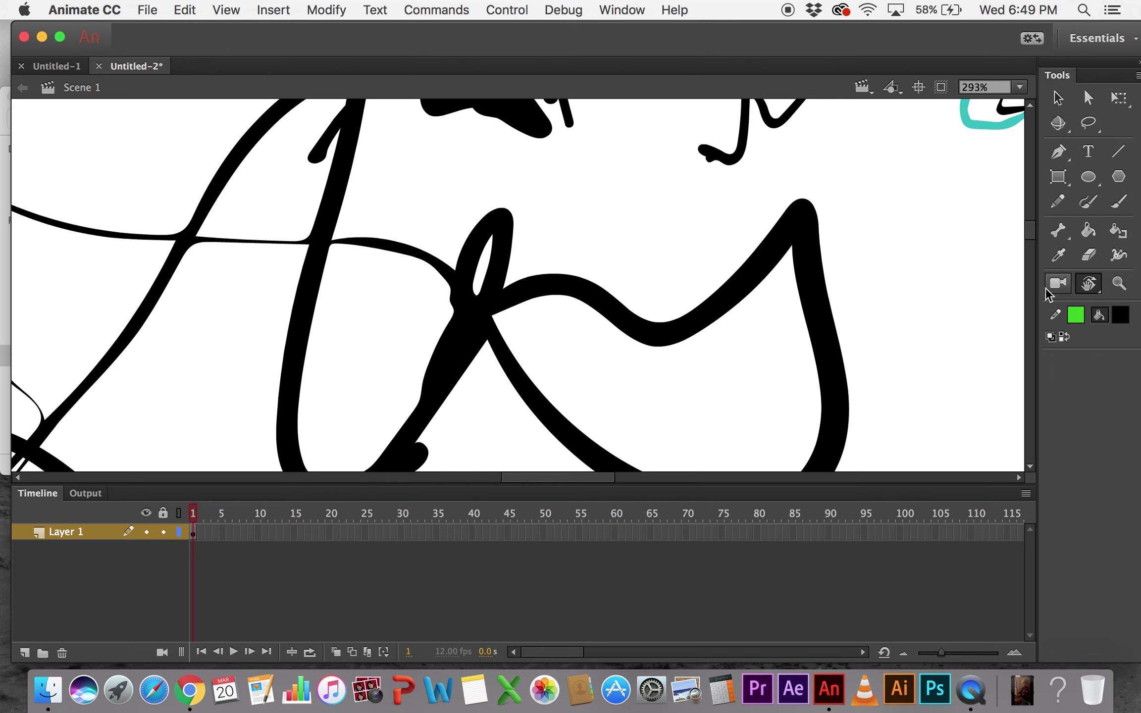
- Rotate the stage view at 73% zoom with the Rotation tool, and reset the rotation
left_click_drag(861, 301, 390, 266)
key("z")
left_click(393, 271, "alt")
left_click(395, 271, "alt")
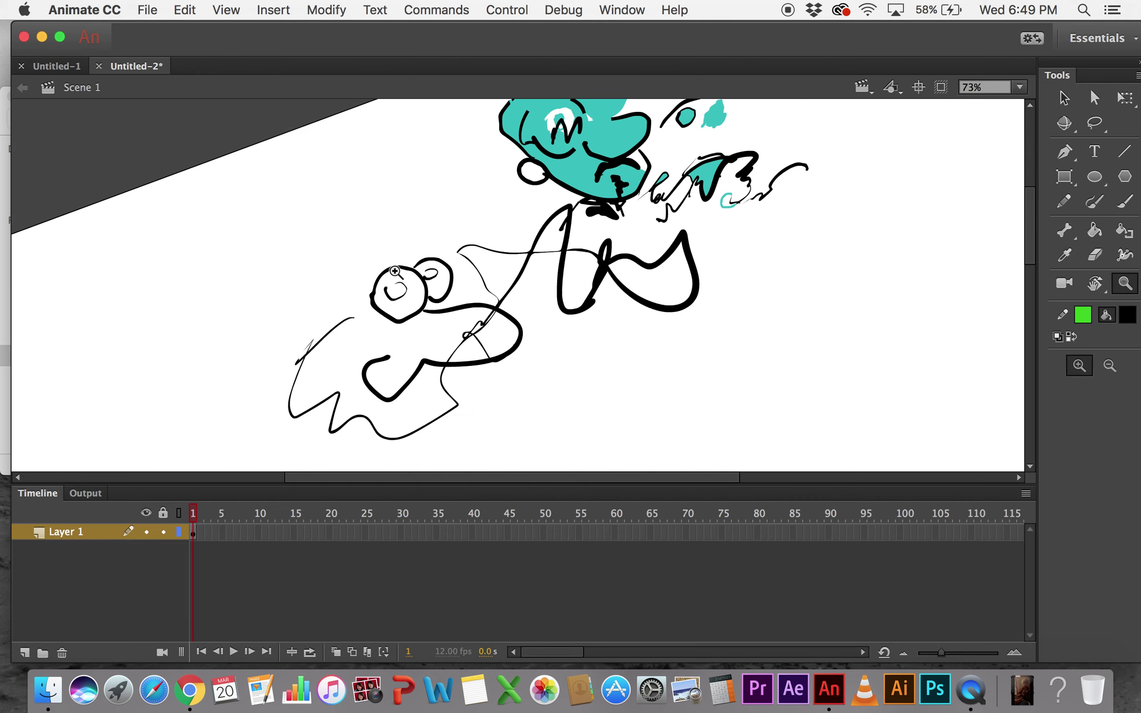
key("h")
mouse_move(497, 336)
left_mouse_down()
mouse_move(396, 278)
mouse_move(140, 196)
mouse_move(357, 329)
mouse_move(344, 349)
left_mouse_up()
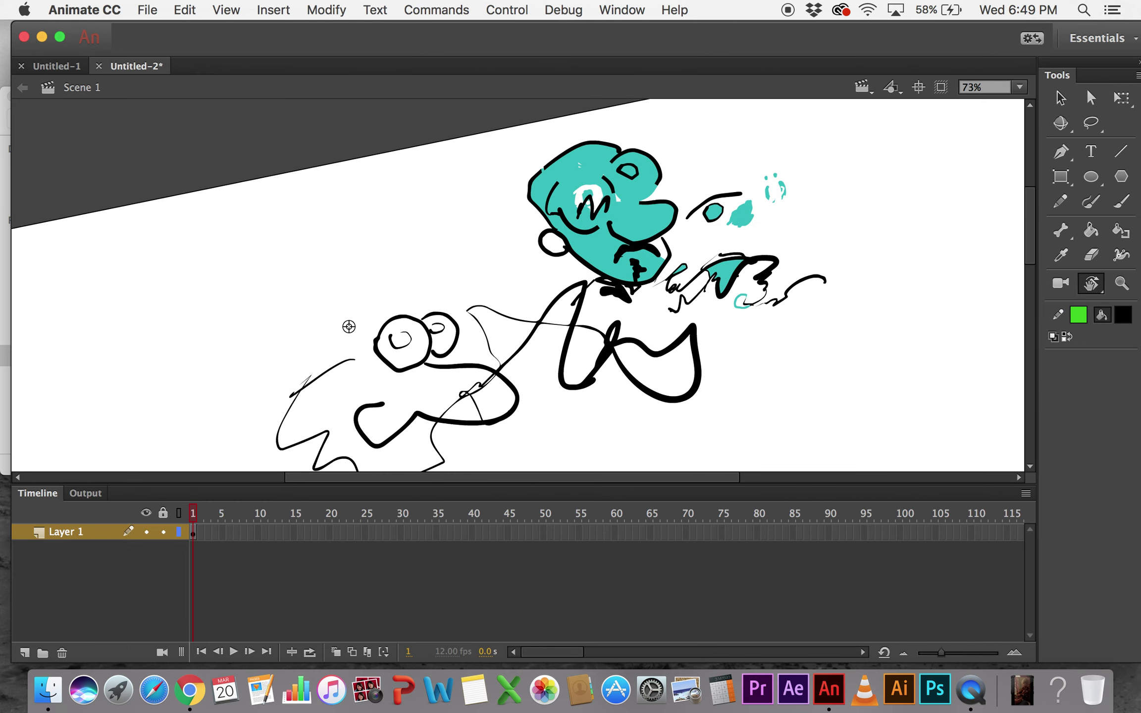
double_click(1090, 286)
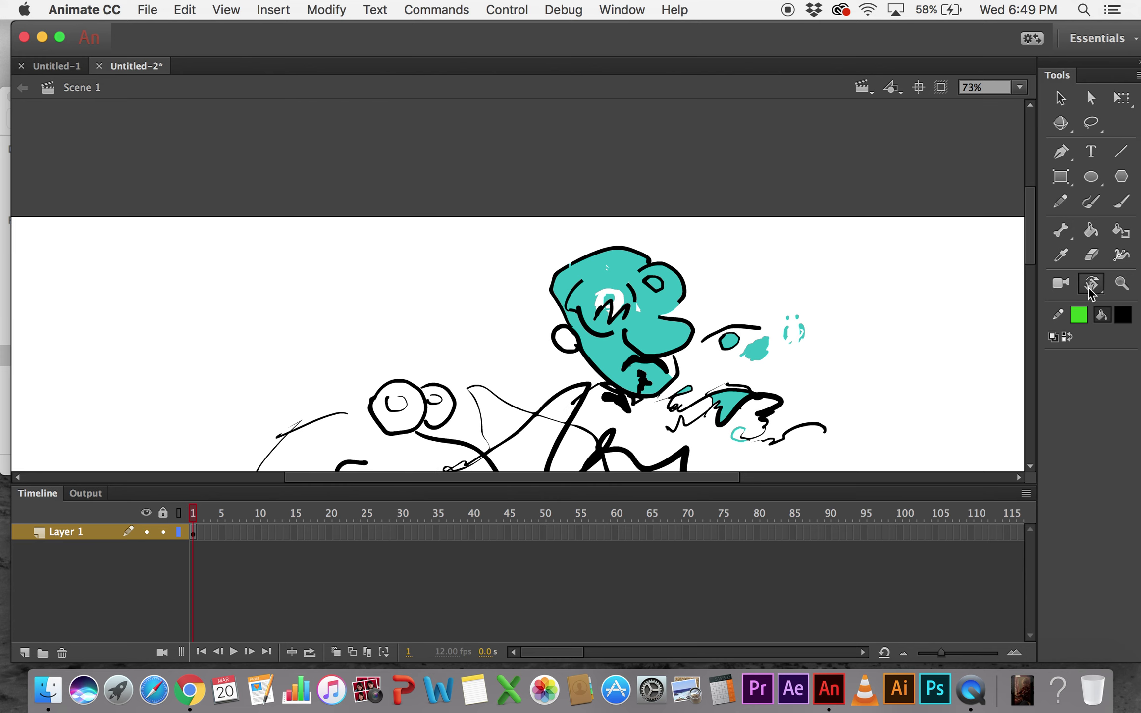
- Pan down until the lower strokes of the drawing show, and alternate between the Hand and Rotation tools
key("h")
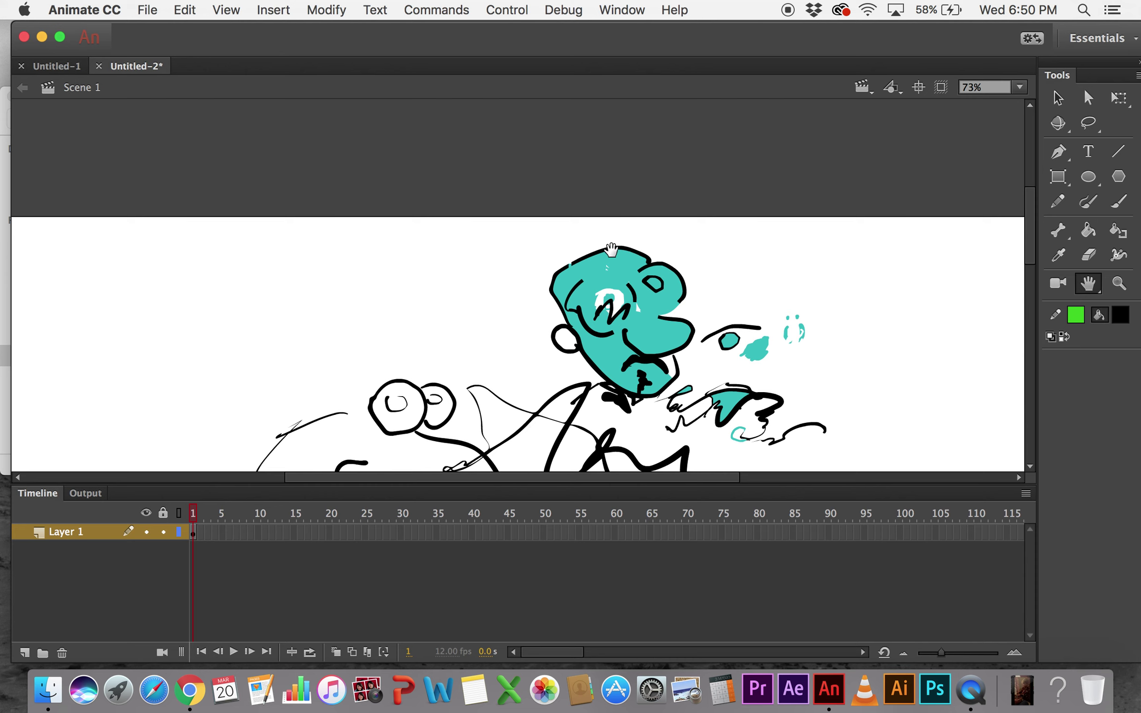
scroll(853, 222, "down", 2)
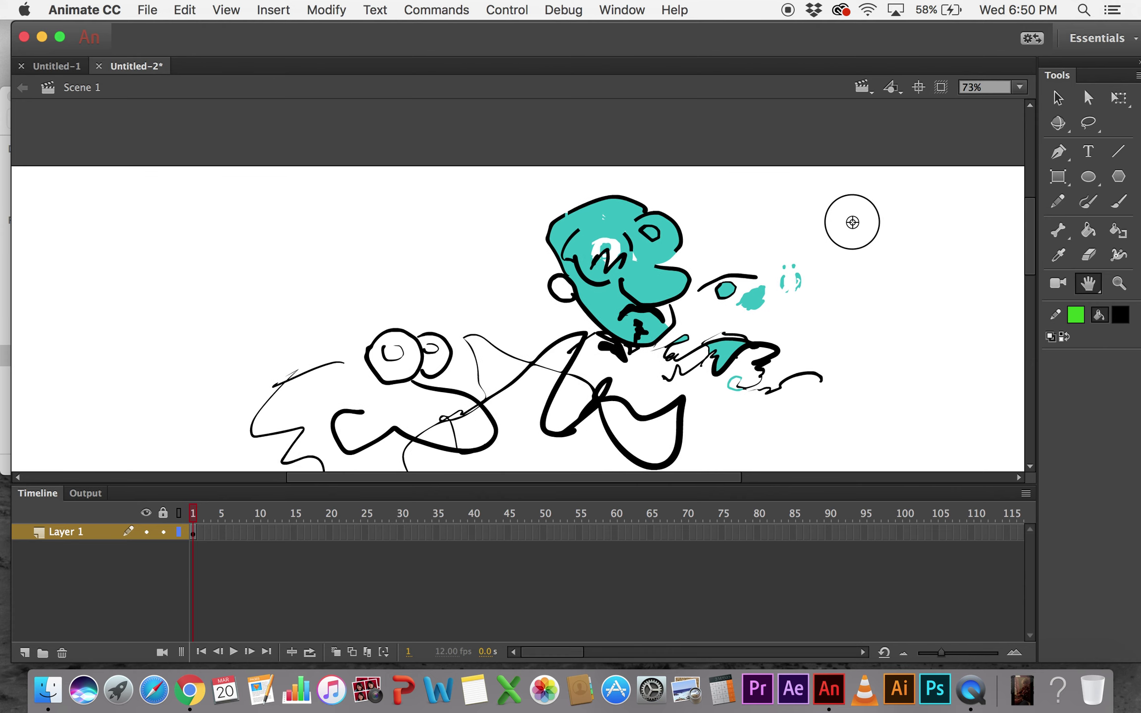
scroll(852, 223, "down", 3)
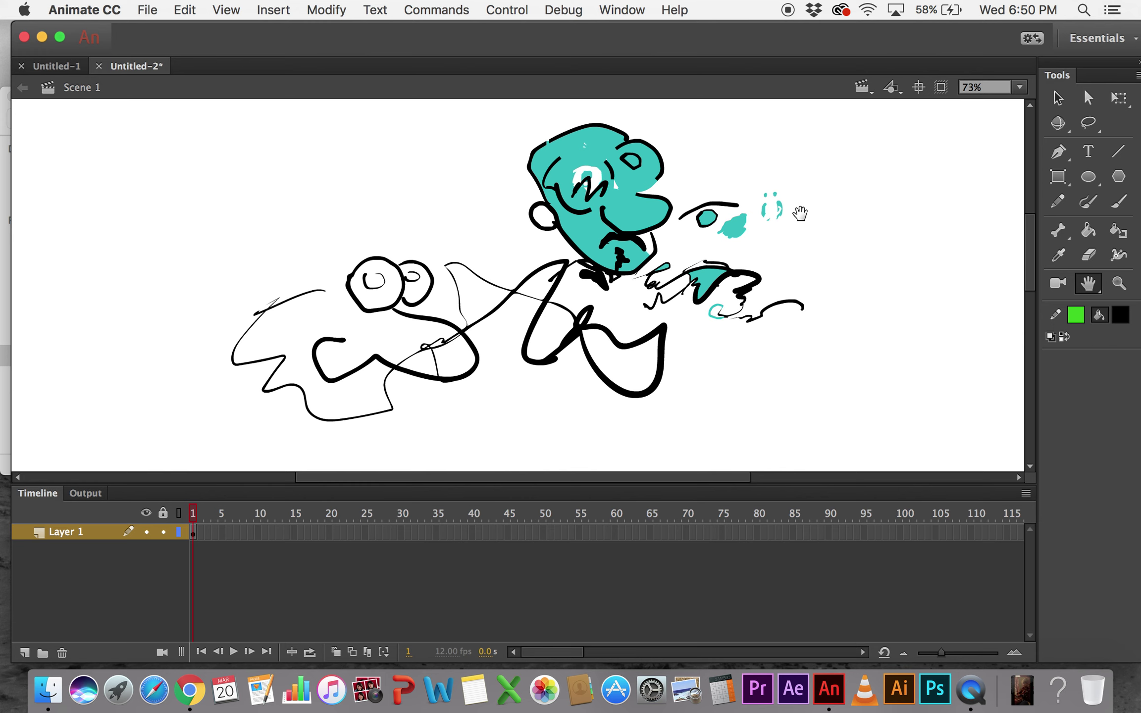
key("h")
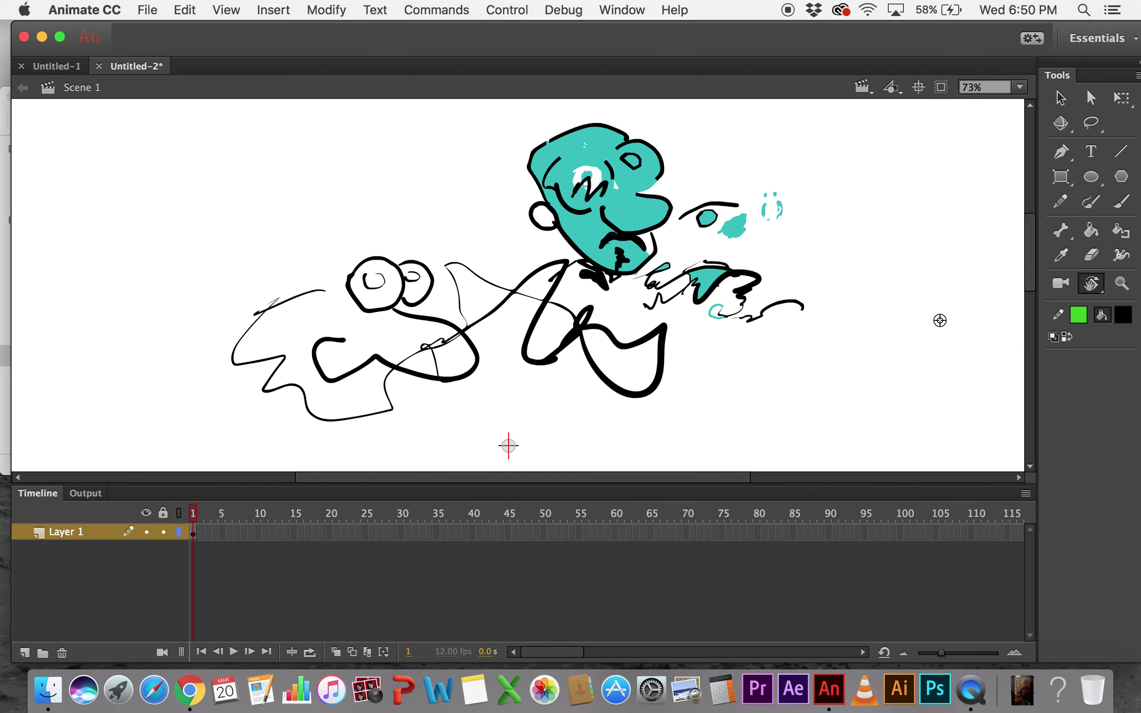
left_click(1095, 288)
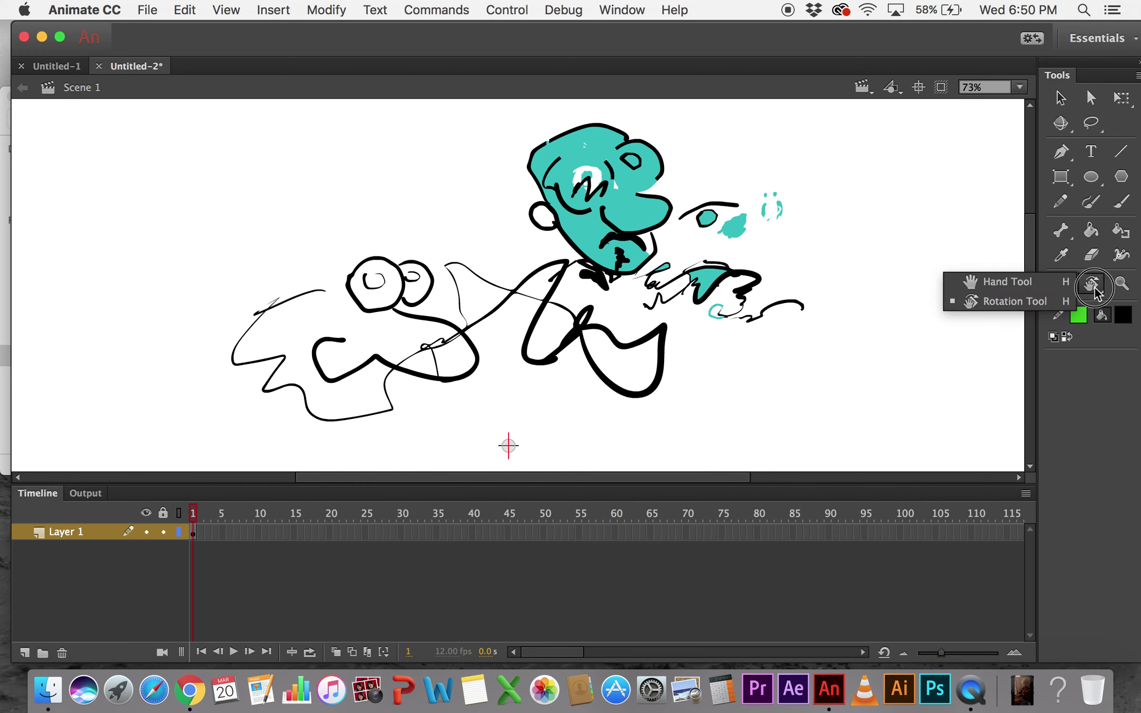
left_click(1040, 281)
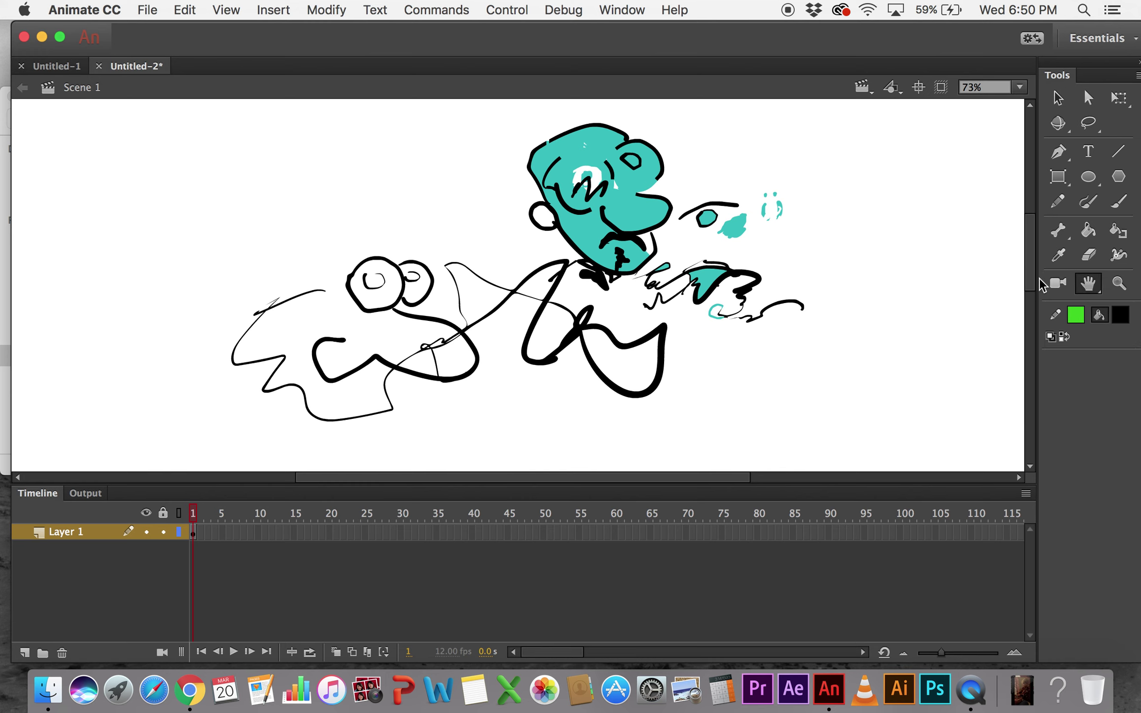
- Magnify the area around the cartoon head to 188% with the Zoom tool, and fit the stage in the window
left_click(1115, 285)
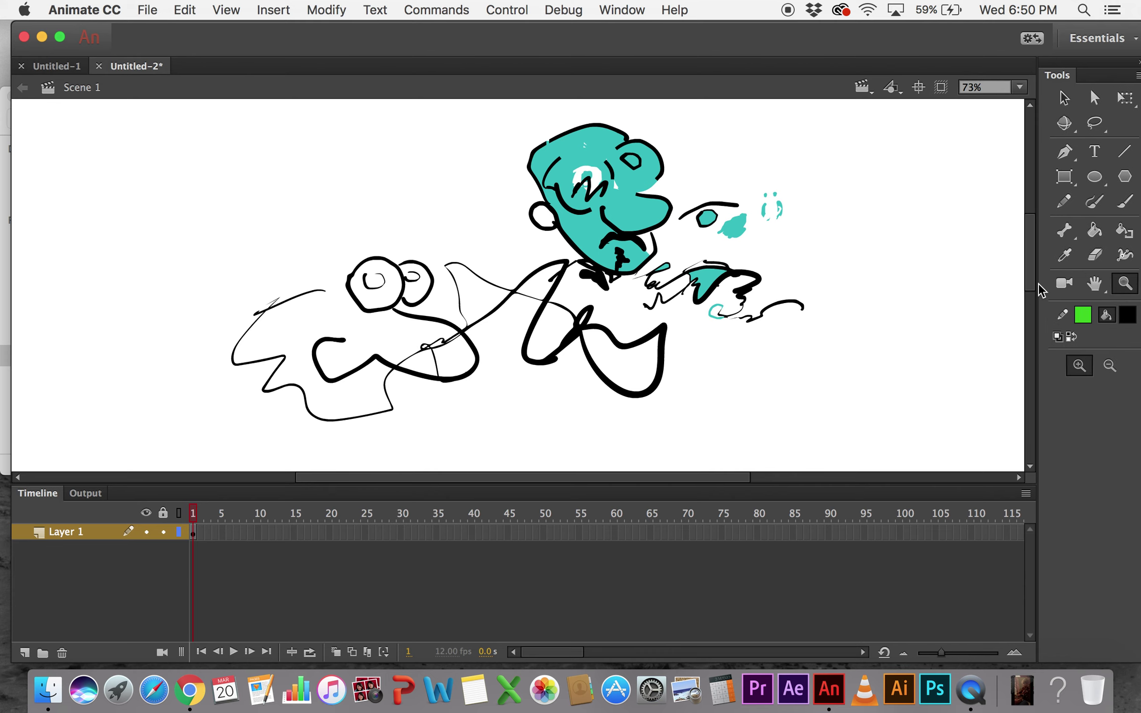
left_click_drag(510, 112, 746, 390)
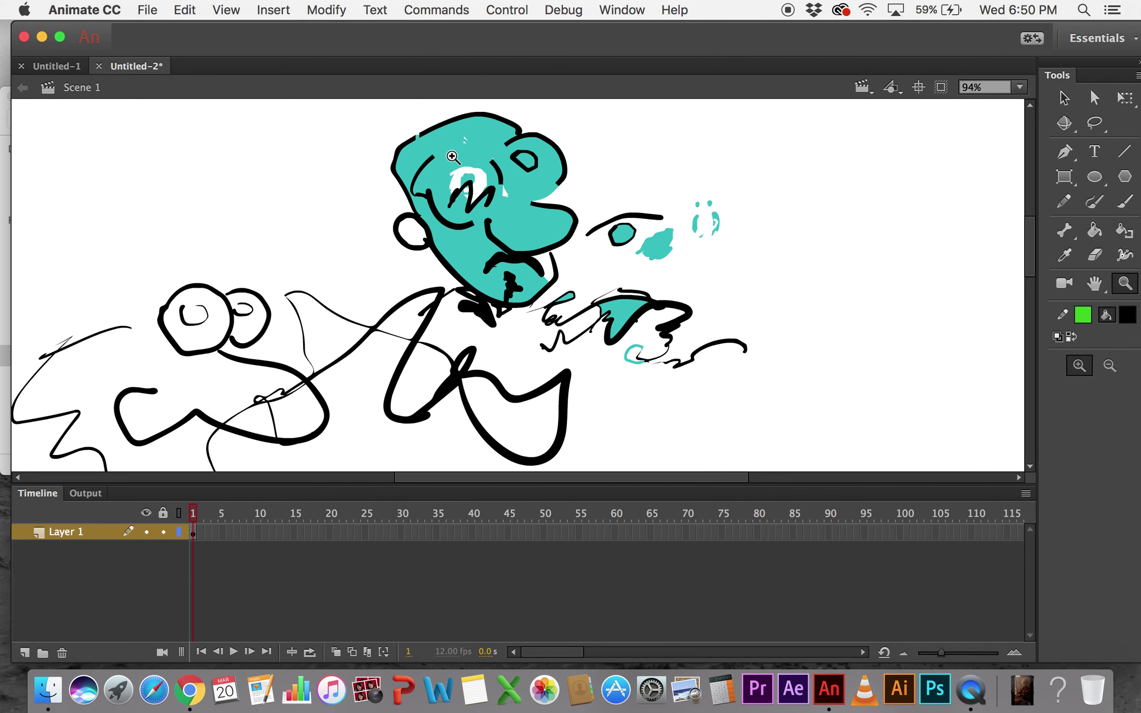
left_click(1020, 86)
left_click(999, 109)
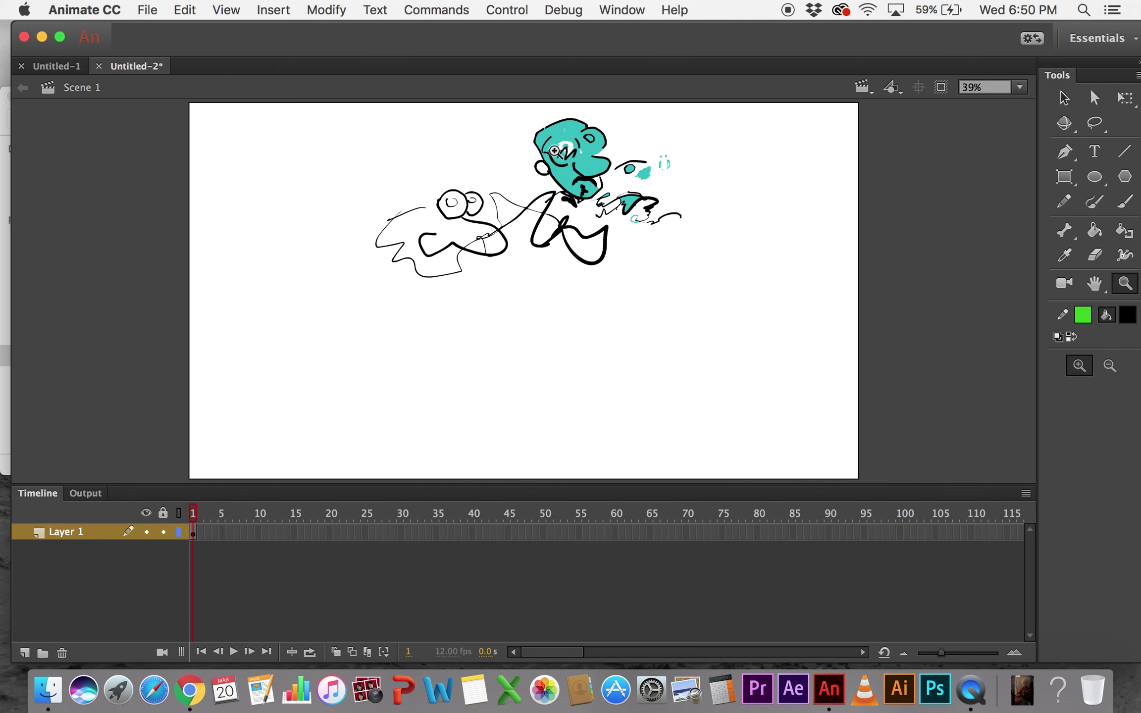
- Zoom in on the head and the strokes below it, and reduce the view to 26% before refitting the stage
left_click_drag(538, 122, 669, 293)
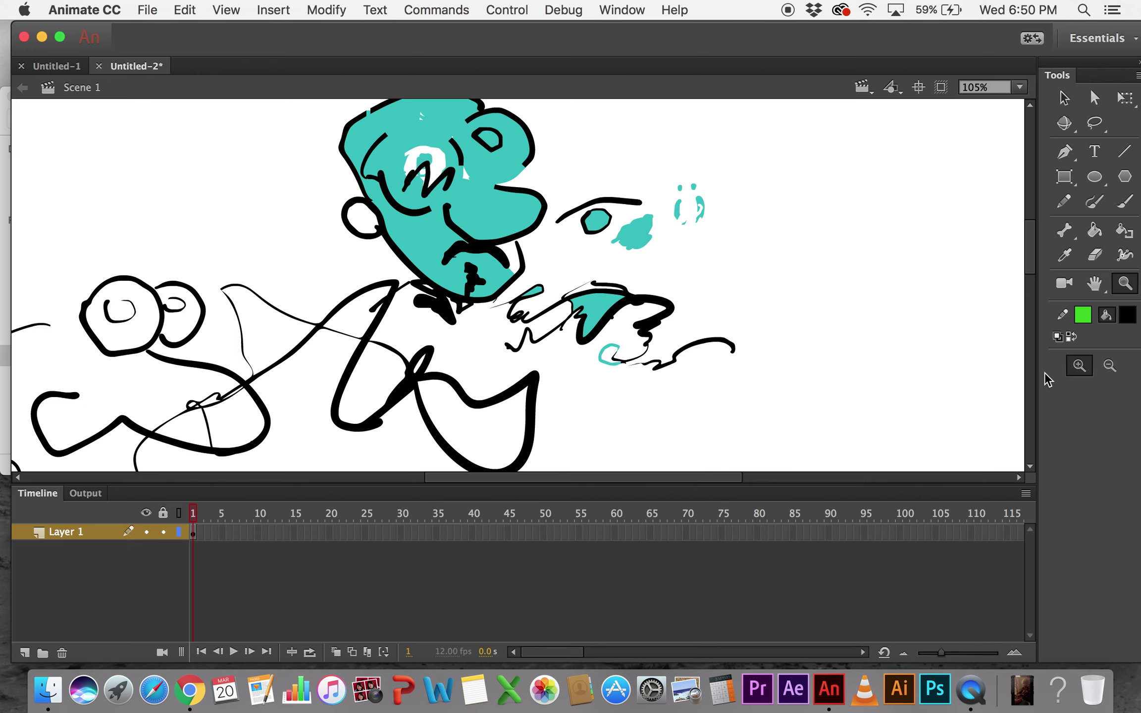
left_click(1111, 366)
left_click(621, 235)
left_click(617, 237)
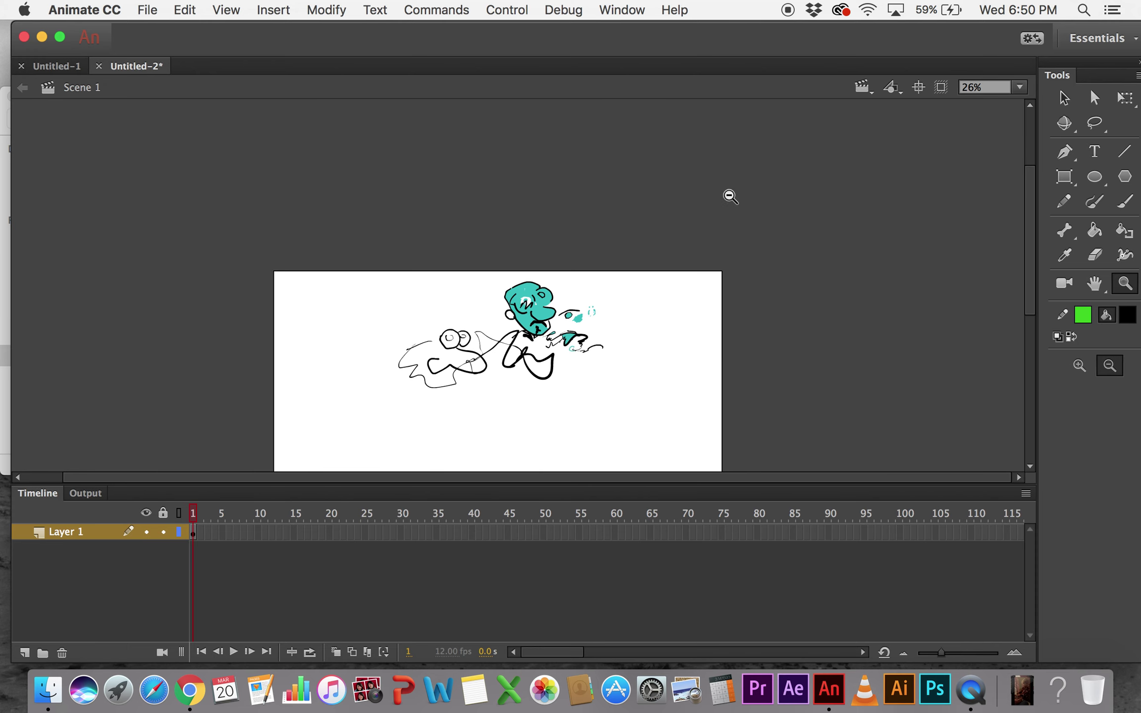
double_click(1090, 283)
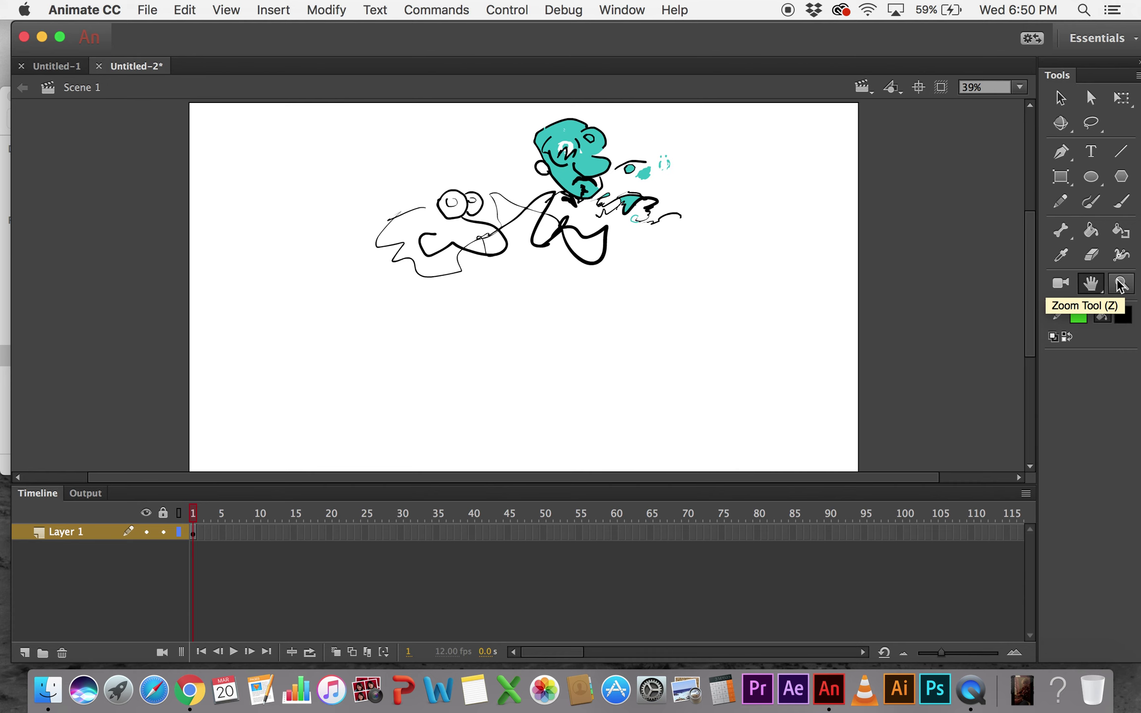
- Show the stage at 100% zoom and pan up to the cartoon head
double_click(1120, 285)
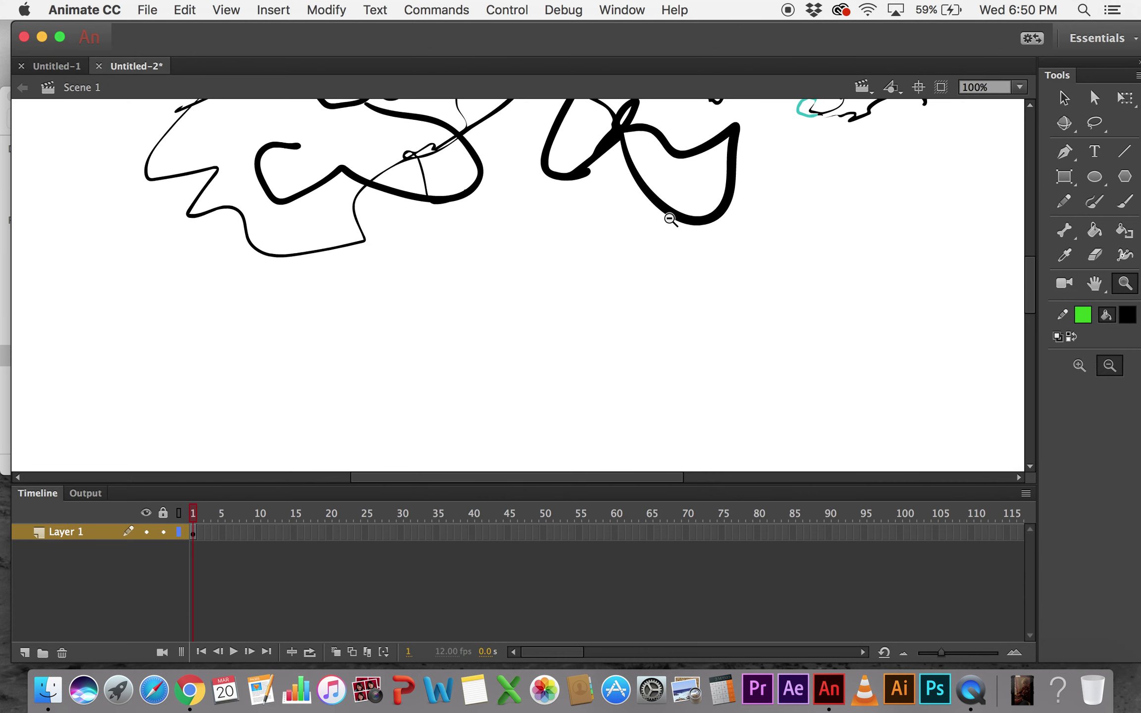
key("space")
left_click_drag(681, 215, 649, 382)
left_click_drag(718, 232, 674, 371)
- Magnify the empty area beside the teal smiley to 200%, and fit the whole stage in the window again
left_click(1122, 285)
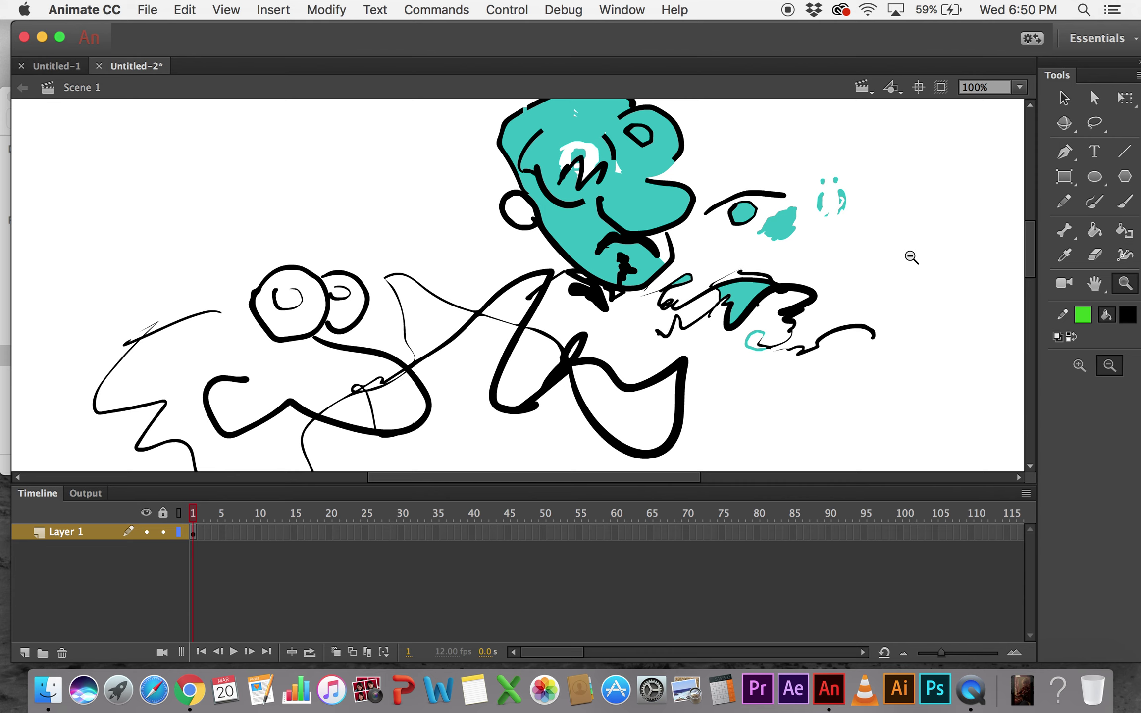
left_click(912, 257, "alt")
left_click(1094, 284)
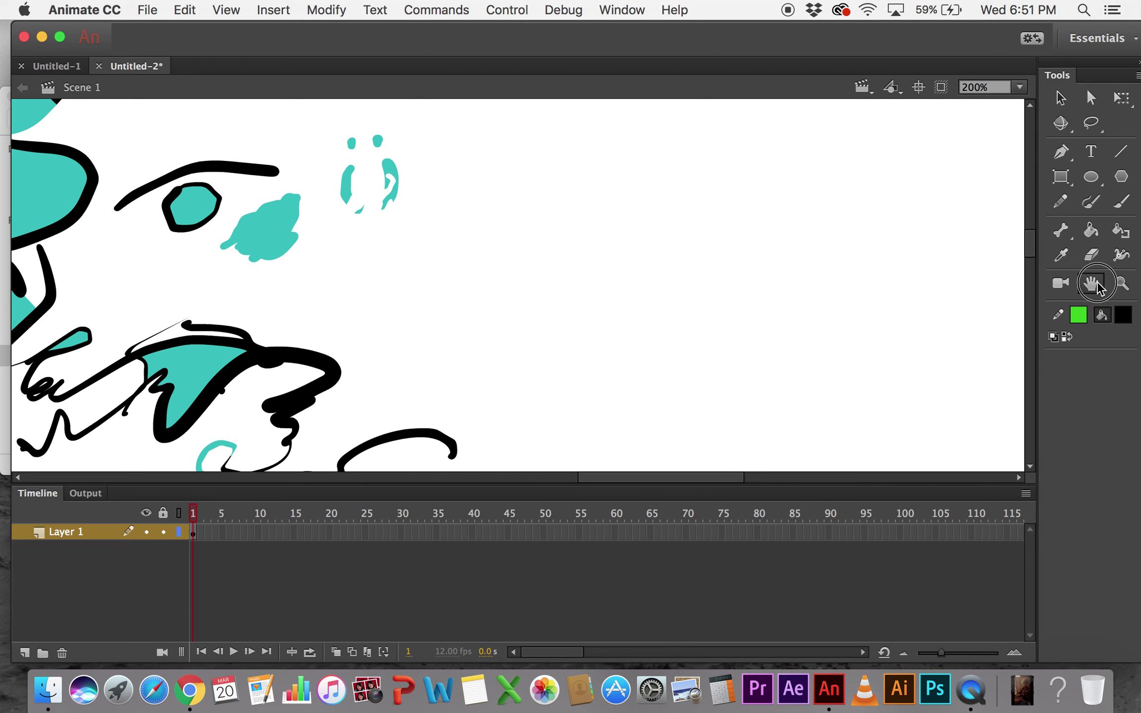
double_click(1093, 284)
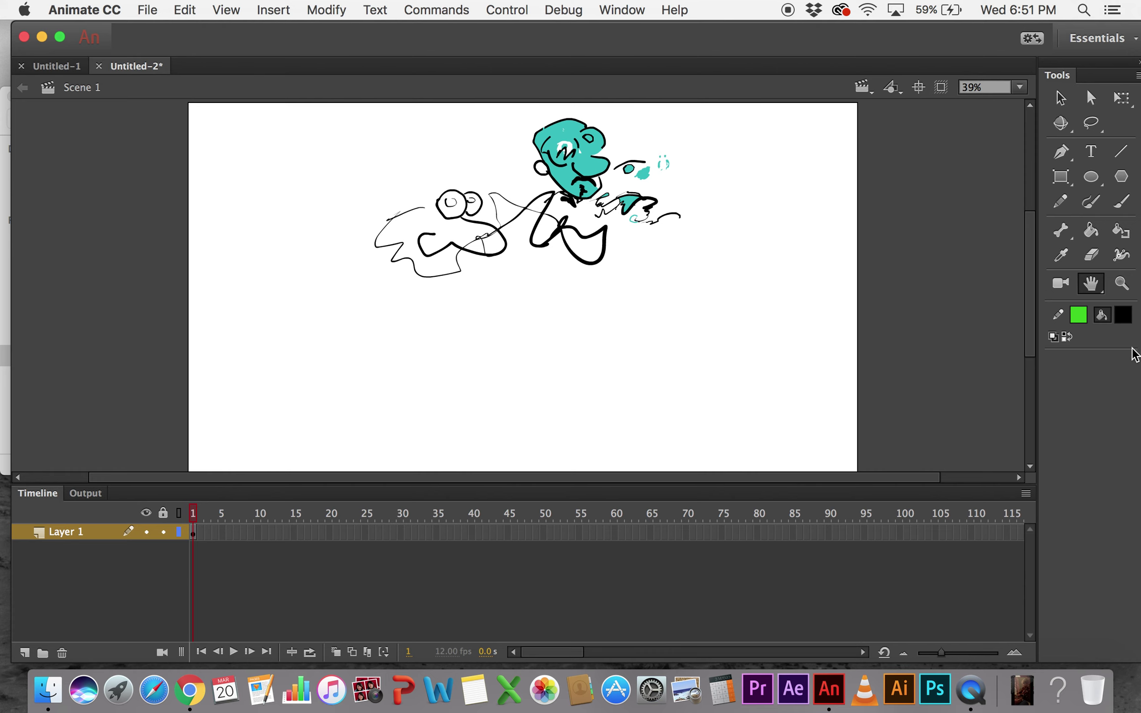
- Return to 100% zoom and magnify part of the thick black stroke to 1658%, and refit the stage
left_click(1122, 284)
double_click(1124, 283)
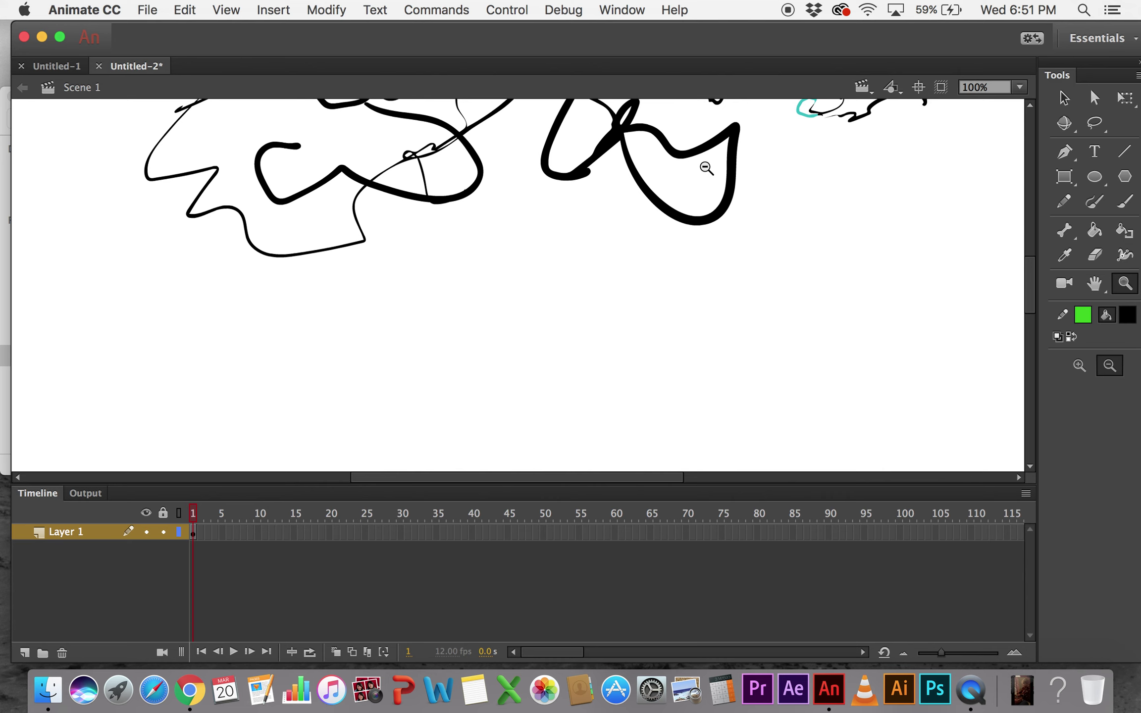
left_click(1079, 366)
left_click_drag(722, 184, 740, 206)
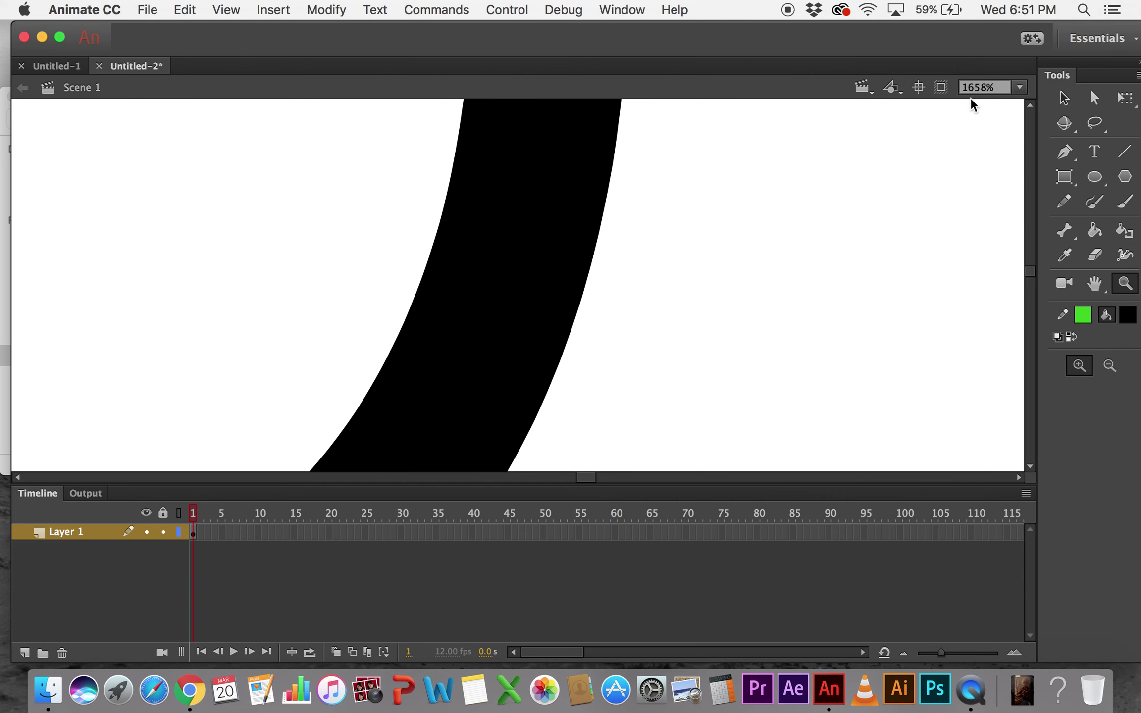
double_click(1103, 290)
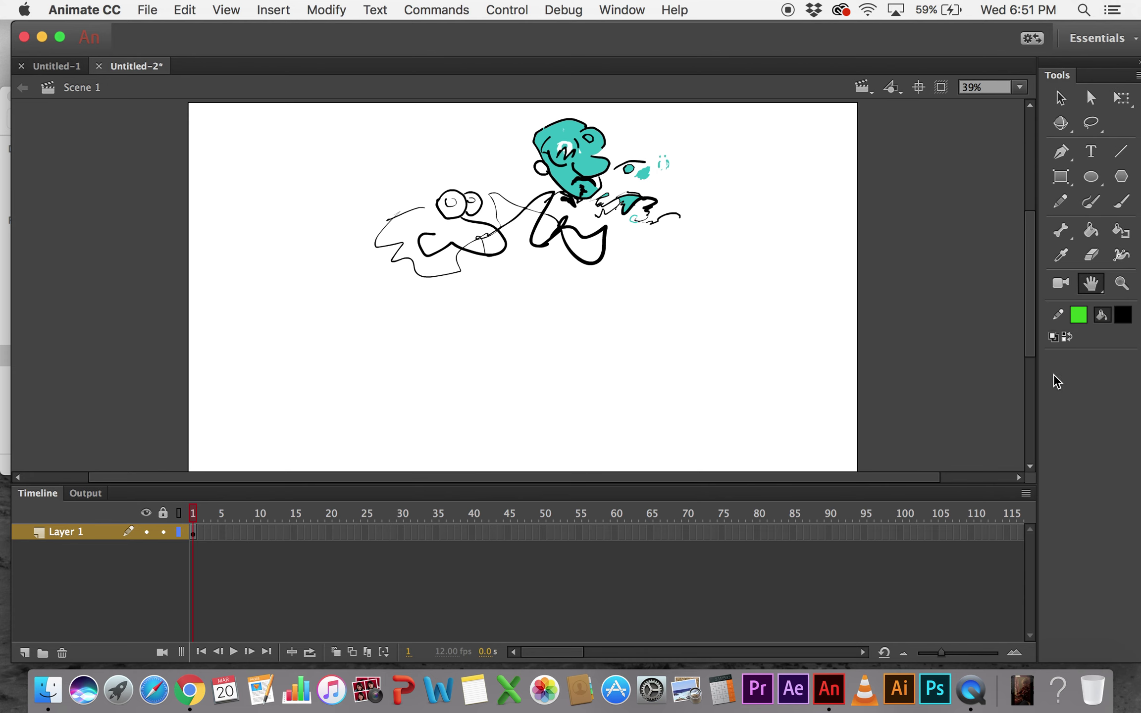
- Set both the stroke color and the fill color to black
left_click(1086, 317)
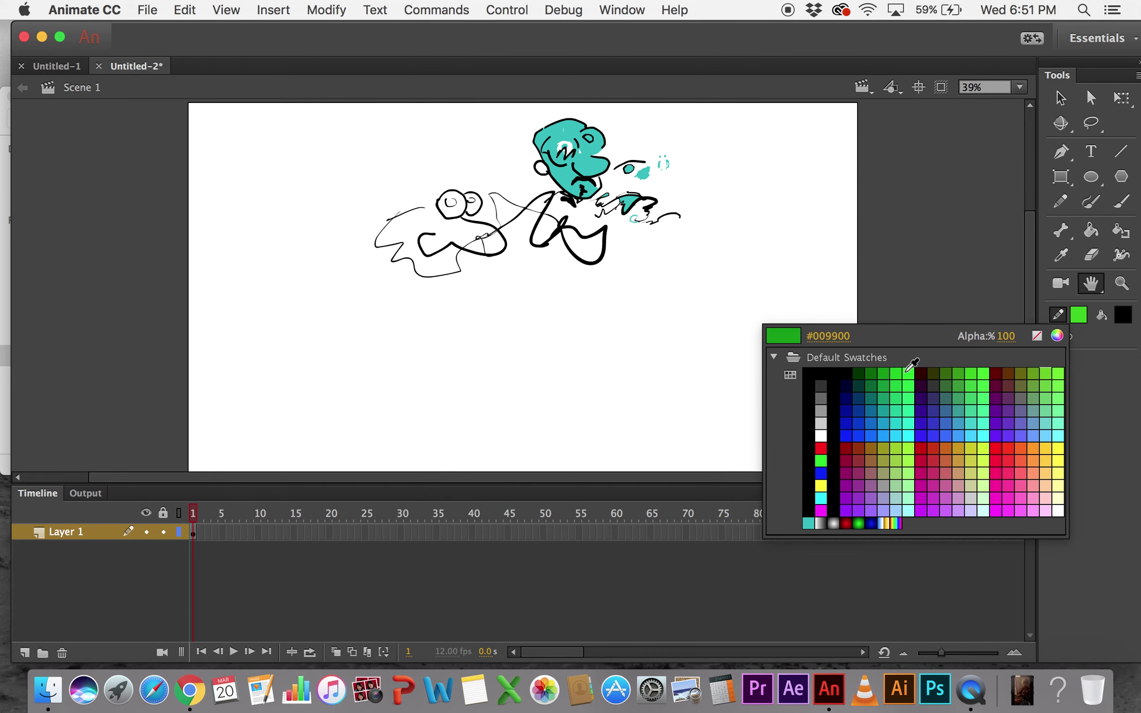
left_click(1125, 315)
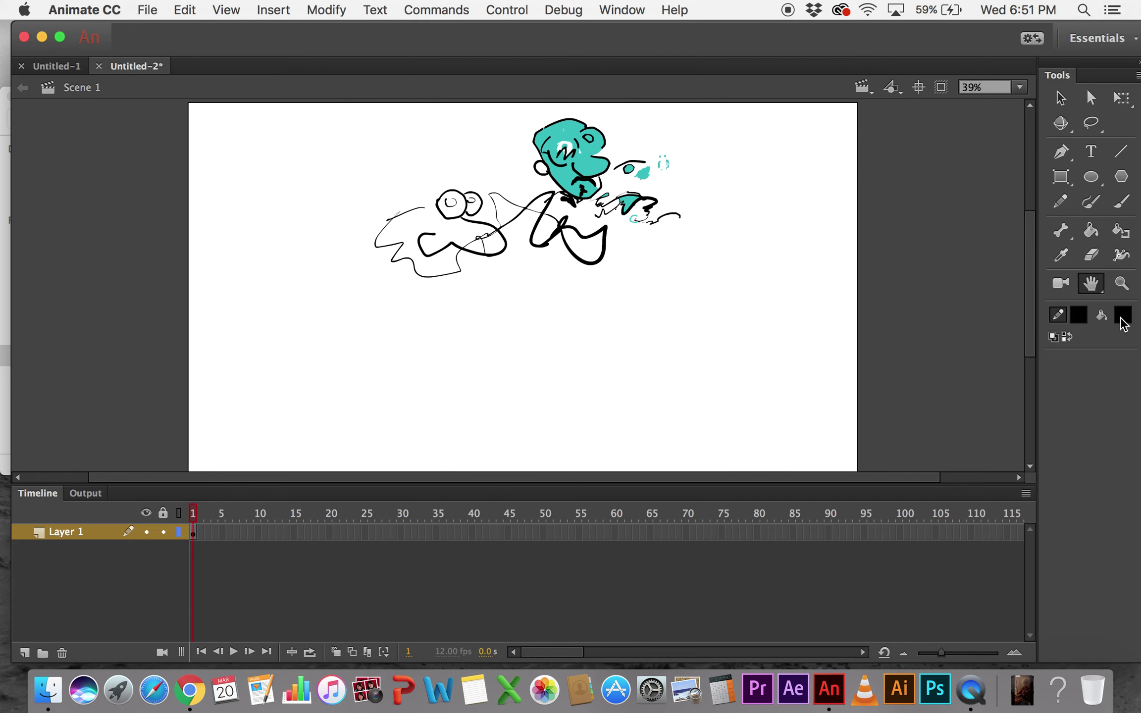
left_click(1124, 315)
left_click(1125, 318)
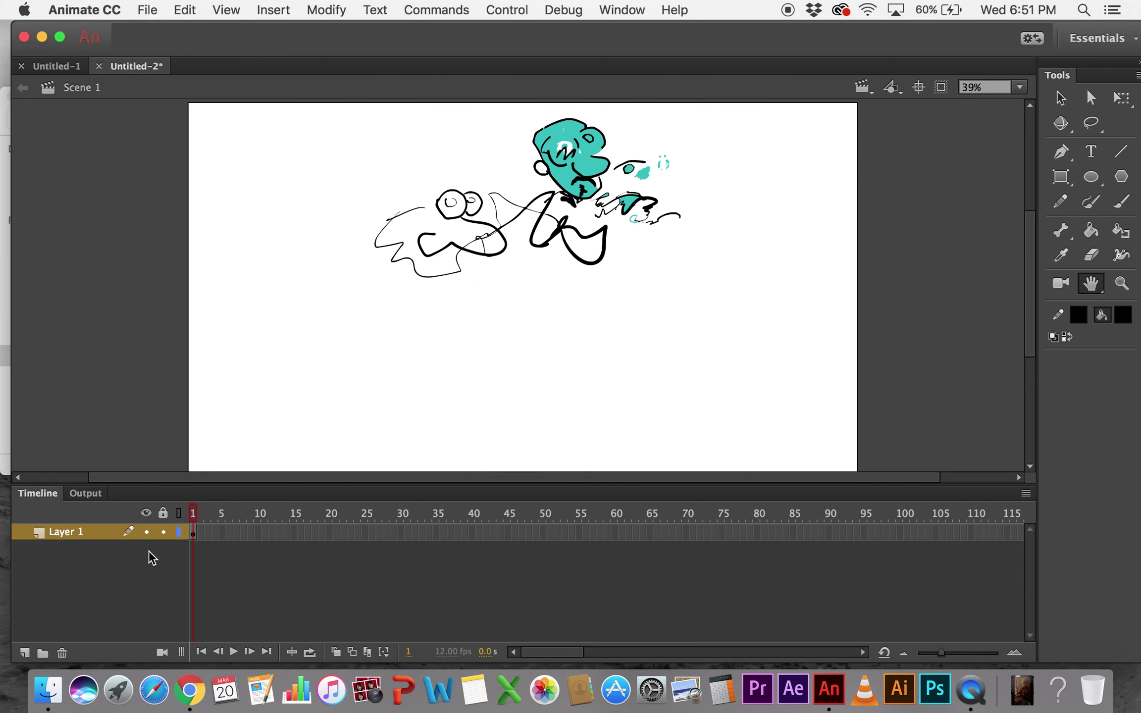
- Select all artwork on frame 1 of Layer 1 and delete it
left_click(193, 534)
left_click(203, 513)
key("super+a")
key("Delete")
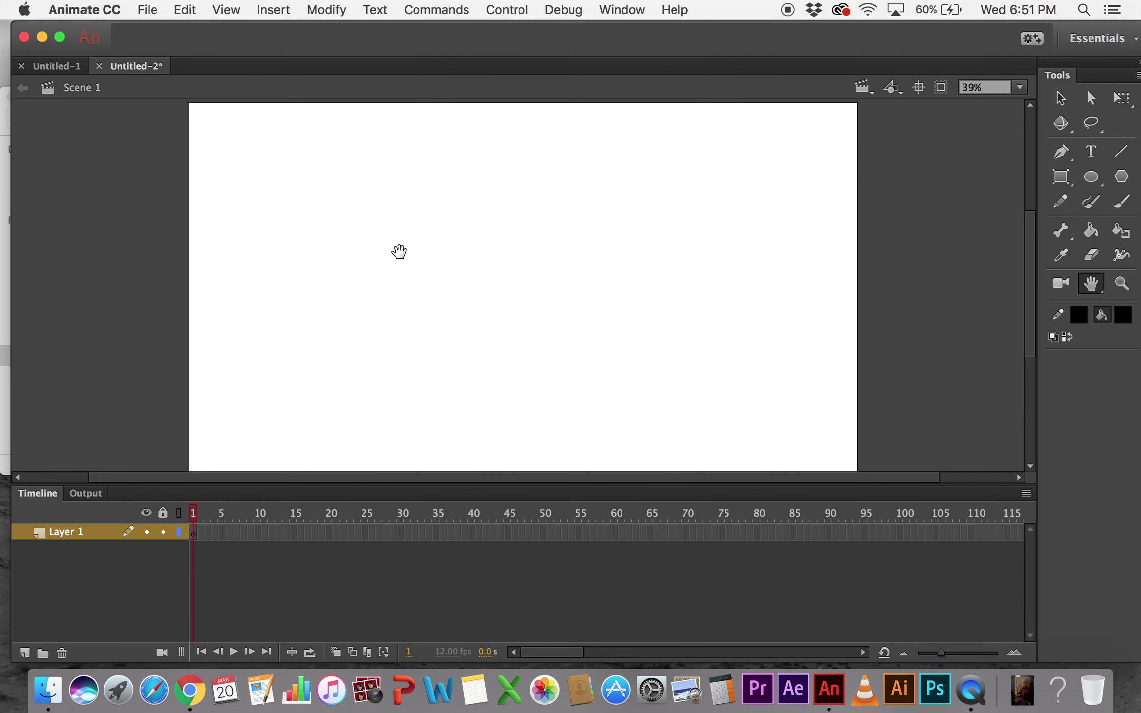
- Brush a rough cartoon head with two round eyes, a big nose, an ear and a brimmed cap marked B
key("b")
left_click_drag(473, 214, 466, 246)
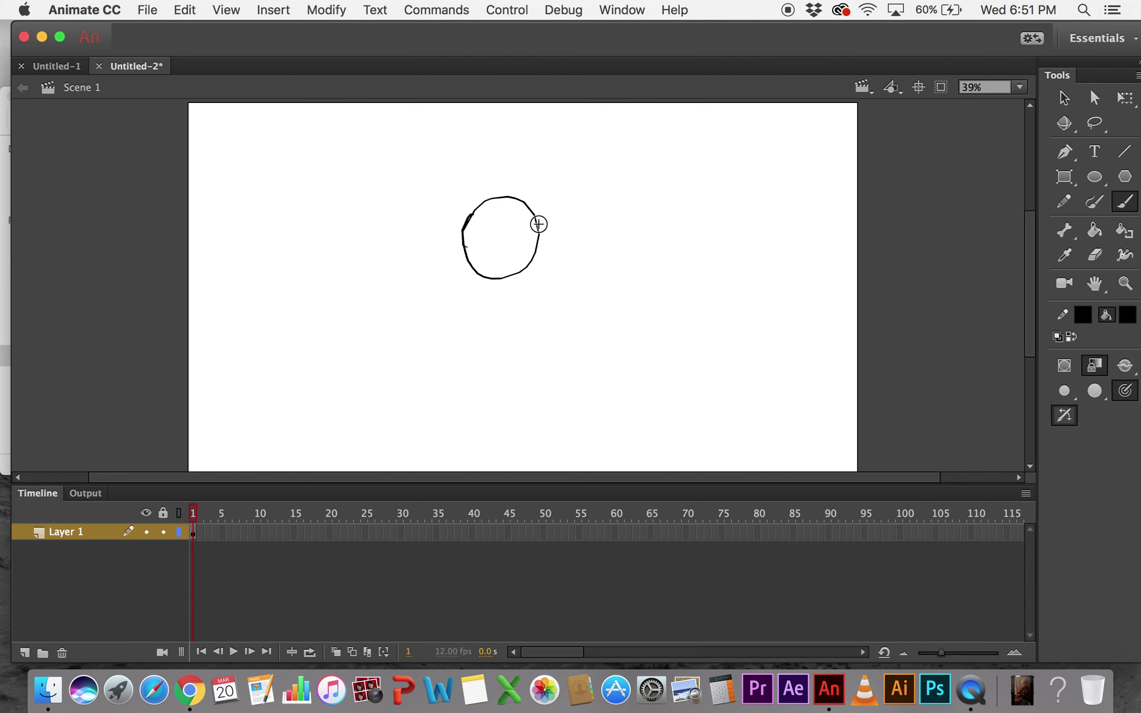
mouse_move(539, 214)
left_mouse_down()
mouse_move(570, 223)
mouse_move(533, 249)
mouse_move(517, 241)
mouse_move(546, 255)
left_mouse_up()
mouse_move(525, 277)
left_mouse_down()
mouse_move(569, 348)
mouse_move(494, 317)
mouse_move(508, 297)
mouse_move(528, 361)
mouse_move(448, 356)
mouse_move(444, 240)
mouse_move(420, 215)
mouse_move(361, 372)
mouse_move(461, 379)
left_mouse_up()
mouse_move(405, 180)
left_mouse_down()
mouse_move(425, 138)
mouse_move(433, 177)
mouse_move(440, 166)
mouse_move(459, 184)
mouse_move(474, 159)
mouse_move(480, 182)
mouse_move(617, 212)
left_mouse_up()
mouse_move(496, 148)
left_mouse_down()
mouse_move(510, 156)
mouse_move(494, 162)
left_mouse_up()
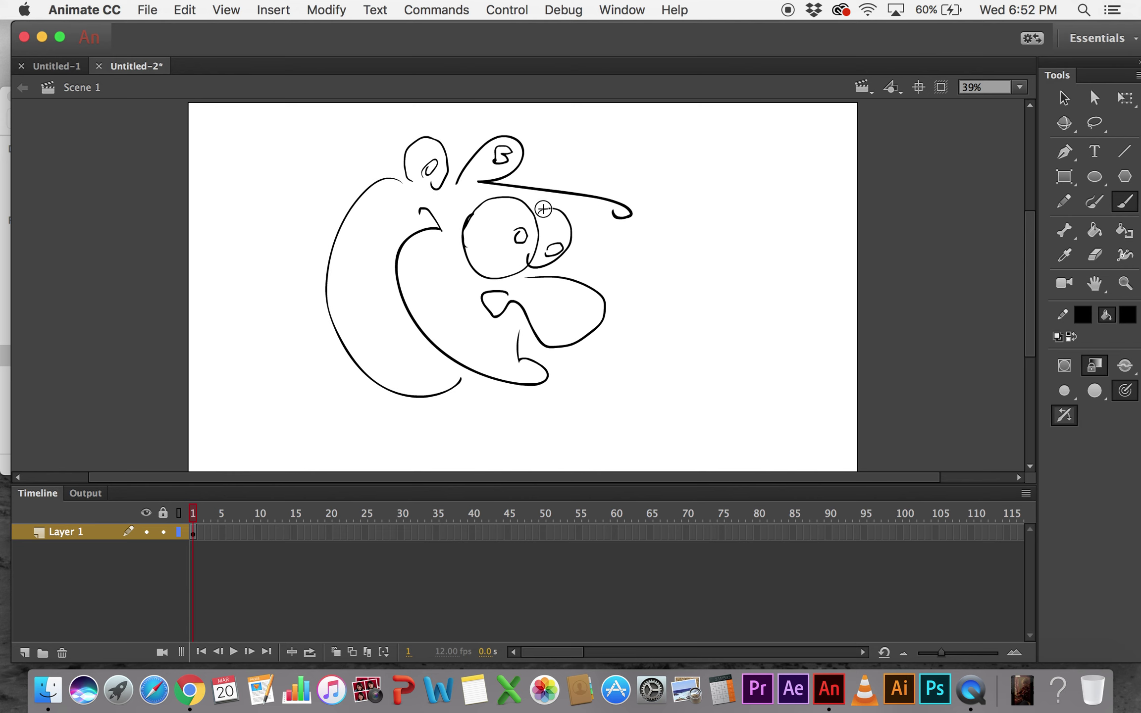
- Brush a connecting line beneath the jaw and short stubble marks on the muzzle and the lower head edge
left_click_drag(472, 375, 419, 334)
mouse_move(467, 325)
left_mouse_down()
mouse_move(460, 338)
mouse_move(510, 346)
left_mouse_up()
left_click_drag(414, 384, 419, 401)
left_click_drag(427, 387, 451, 413)
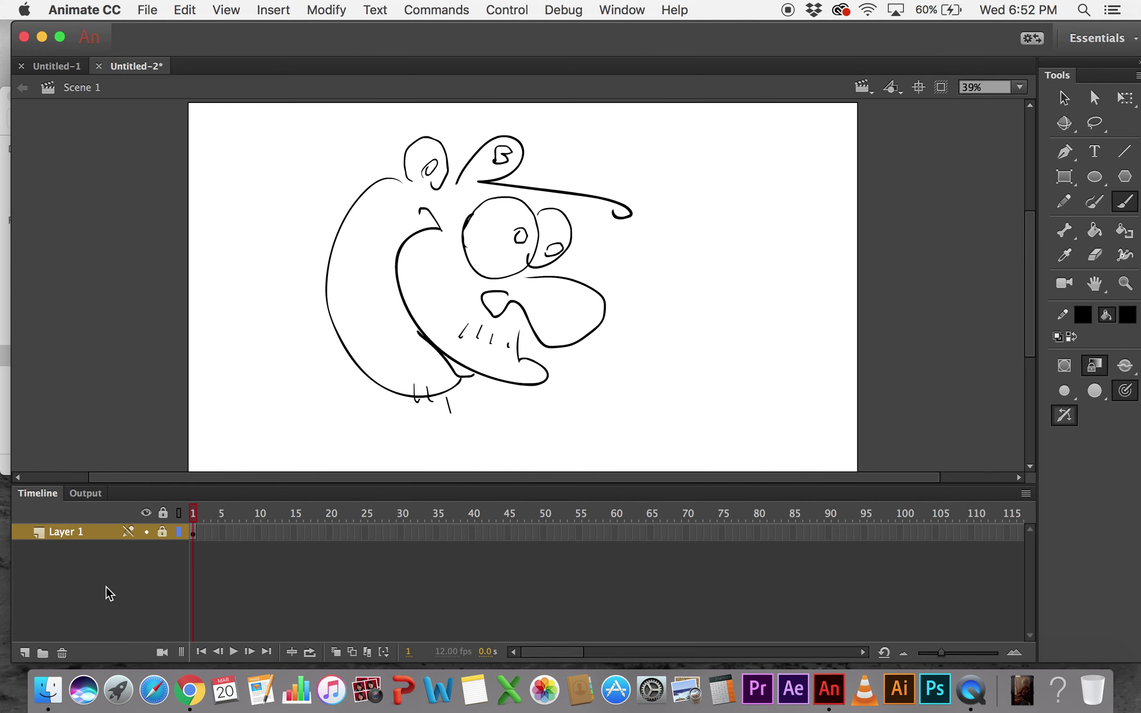
- Add a new layer above Layer 1 and display Layer 1 as outlines
left_click(24, 655)
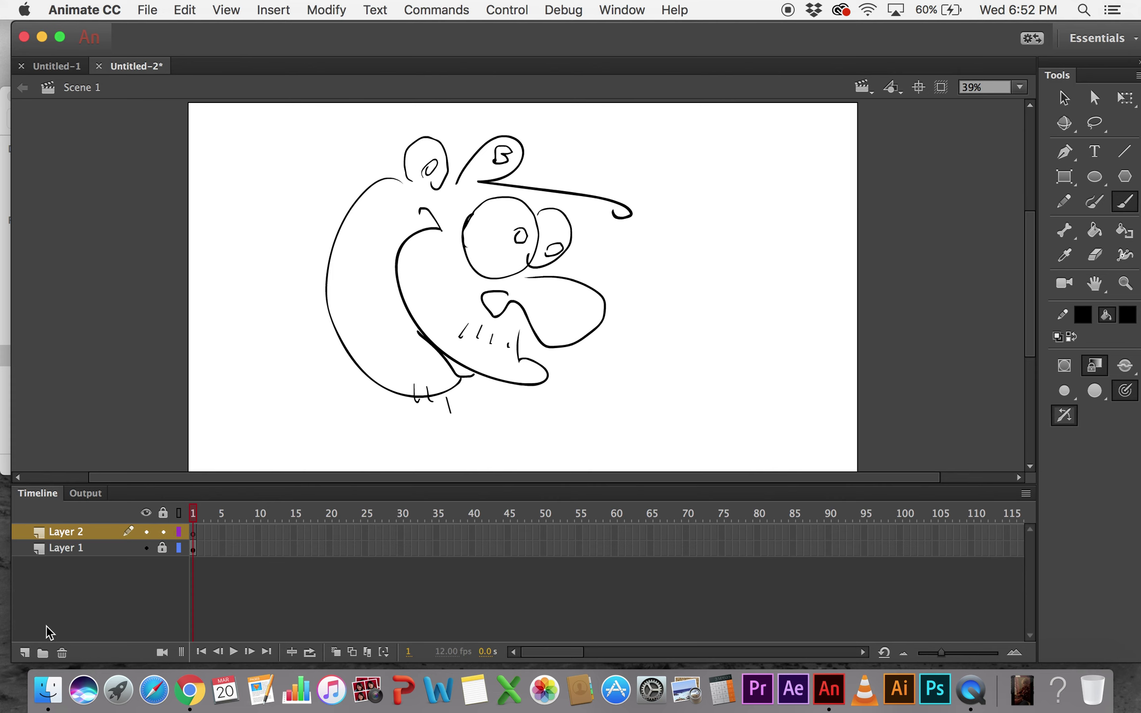
left_click(179, 548)
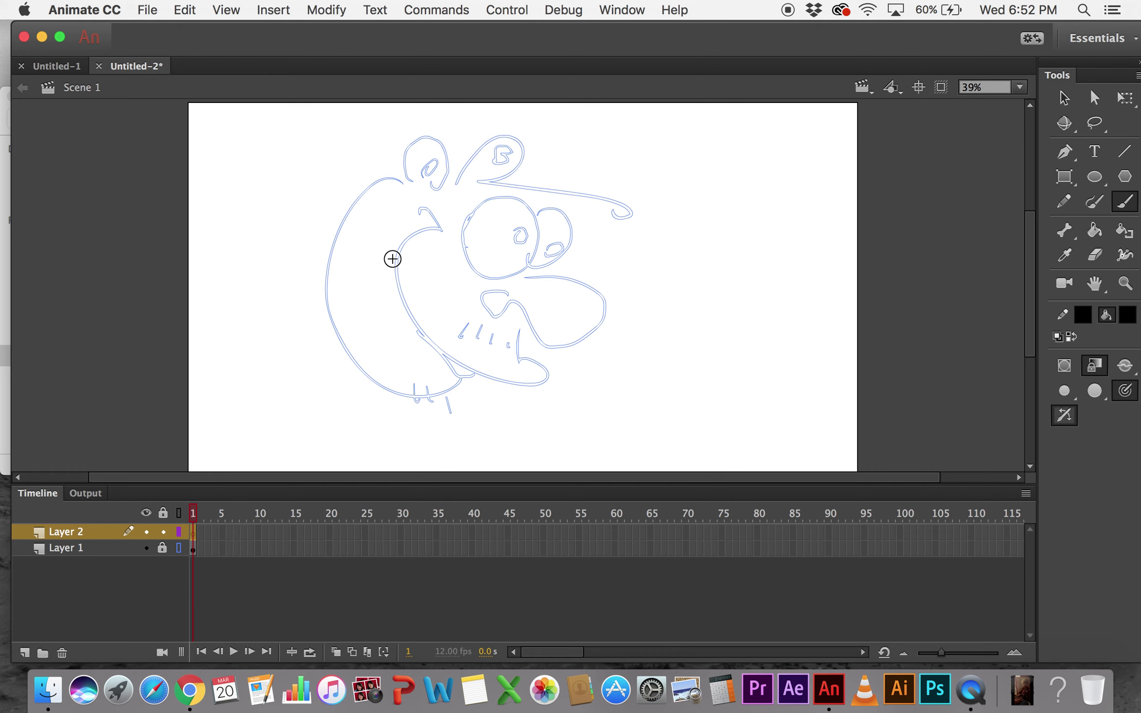
- Enlarge the cap outline to 156%, center it in view and switch to the Brush tool
key("z")
left_click(495, 177)
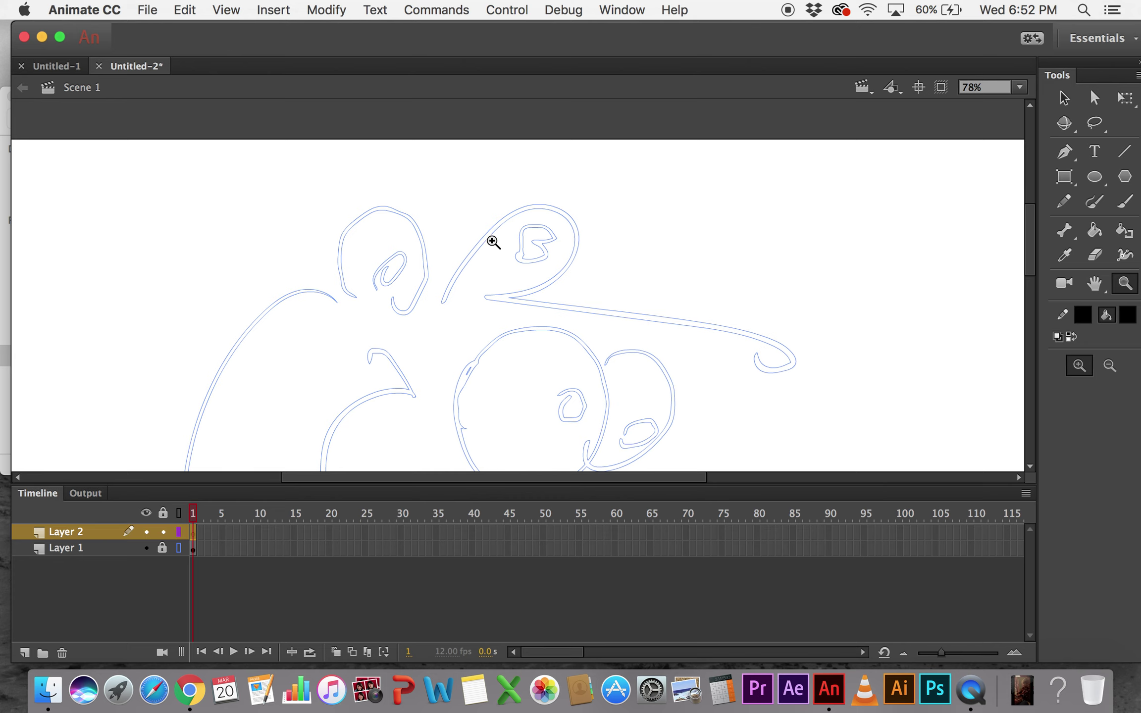
left_click(493, 241)
key("h")
left_click_drag(508, 317, 371, 241)
key("b")
- Try to ink the cap's crown and brim on Layer 2 with thick black strokes over the outline sketch
mouse_move(404, 156)
left_mouse_down()
mouse_move(353, 215)
mouse_move(305, 308)
mouse_move(349, 304)
mouse_move(458, 325)
mouse_move(728, 400)
mouse_move(740, 363)
mouse_move(597, 336)
mouse_move(493, 295)
mouse_move(467, 306)
mouse_move(502, 274)
mouse_move(540, 160)
mouse_move(474, 140)
mouse_move(455, 200)
mouse_move(464, 222)
mouse_move(444, 241)
mouse_move(495, 234)
mouse_move(497, 201)
mouse_move(483, 187)
mouse_move(454, 226)
left_mouse_up()
key("super+z")
mouse_move(452, 176)
left_mouse_down()
mouse_move(491, 175)
mouse_move(459, 229)
left_mouse_up()
key("super+z")
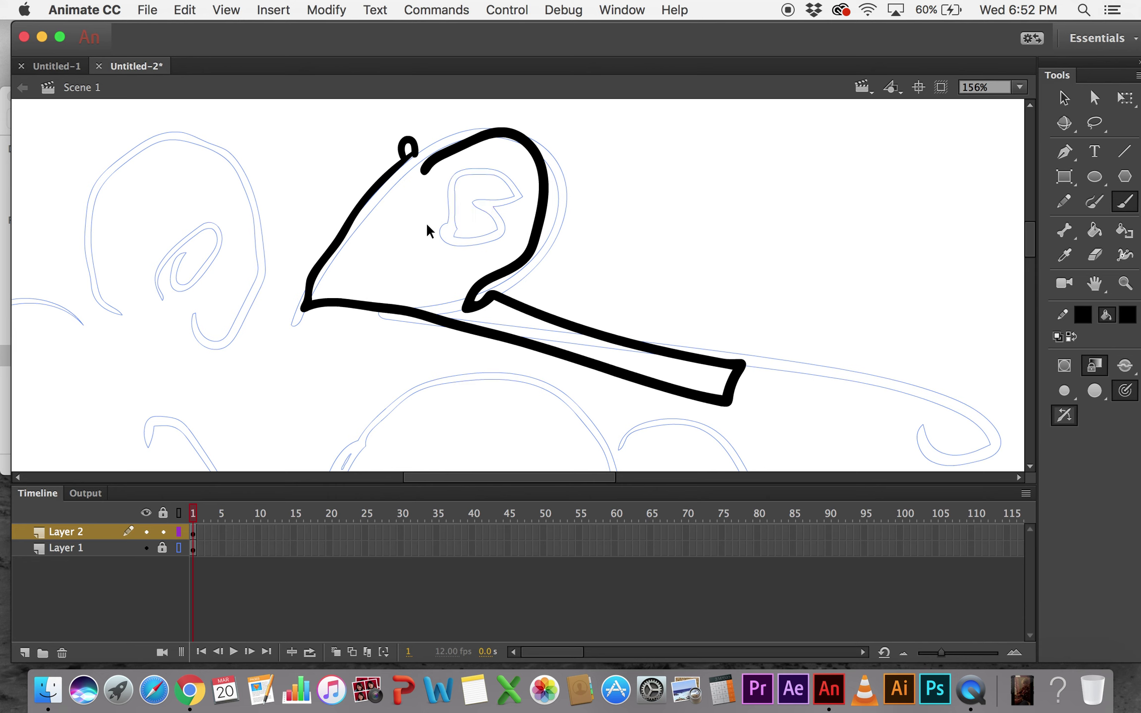
key("super+z")
key("super+z")
- Ink the cap's closed crown on Layer 2 with a small top button and a B, and undo the extra stroke beside it
mouse_move(405, 149)
left_mouse_down()
mouse_move(354, 316)
mouse_move(538, 280)
left_mouse_up()
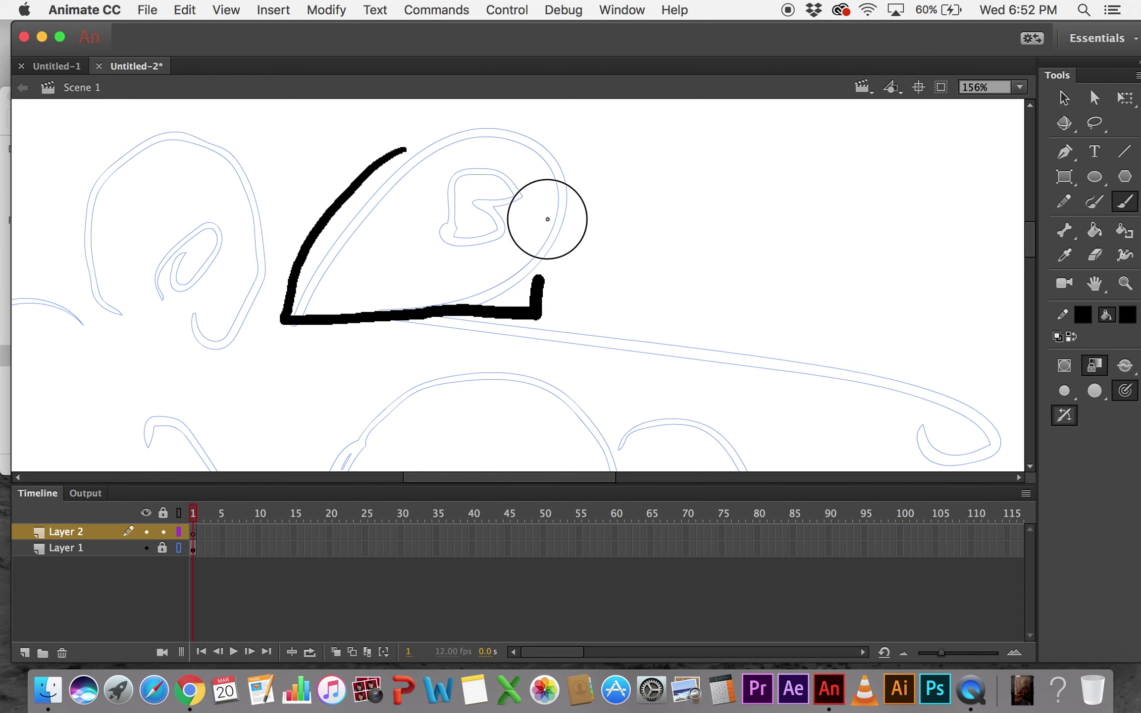
mouse_move(547, 219)
left_mouse_down()
mouse_move(400, 158)
mouse_move(428, 147)
left_mouse_up()
mouse_move(452, 239)
left_mouse_down()
mouse_move(488, 186)
mouse_move(432, 241)
left_mouse_up()
mouse_move(530, 316)
left_mouse_down()
mouse_move(861, 377)
mouse_move(701, 347)
mouse_move(504, 280)
left_mouse_up()
key("super+z")
- Hide and reshow the Layer 1 sketch to check the inked cap, and zoom out to 78%
key("z")
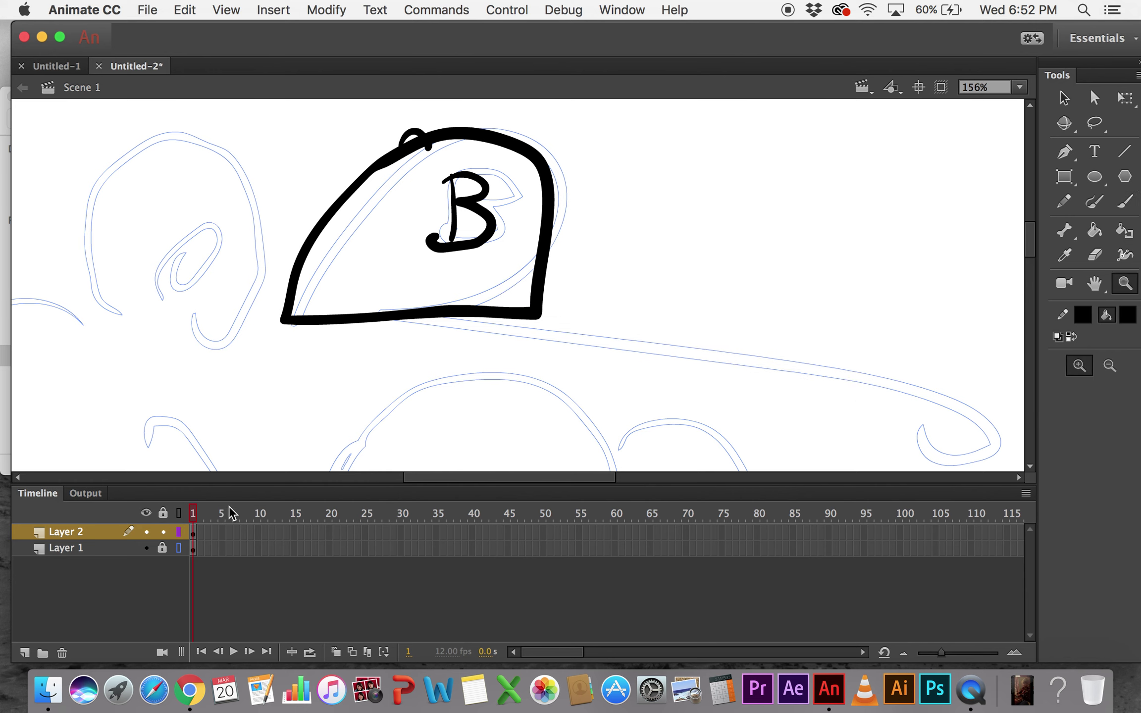
left_click(147, 548)
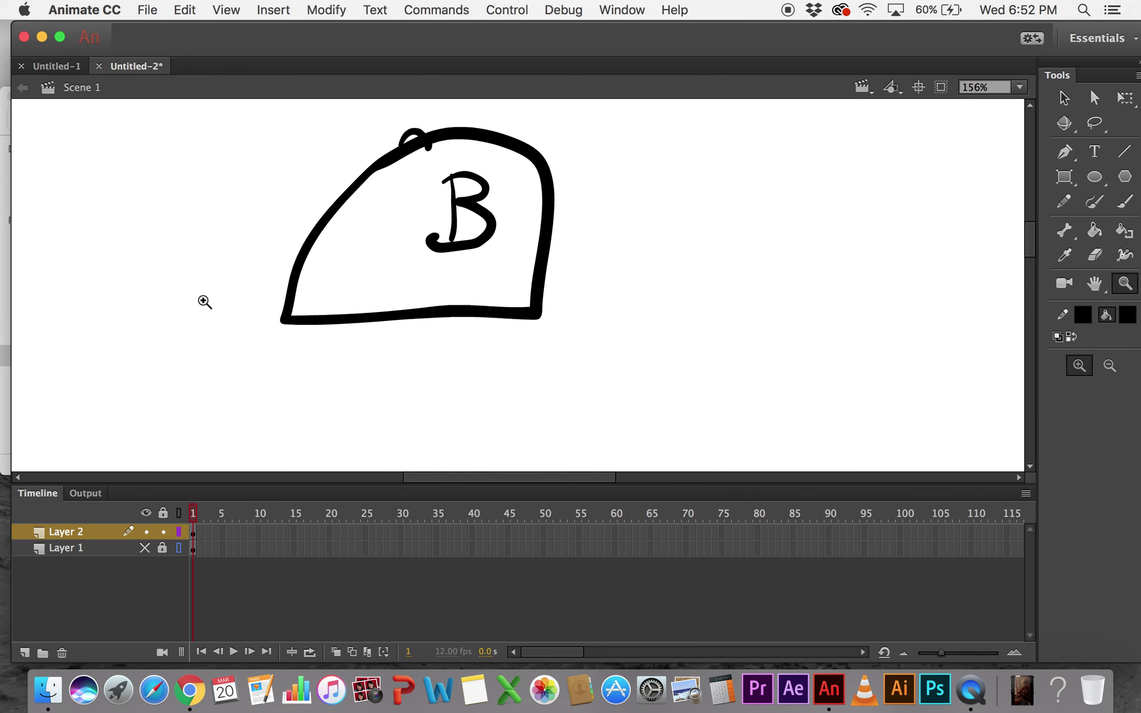
left_click(146, 548)
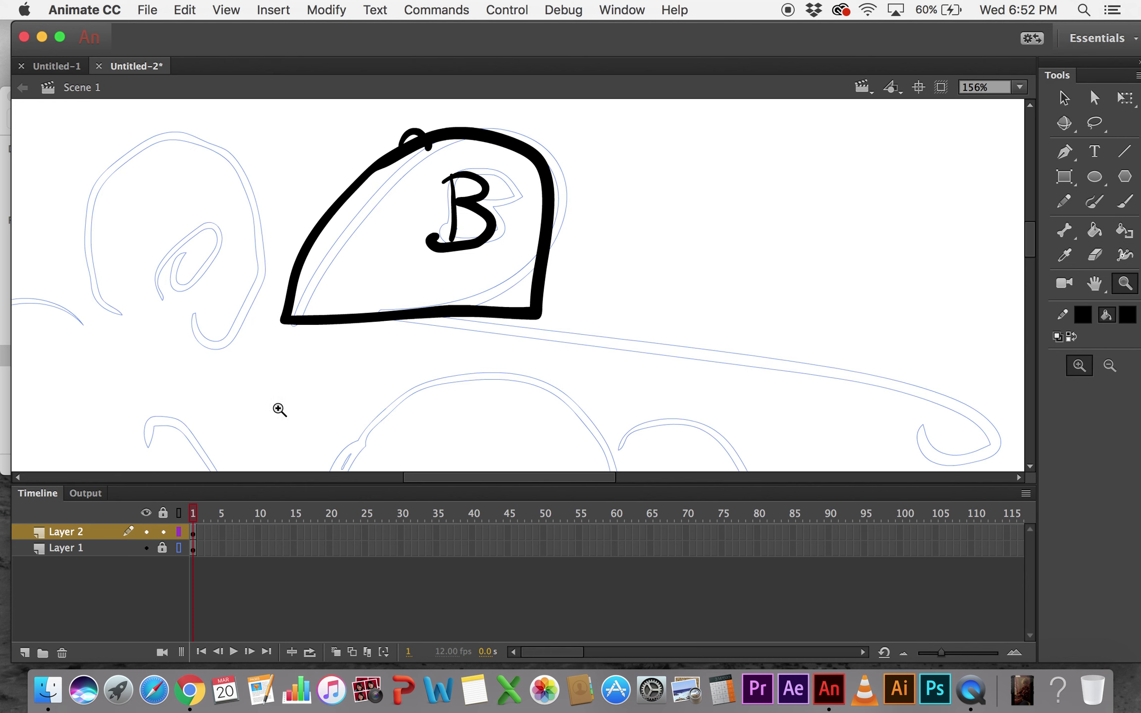
left_click(491, 341, "alt")
left_click(490, 327)
left_click(490, 325, "alt")
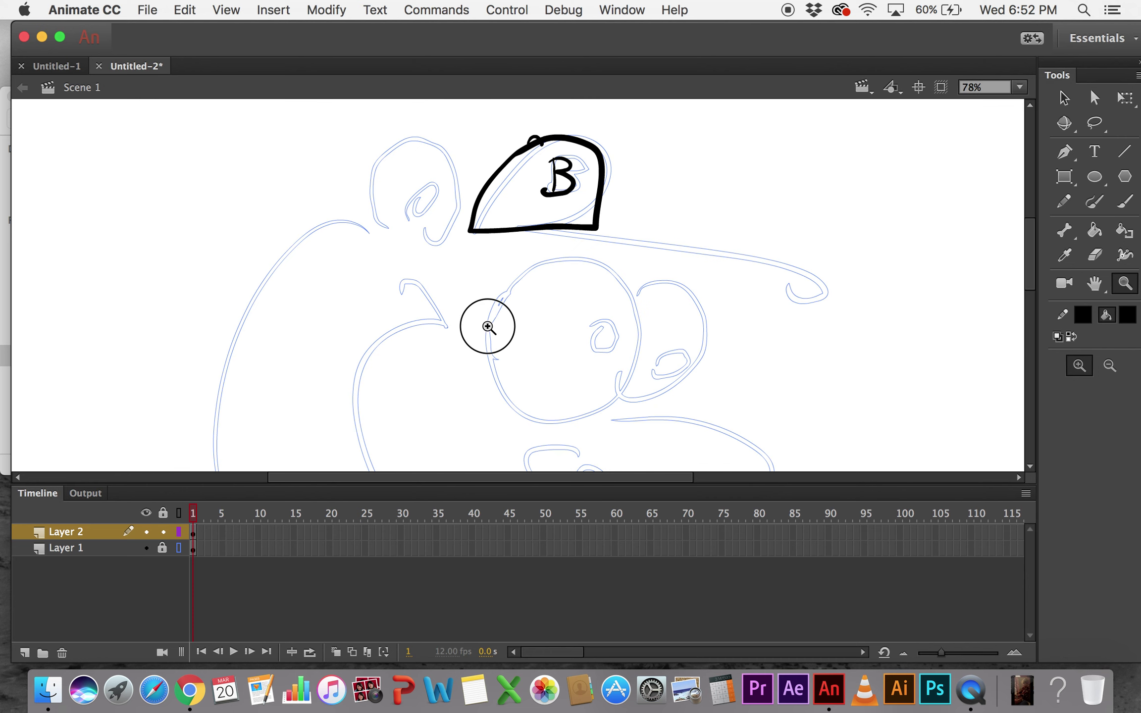
- Extend the frames of Layer 1 and Layer 2 to frame 6 and play back the timeline
left_click(491, 327, "alt")
key("h")
left_click_drag(474, 321, 473, 250)
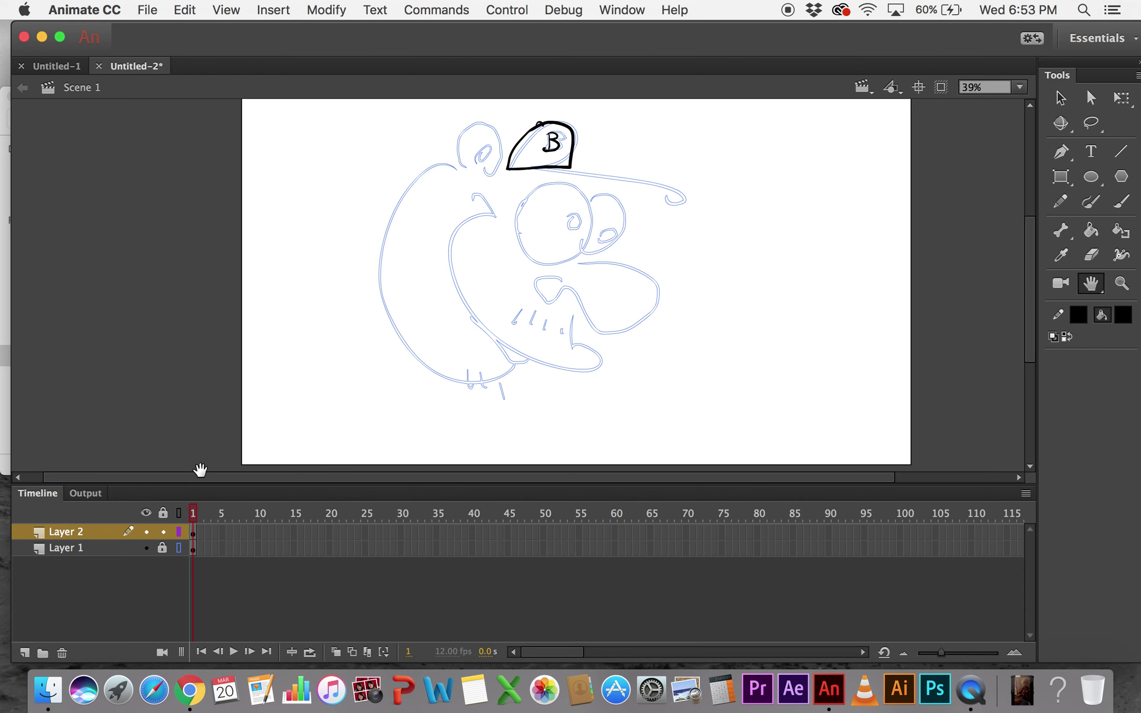
left_click(163, 531)
key("F5")
key("F5")
key("F5")
key("F5")
key("F5")
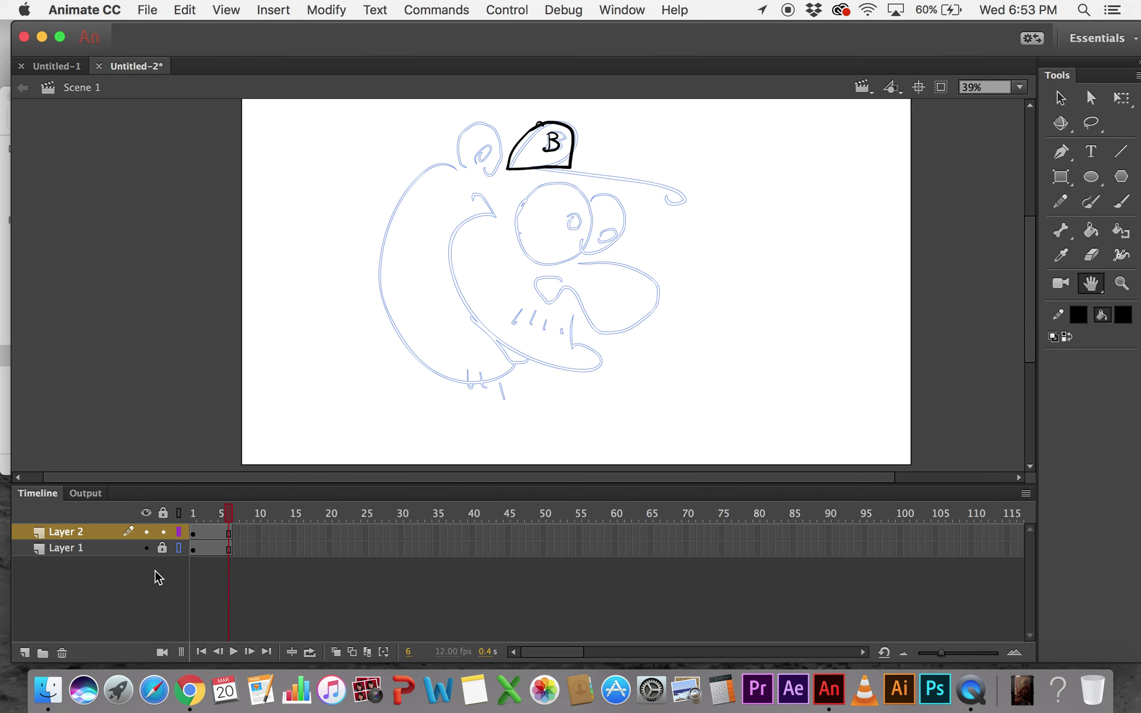
key("Return")
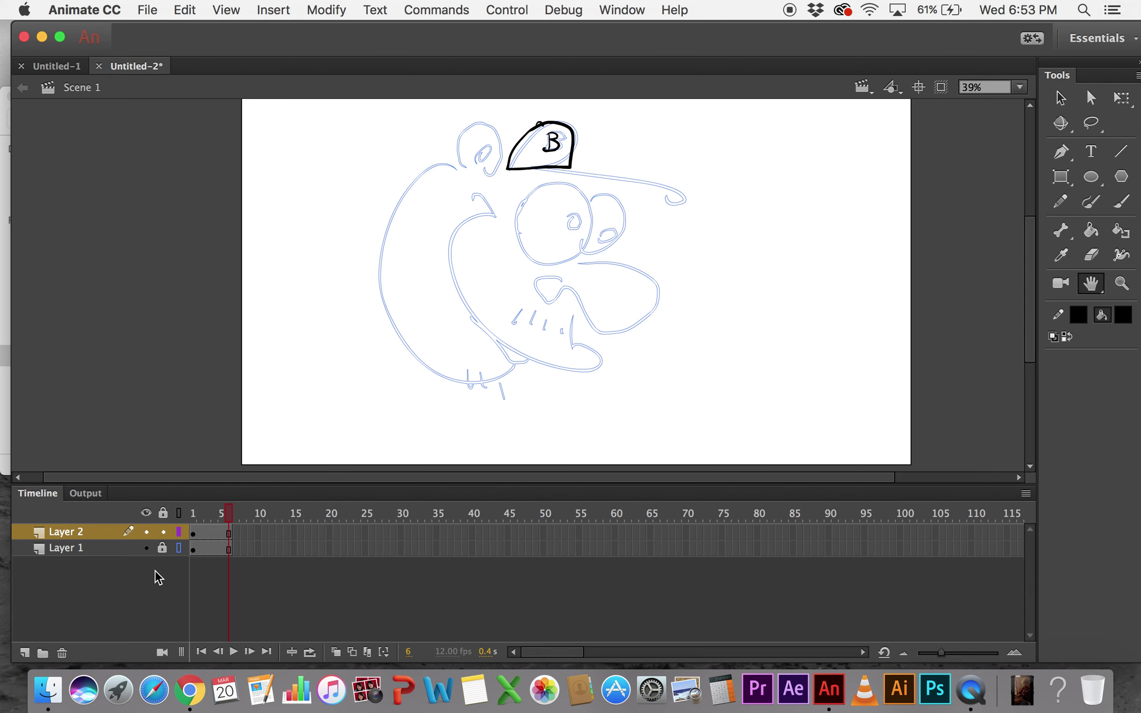
- Insert keyframes at frame 6 on both layers, hiding and locking Layer 2 and showing Layer 1 unlocked without outlines
key("F6")
left_click(146, 532)
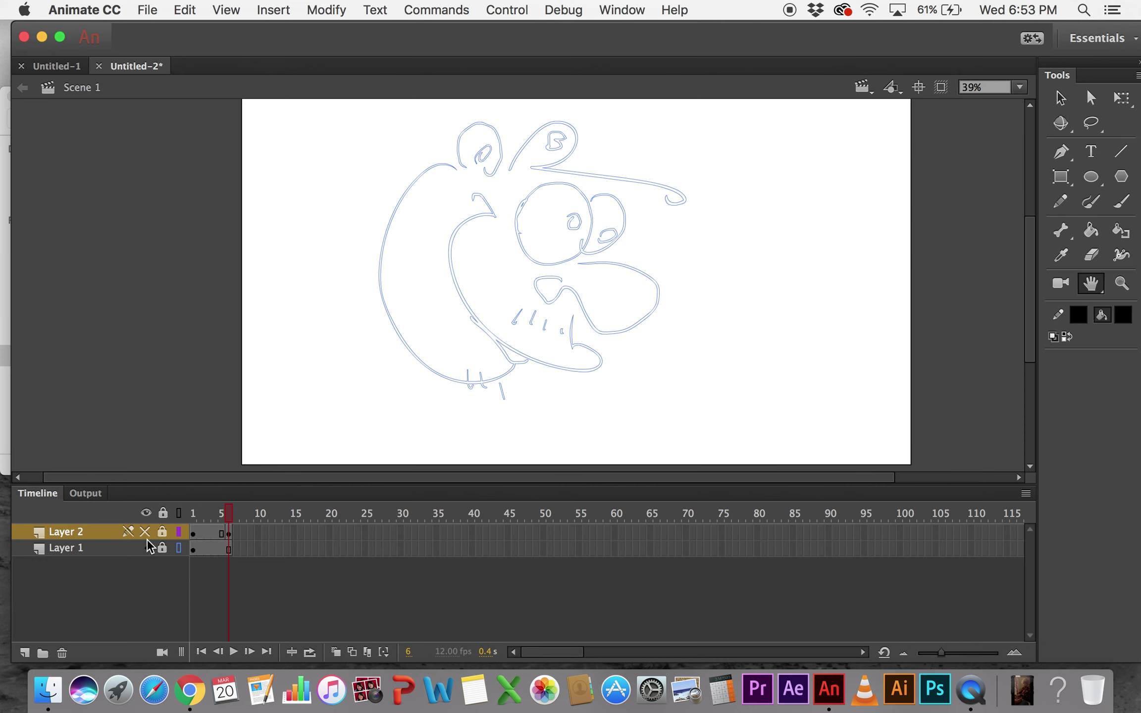
left_click(179, 548)
left_click(229, 546)
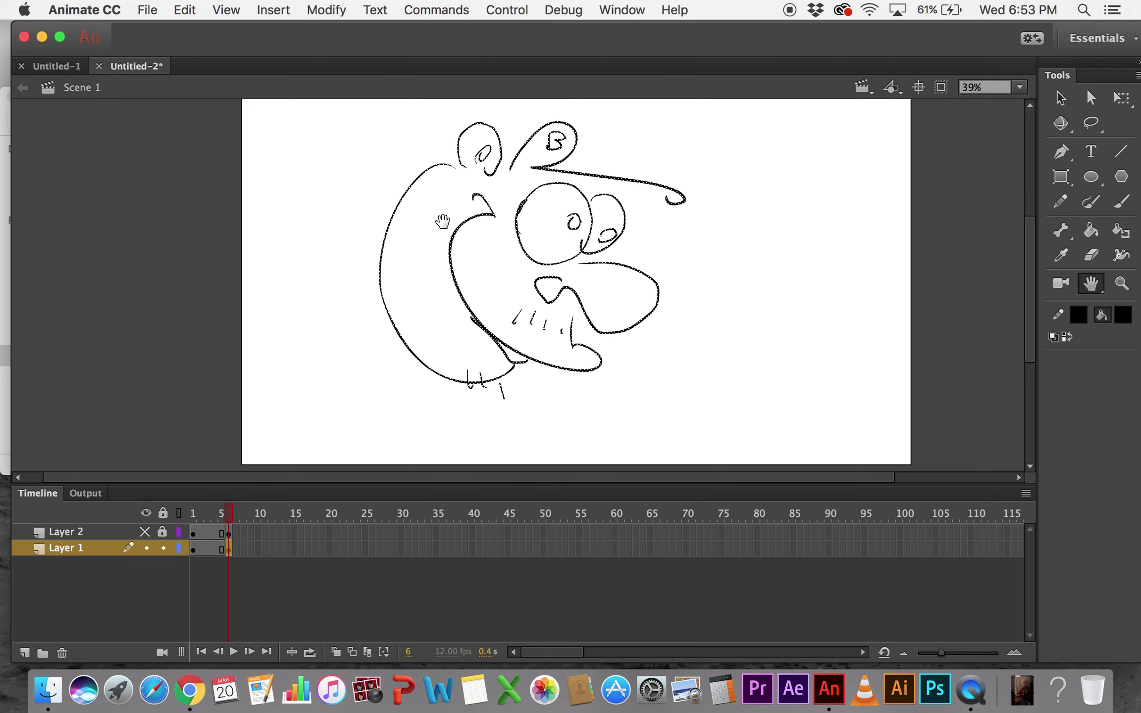
- Squash the head on Layer 1 at frame 6 with Free Transform, making it shorter and wider
key("q")
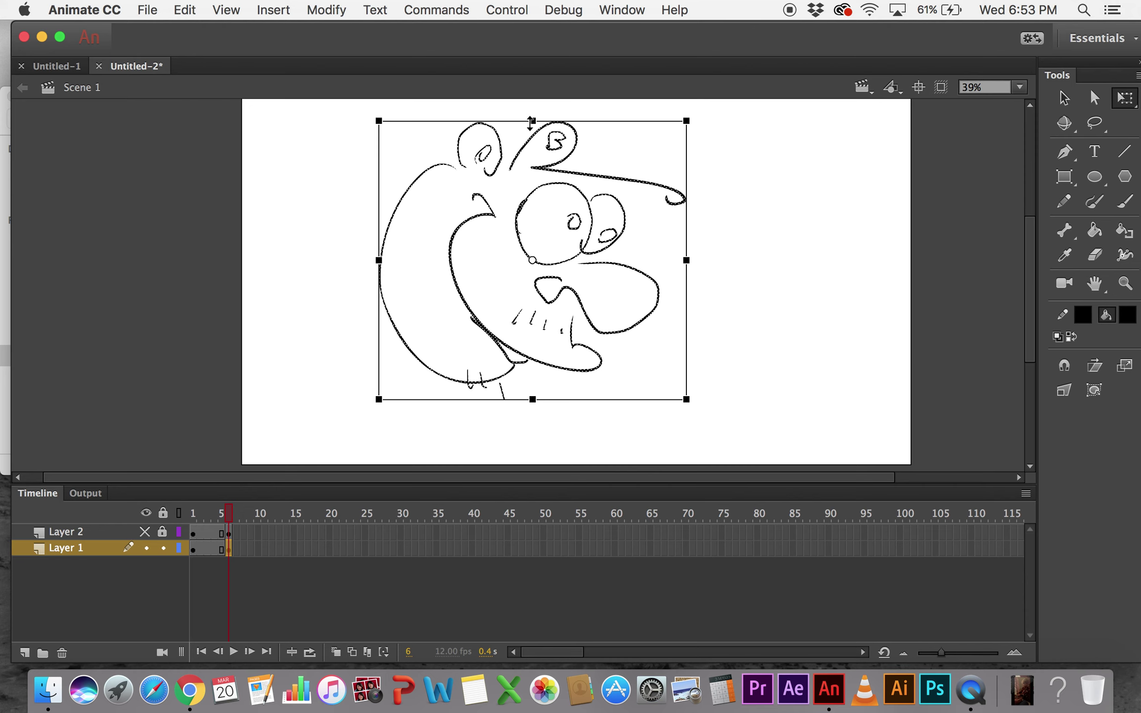
left_click_drag(531, 120, 533, 153)
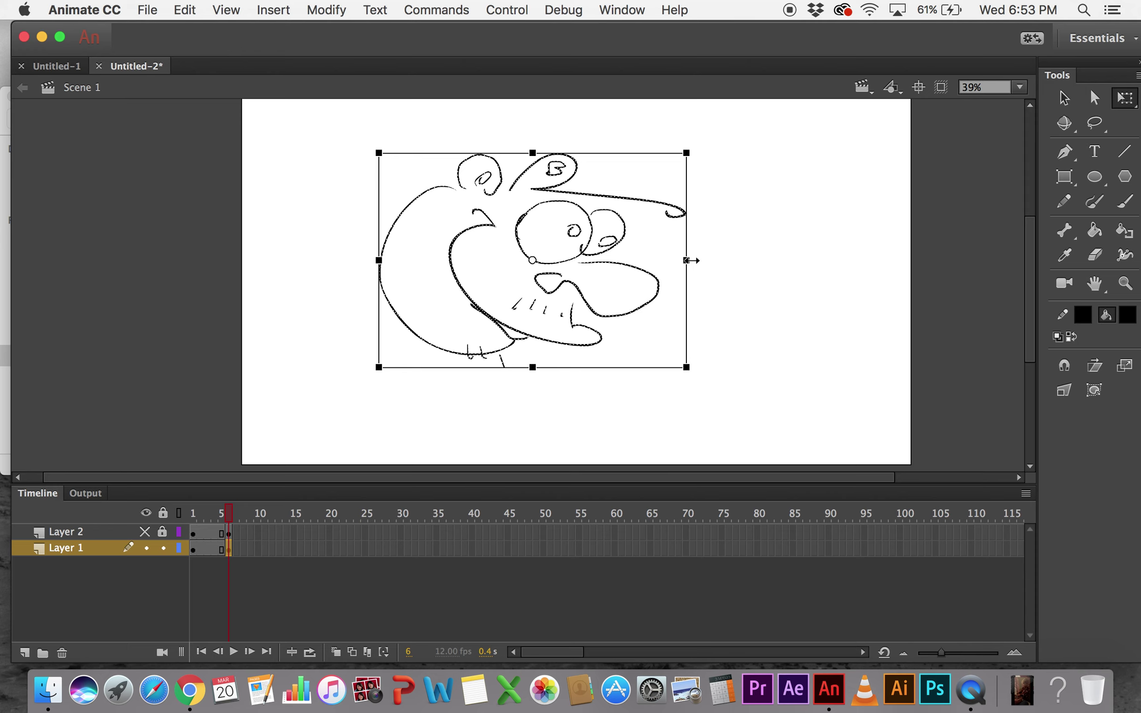
left_click_drag(686, 261, 731, 259)
left_click(720, 263)
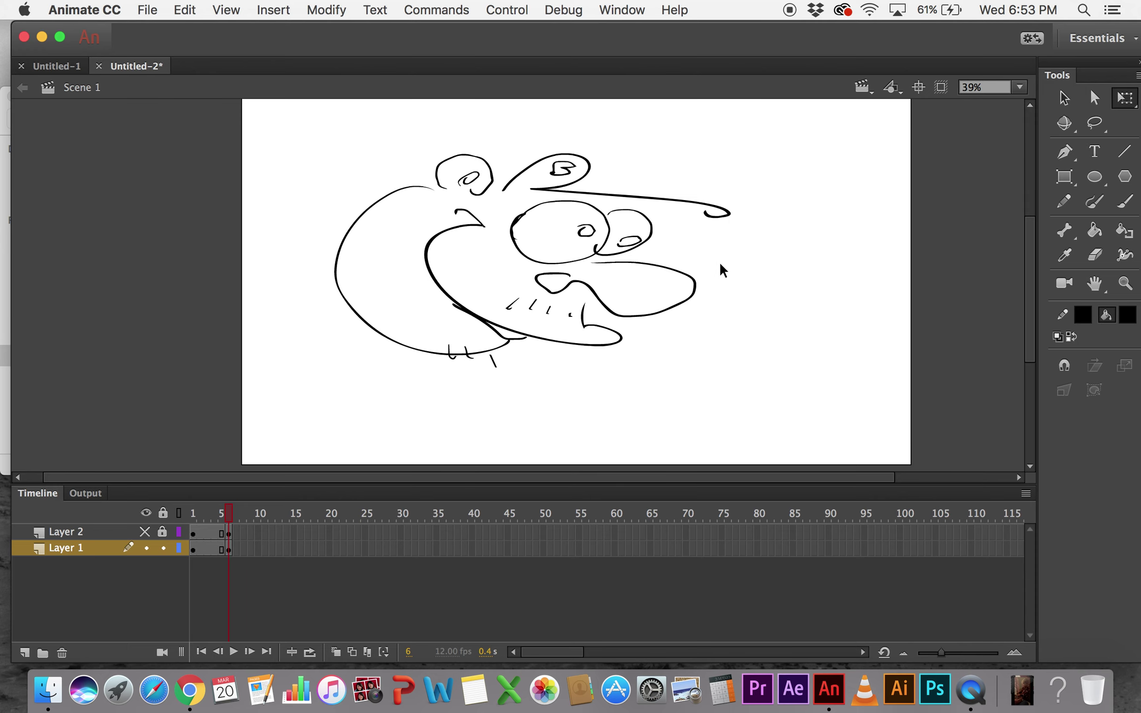
- Scrub and play the timeline to preview the change from the original head to the squashed one
left_click(226, 511)
mouse_move(226, 510)
left_mouse_down()
mouse_move(161, 505)
mouse_move(158, 491)
left_mouse_up()
key("Return")
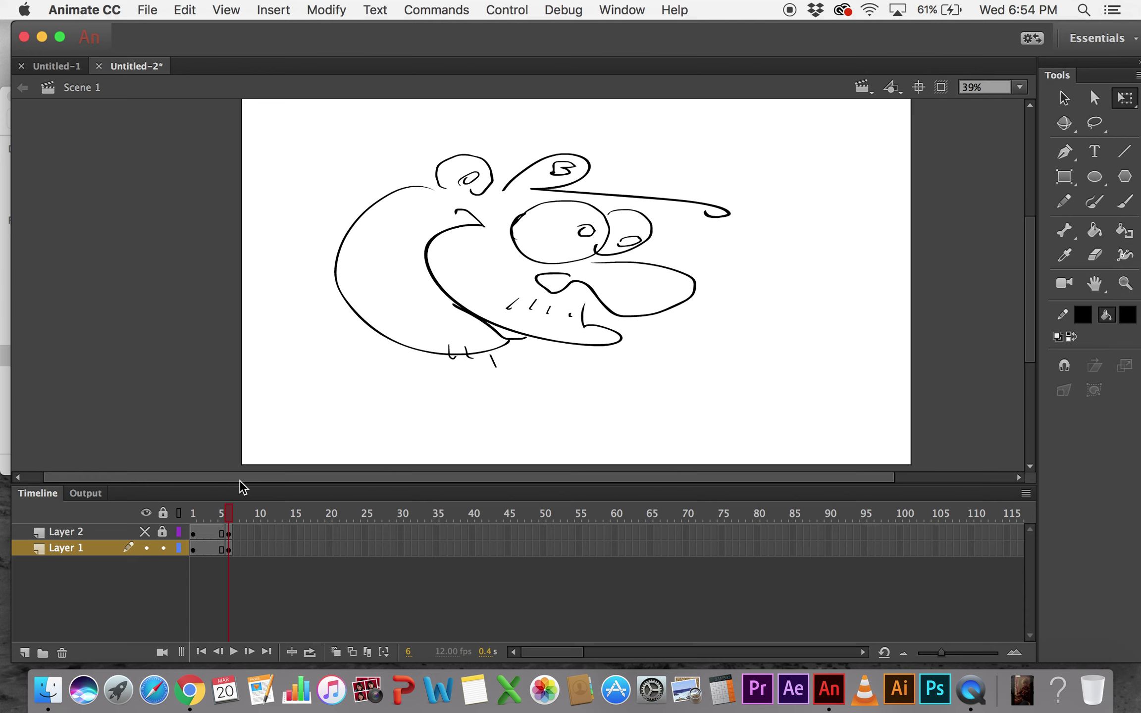
- Insert a blank keyframe at frame 7 on Layer 1 and return to frame 5
key("F7")
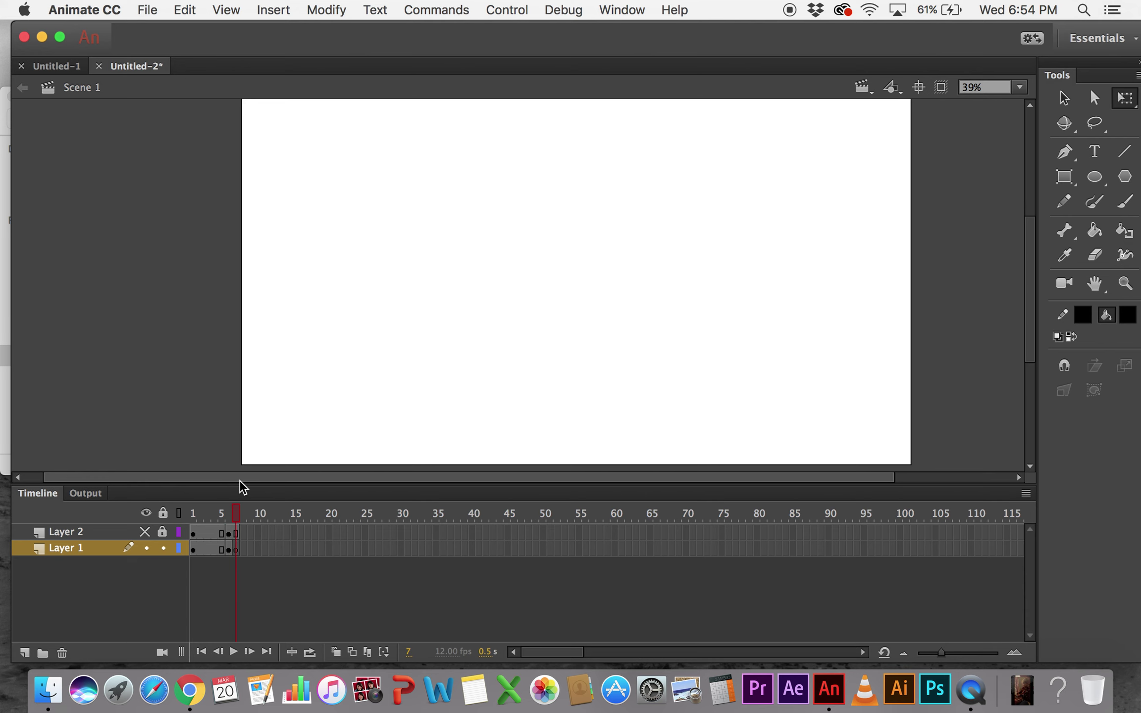
key("comma")
key("comma")
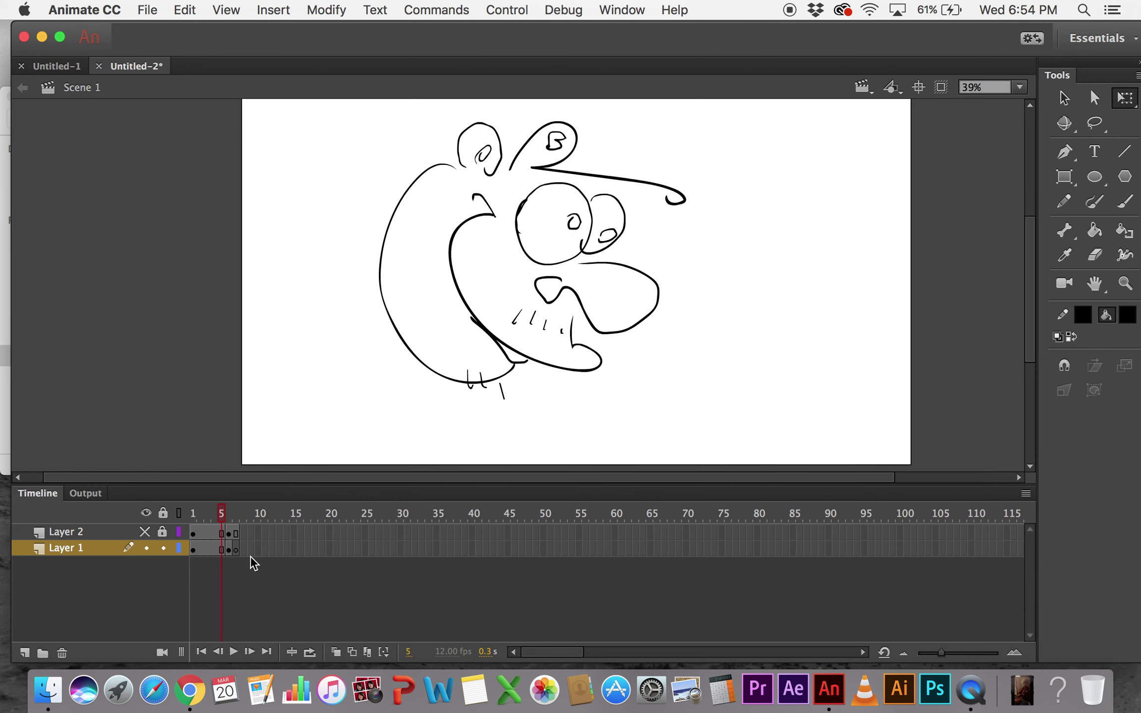
- Step back and forth through the frames to compare the original head, the squashed head and the blank frame
left_click(221, 515)
left_click_drag(217, 510, 222, 509)
key("comma")
key("comma")
key("comma")
key("period")
key("period")
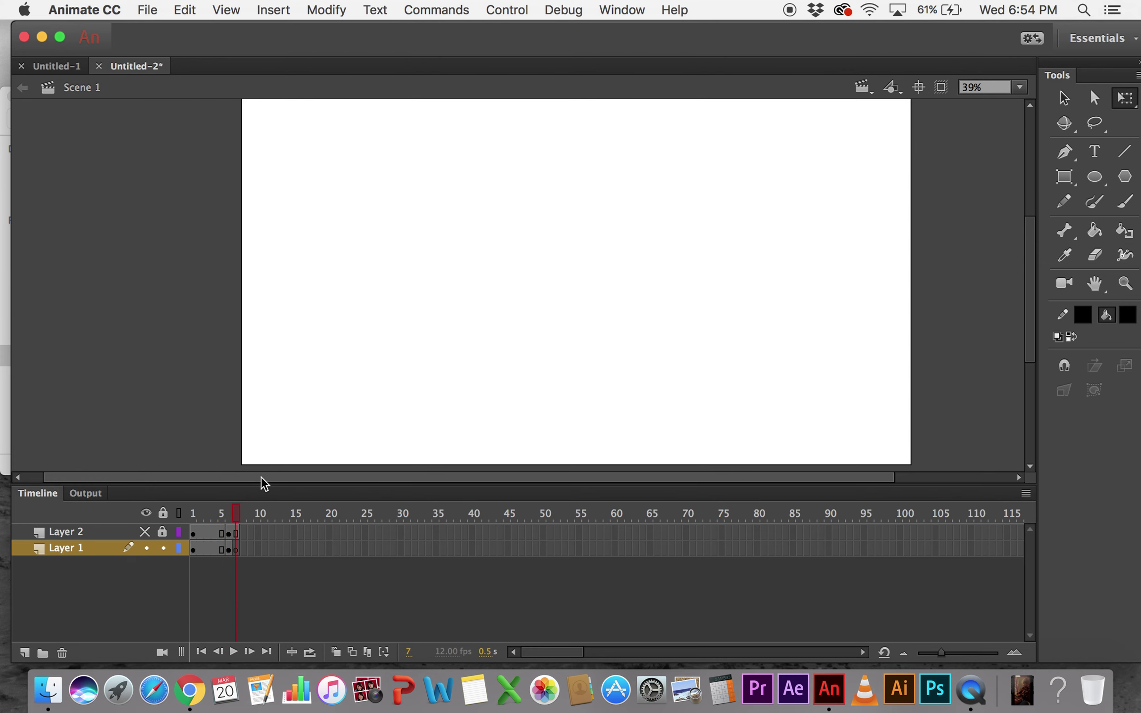
left_click(233, 515)
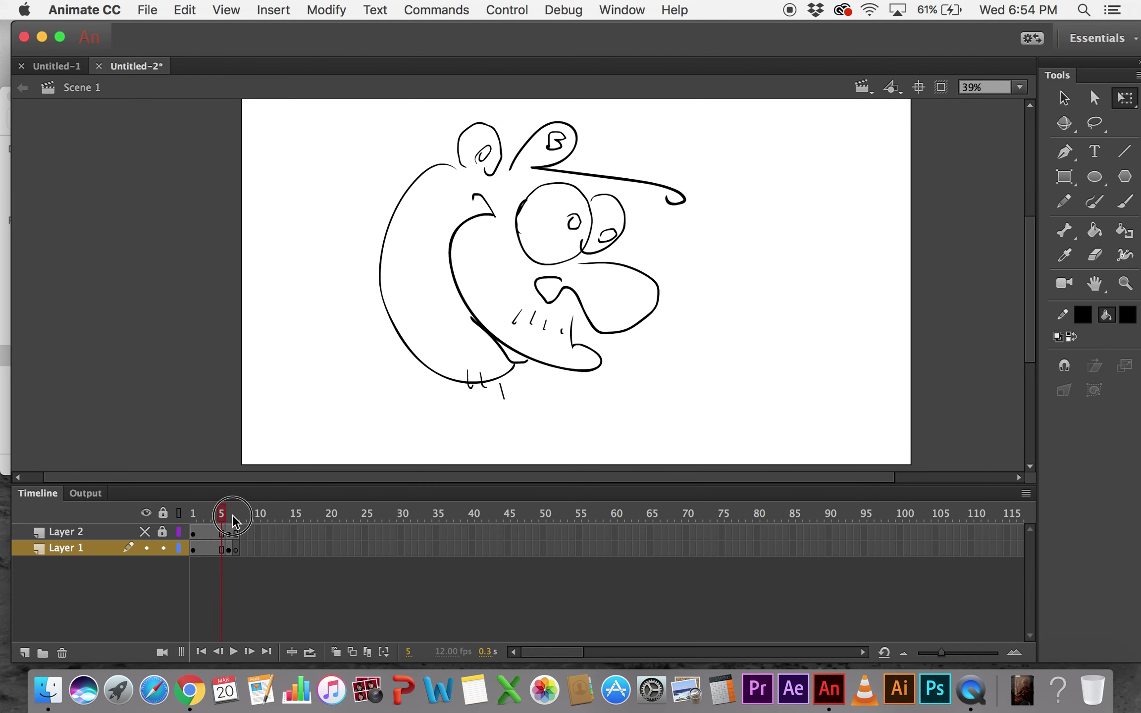
left_click_drag(233, 515, 238, 513)
key("comma")
key("comma")
key("comma")
key("period")
key("period")
key("period")
key("comma")
key("comma")
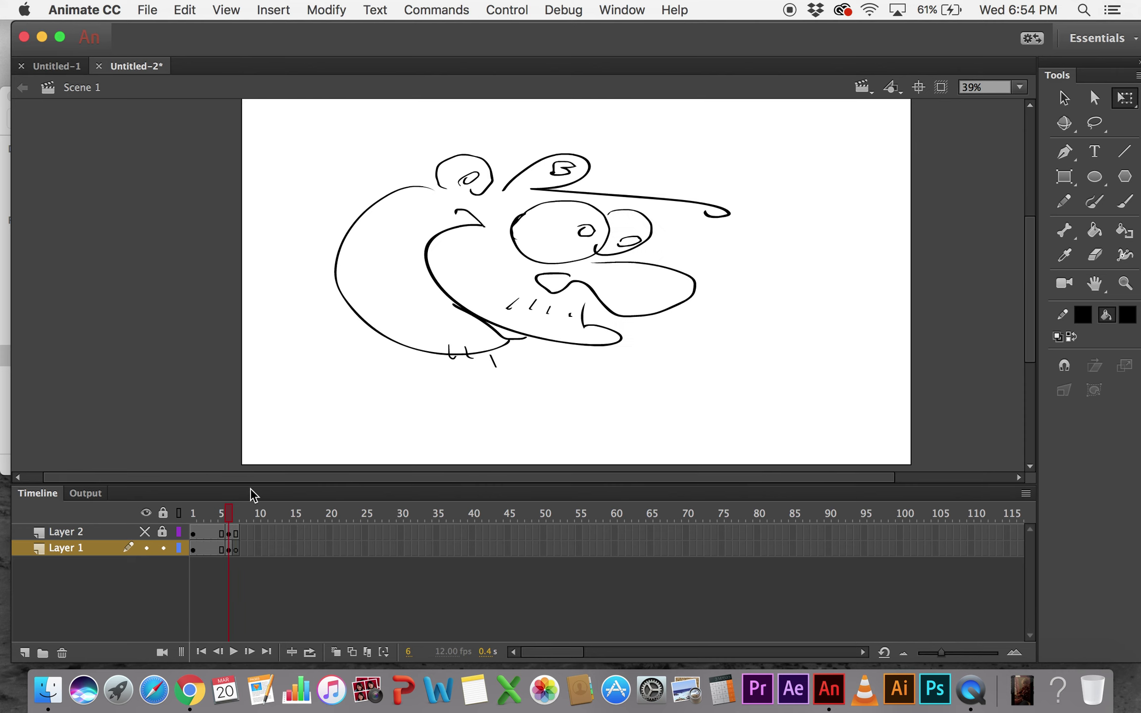
key("period")
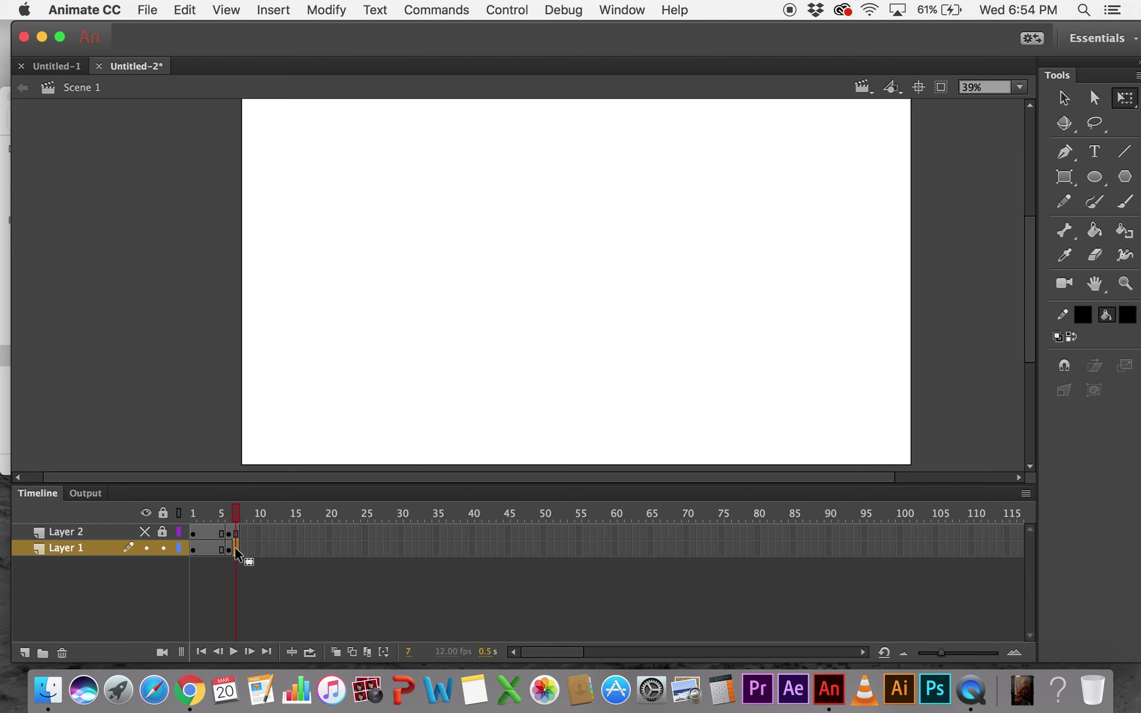
- Copy the original head from frame 5 of Layer 1 and paste it in place at frame 7
left_click(229, 549)
left_click(221, 550)
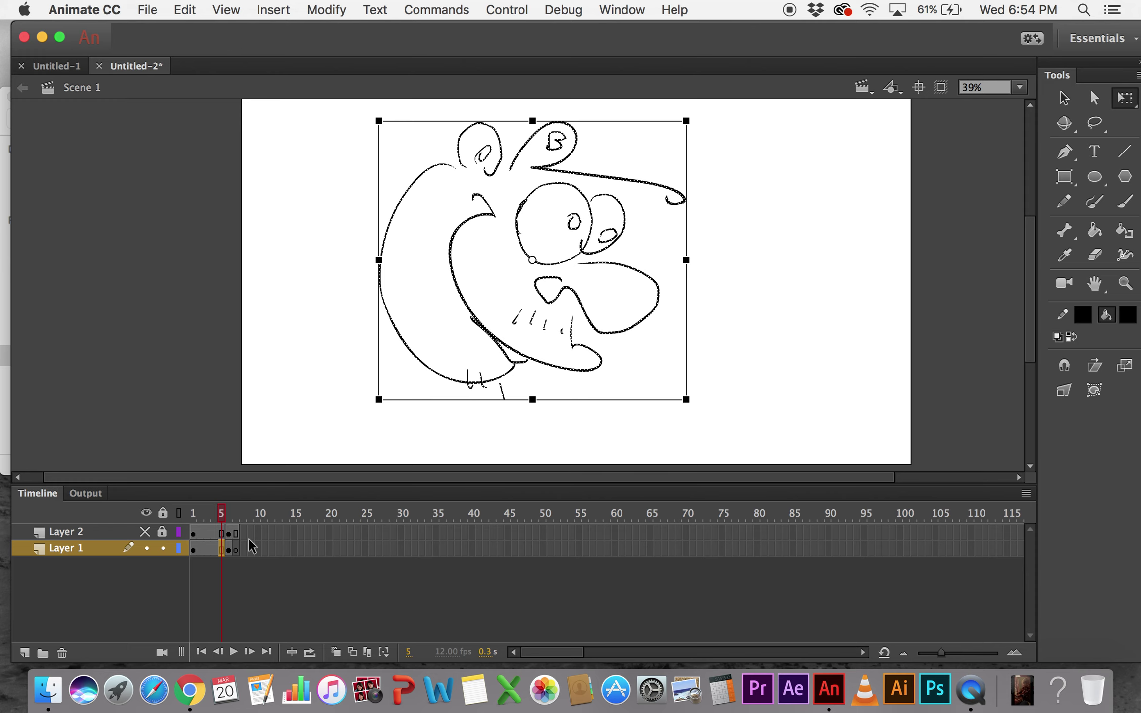
left_click(235, 547)
key("super+shift+v")
key("comma")
key("comma")
key("comma")
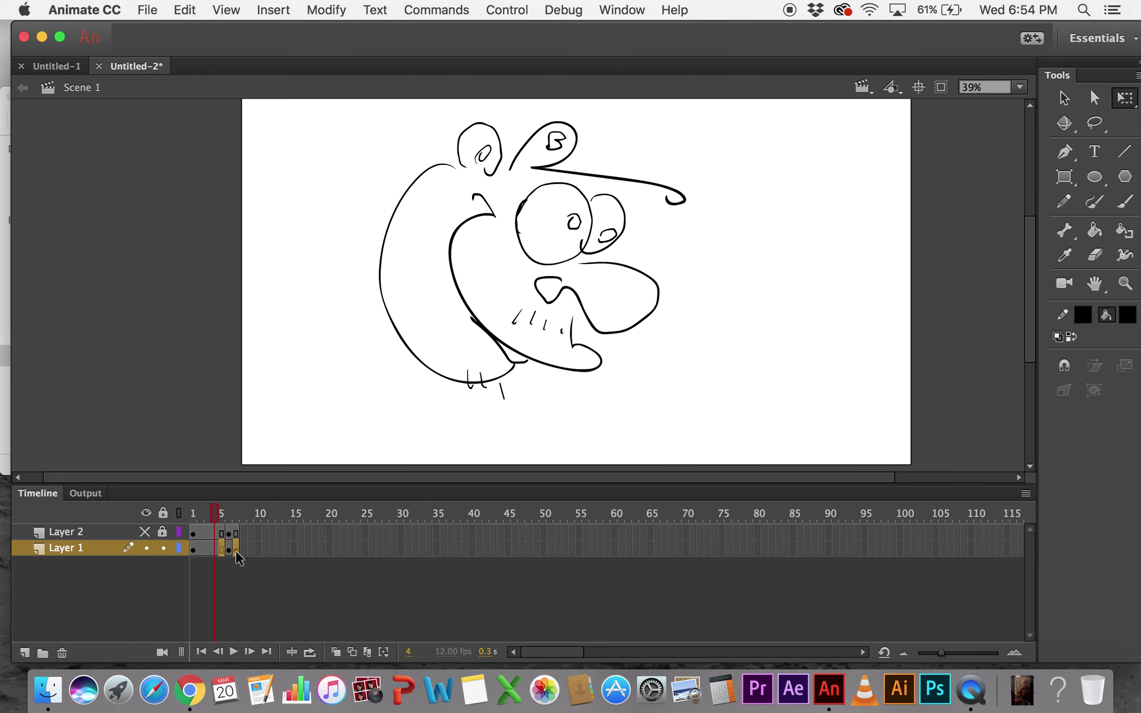
left_click(236, 550)
- Insert keyframes at frames 4 and 5 on Layer 1 and step through the frames to check them
left_click(222, 550)
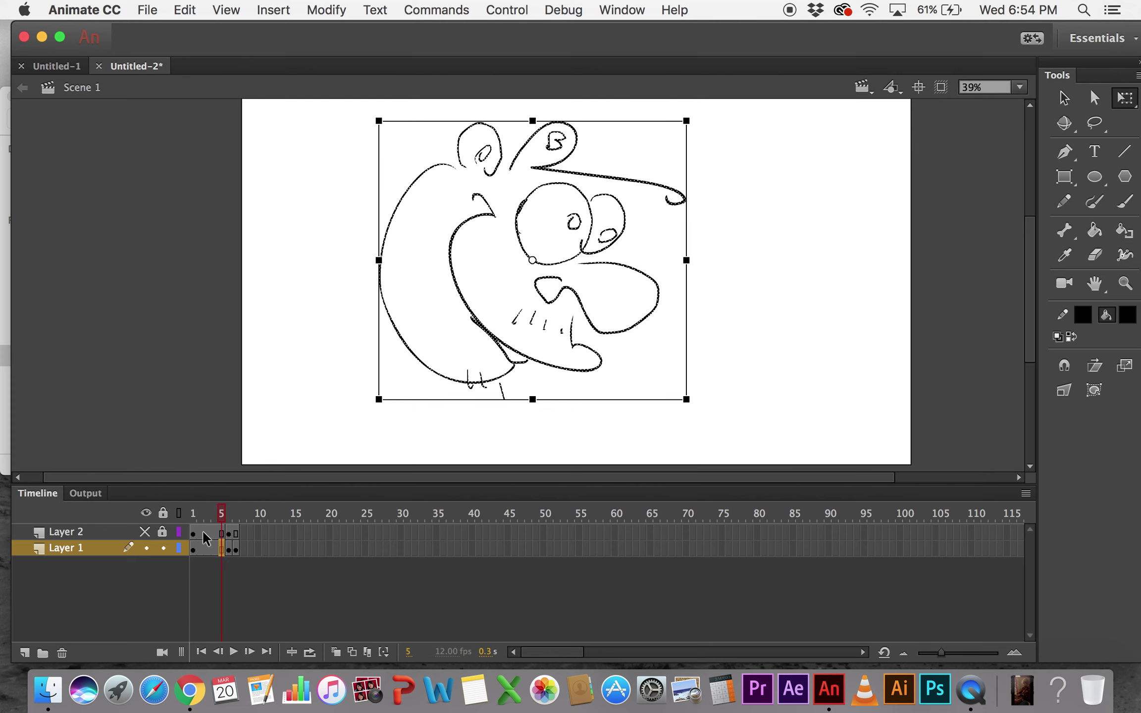
key("comma")
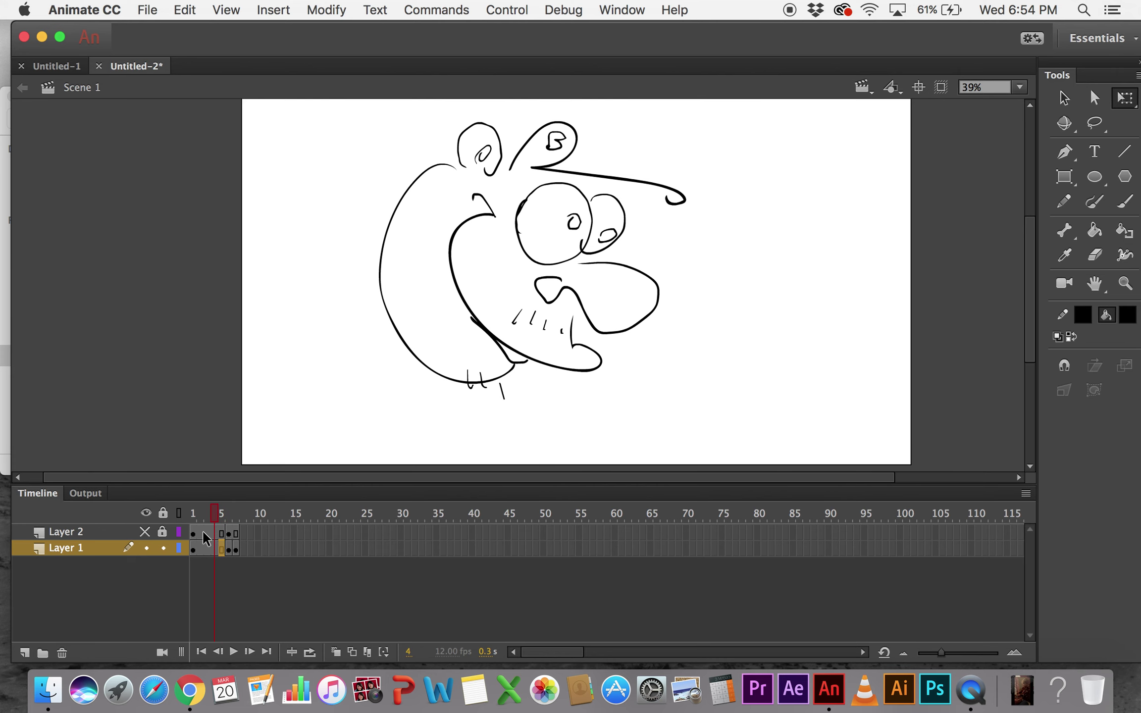
key("period")
key("comma")
key("F6")
key("comma")
key("comma")
key("period")
key("period")
key("period")
key("period")
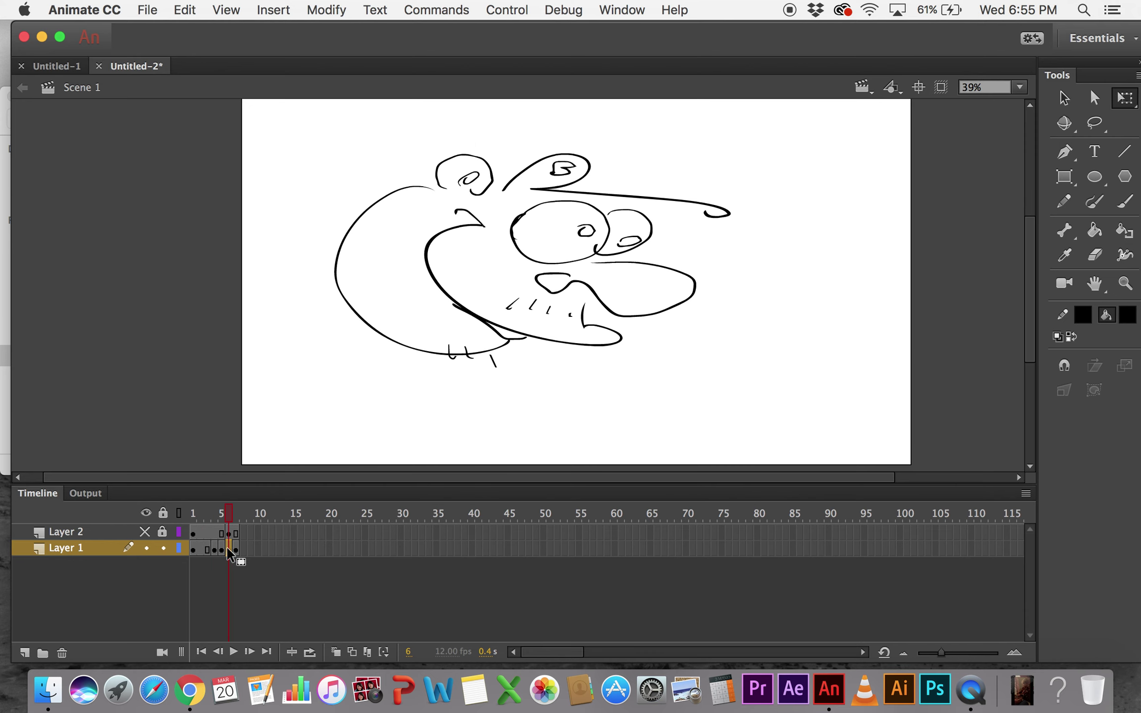
- Delete the squashed head at frame 6 on Layer 1 and paste the original head in place there
left_click(229, 547)
key("Delete")
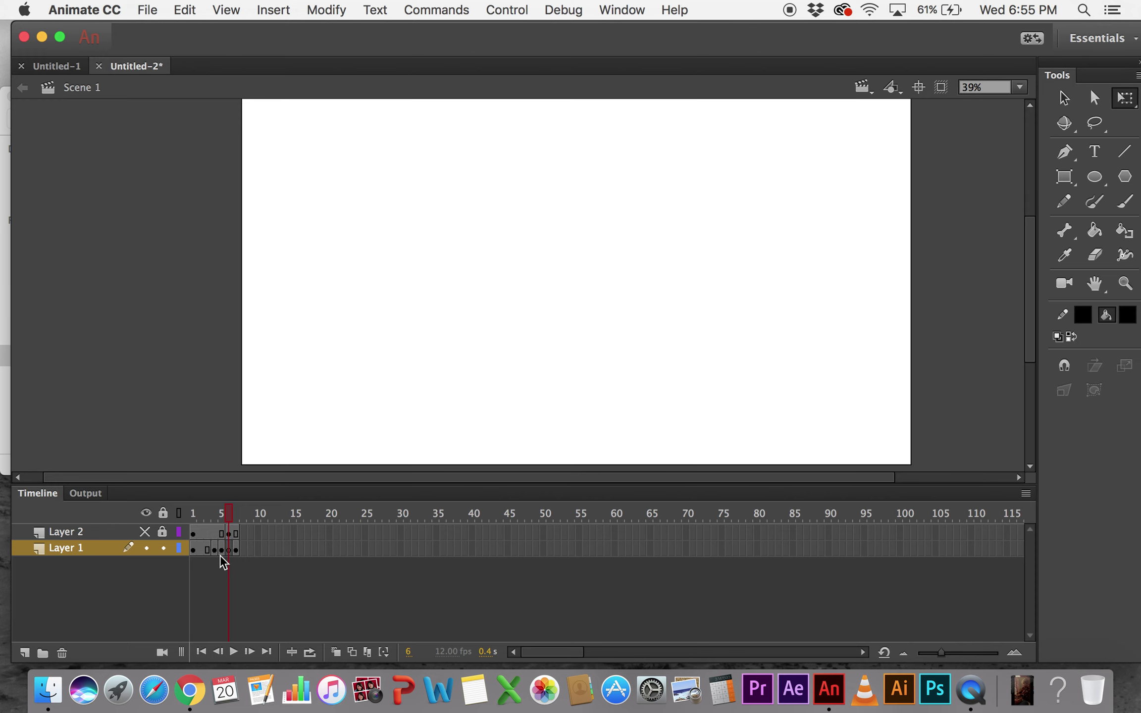
key("super+shift+v")
- Stretch the head at frame 4 on Layer 1, making it narrower and taller
left_click(215, 550)
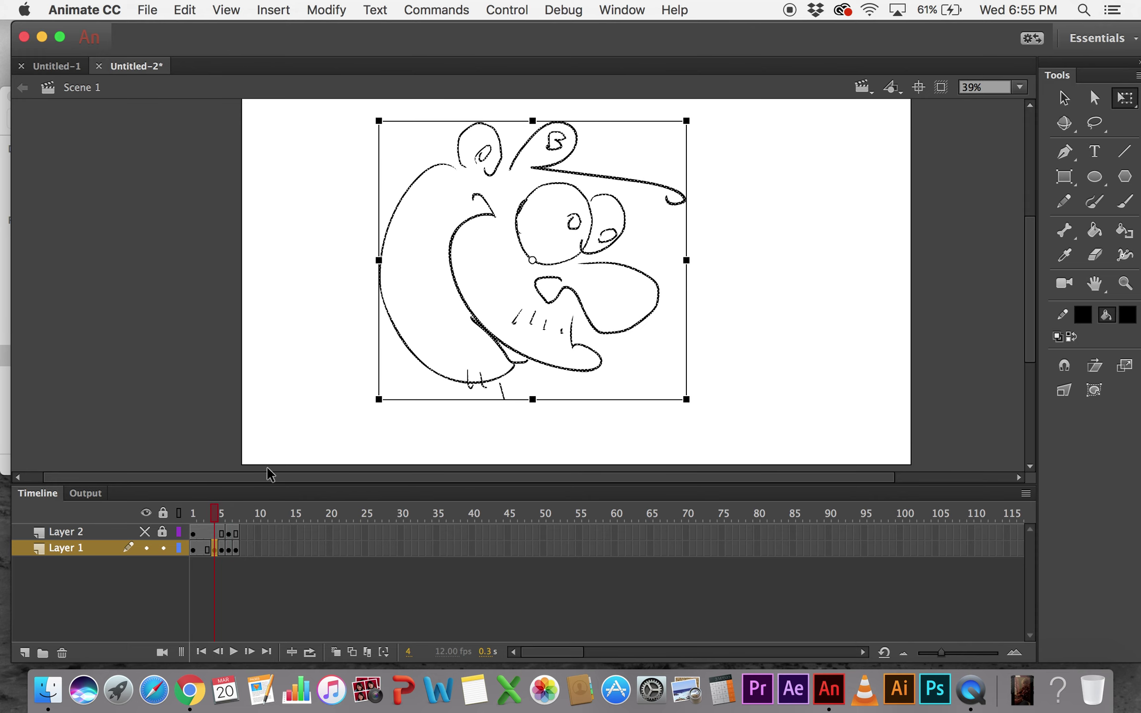
left_click_drag(686, 261, 672, 260)
left_click_drag(533, 121, 535, 119)
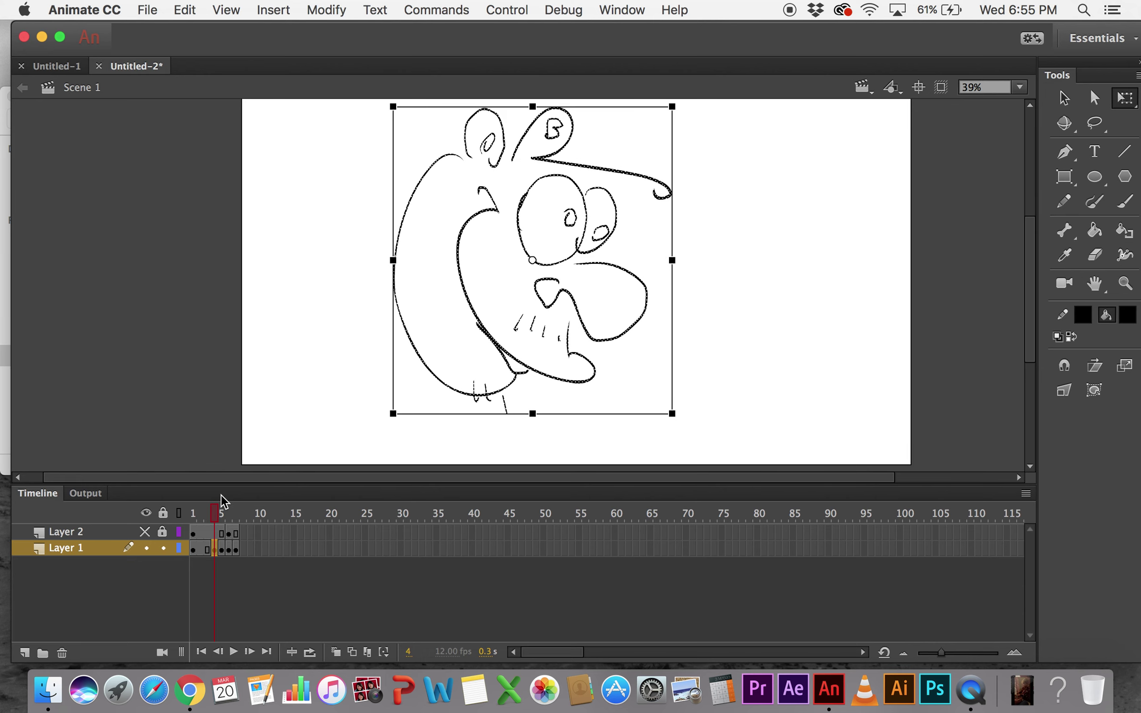
- Squash the head at frame 5 on Layer 1, making it wider and shorter
left_click(221, 549)
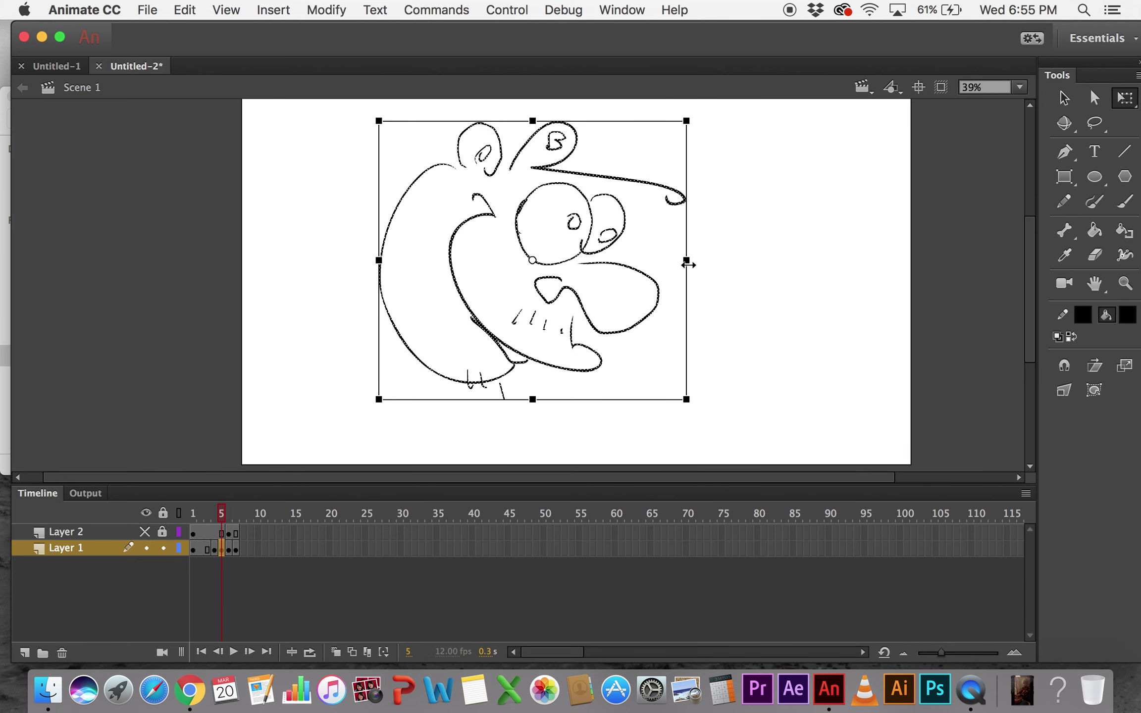
mouse_move(687, 265)
left_mouse_down()
mouse_move(675, 260)
mouse_move(703, 263)
left_mouse_up()
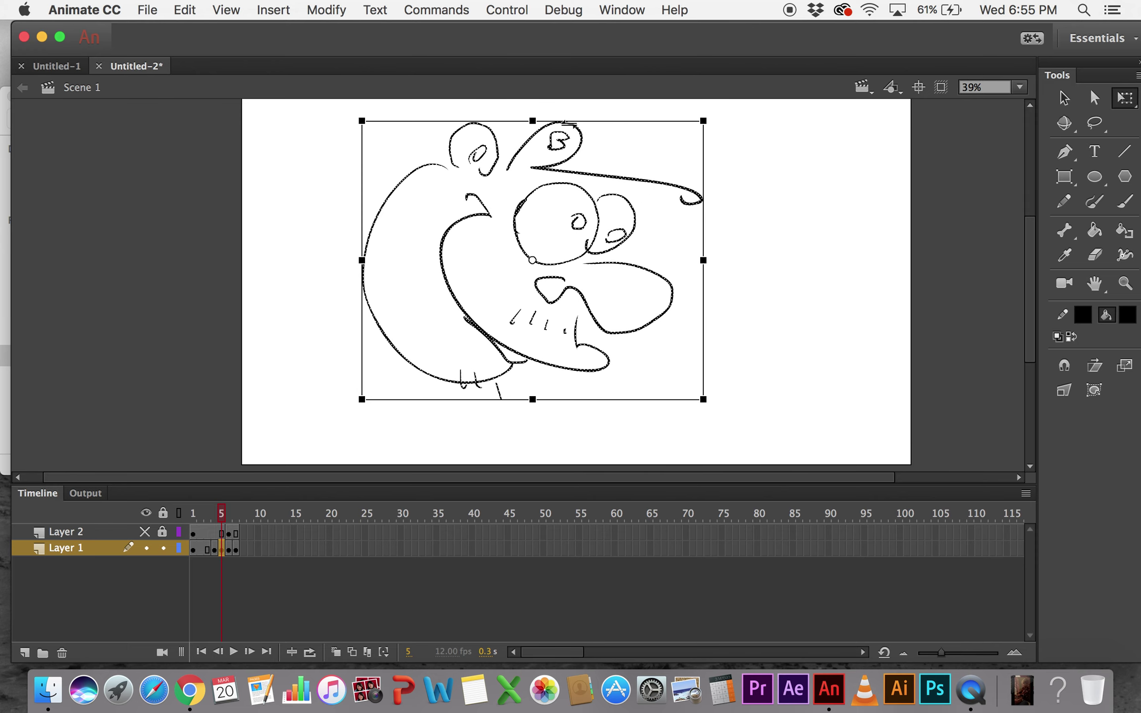
left_click_drag(534, 121, 534, 138)
left_click_drag(542, 183, 541, 188)
- Stretch the head at frame 6 on Layer 1 slightly, making it a little narrower and taller
left_click(230, 548)
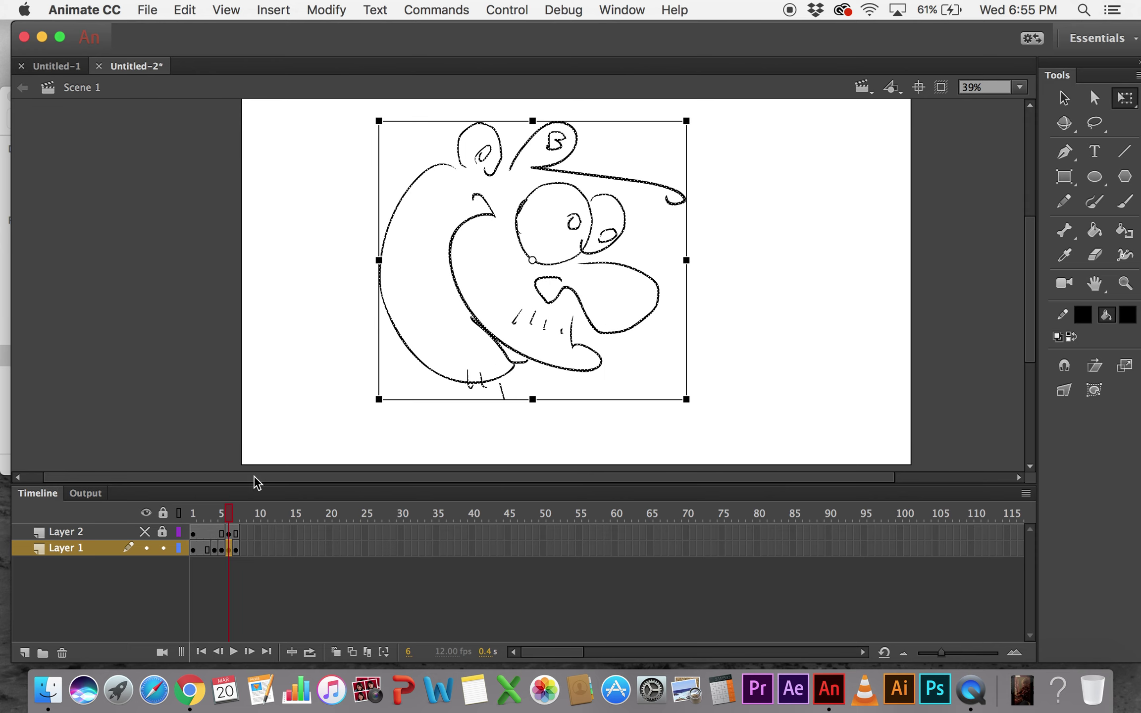
left_click_drag(382, 260, 386, 259)
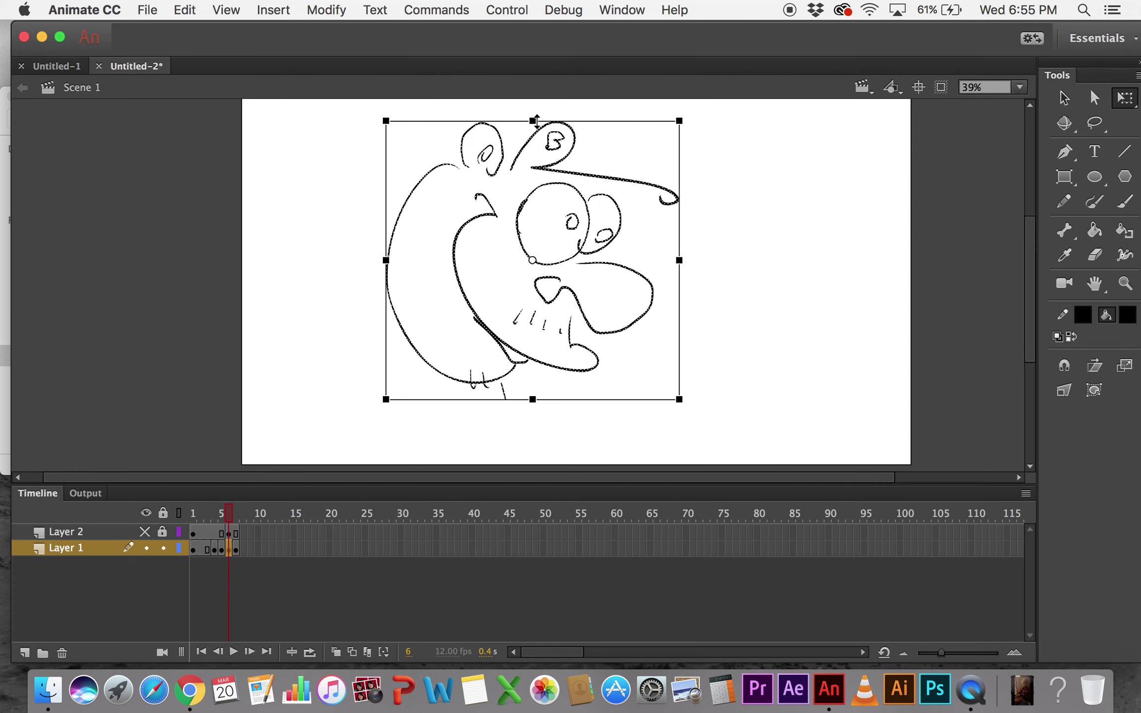
left_click_drag(533, 120, 532, 116)
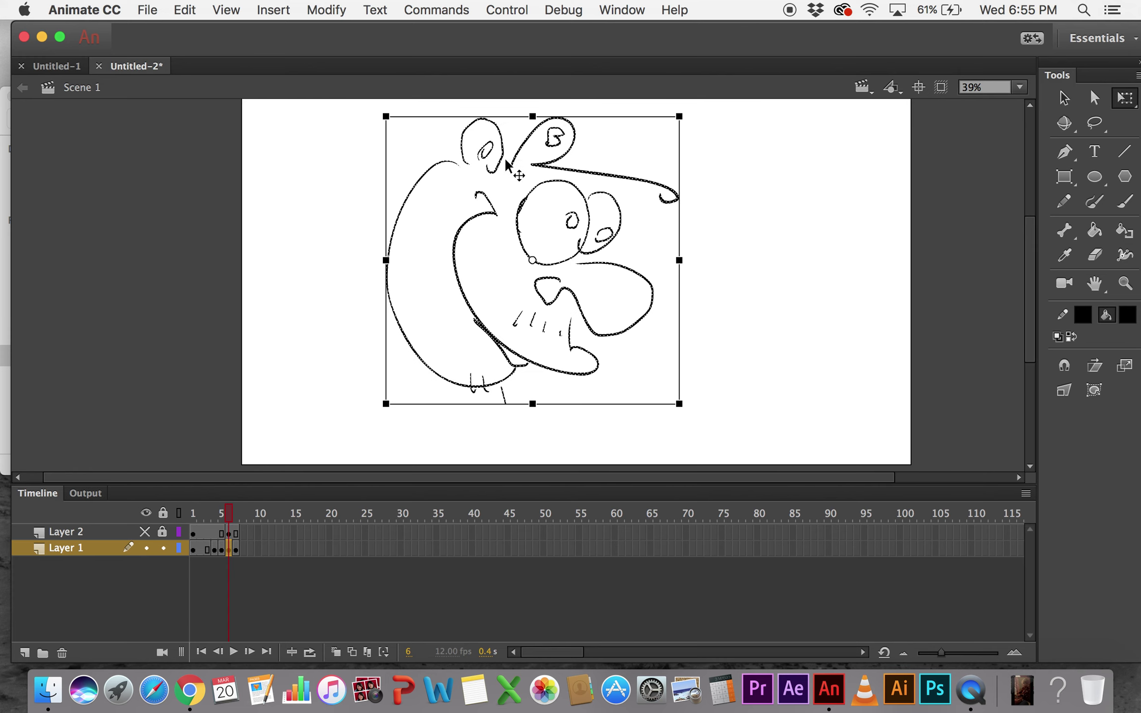
- Play the squash-and-stretch animation repeatedly to review its motion
key("comma")
key("comma")
key("comma")
key("comma")
key("comma")
key("Return")
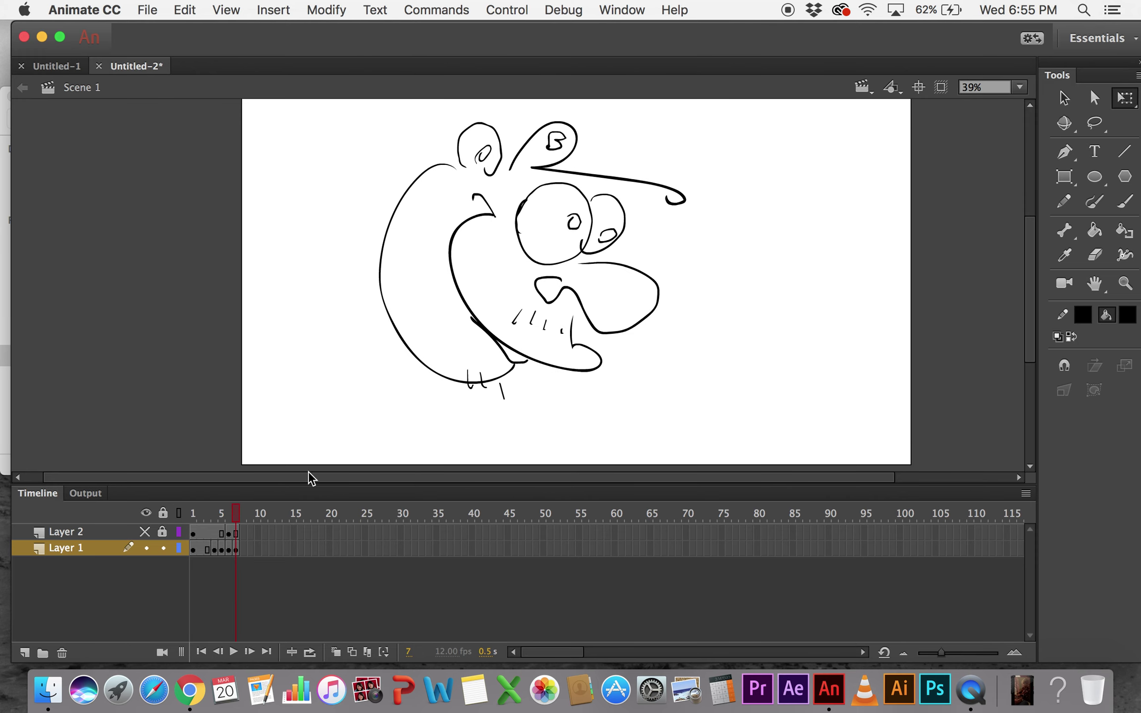
left_click(234, 652)
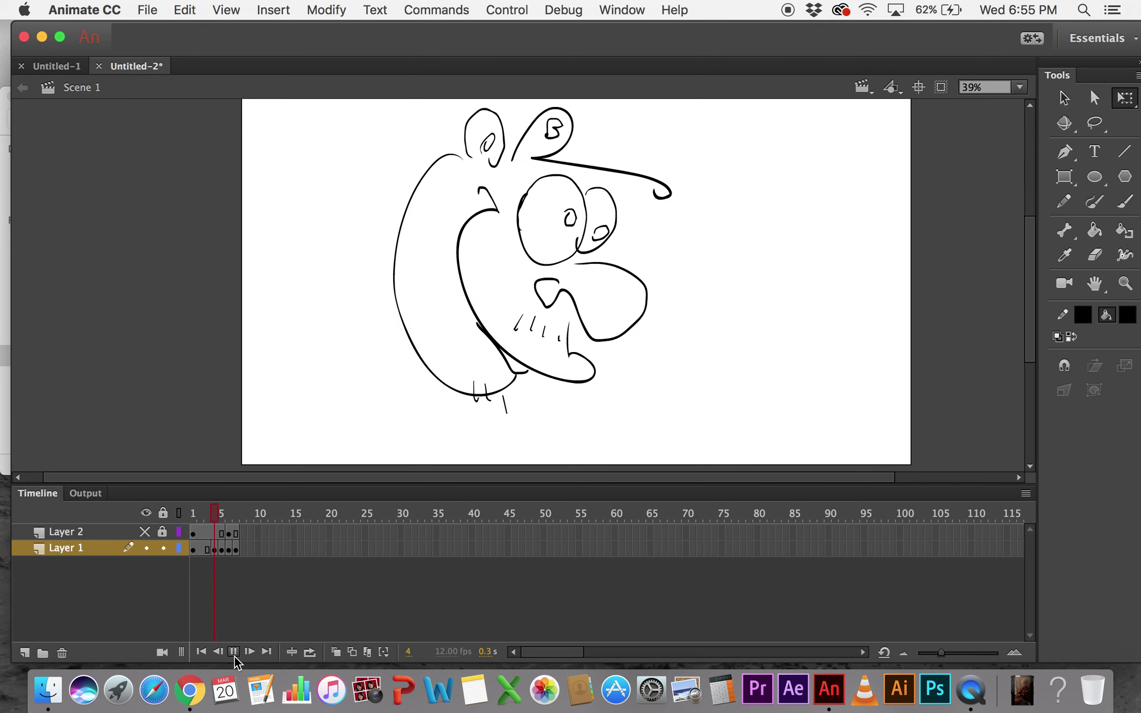
left_click(234, 652)
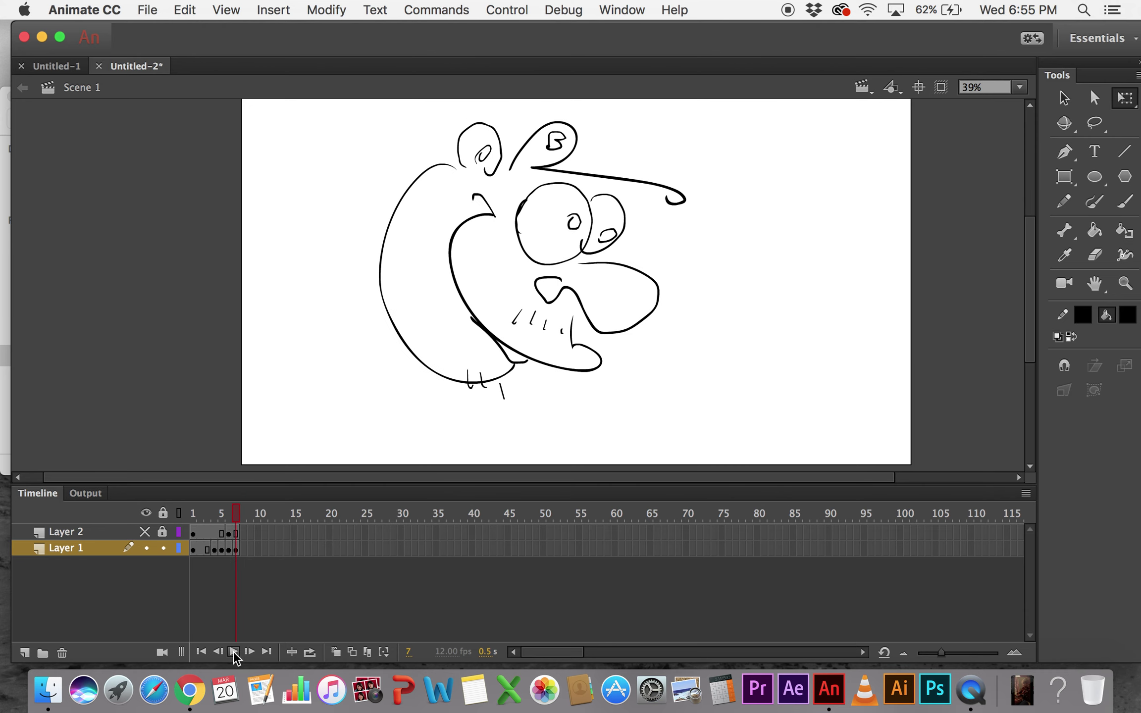
left_click(234, 652)
- Toggle Layer 2's visibility to check the inked cap against the head, and delete Layer 2
left_click(145, 531)
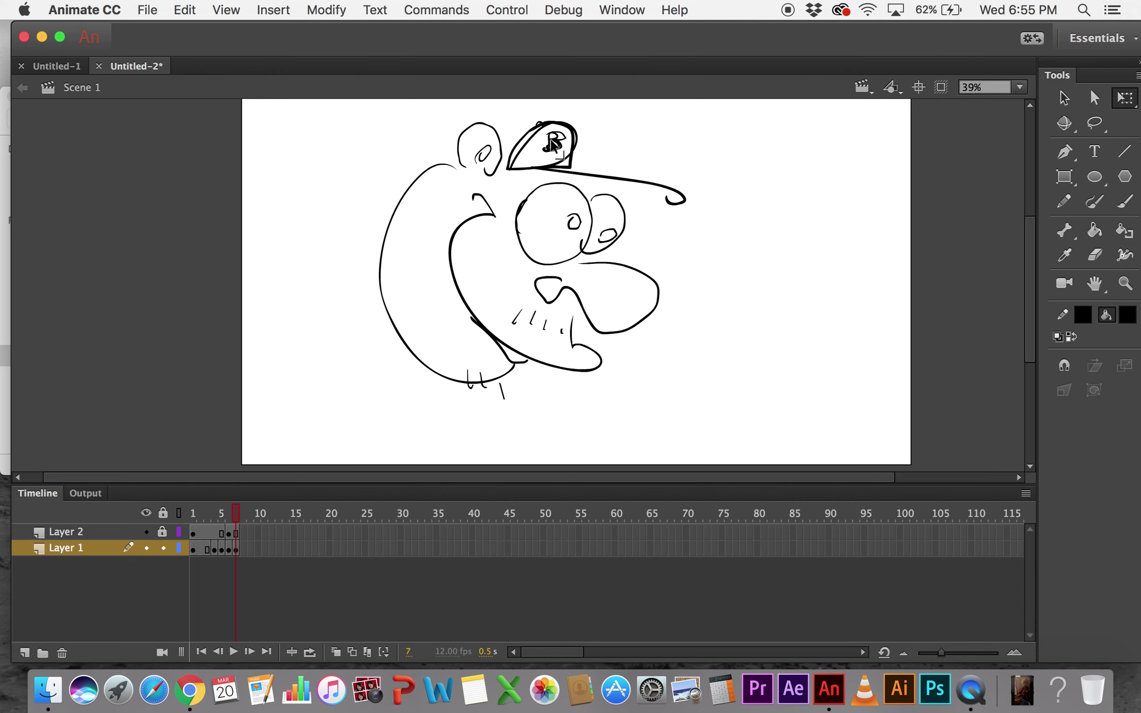
left_click(87, 532)
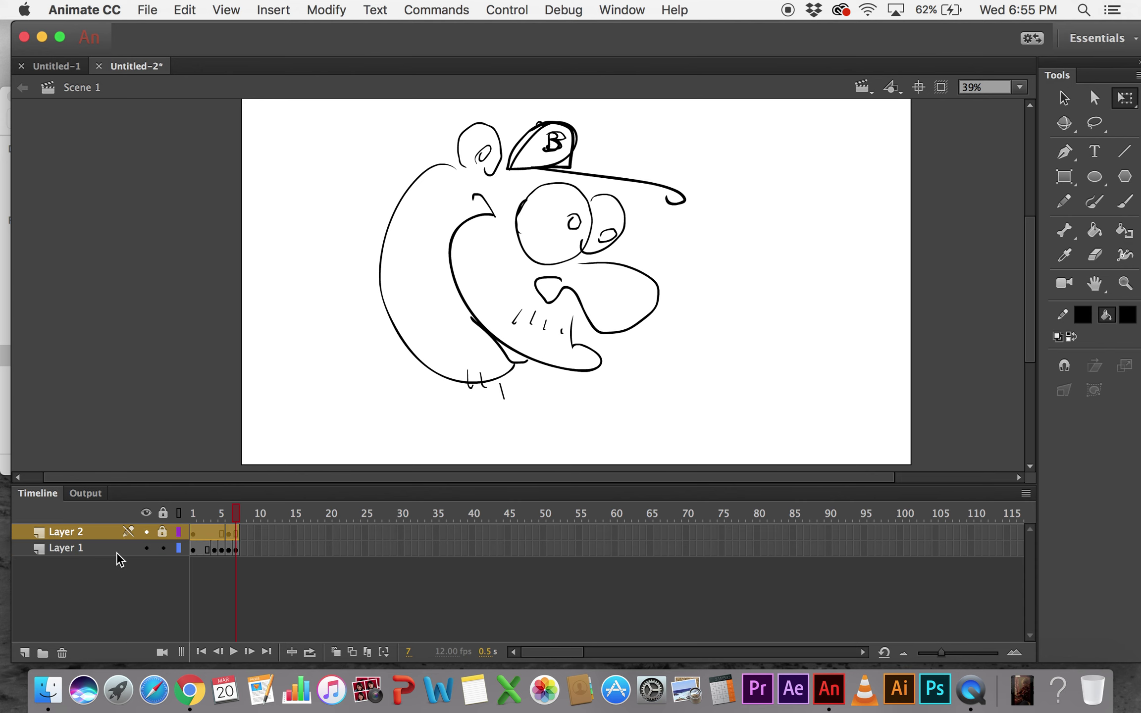
left_click(146, 532)
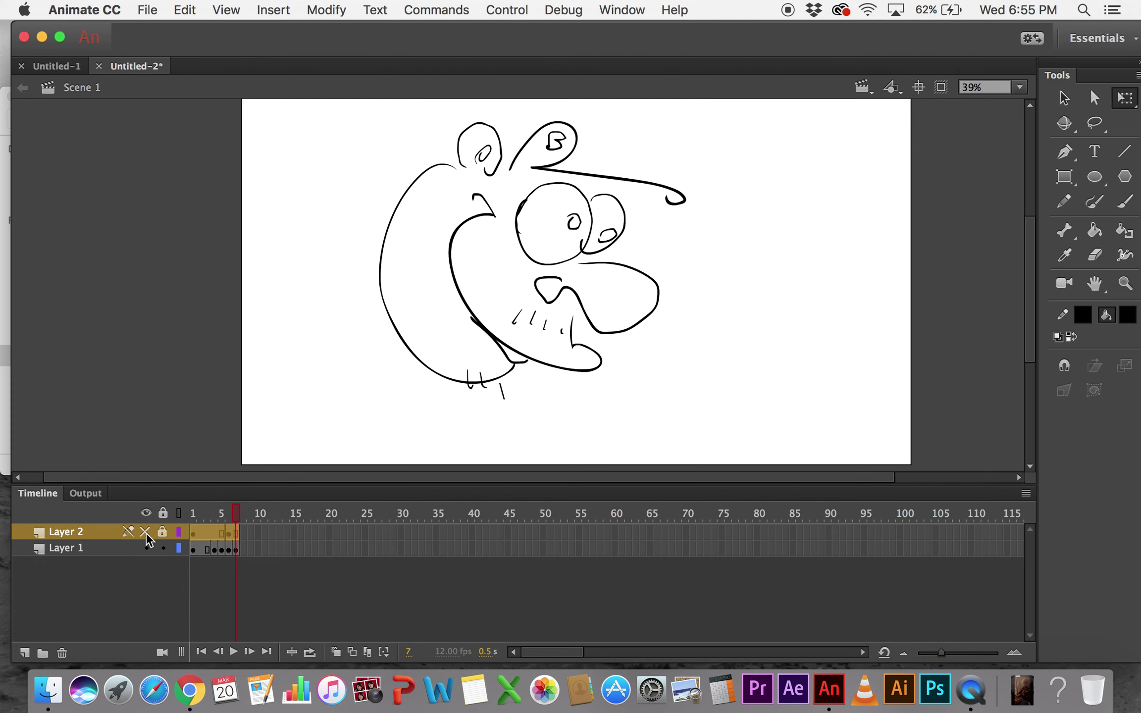
left_click(146, 532)
left_click(145, 531)
left_click(62, 653)
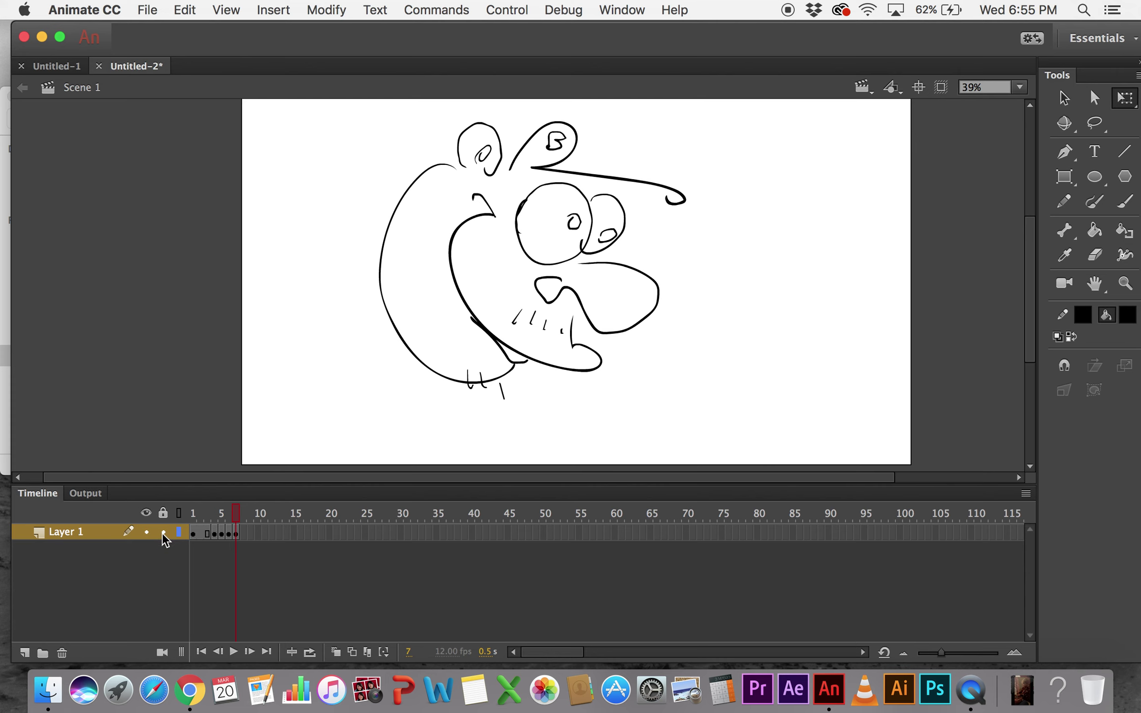
- Add three layers above Layer 1 and brush a short horizontal stroke on Layer 3 and a long diagonal stroke on Layer 5
left_click(24, 653)
left_click(25, 653)
left_click(24, 653)
left_click(235, 564)
key("b")
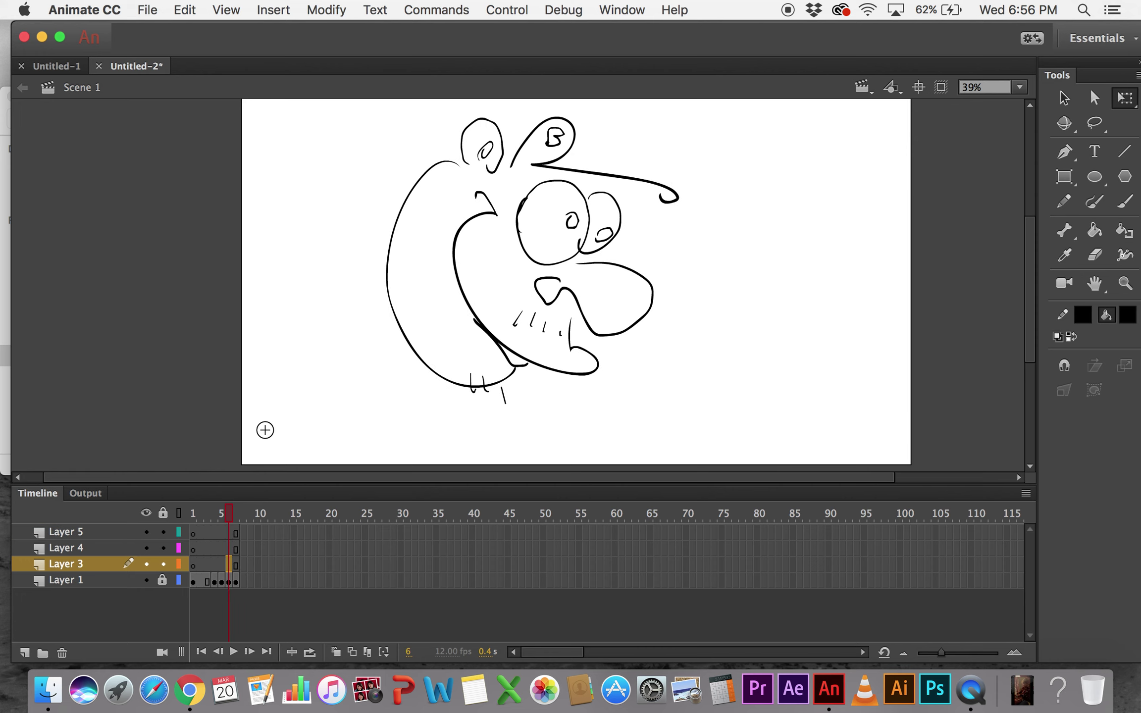
left_click_drag(342, 355, 398, 359)
left_click(207, 536)
left_click_drag(357, 406, 494, 296)
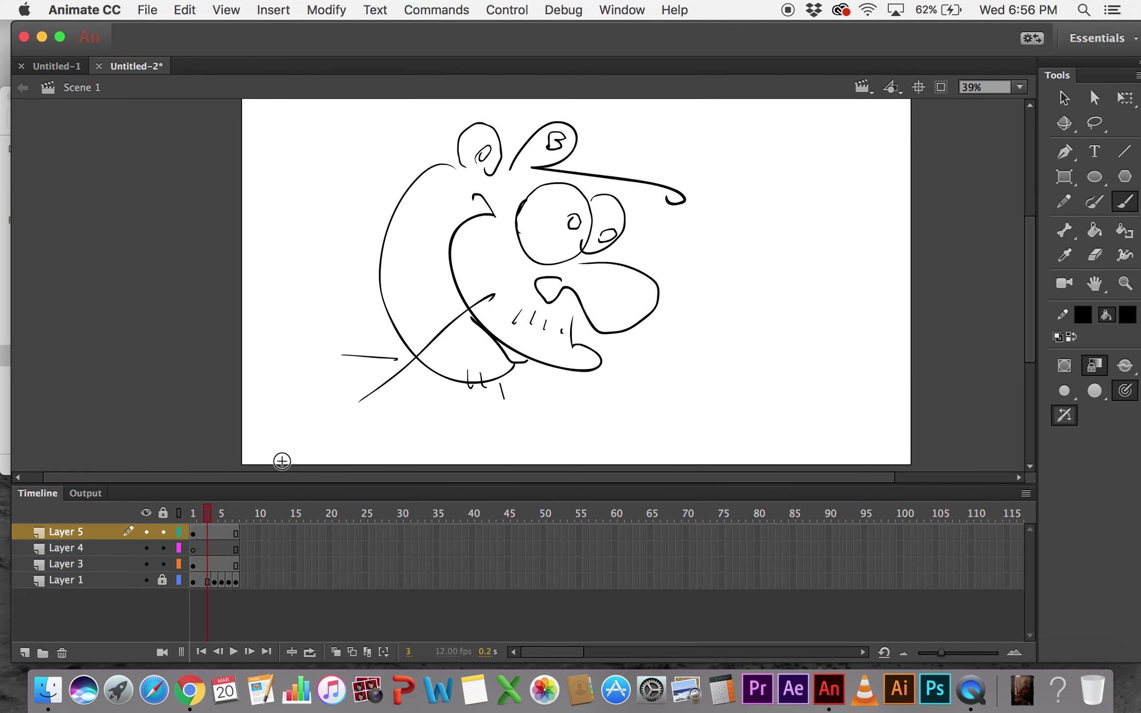
- Move the diagonal stroke on Layer 5 slightly down, and brush a curved stroke beside the back of the head
left_click(222, 525)
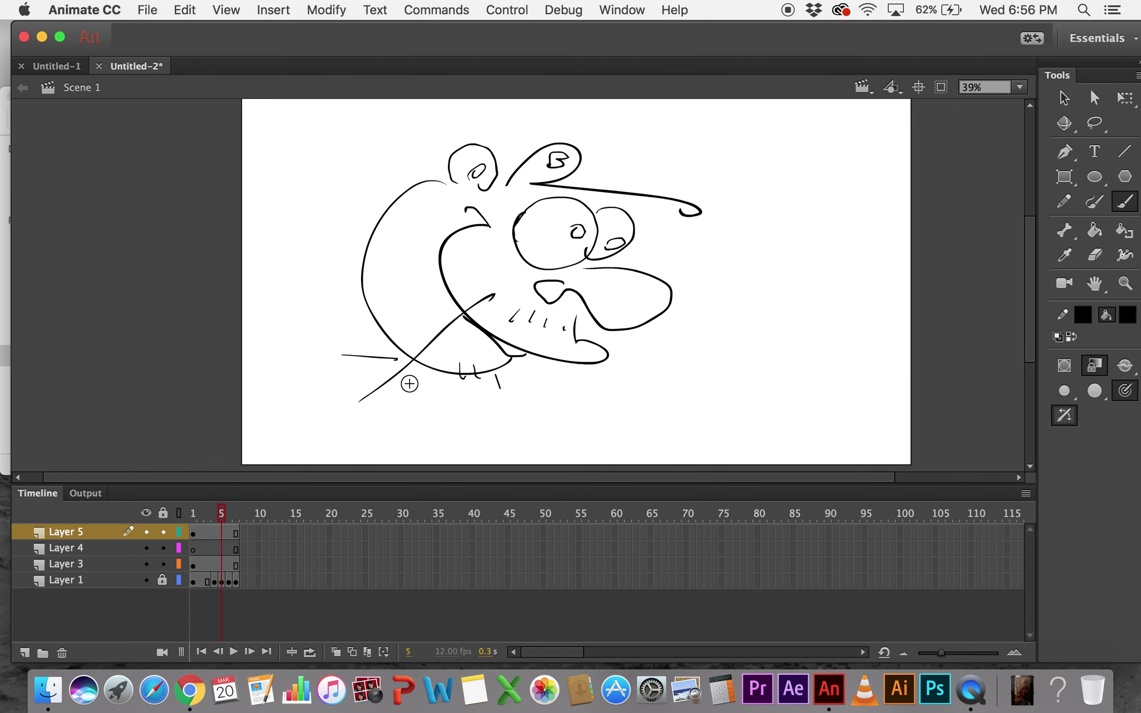
key("v")
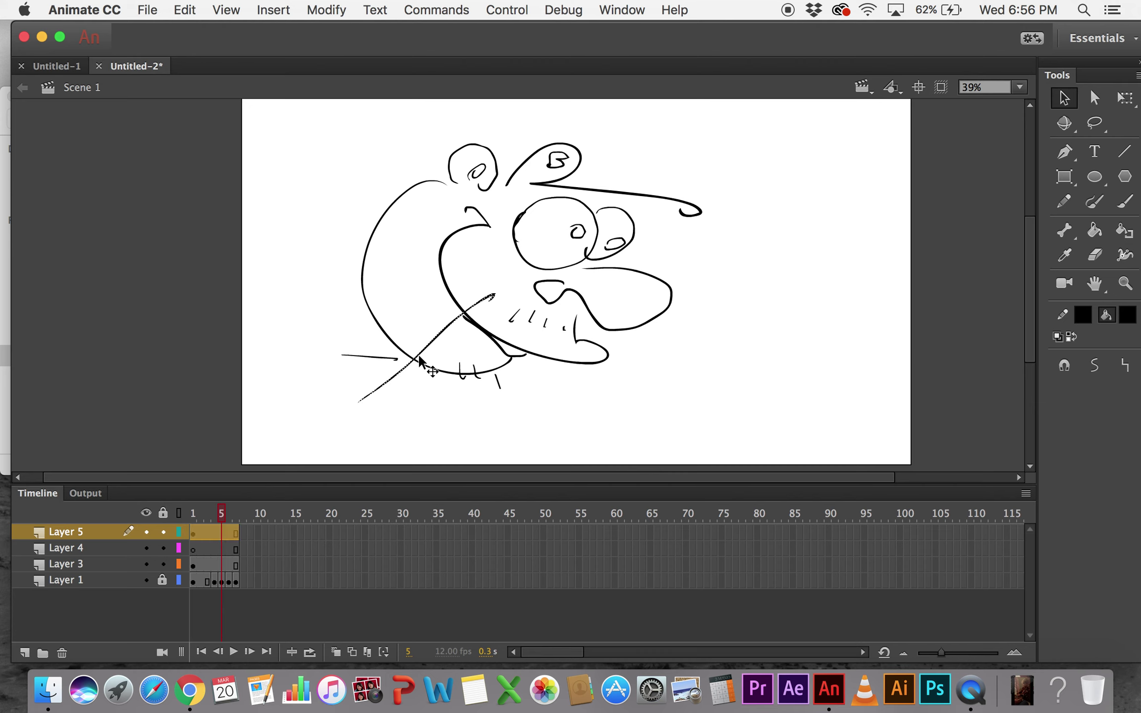
left_click_drag(411, 361, 423, 394)
key("b")
left_click_drag(351, 233, 409, 306)
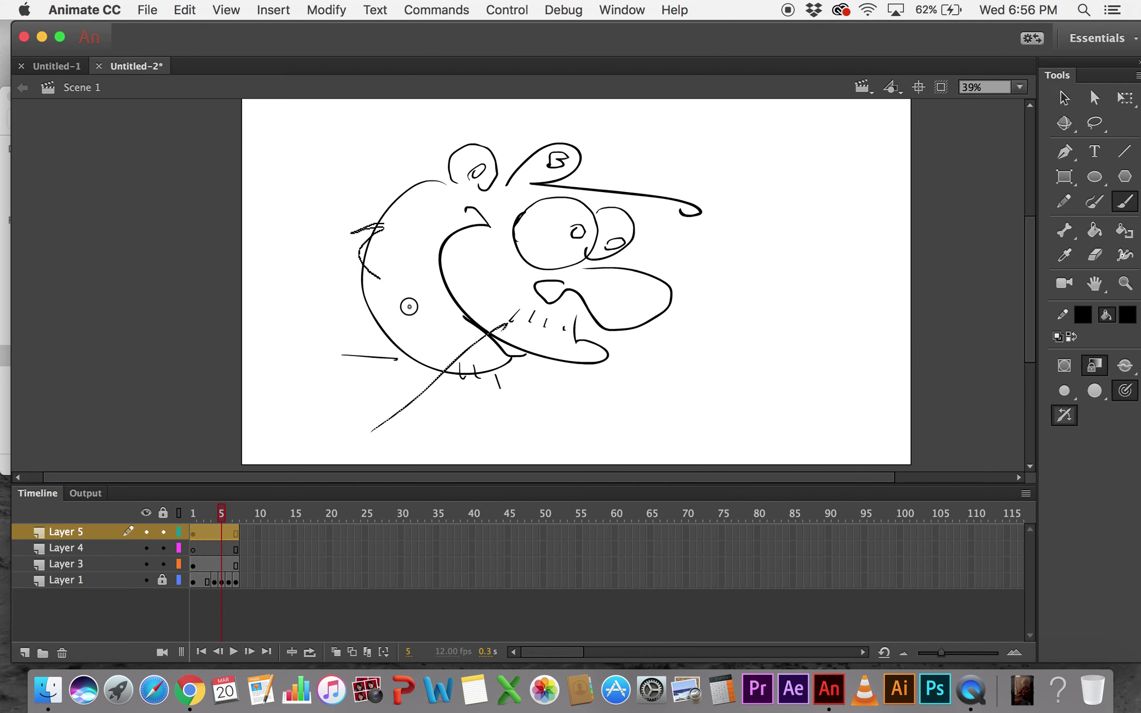
left_click(215, 548)
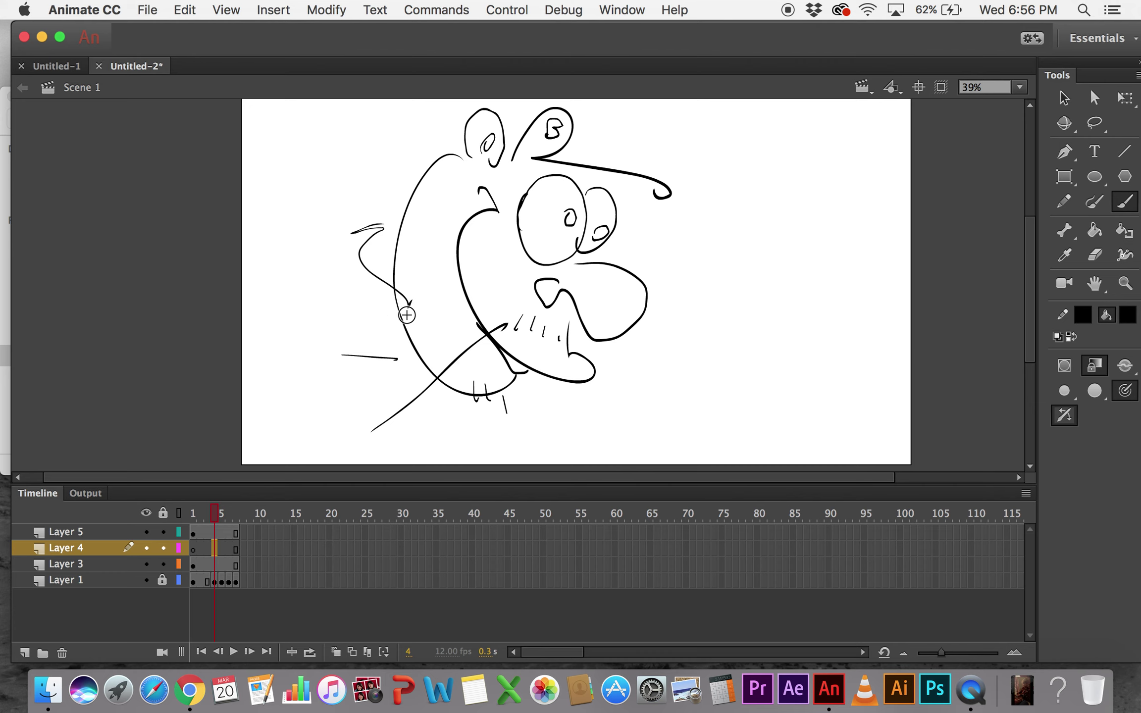
- Undo the test strokes and the three added layers until only Layer 1 remains
key("super+z")
key("super+z")
key("super+z")
left_click(163, 532)
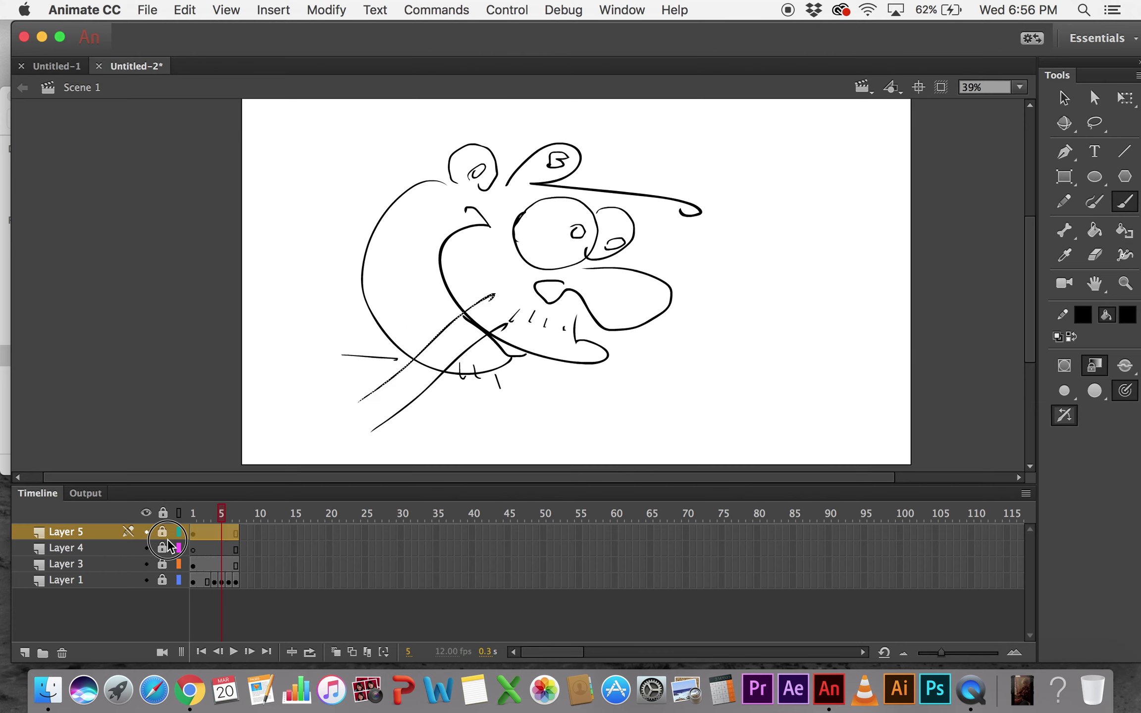
left_click(164, 532)
key("Escape")
key("super+z")
key("super+z")
key("super+z")
key("super+z")
key("super+z")
key("super+z")
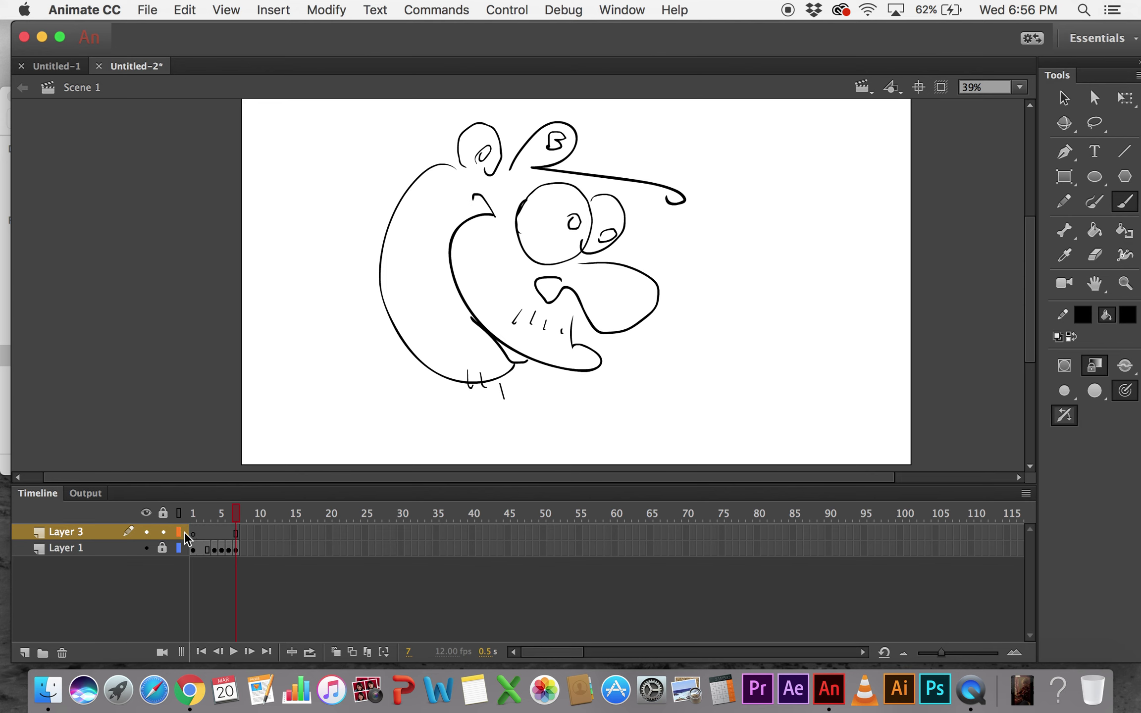
key("super+z")
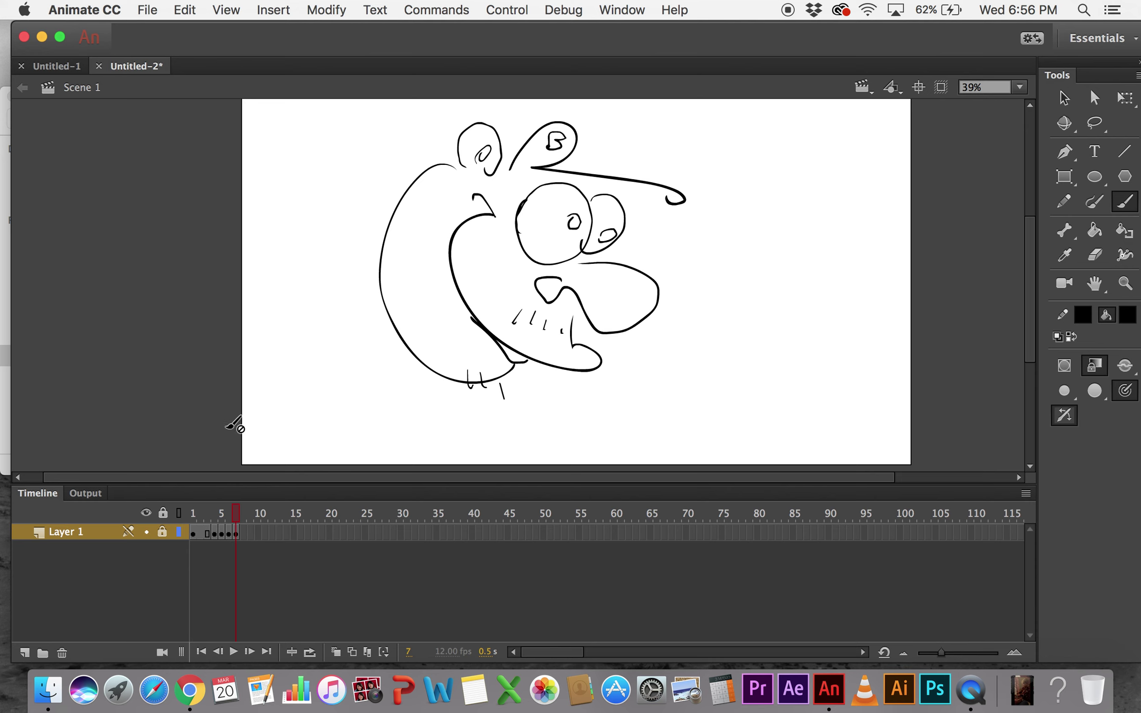
key("h")
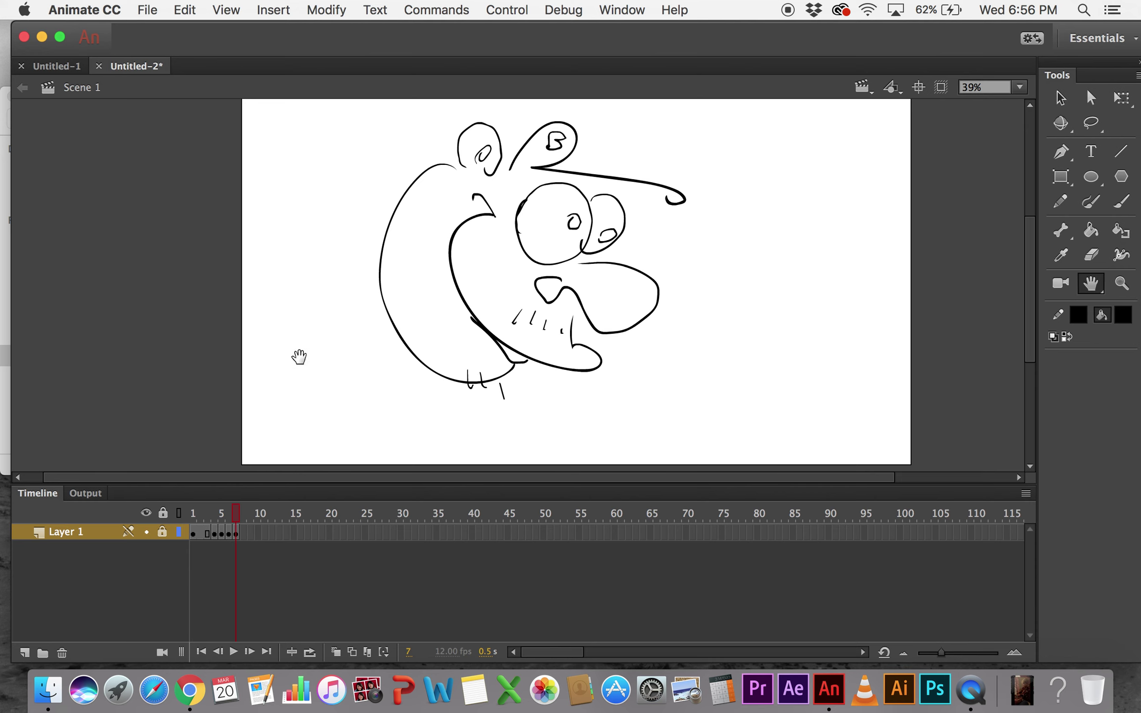
left_click(180, 8)
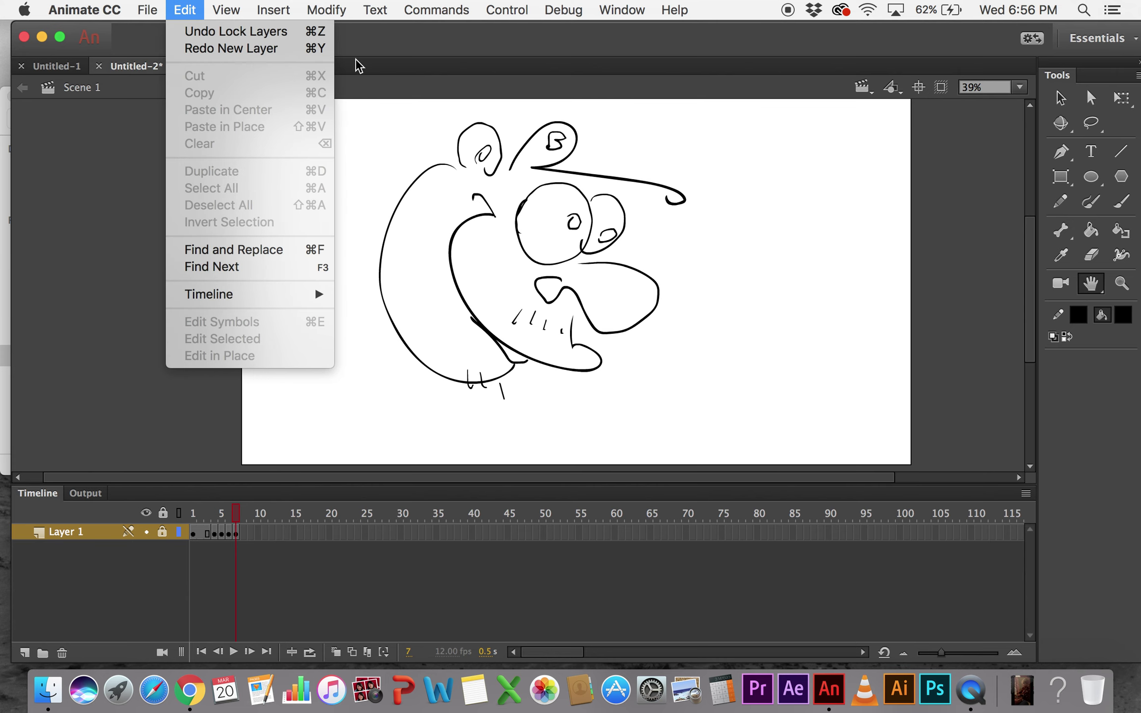
left_click(386, 224)
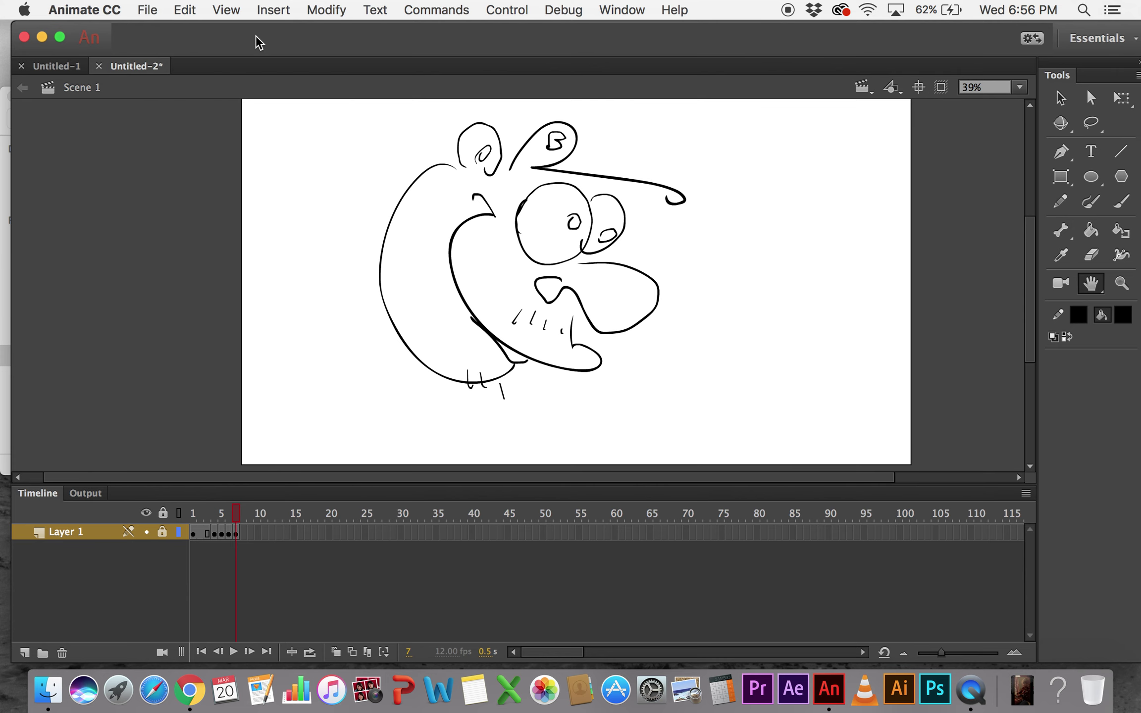
left_click(184, 9)
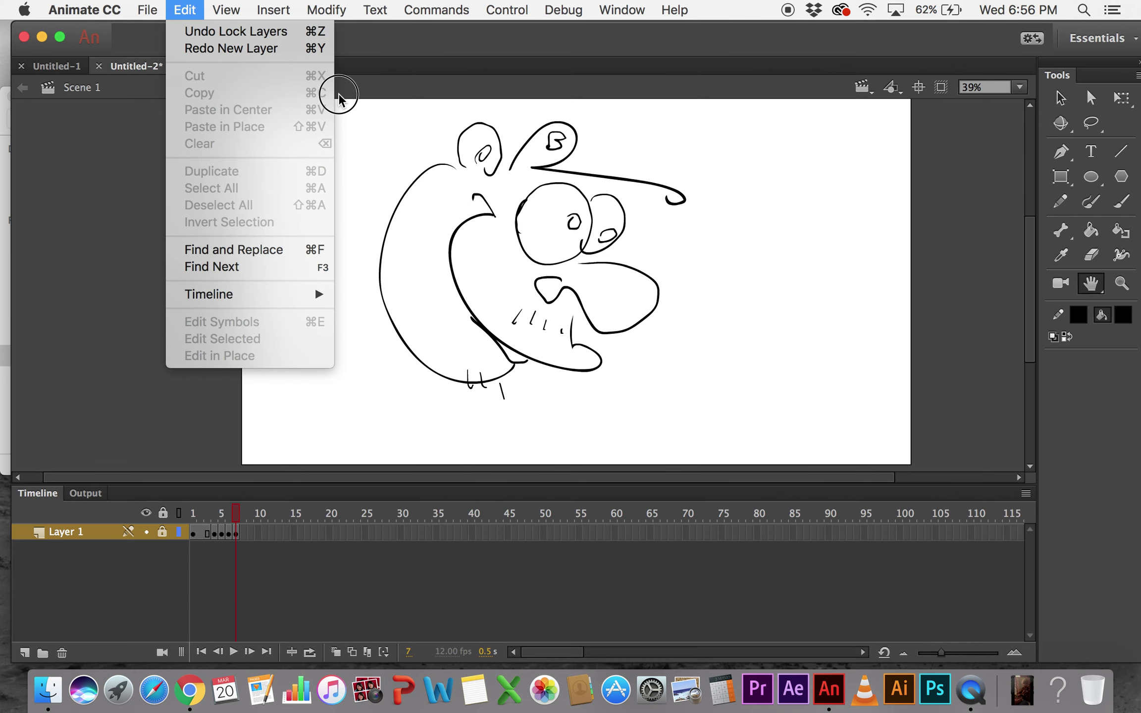
left_click(353, 168)
left_click_drag(321, 278, 264, 371)
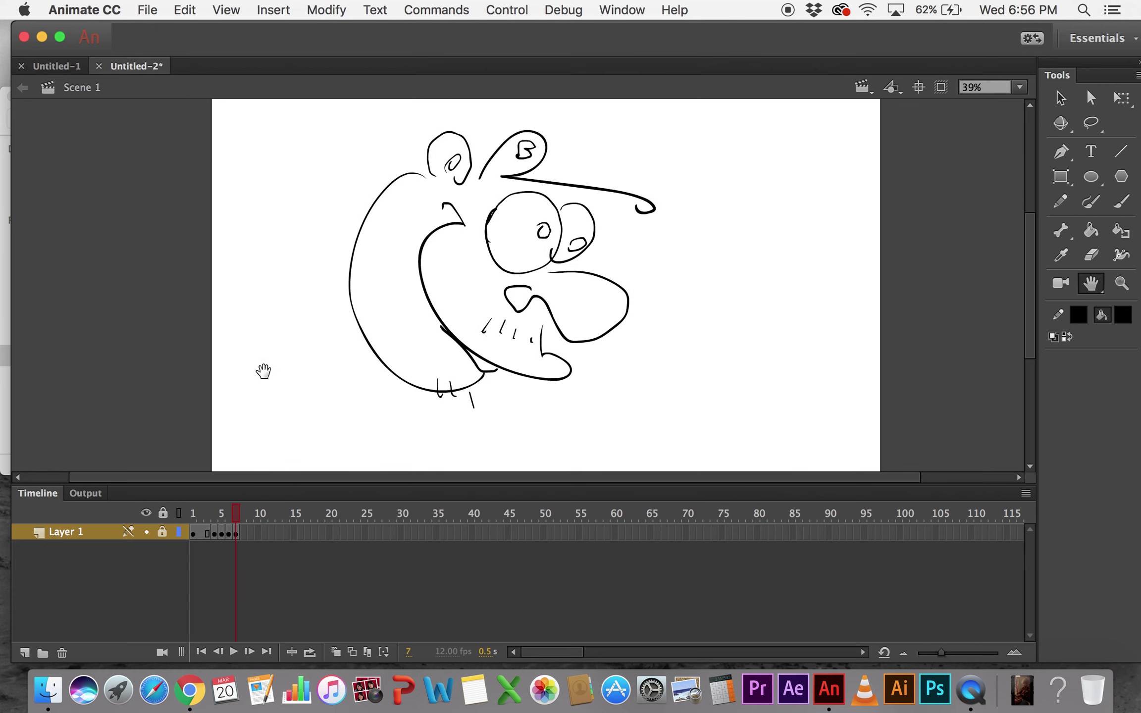
left_click(227, 505)
left_click(208, 515)
left_click_drag(208, 515, 222, 515)
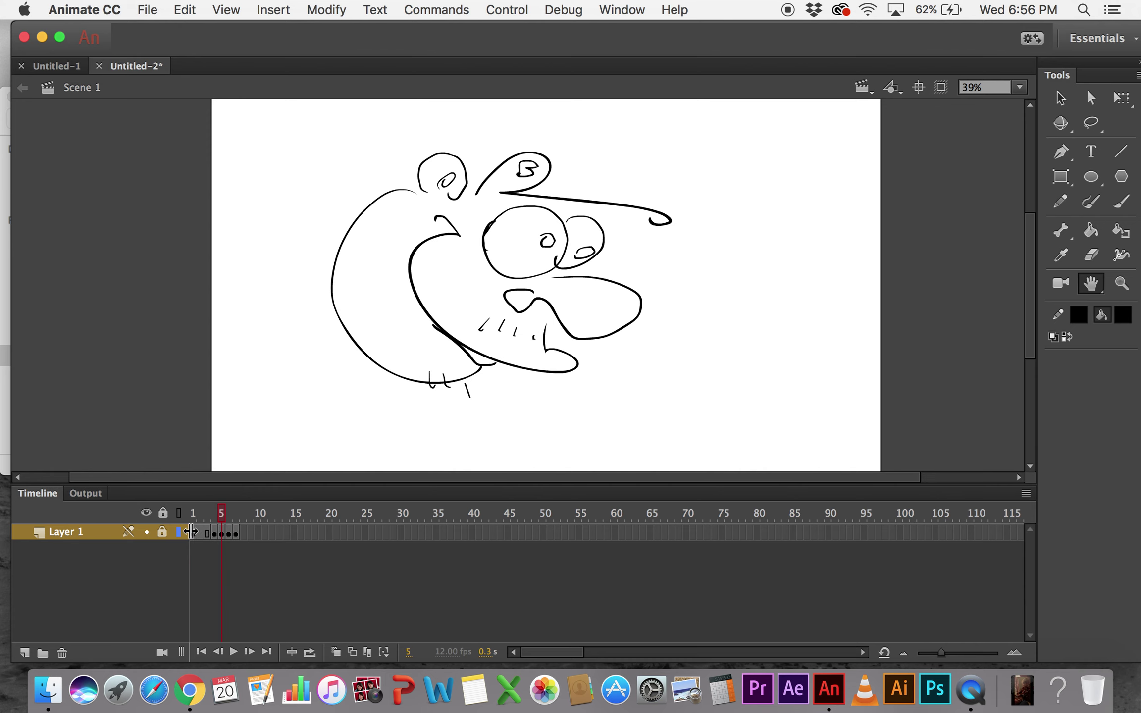
left_click(237, 515)
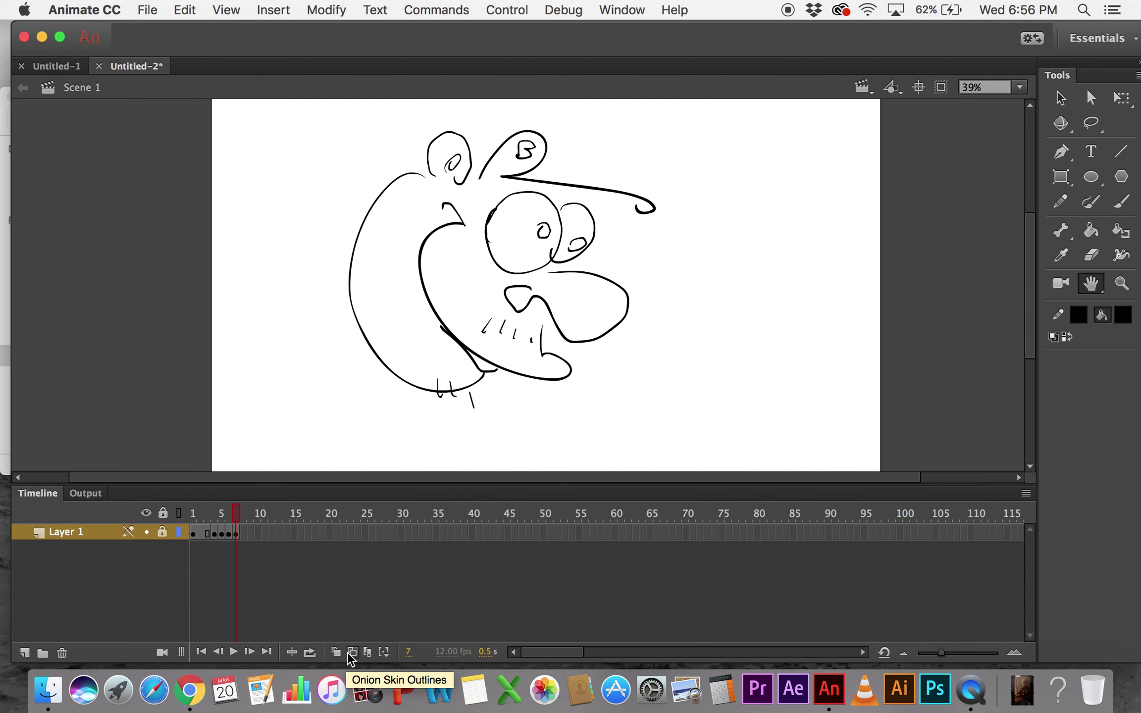
- Extend the frame 6 drawing on Layer 1 by three frames, and insert a blank keyframe at frame 10
mouse_move(235, 520)
left_mouse_down()
mouse_move(202, 516)
mouse_move(230, 515)
left_mouse_up()
left_click(229, 514)
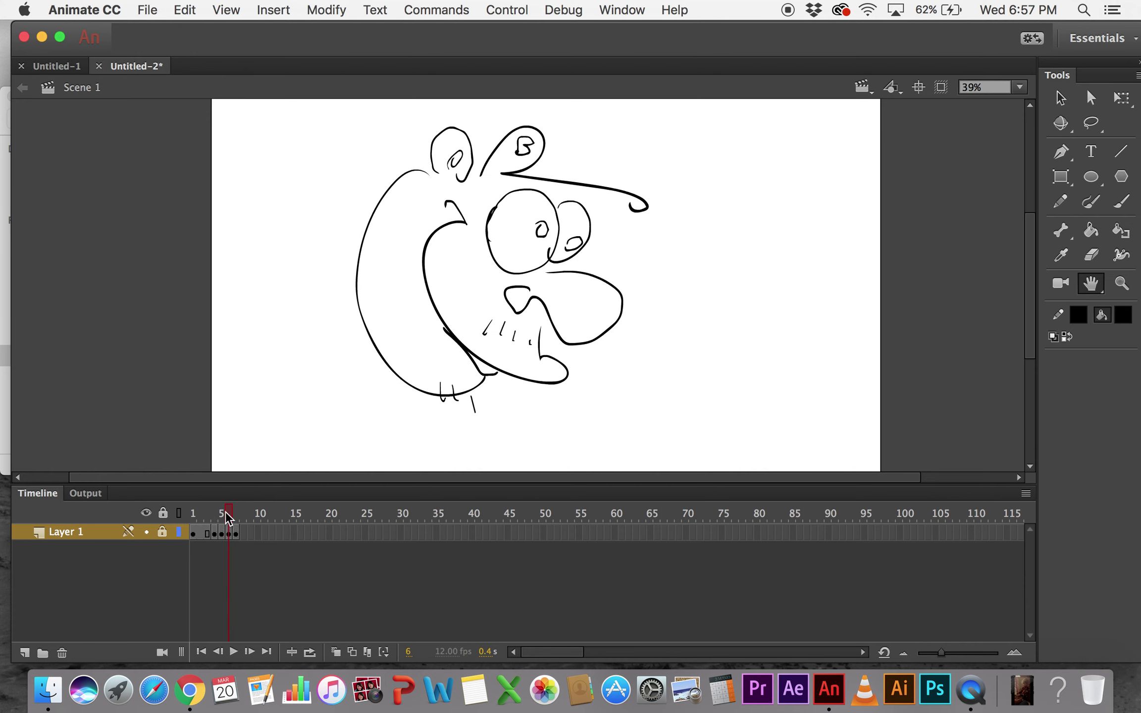
key("F5")
key("F5")
key("F5")
key("F5")
key("F7")
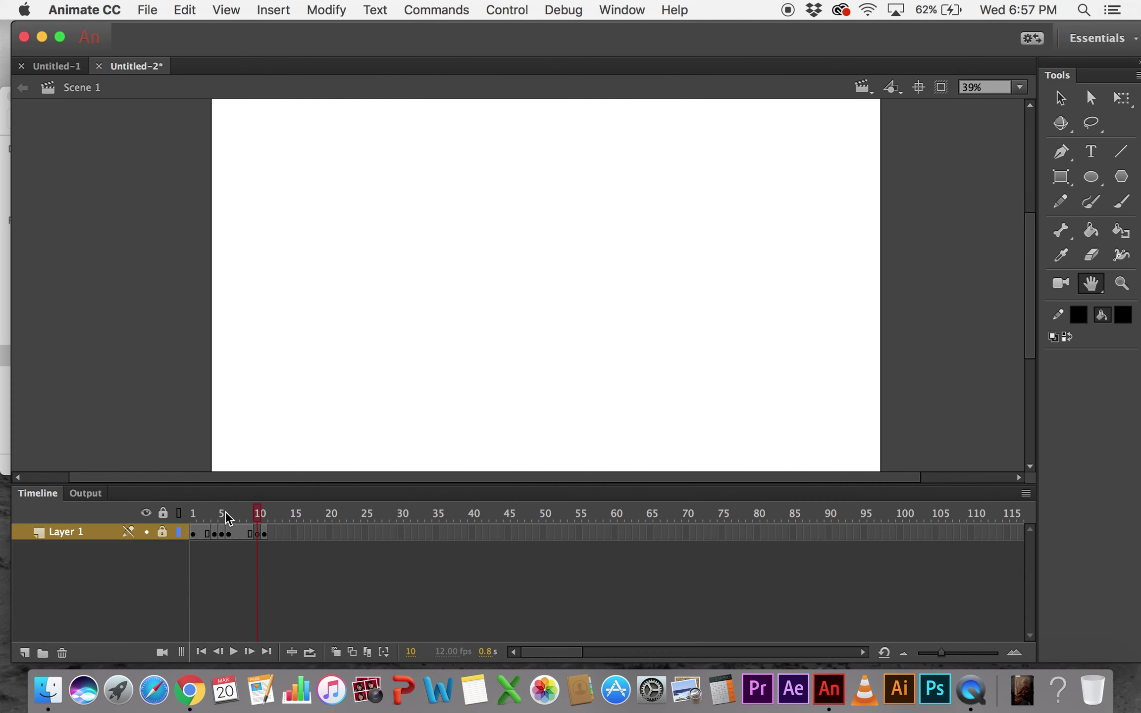
- Extend the exposure of the drawing at frame 11 on Layer 1 through frame 14
key("period")
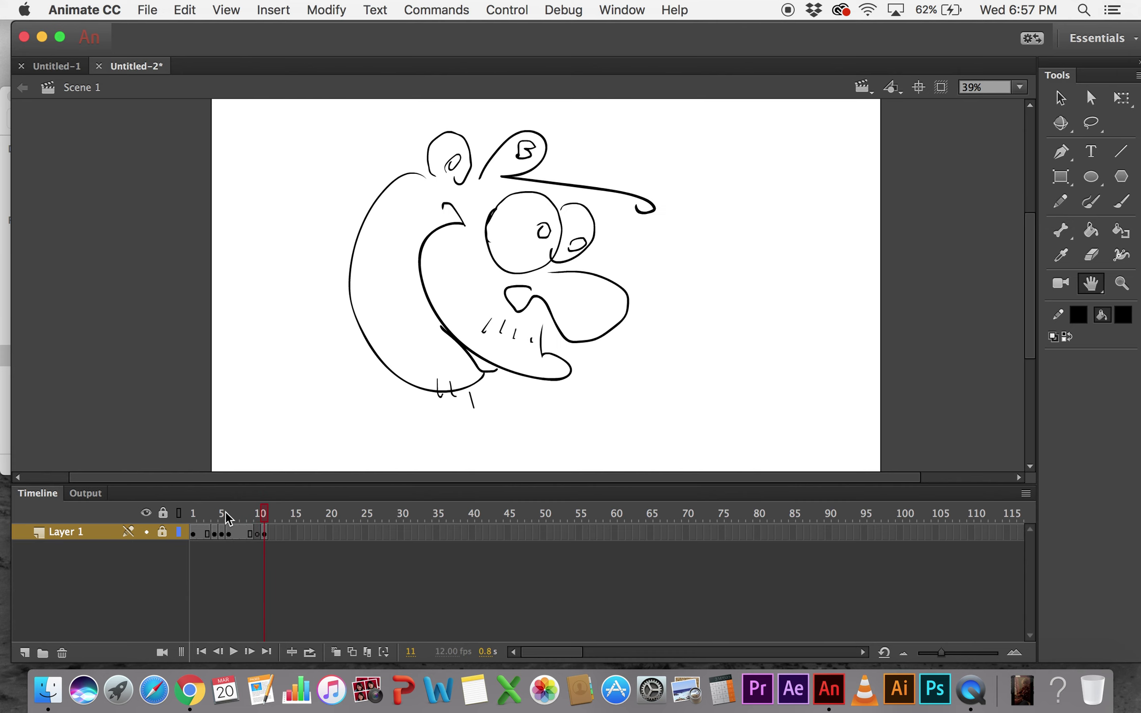
key("period")
key("period")
key("period")
key("F5")
- Show onion skin outlines at frame 10, unlock Layer 1, and narrow the onion range to one frame on each side
left_click_drag(252, 511, 257, 515)
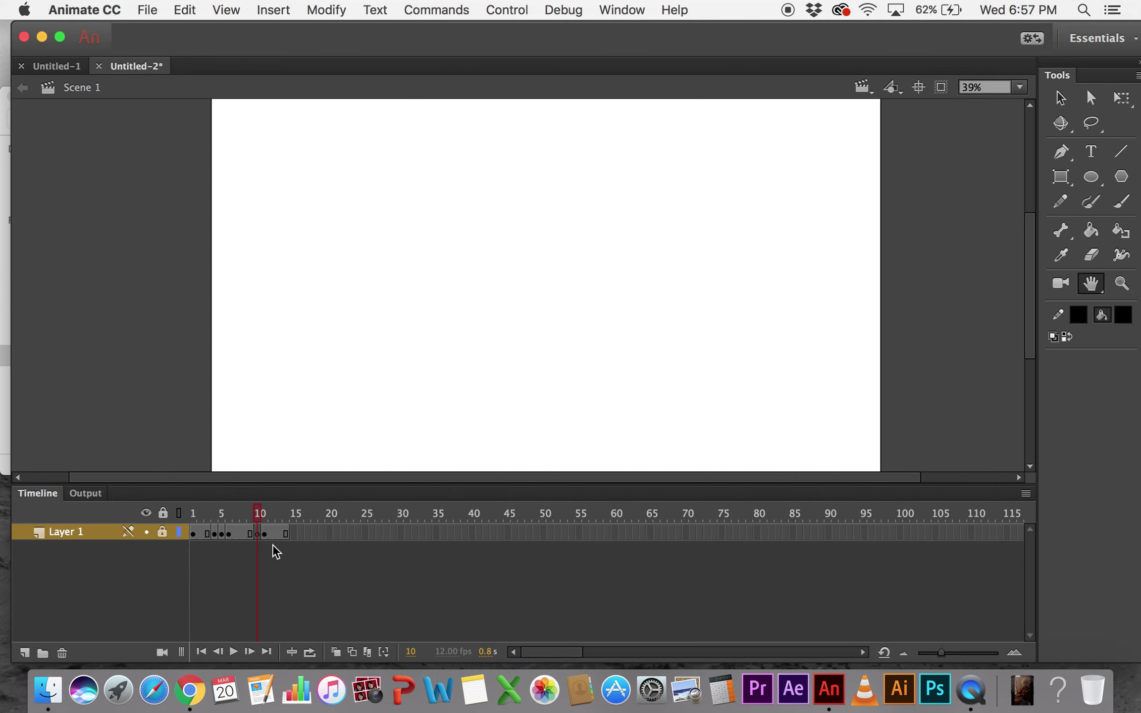
left_click(351, 651)
left_click(163, 532)
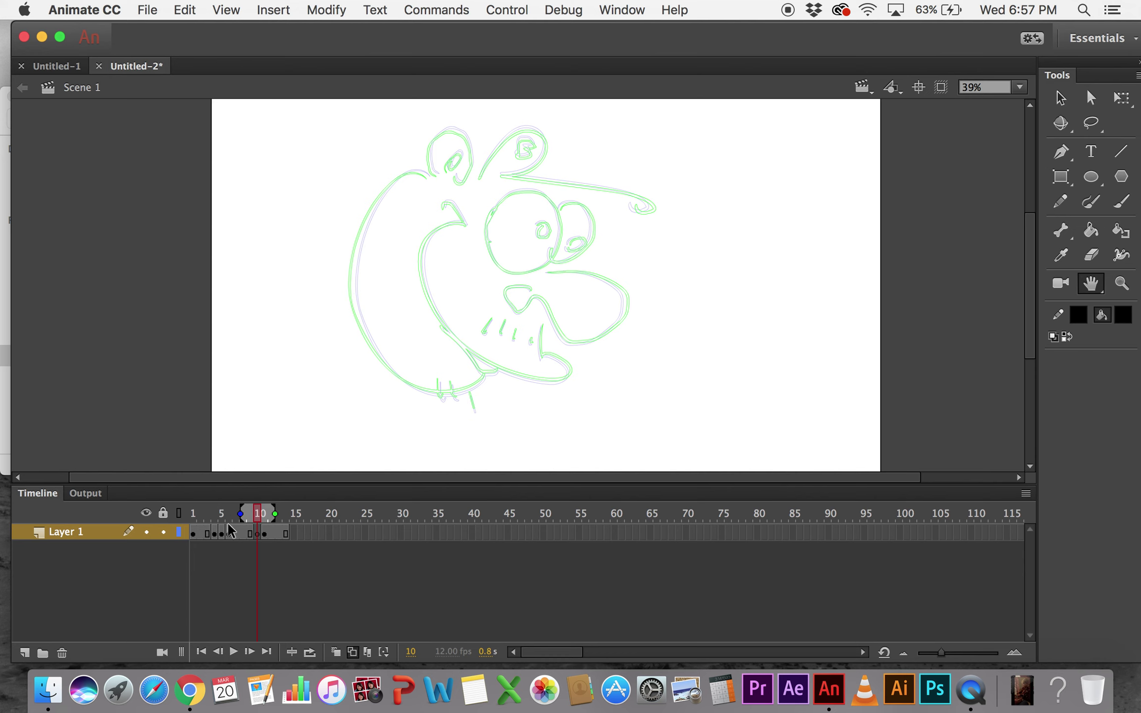
left_click_drag(241, 514, 263, 516)
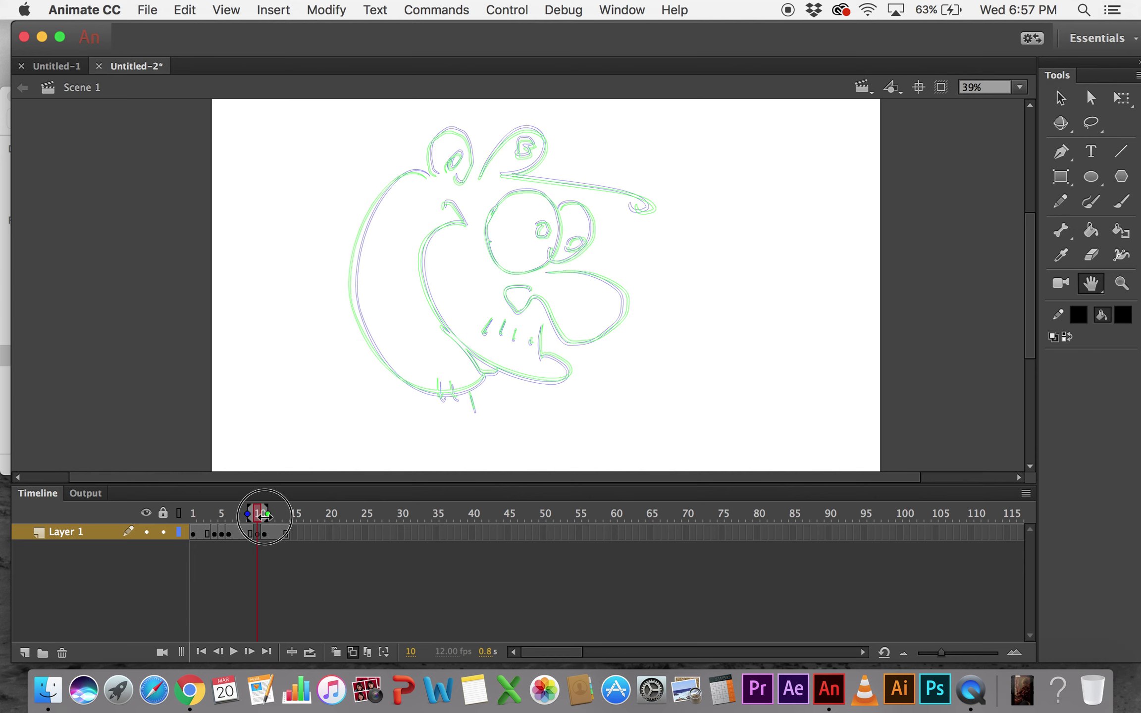
- Hide the onion skin outlines and stretch the head at frame 11 horizontally to roughly twice its width
left_click(353, 652)
left_click(265, 534)
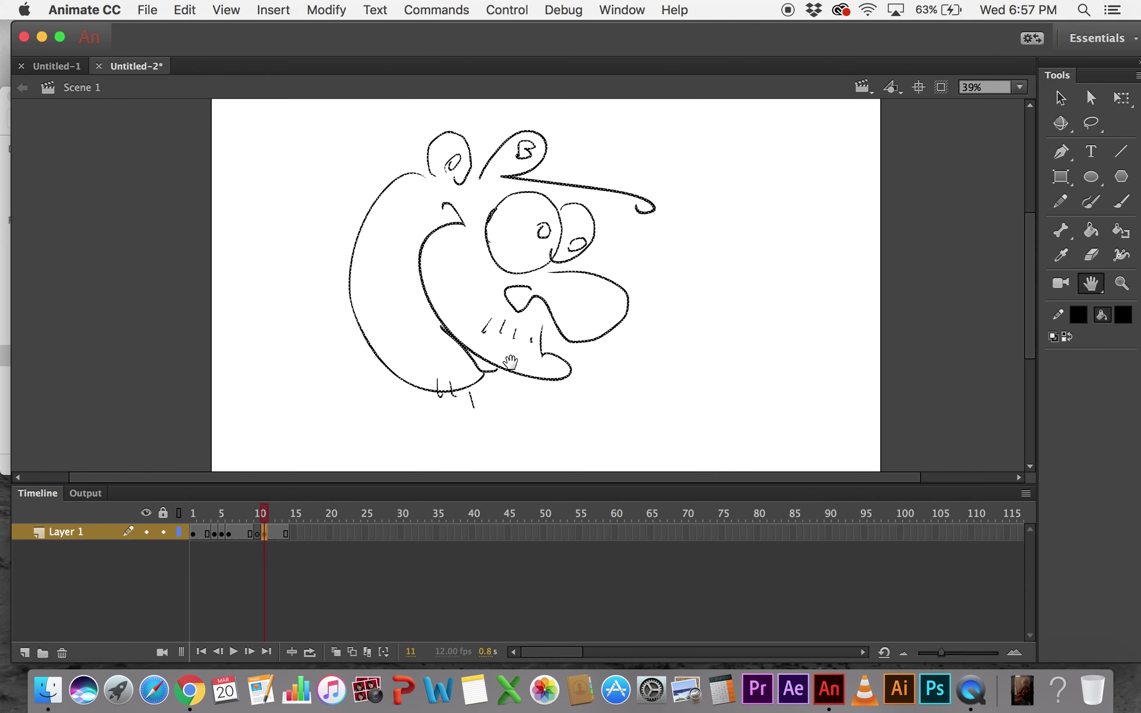
key("q")
left_click_drag(654, 270, 810, 267)
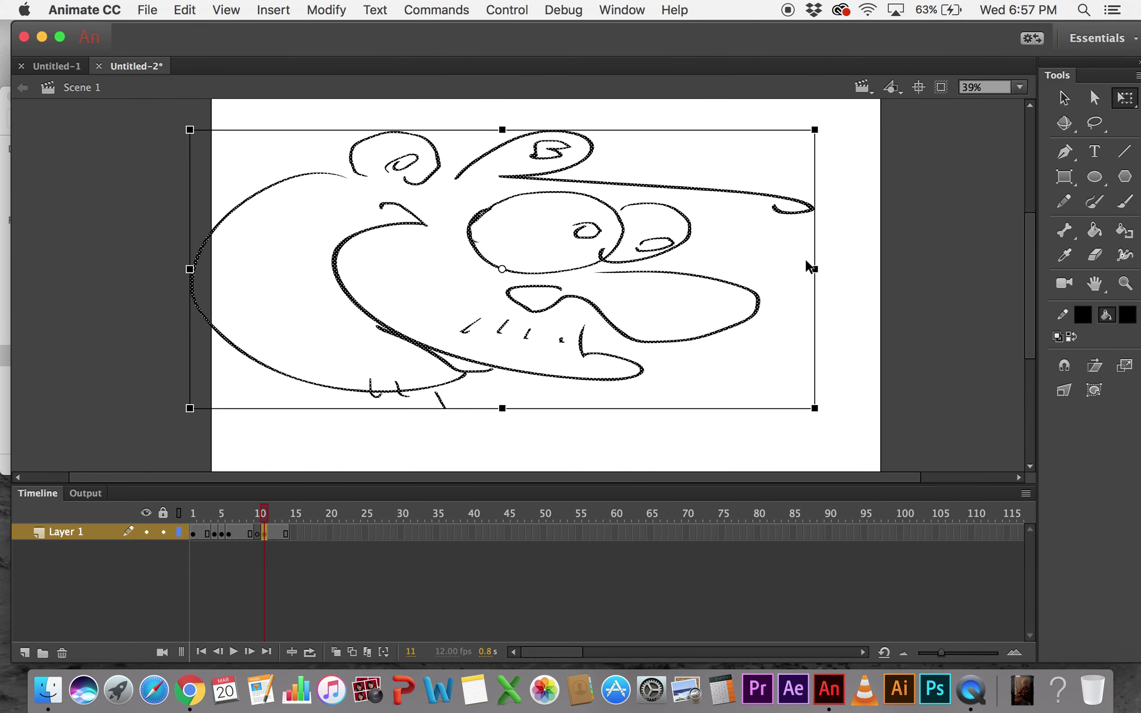
- Using onion skin outlines at frame 10, brush an in-between head midway between the narrow and wide heads
left_click(266, 508)
left_click(252, 512)
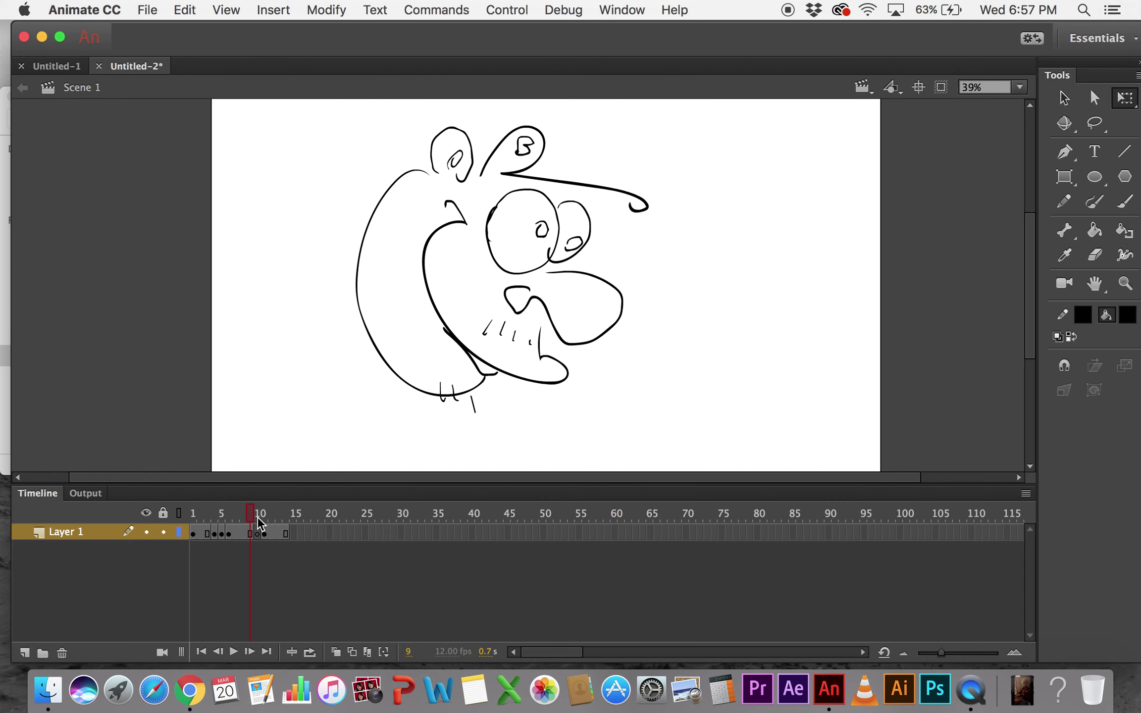
left_click(259, 514)
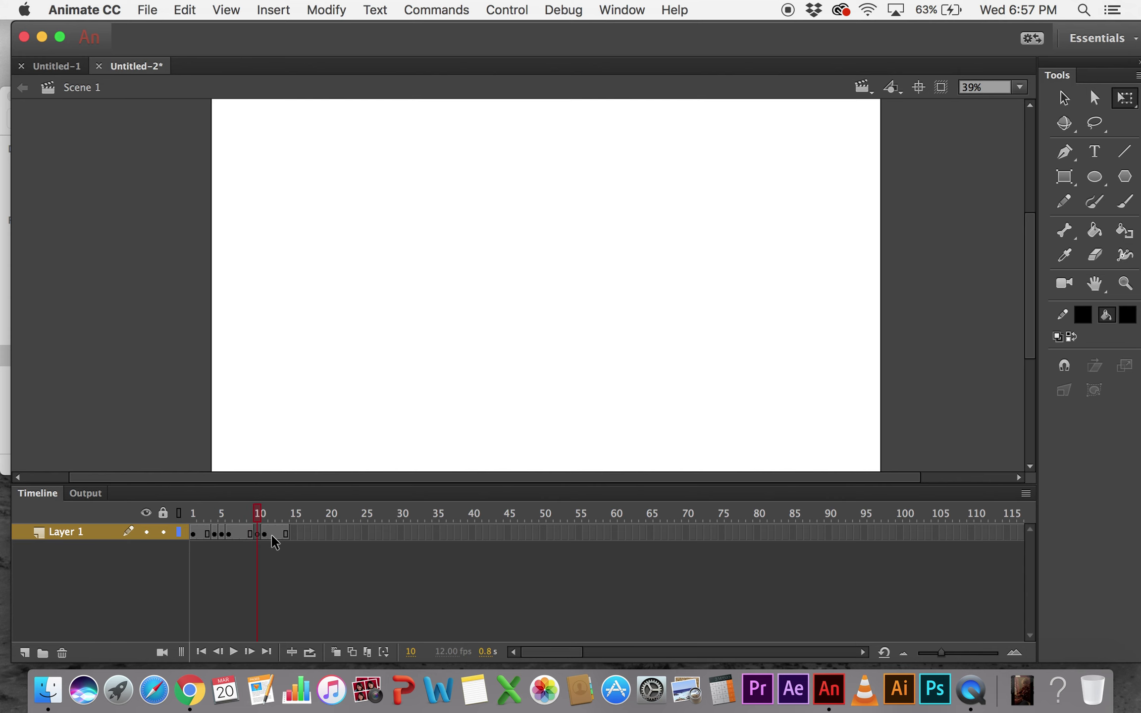
left_click(352, 651)
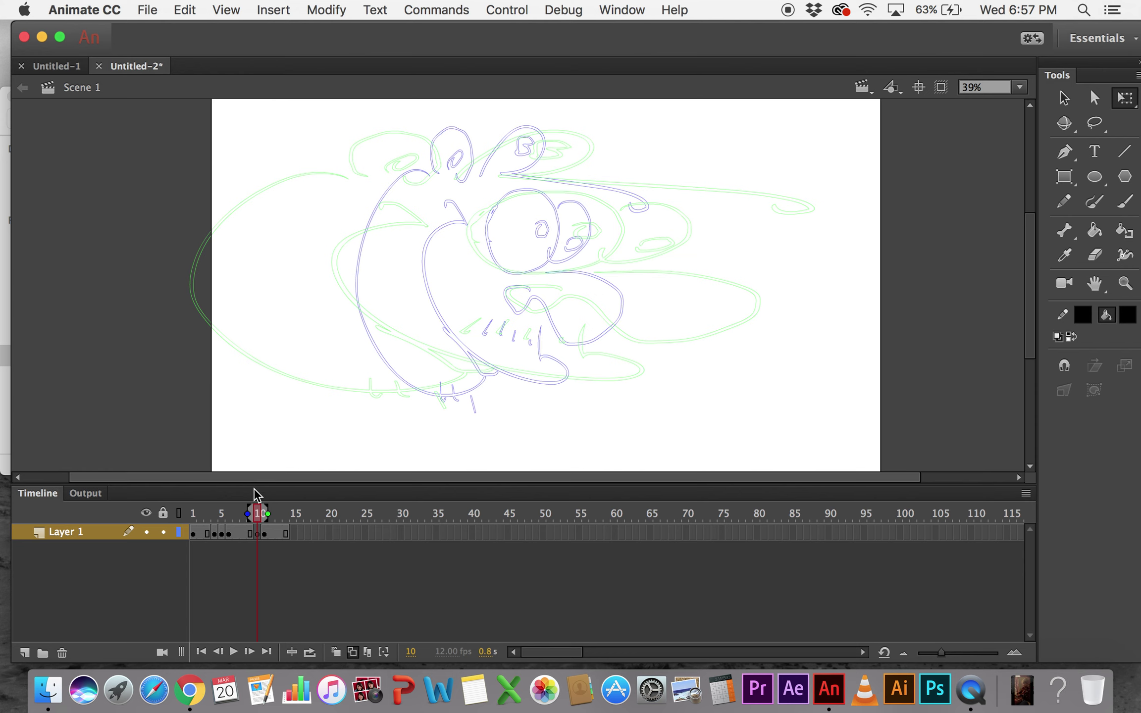
left_click(252, 534)
left_click(256, 533)
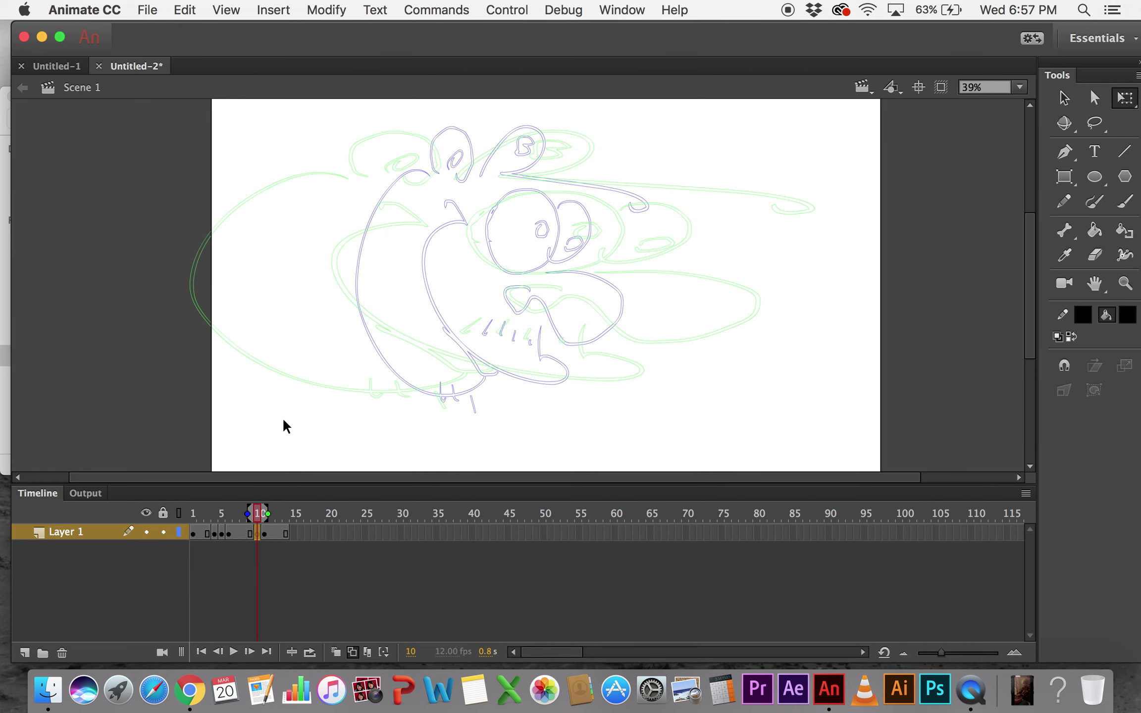
key("b")
mouse_move(479, 246)
left_mouse_down()
mouse_move(508, 200)
mouse_move(565, 196)
mouse_move(579, 225)
mouse_move(555, 271)
mouse_move(503, 243)
left_mouse_up()
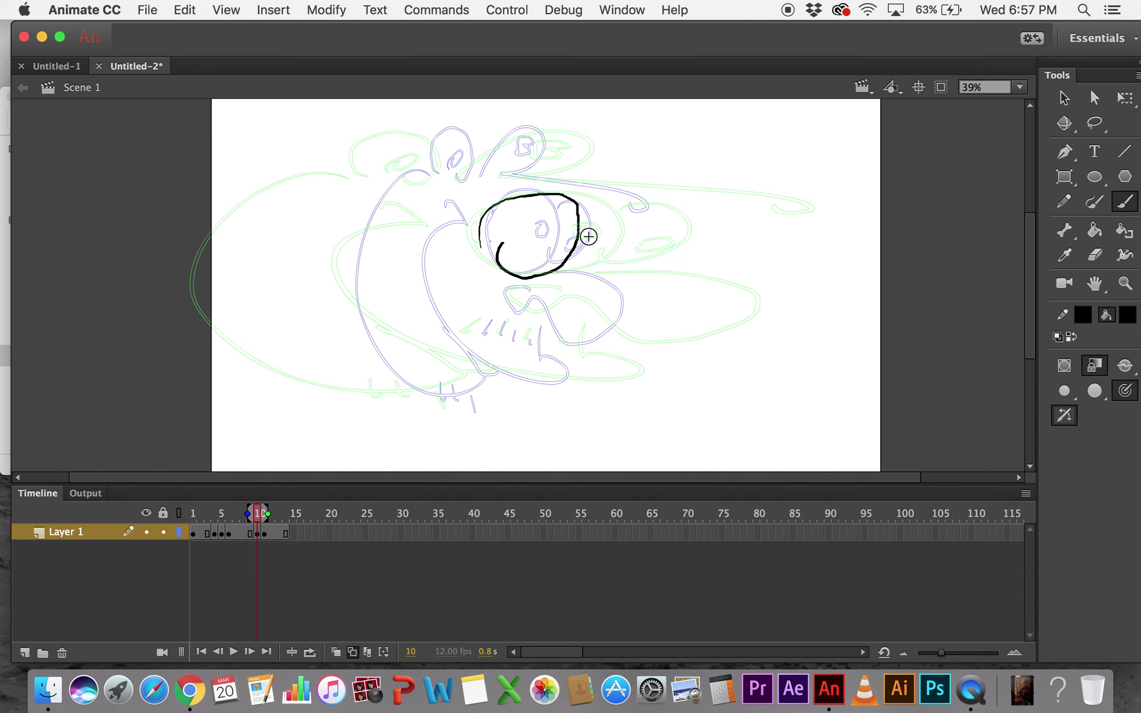
mouse_move(581, 208)
left_mouse_down()
mouse_move(647, 248)
mouse_move(588, 267)
mouse_move(651, 323)
mouse_move(614, 345)
mouse_move(582, 317)
mouse_move(518, 308)
mouse_move(583, 370)
mouse_move(555, 375)
mouse_move(397, 319)
mouse_move(376, 260)
mouse_move(430, 208)
mouse_move(376, 186)
mouse_move(307, 275)
mouse_move(338, 363)
mouse_move(431, 398)
mouse_move(478, 369)
left_mouse_up()
mouse_move(449, 163)
left_mouse_down()
mouse_move(393, 156)
mouse_move(470, 181)
mouse_move(500, 139)
mouse_move(531, 138)
mouse_move(553, 147)
mouse_move(539, 177)
mouse_move(552, 185)
mouse_move(718, 198)
left_mouse_up()
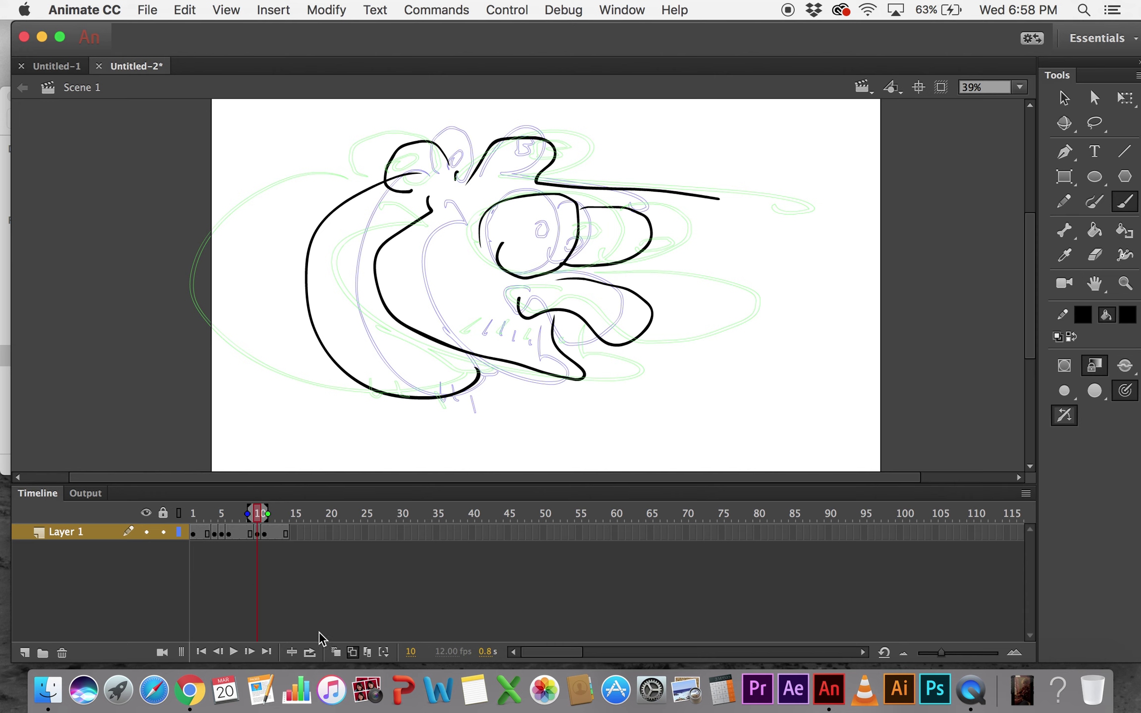
- Flip through frames 9 to 11 without onion skin to check the in-between drawing, and show the onion skin outlines again at frame 10
left_click(353, 652)
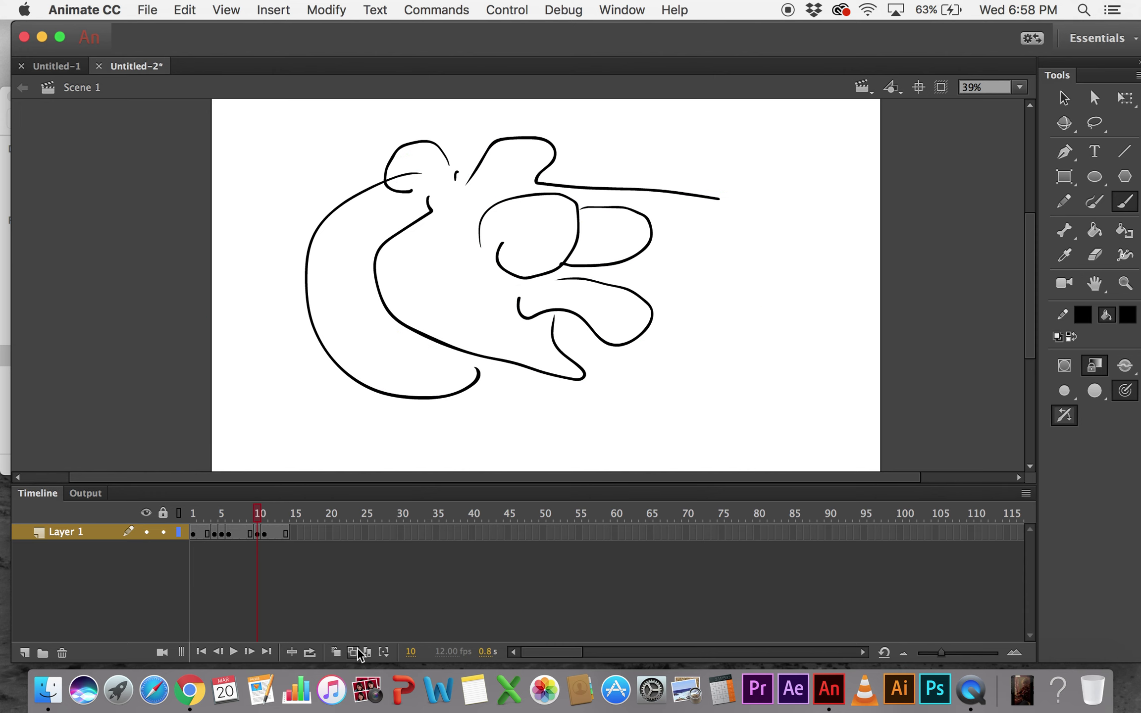
key("comma")
key("period")
key("period")
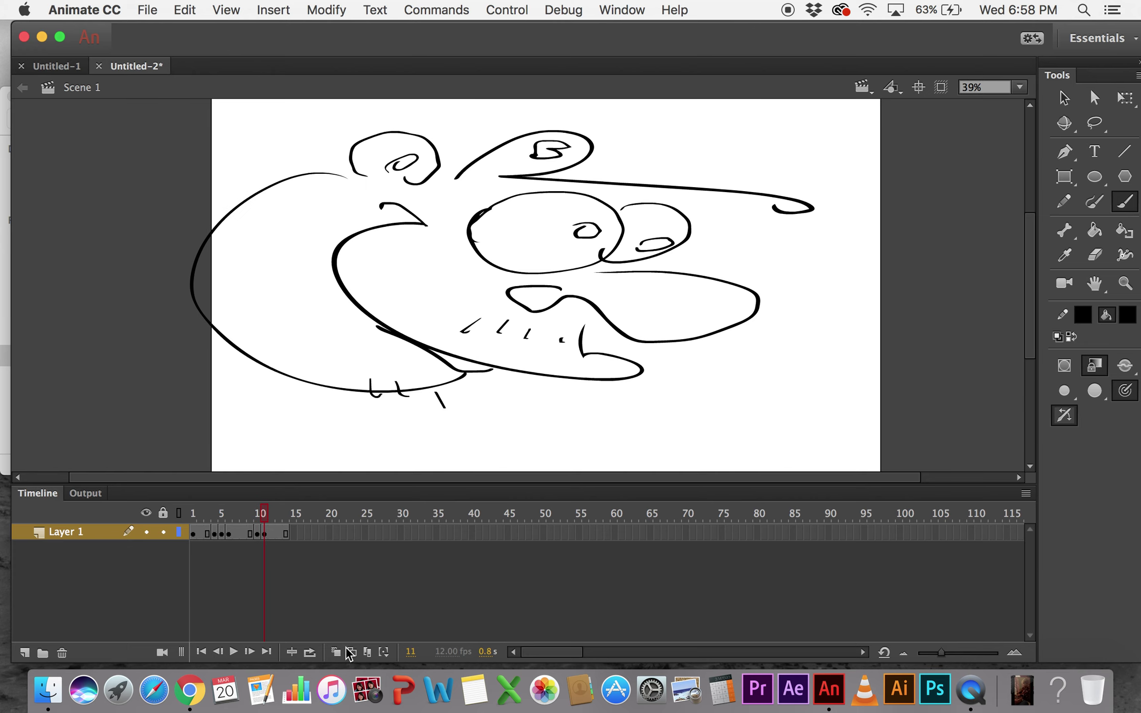
key("comma")
key("comma")
key("comma")
key("period")
key("period")
key("period")
key("comma")
key("comma")
key("period")
key("period")
key("comma")
key("comma")
key("period")
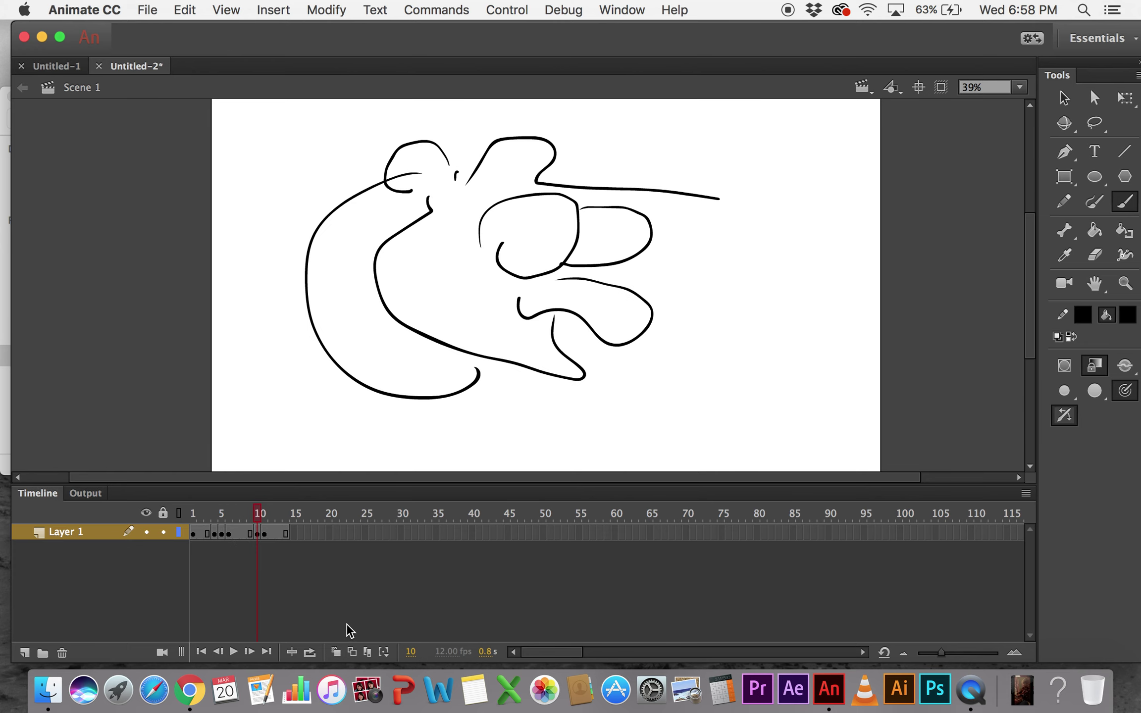
left_click(349, 652)
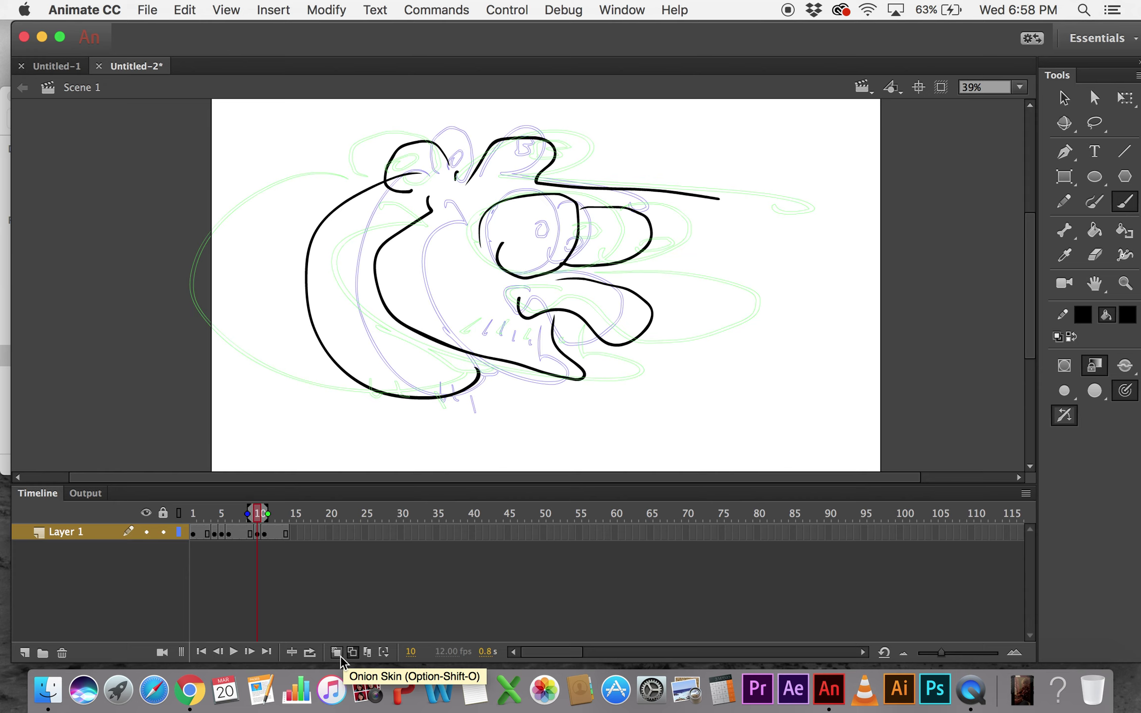
- Delete the in-between drawing on frame 10, show the neighbouring frames as a regular onion skin, and turn onion skinning off
left_click(252, 536)
left_click(259, 537)
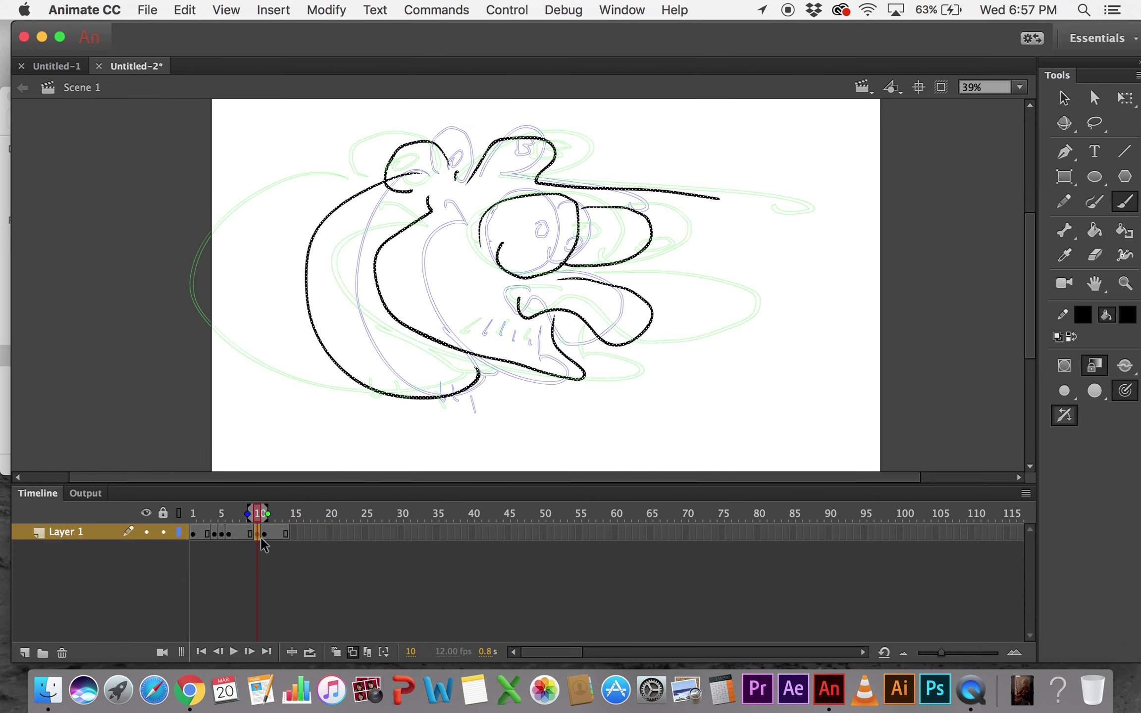
key("Delete")
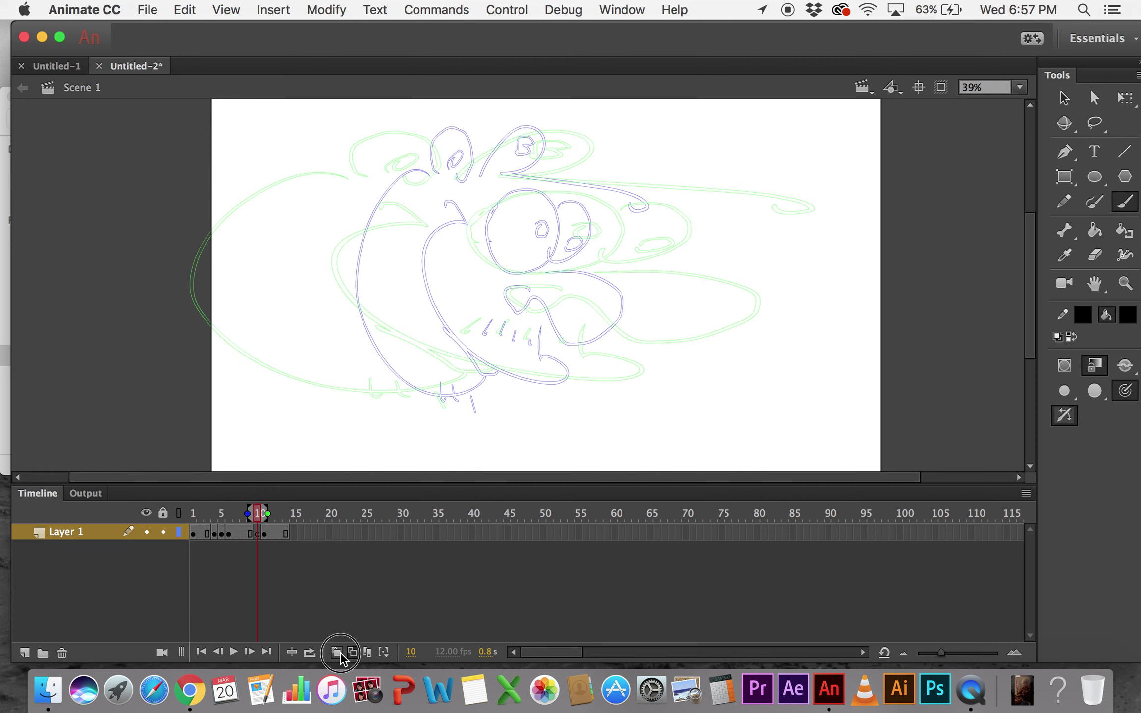
left_click(336, 653)
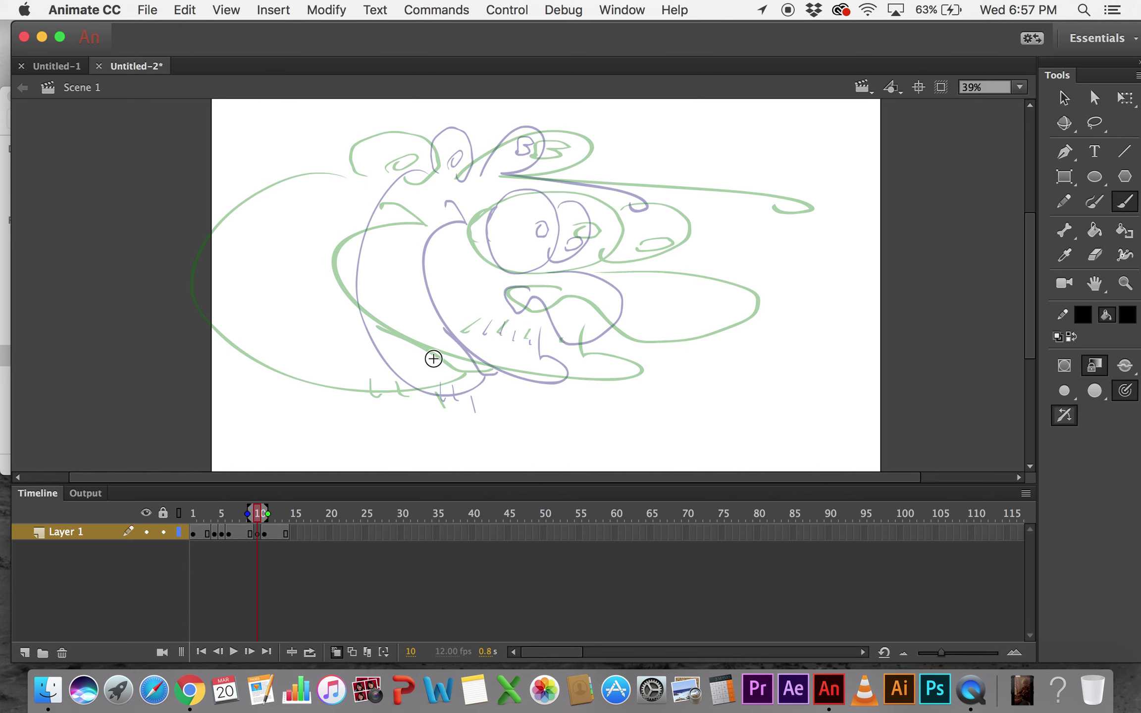
left_click(336, 652)
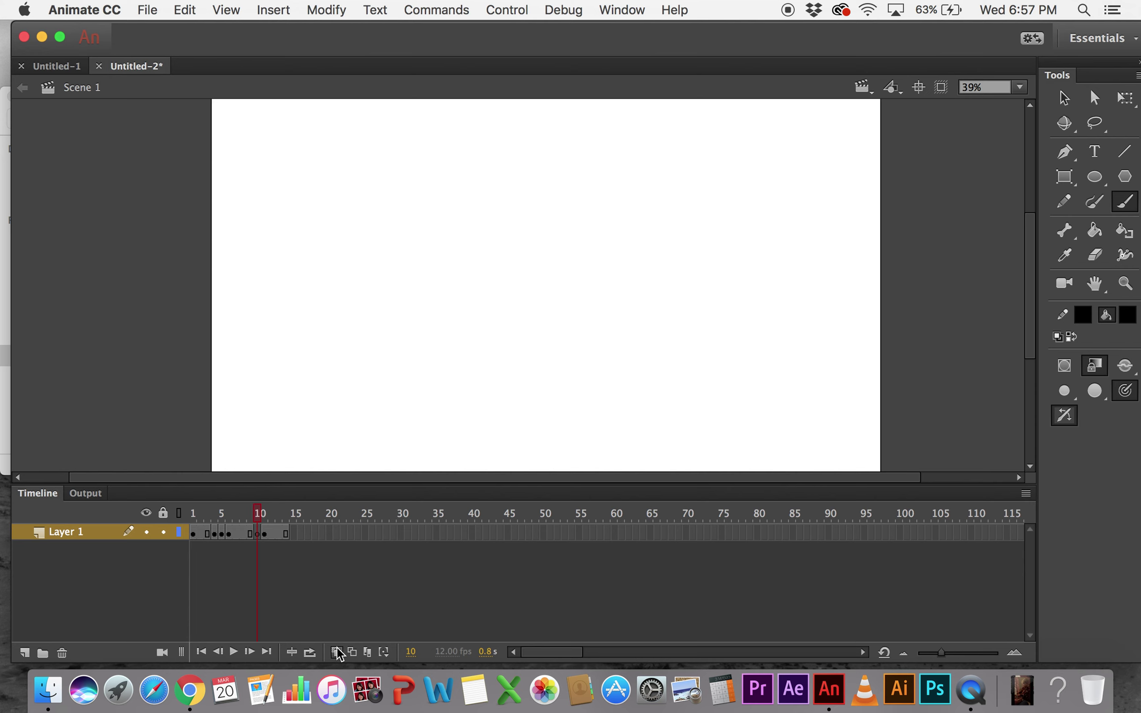
- Zoom out to 20% and turn on Edit Multiple Frames at frame 6, with the range extended back to frame 1
left_click(249, 514)
mouse_move(248, 514)
left_mouse_down()
mouse_move(202, 518)
mouse_move(238, 518)
left_mouse_up()
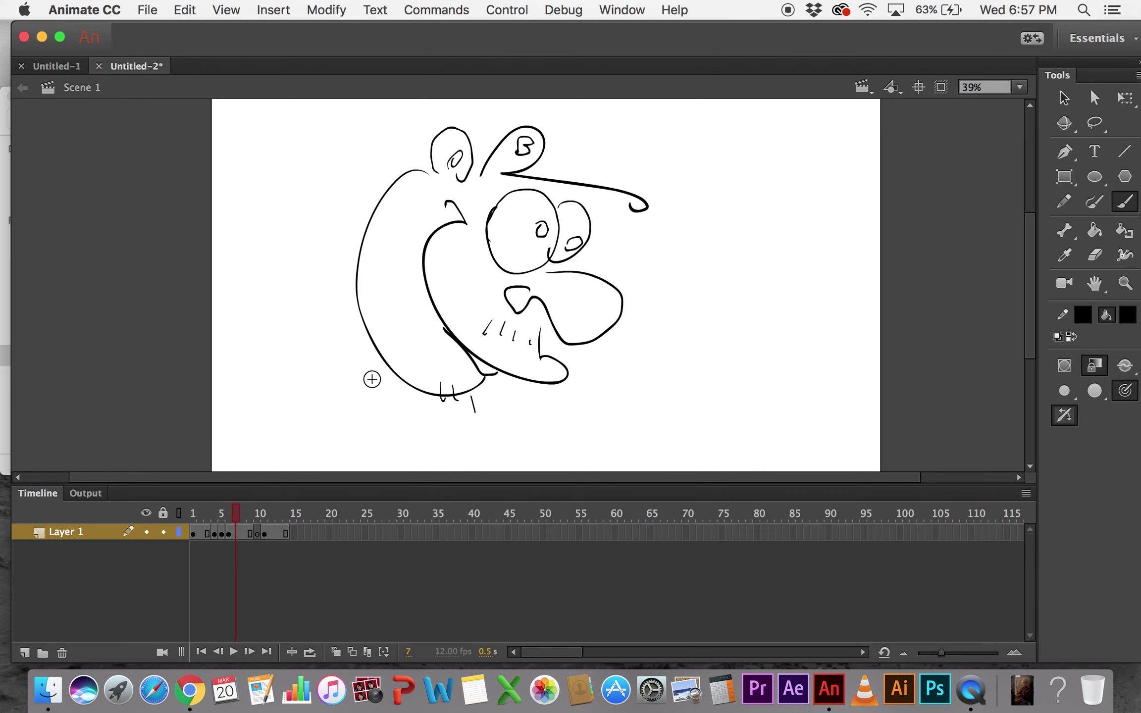
key("z")
left_click(384, 374, "alt")
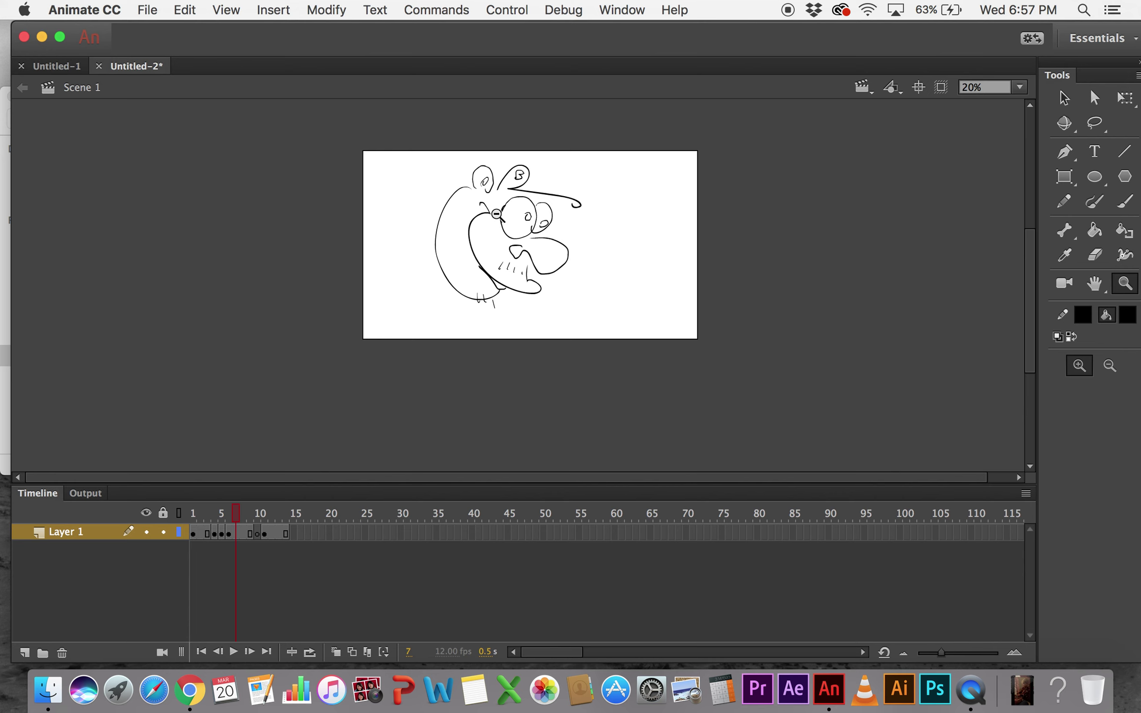
left_click(229, 515)
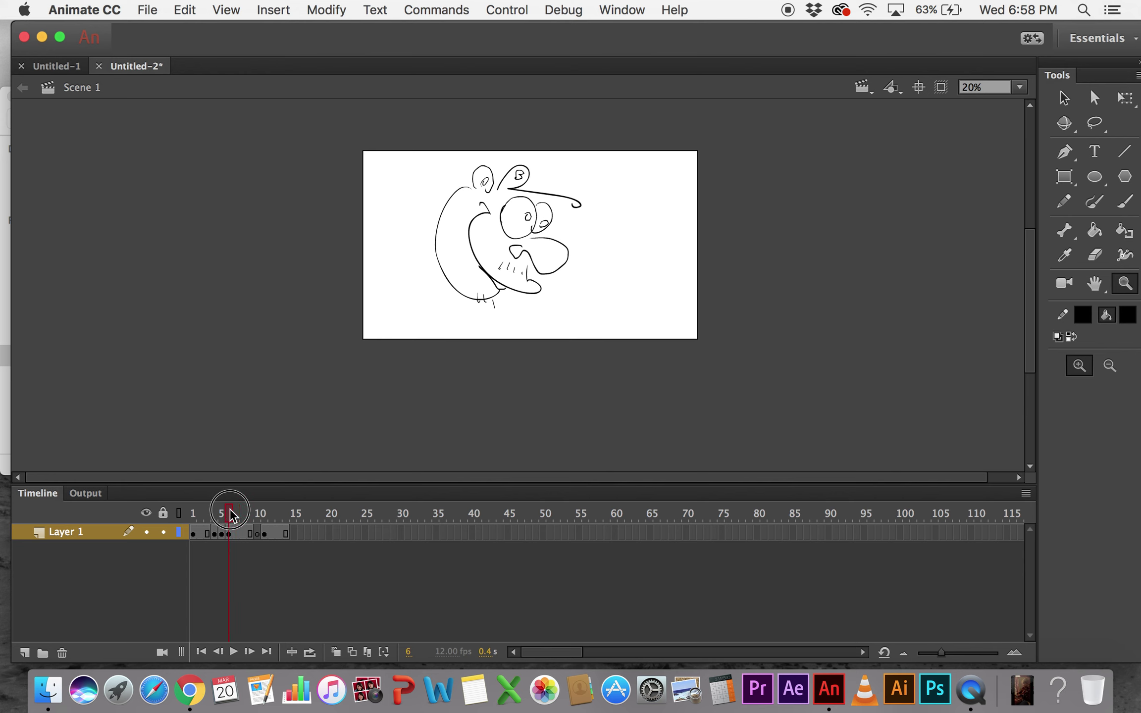
left_click(369, 653)
mouse_move(222, 514)
left_mouse_down()
mouse_move(253, 516)
mouse_move(191, 515)
left_mouse_up()
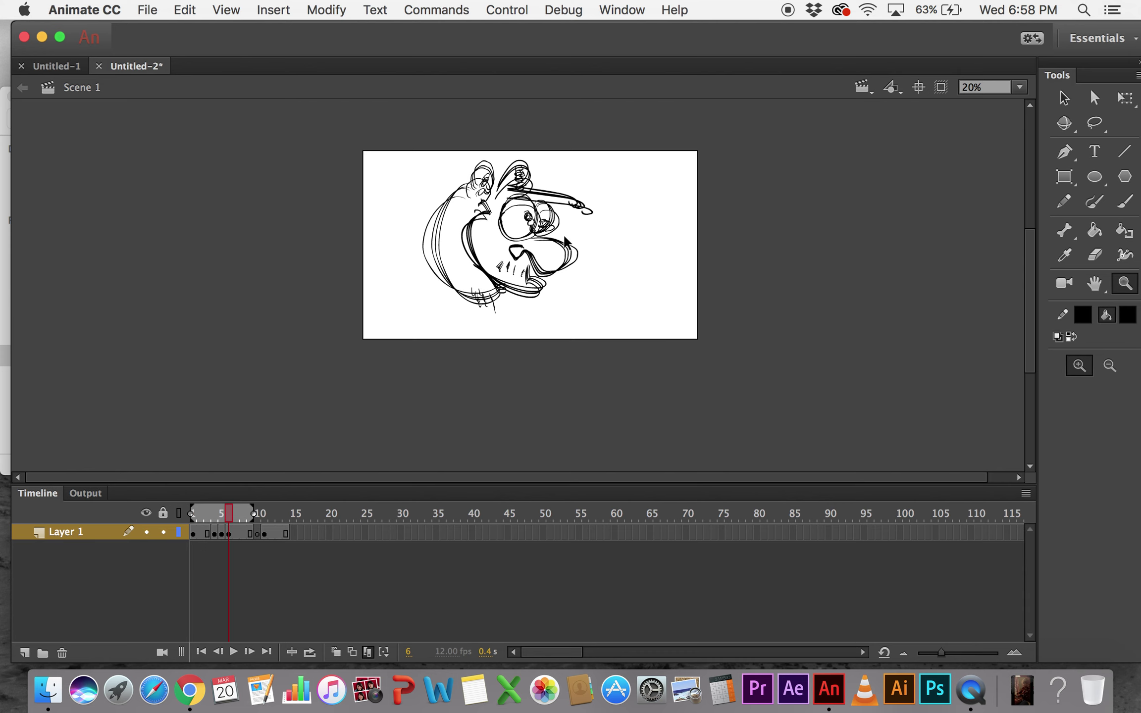
- Move all the heads in frames 1 to 9 together toward the stage's right edge and scale them down to about a quarter size
key("super+a")
key("v")
left_click(517, 287, "alt+super")
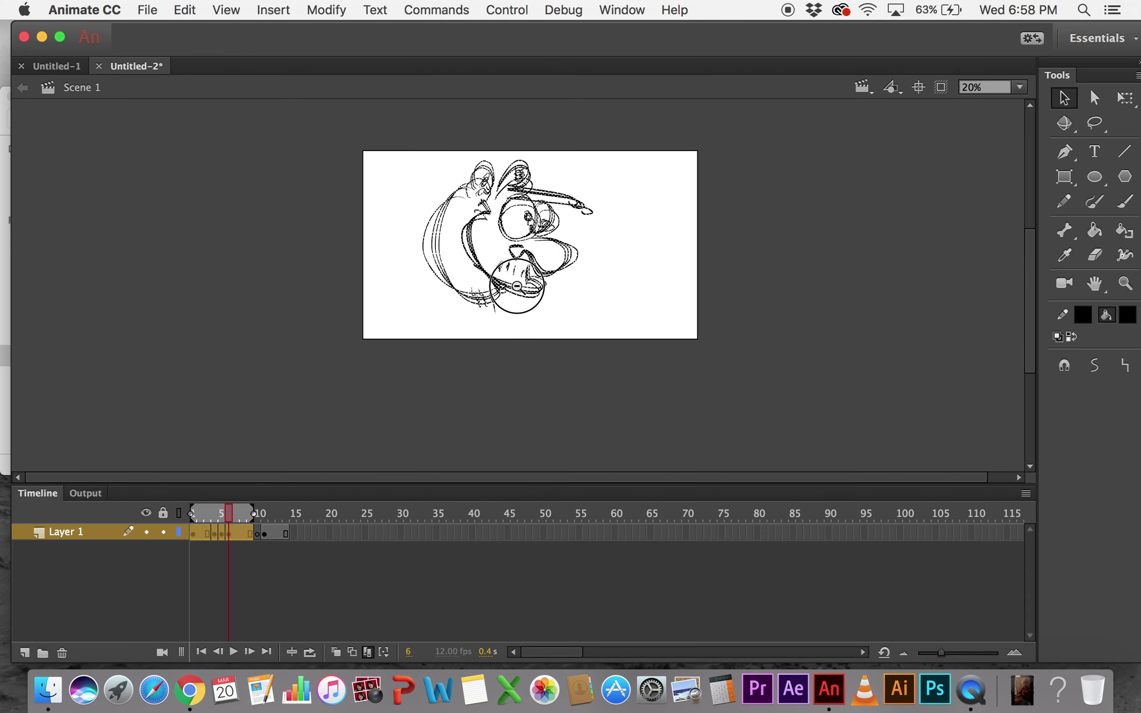
left_click_drag(517, 285, 622, 285)
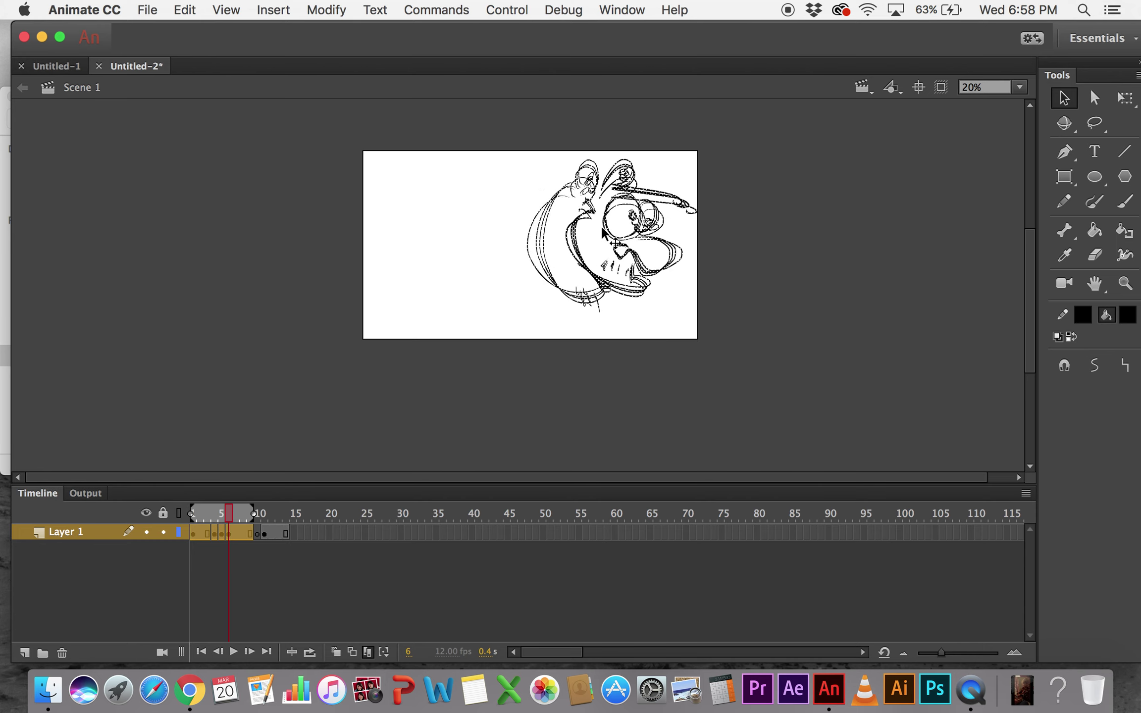
key("q")
left_click_drag(697, 312, 652, 252)
left_click(669, 323)
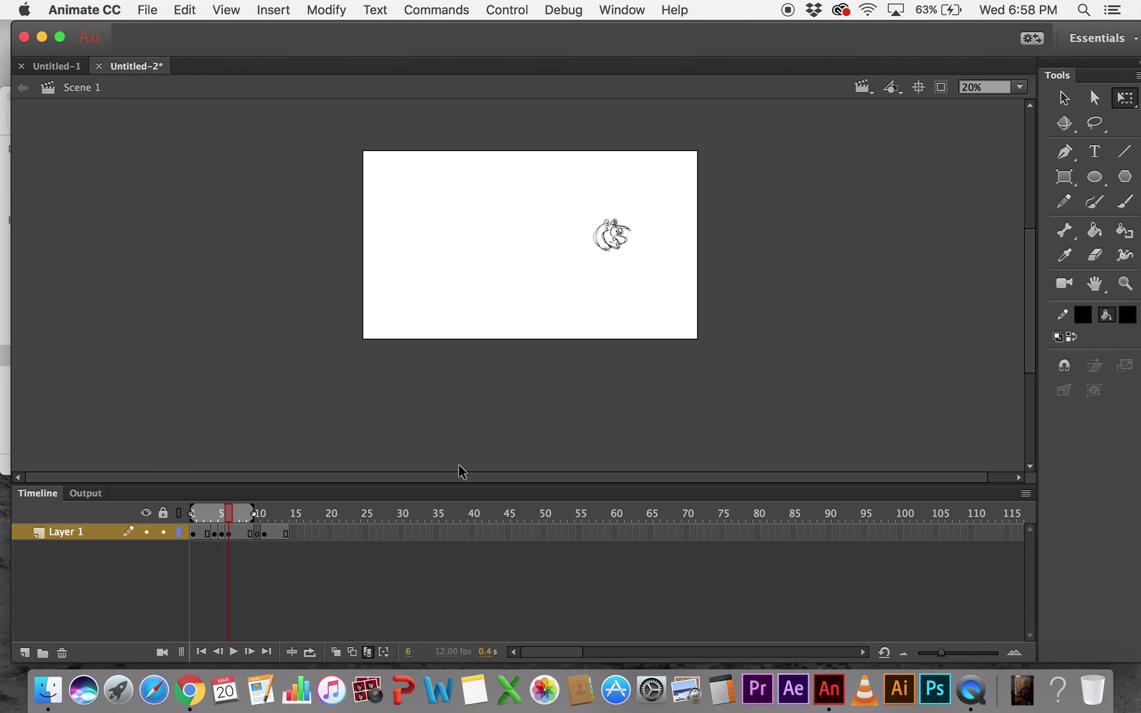
- Turn off Edit Multiple Frames and play the animation from frame 1 to check the resized heads
left_click(369, 653)
mouse_move(216, 510)
left_mouse_down()
mouse_move(204, 510)
mouse_move(267, 512)
mouse_move(228, 512)
left_mouse_up()
left_click(195, 512)
key("Return")
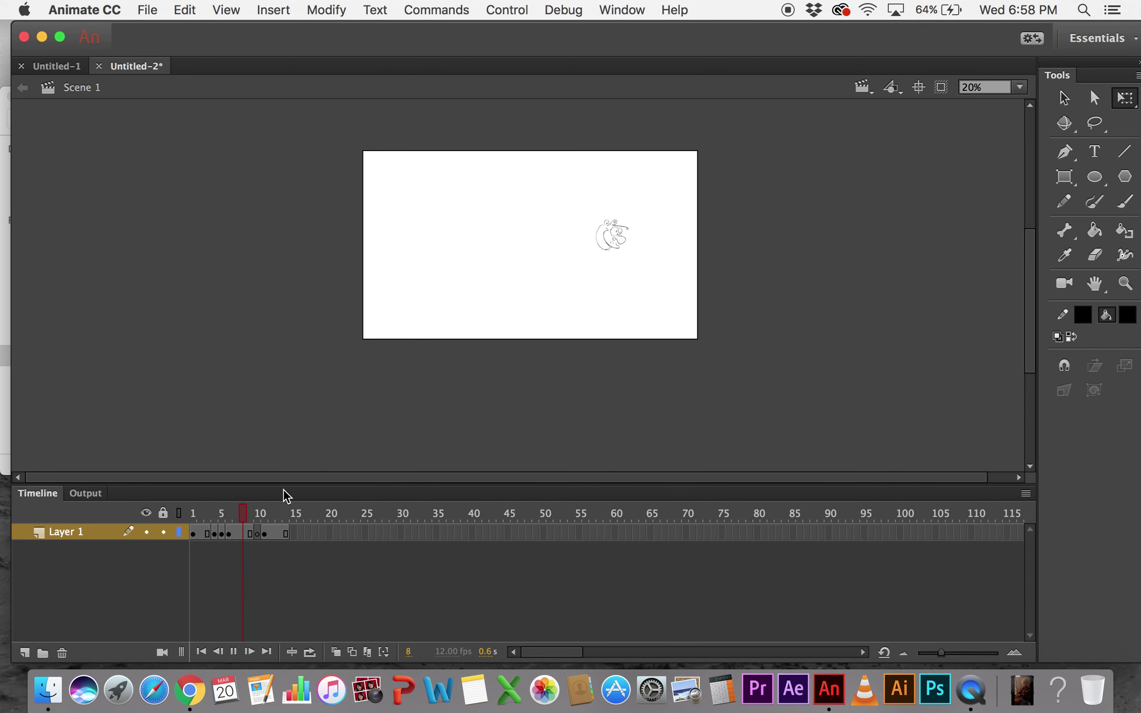